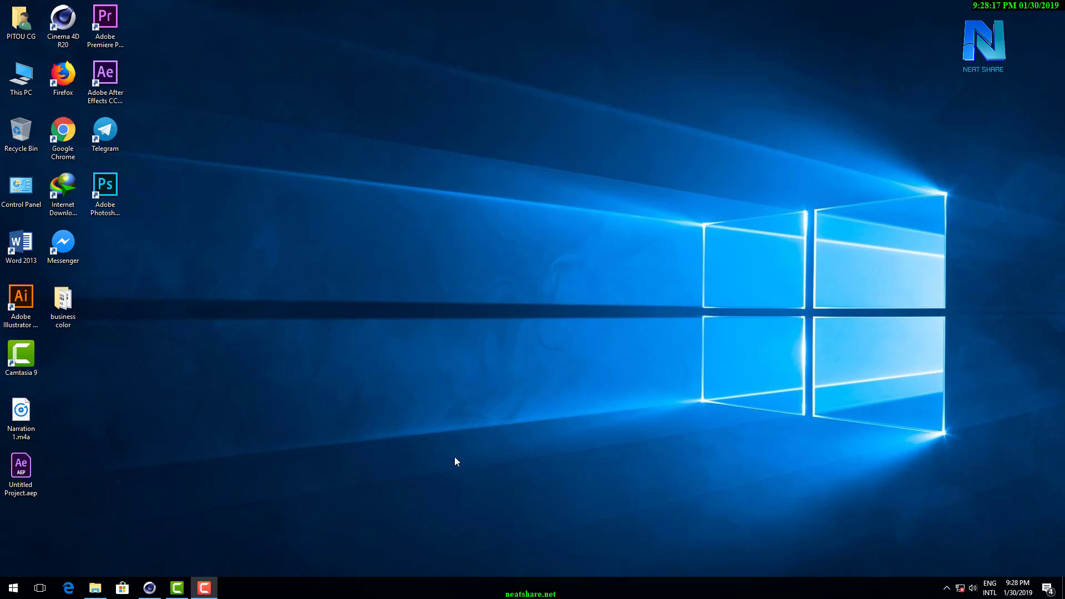
Bring Cinema 4D back up, switch to news stage.c4d, and collapse the Table group.
{"action": "left_click", "coordinate": [149, 587]}
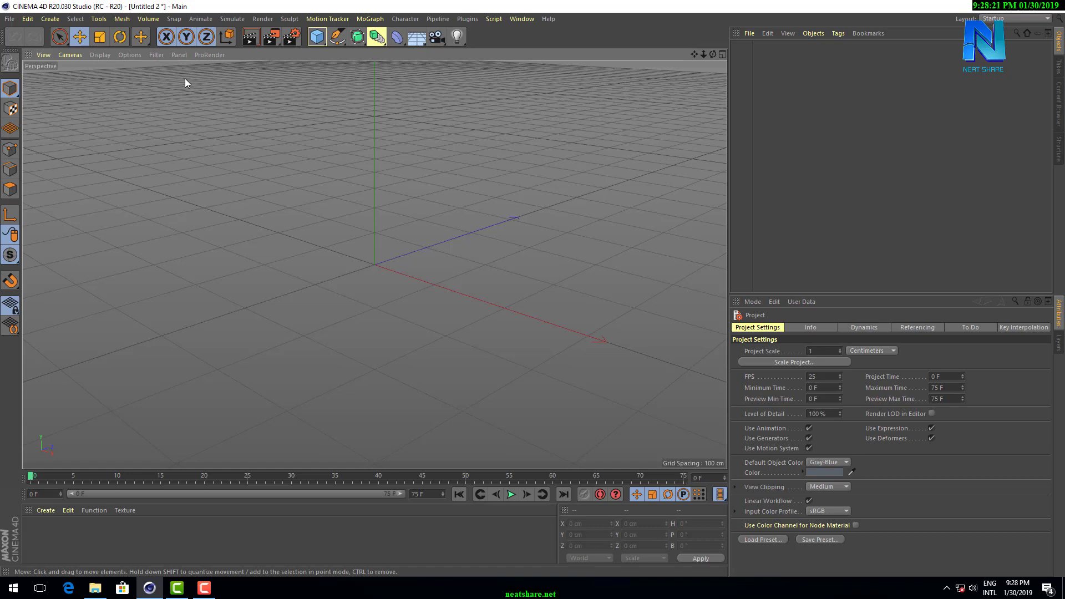
{"action": "left_click", "coordinate": [516, 19]}
{"action": "left_click", "coordinate": [547, 314]}
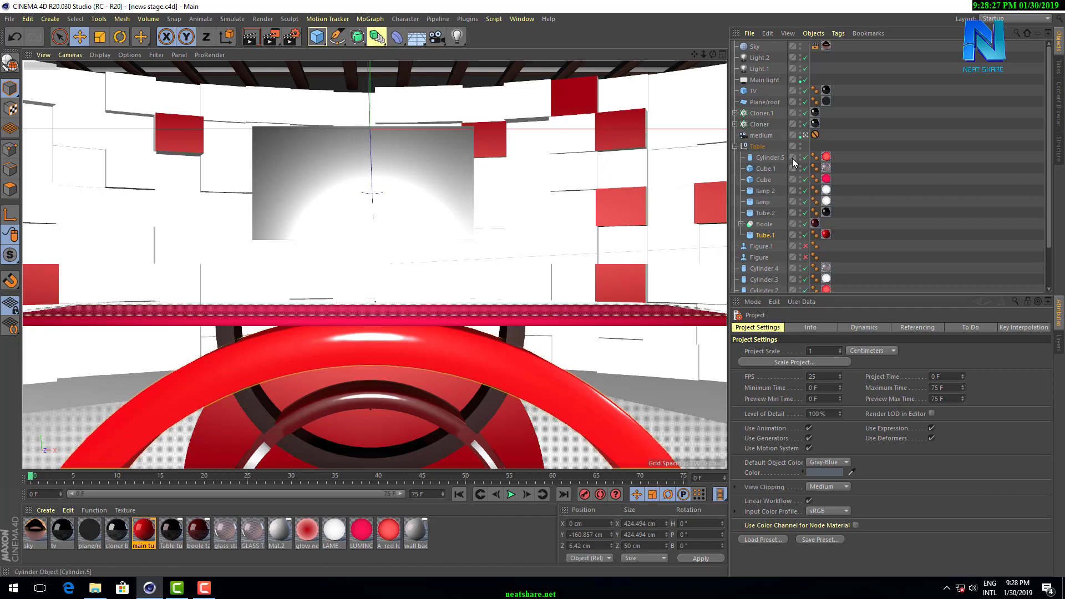
{"action": "left_click", "coordinate": [735, 147]}
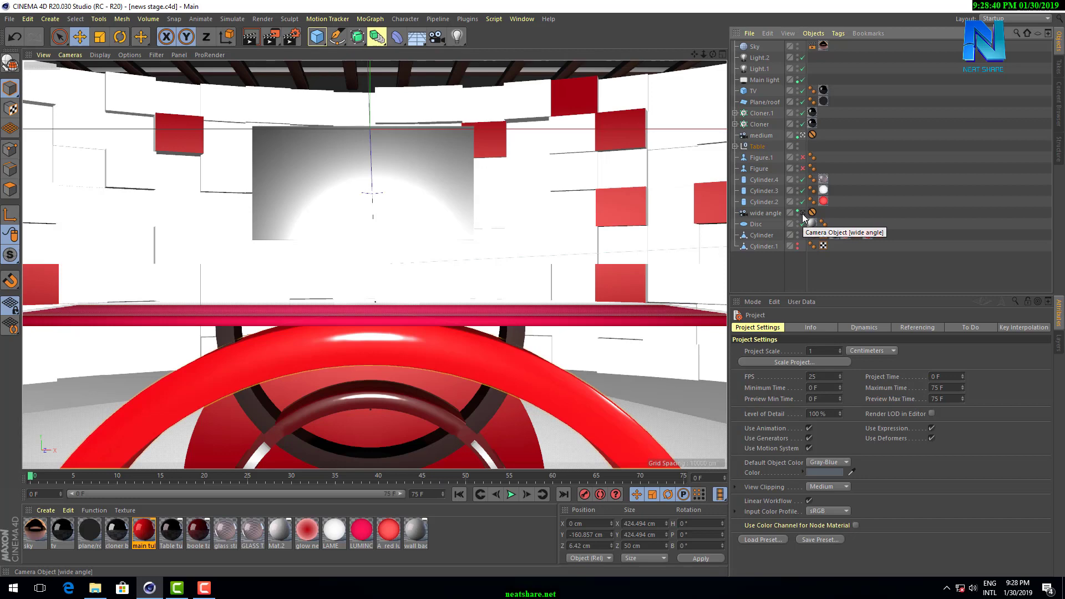
Preview the scene through the free perspective and medium cameras, then open the stage cube folder.
{"action": "left_click", "coordinate": [802, 213]}
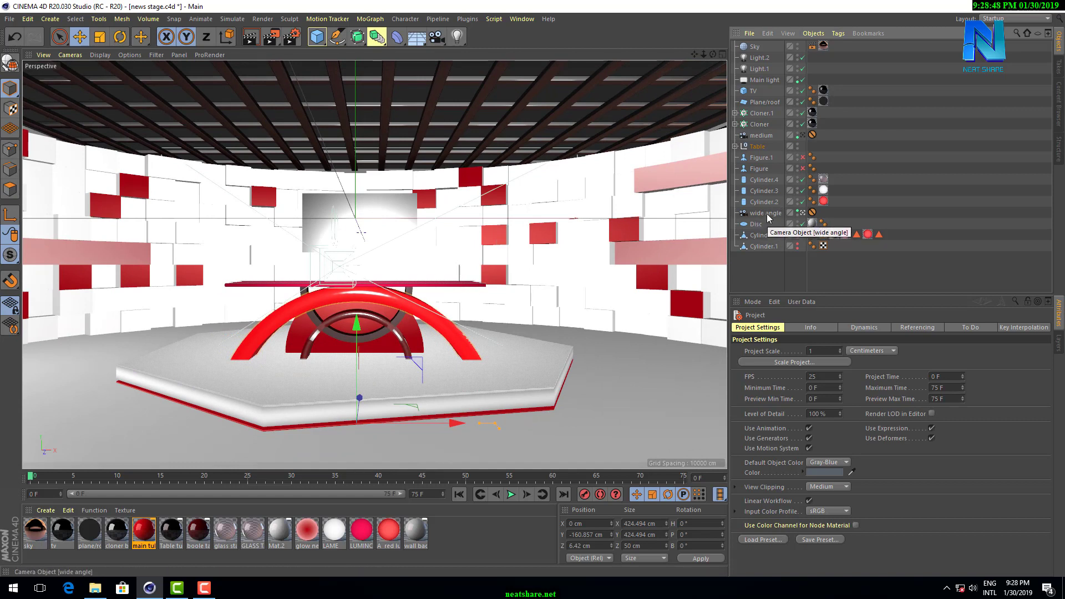
{"action": "left_click", "coordinate": [803, 135]}
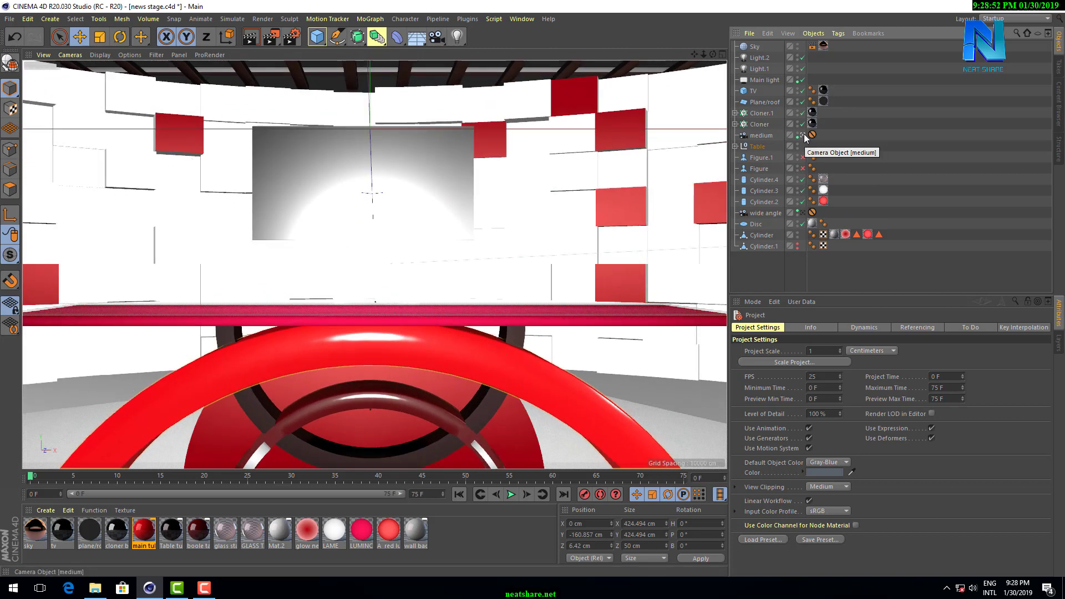
{"action": "left_click", "coordinate": [95, 588]}
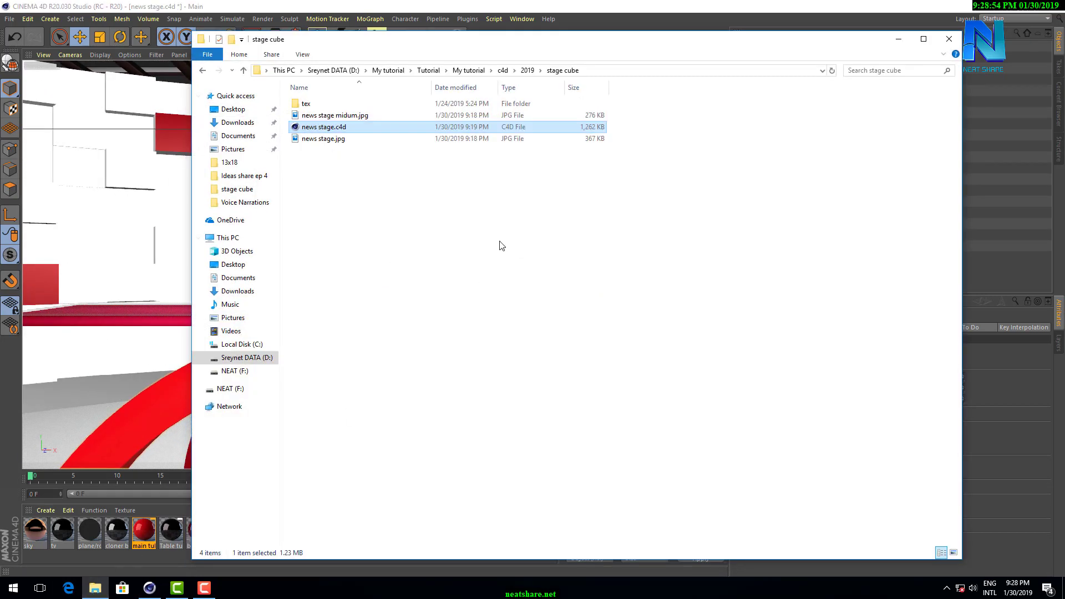
View news stage.jpg and news stage midum.jpg in Photos, then close the viewer.
{"action": "double_click", "coordinate": [351, 138]}
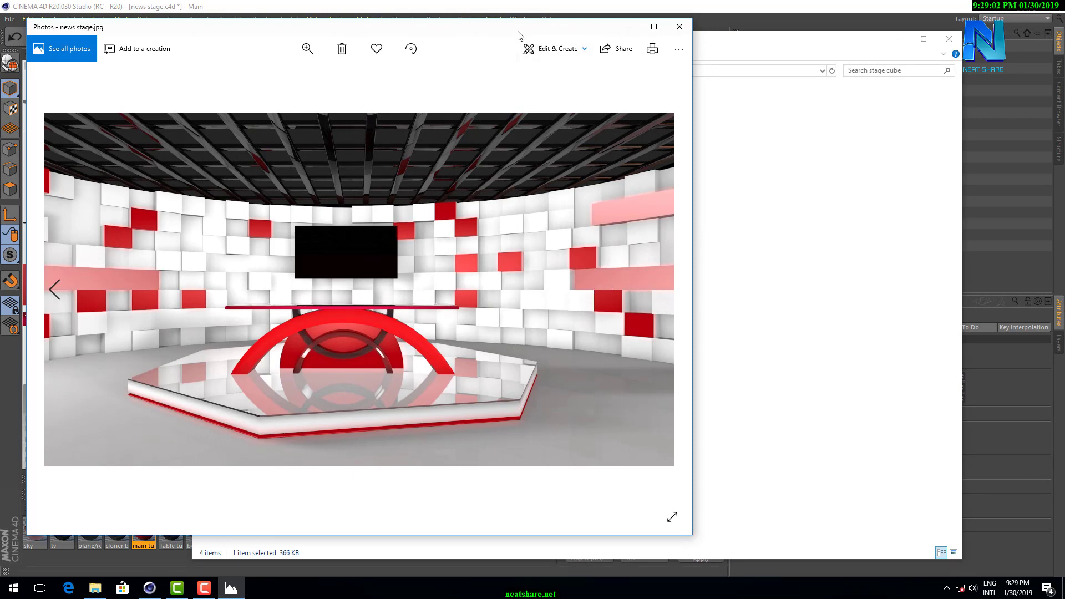
{"action": "left_click_drag", "start_coordinate": [518, 35], "coordinate": [647, 161]}
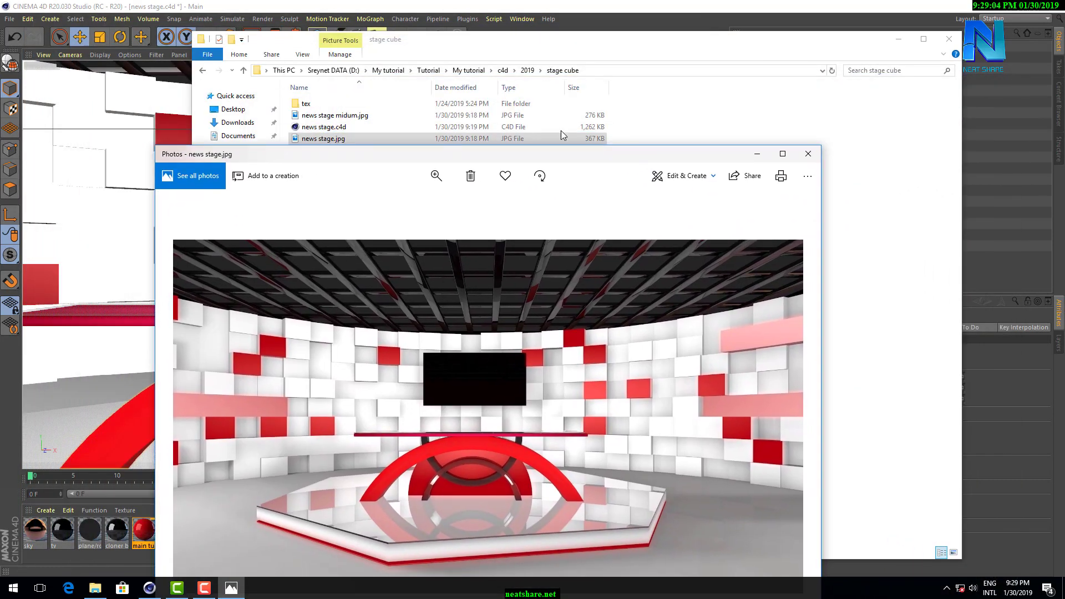
{"action": "double_click", "coordinate": [344, 115]}
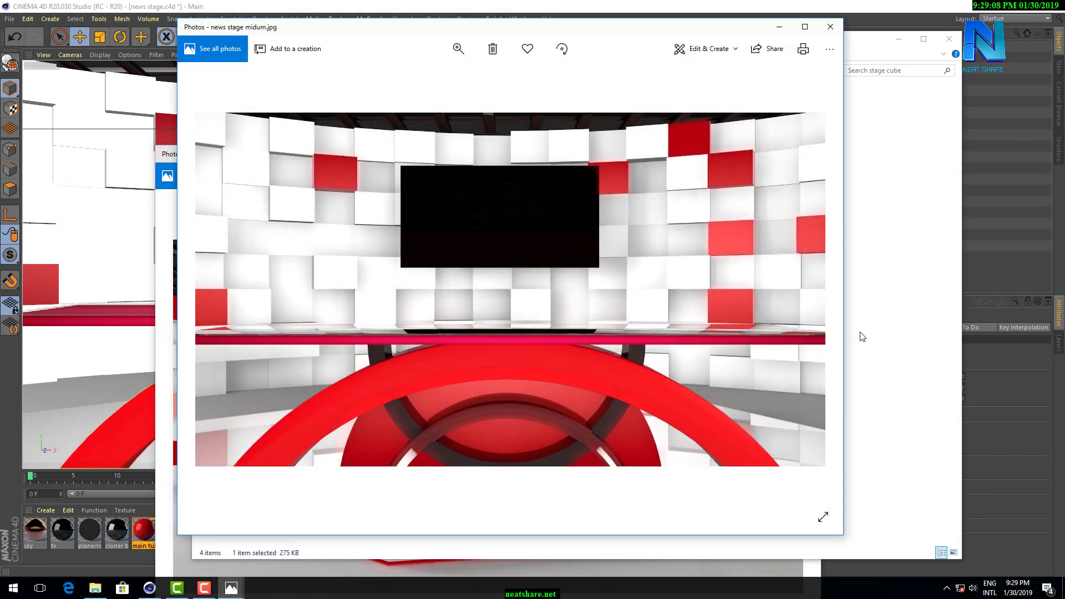
{"action": "left_click", "coordinate": [830, 27]}
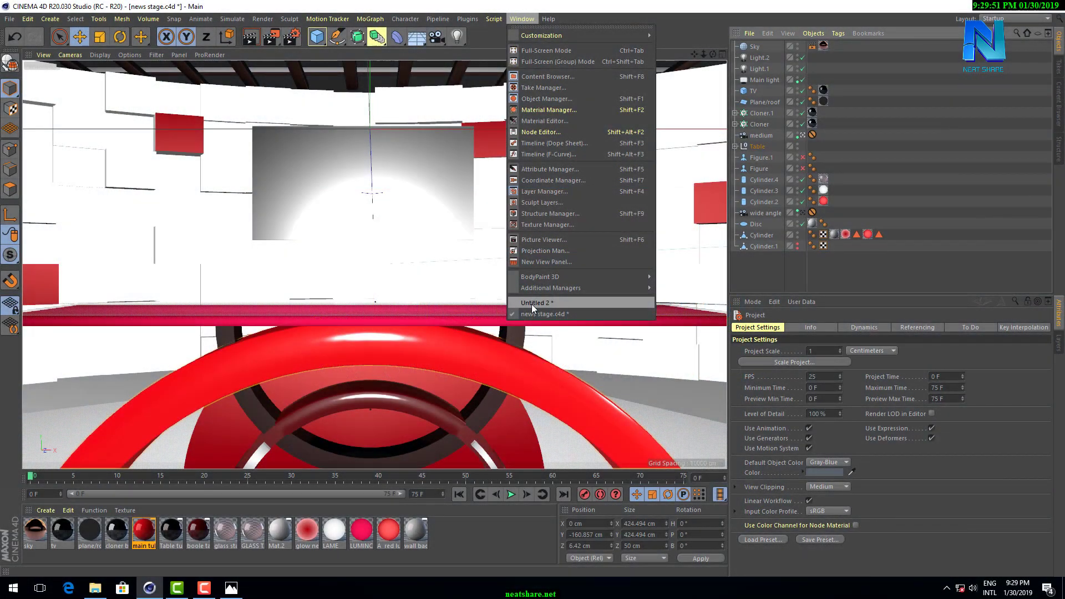
Switch to Untitled 2, confirm 1920×1080 render output, and compare against the reference render.
{"action": "left_click", "coordinate": [532, 304]}
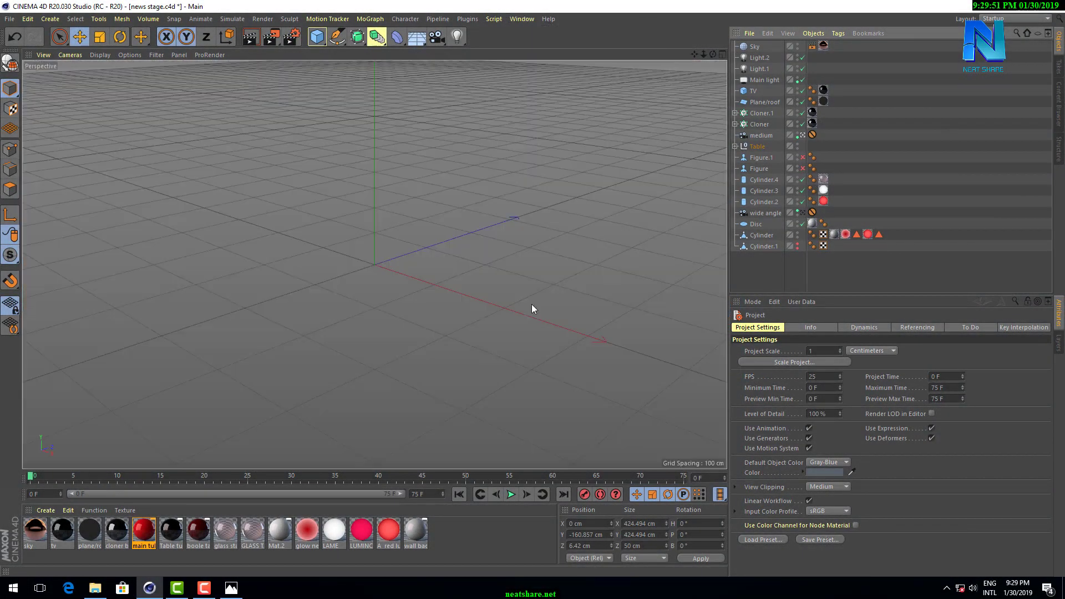
{"action": "key", "text": "ctrl+n"}
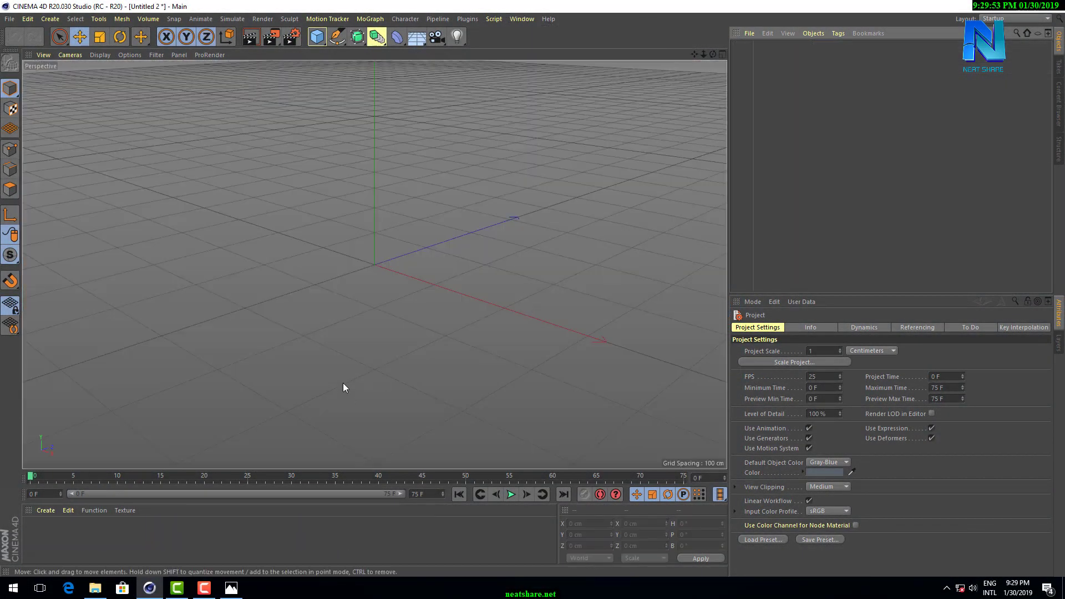
{"action": "left_click", "coordinate": [292, 37]}
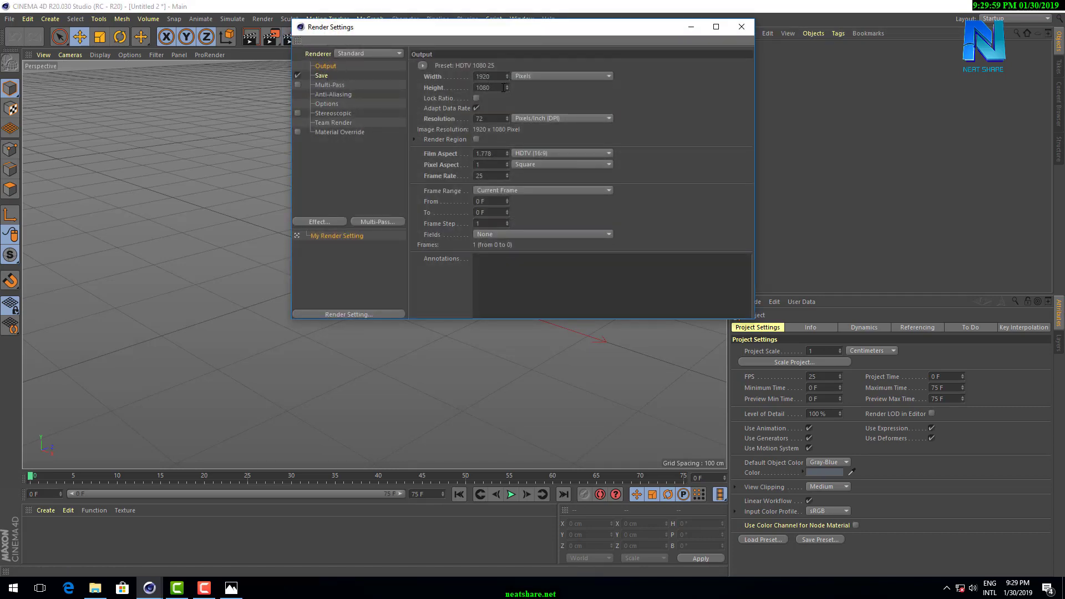
{"action": "left_click", "coordinate": [692, 29]}
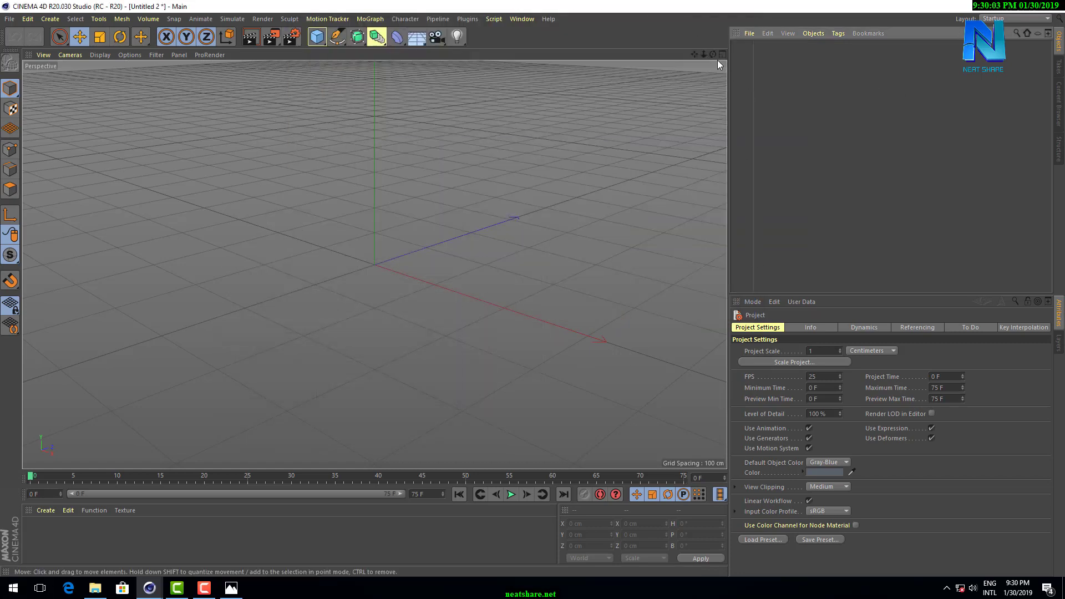
{"action": "left_click_drag", "start_coordinate": [712, 54], "coordinate": [687, 67]}
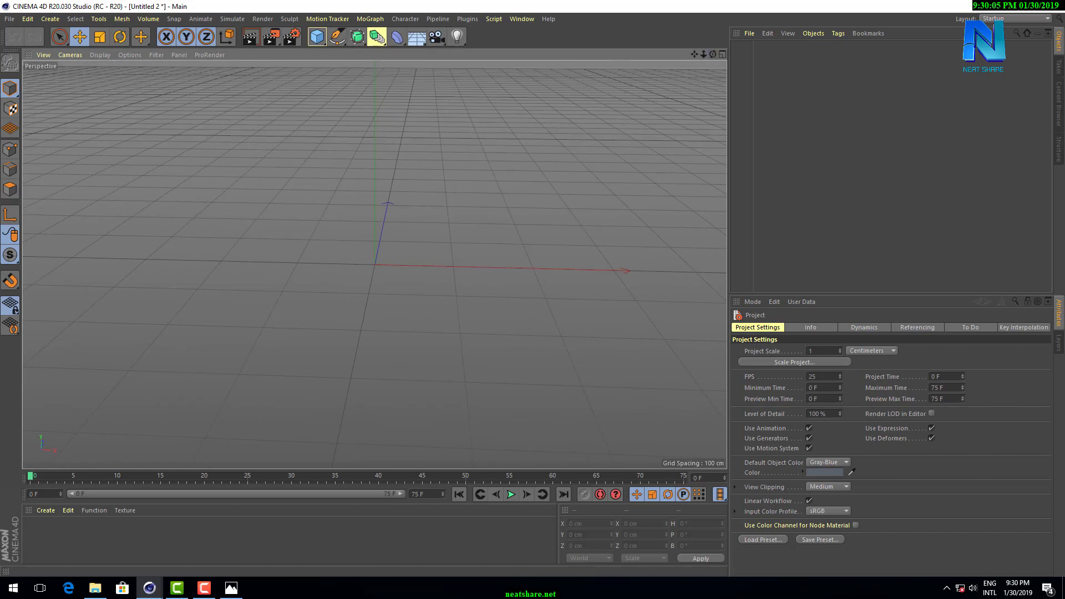
{"action": "left_click", "coordinate": [232, 587]}
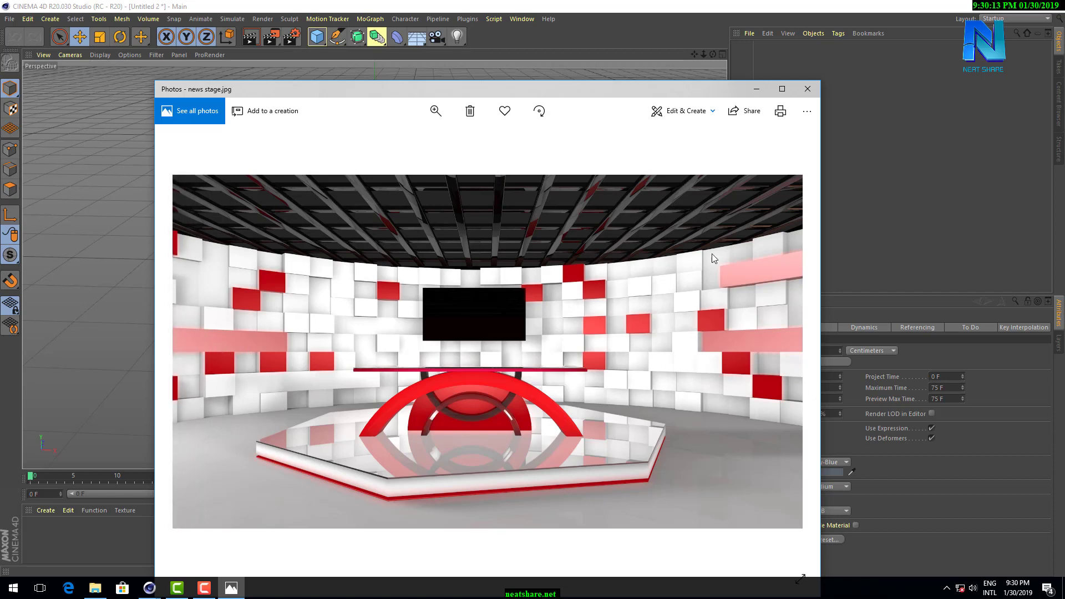
{"action": "left_click", "coordinate": [757, 90]}
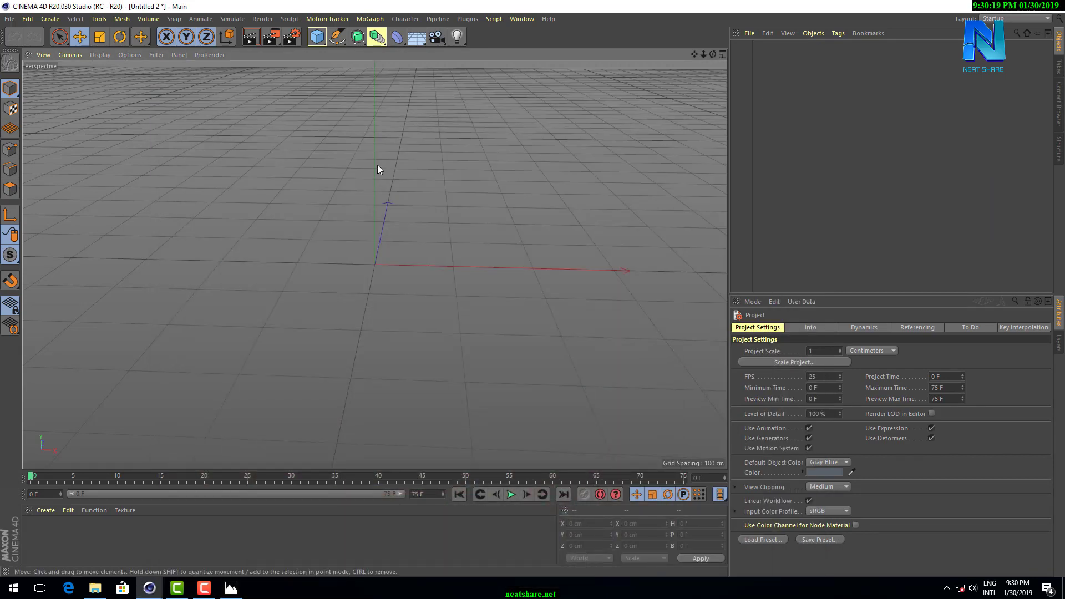
Add a Tube primitive to the scene and widen its inner hole.
{"action": "left_click", "coordinate": [322, 44]}
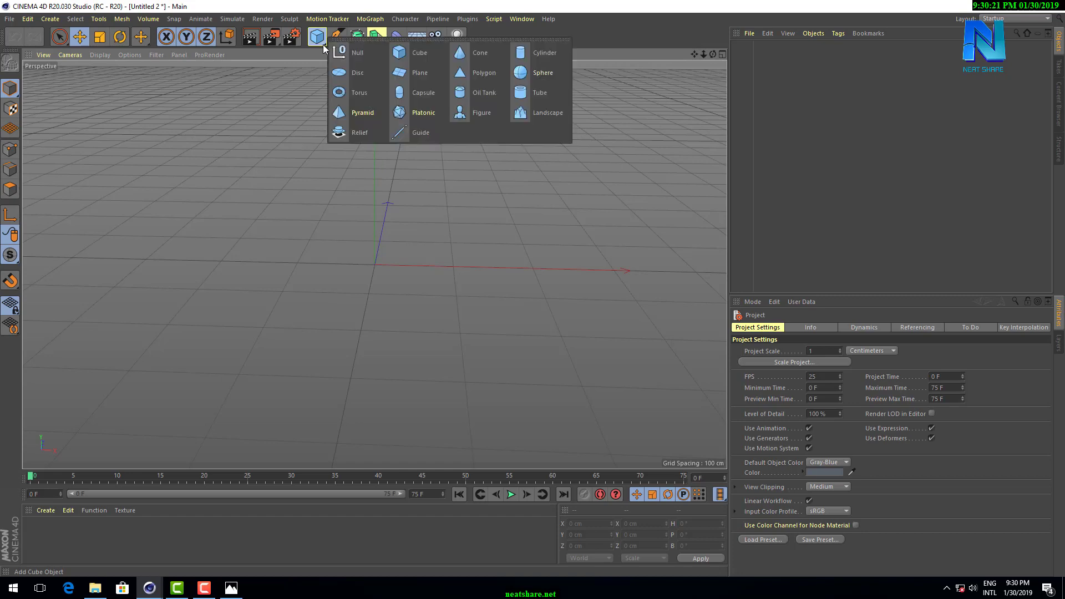
{"action": "left_click", "coordinate": [543, 86]}
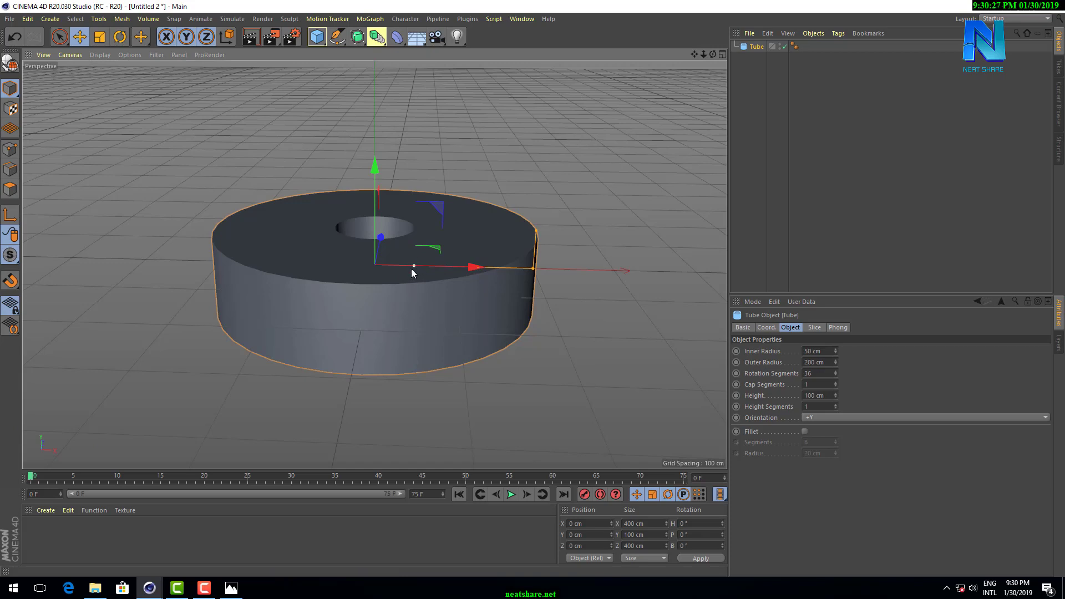
{"action": "left_click_drag", "start_coordinate": [414, 267], "coordinate": [442, 267]}
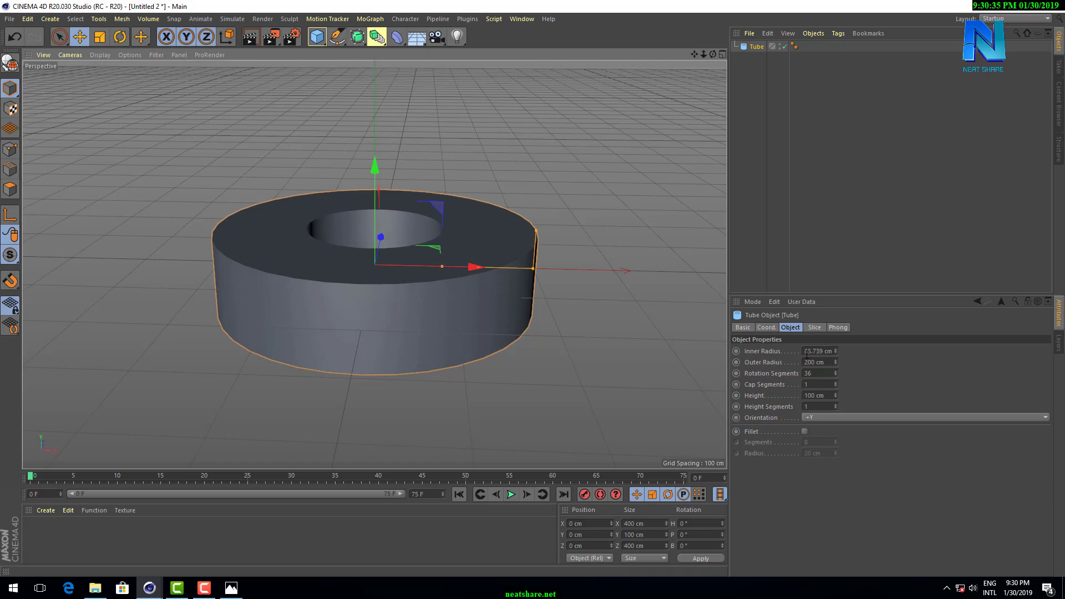
Set the tube's outer radius to 510 cm and inner radius to 500 cm.
{"action": "double_click", "coordinate": [806, 351]}
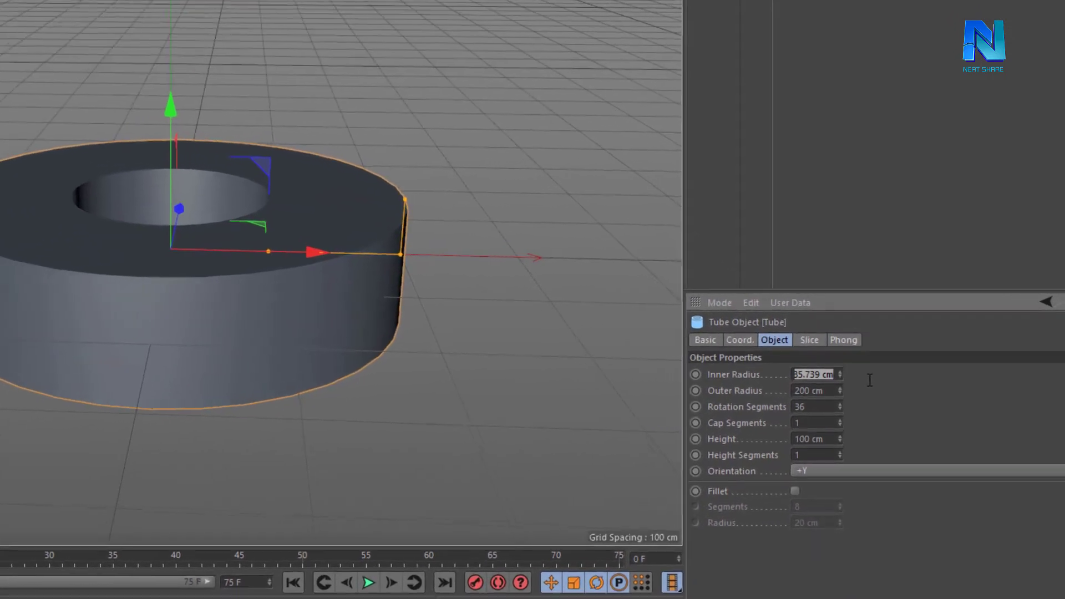
{"action": "type", "text": "500"}
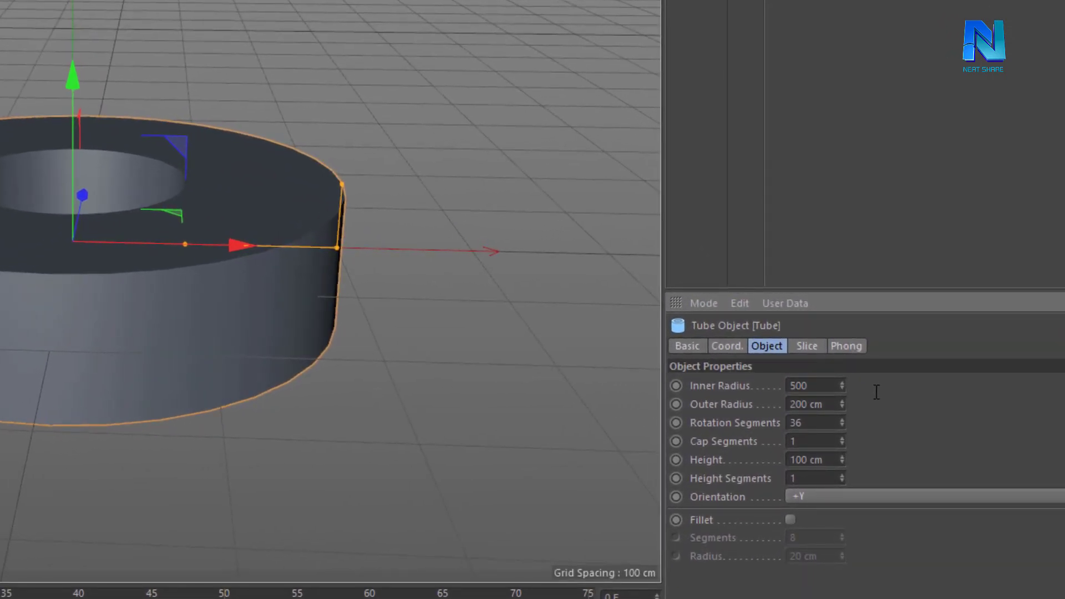
{"action": "key", "text": "Return"}
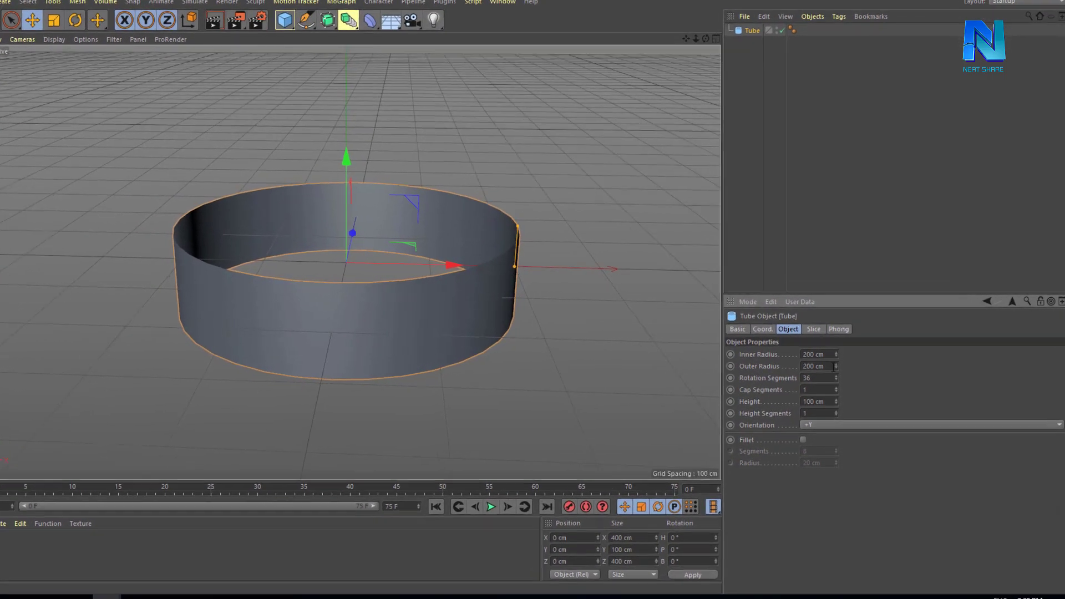
{"action": "left_click_drag", "start_coordinate": [827, 364], "coordinate": [772, 361]}
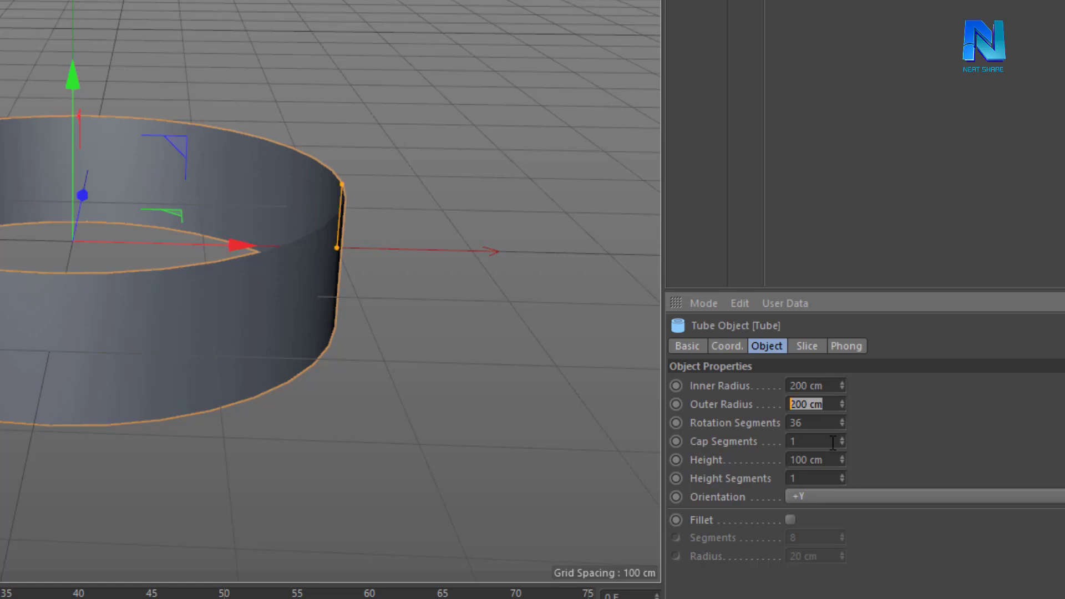
{"action": "type", "text": "51"}
{"action": "type", "text": "0"}
{"action": "key", "text": "Return"}
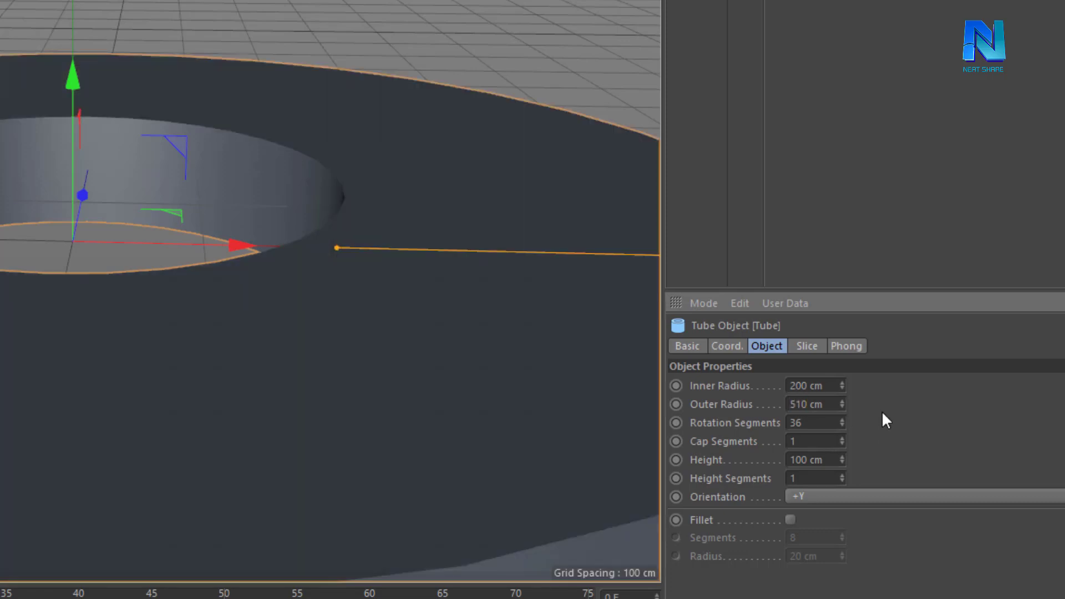
{"action": "double_click", "coordinate": [827, 388]}
{"action": "type", "text": "500"}
{"action": "key", "text": "Return"}
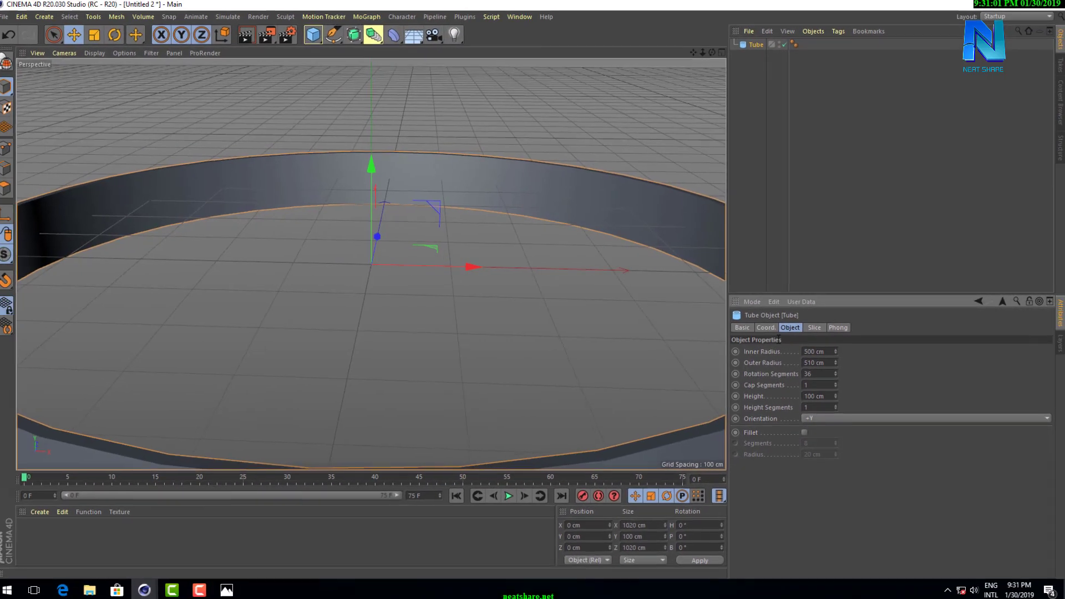
{"action": "left_click_drag", "start_coordinate": [703, 56], "coordinate": [665, 61]}
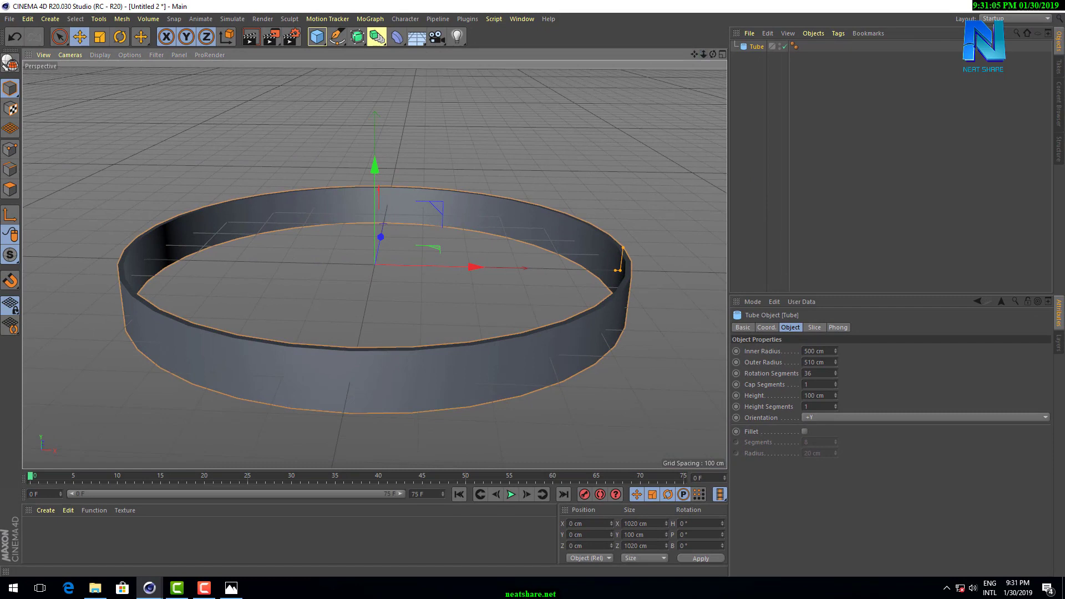
{"action": "left_click_drag", "start_coordinate": [713, 54], "coordinate": [711, 57]}
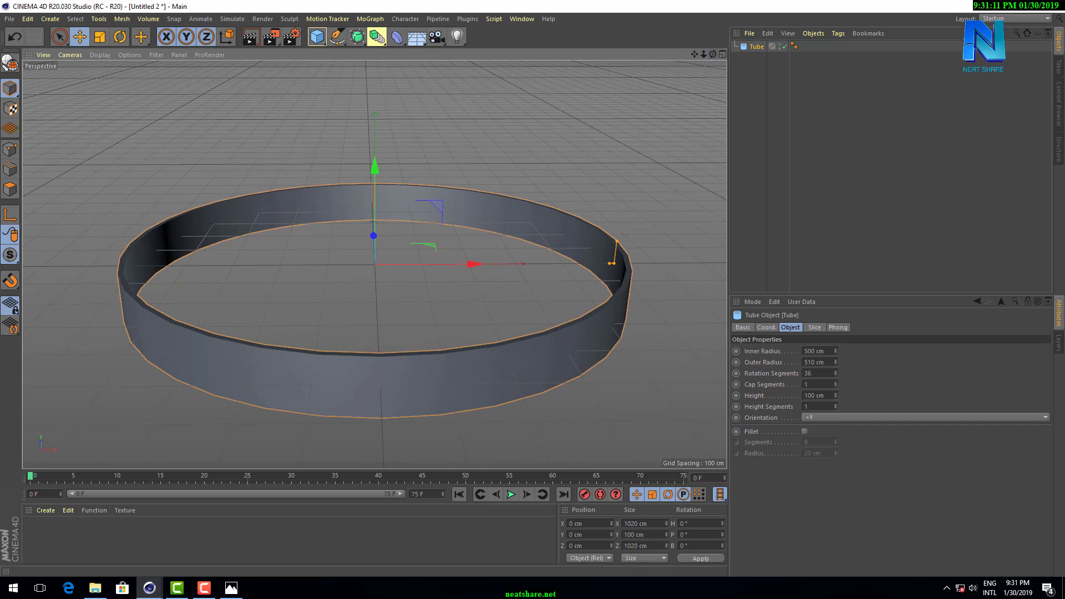
Add a Figure at the origin and slide a duplicate copy to the right.
{"action": "left_click", "coordinate": [319, 39]}
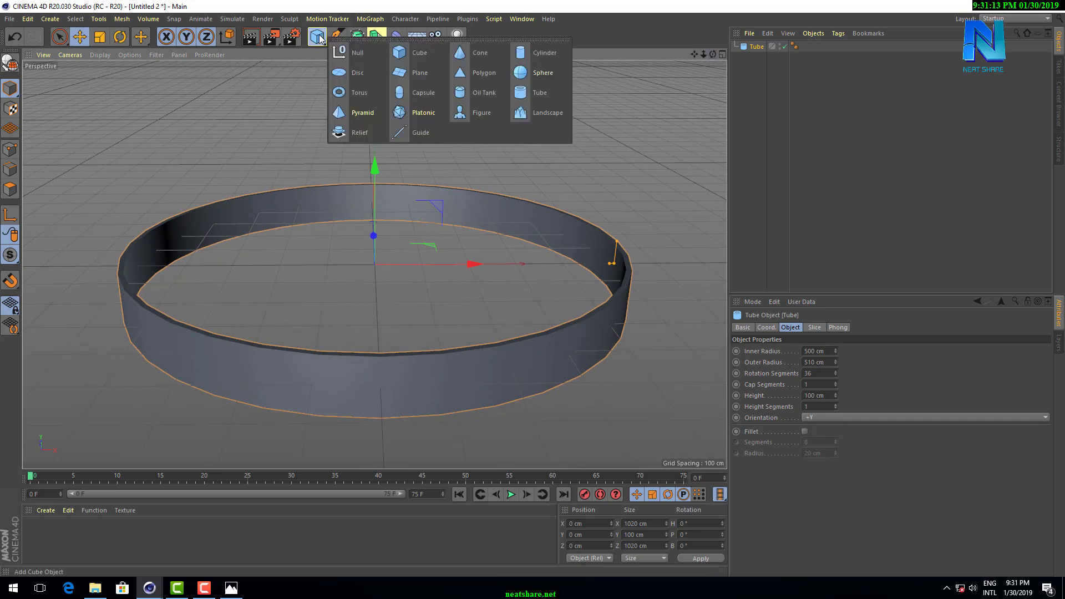
{"action": "left_click", "coordinate": [467, 109]}
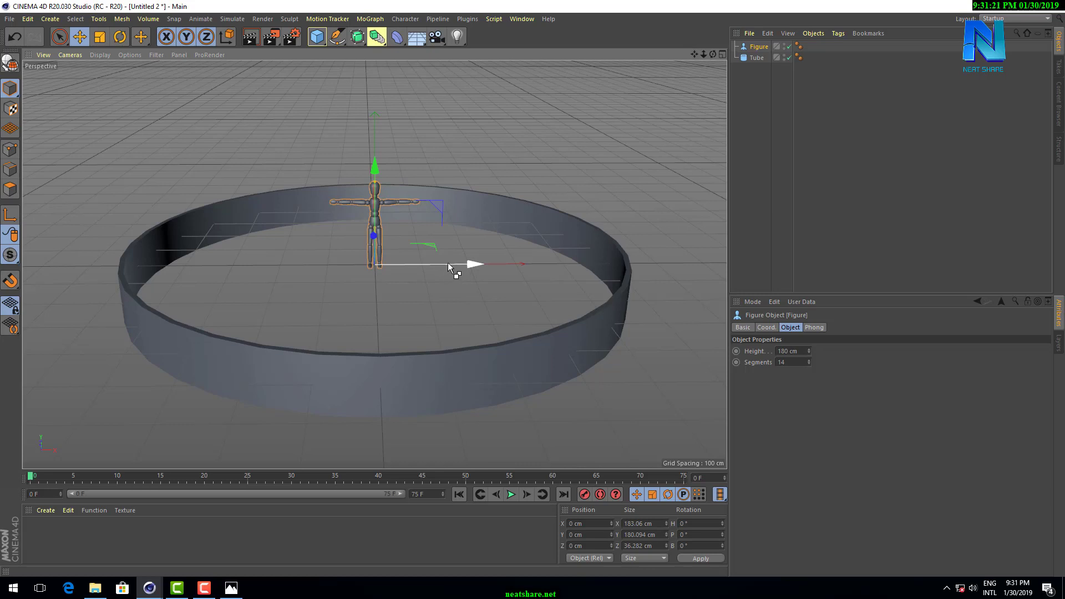
{"action": "left_click_drag", "start_coordinate": [434, 261], "coordinate": [529, 261], "text": "ctrl"}
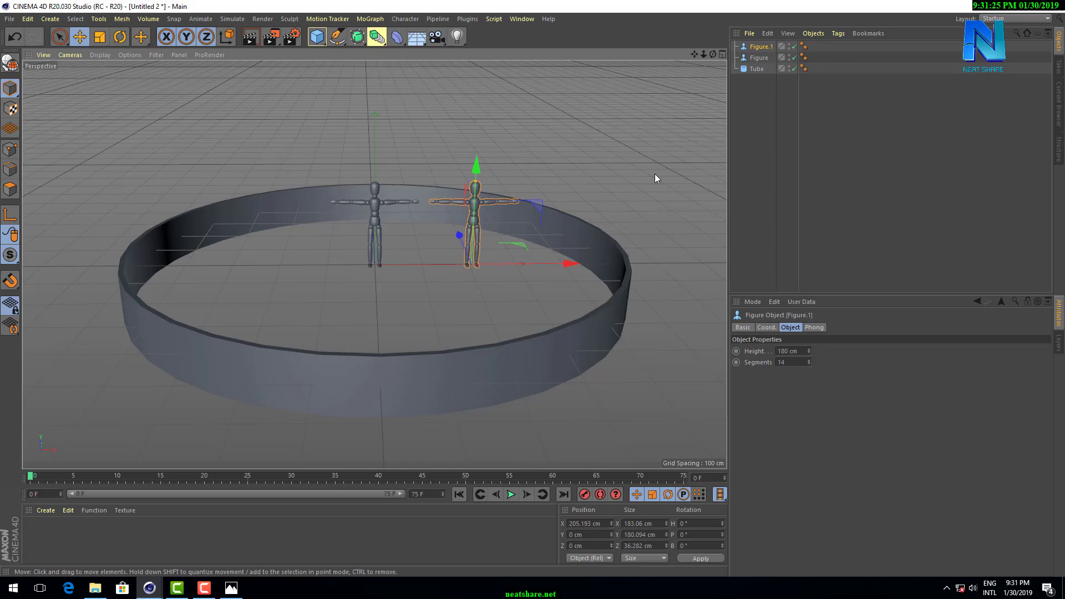
Move Figure and Figure.1 along X so they stand spaced apart near the ring centre.
{"action": "left_click", "coordinate": [721, 53]}
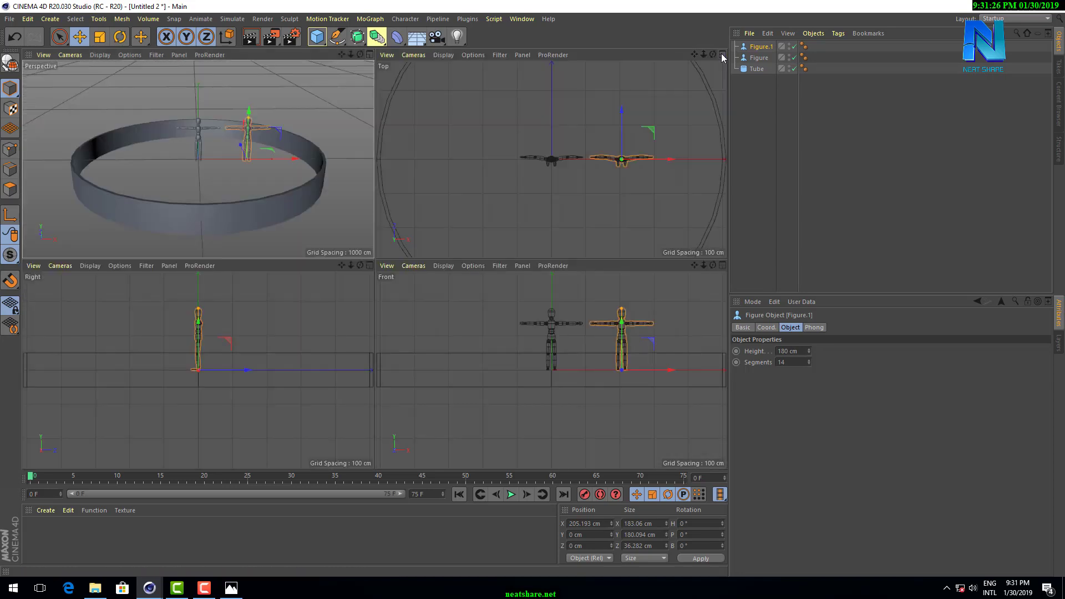
{"action": "left_click", "coordinate": [758, 57]}
{"action": "left_click_drag", "start_coordinate": [580, 370], "coordinate": [556, 364]}
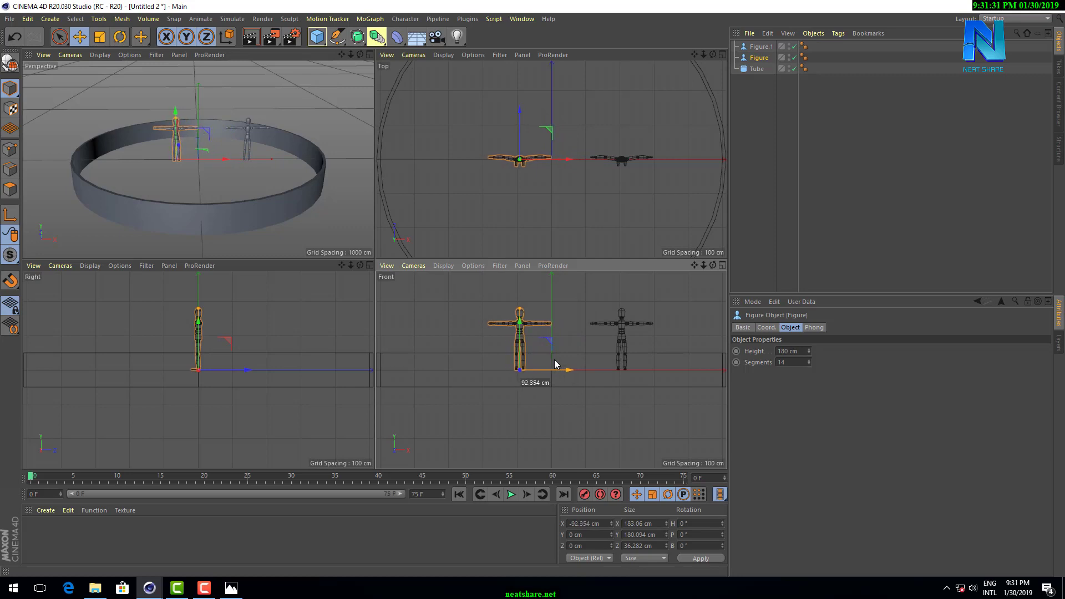
{"action": "left_click", "coordinate": [758, 46]}
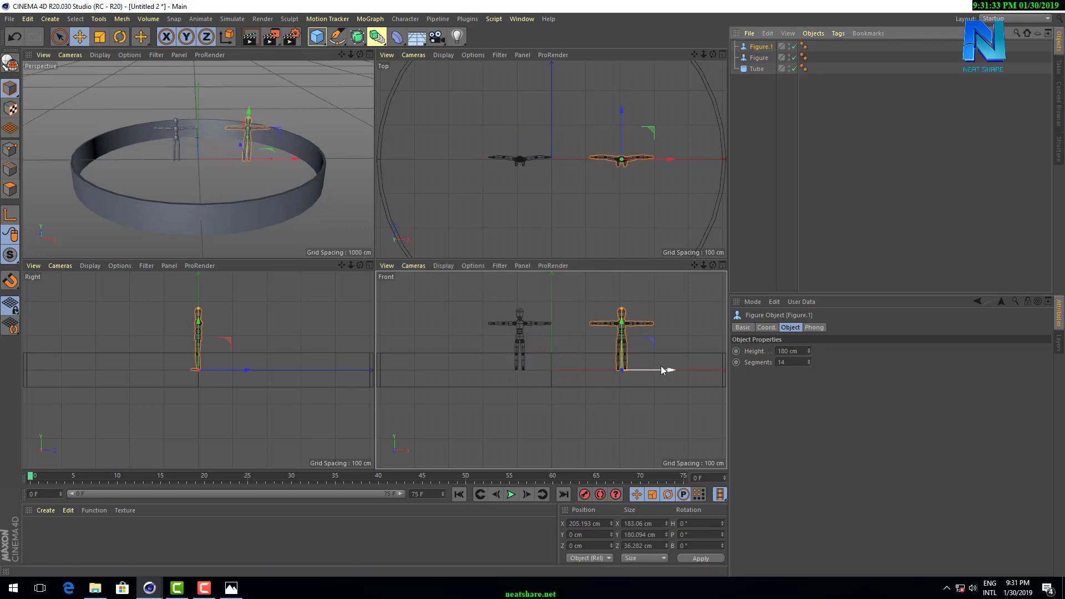
{"action": "left_click_drag", "start_coordinate": [661, 370], "coordinate": [624, 361]}
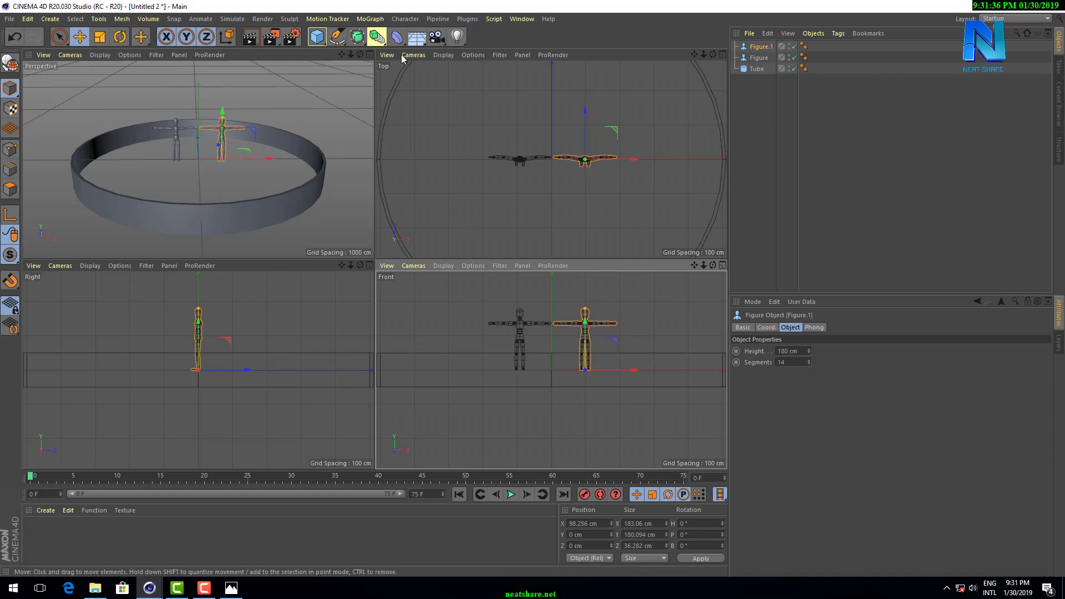
{"action": "left_click", "coordinate": [369, 54]}
{"action": "scroll", "coordinate": [375, 264], "scroll_direction": "up", "scroll_amount": 3}
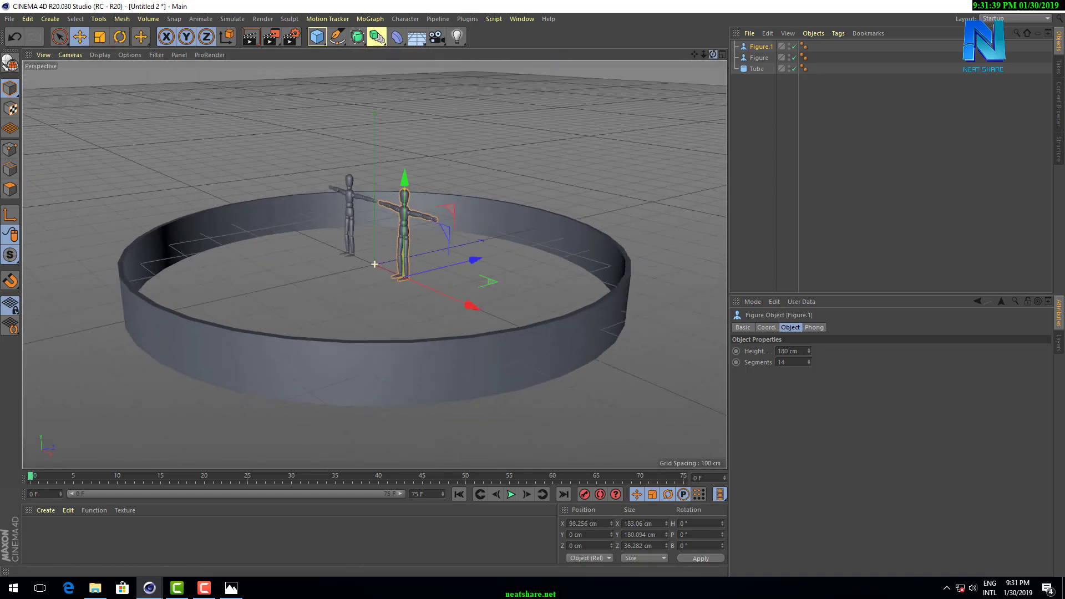
{"action": "left_click_drag", "start_coordinate": [374, 264], "coordinate": [374, 264], "text": "alt"}
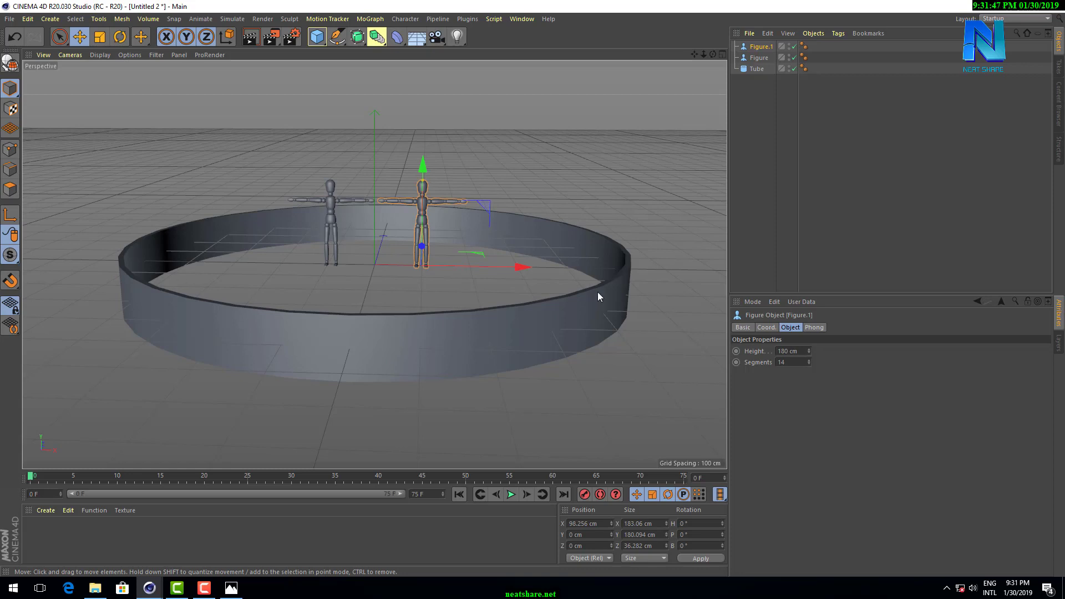
Enable Slice on the tube to cut it to a 0°–180° half ring.
{"action": "left_click", "coordinate": [754, 69]}
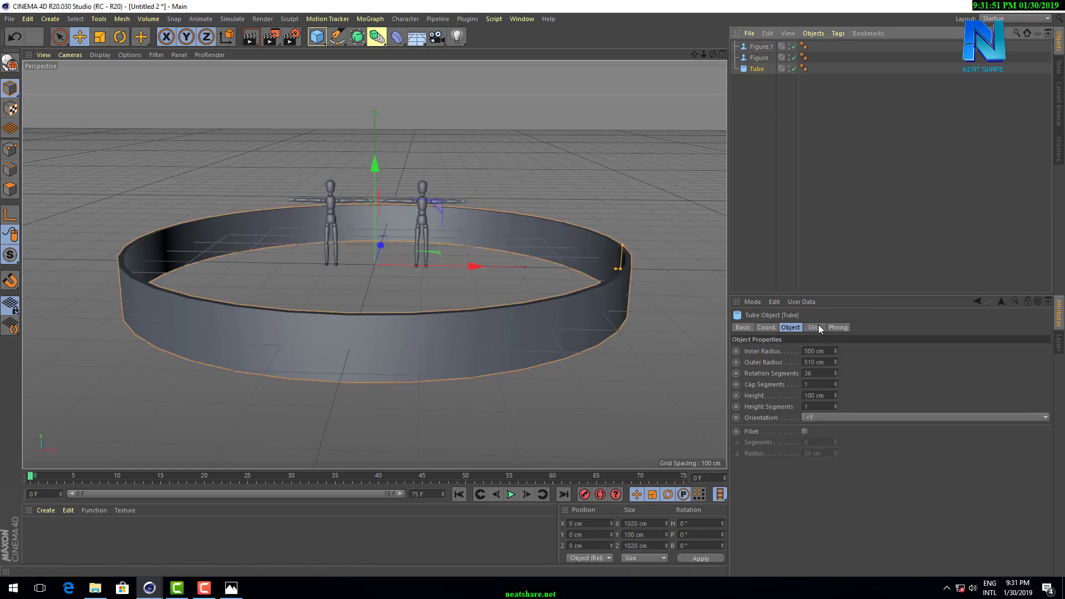
{"action": "left_click", "coordinate": [815, 327]}
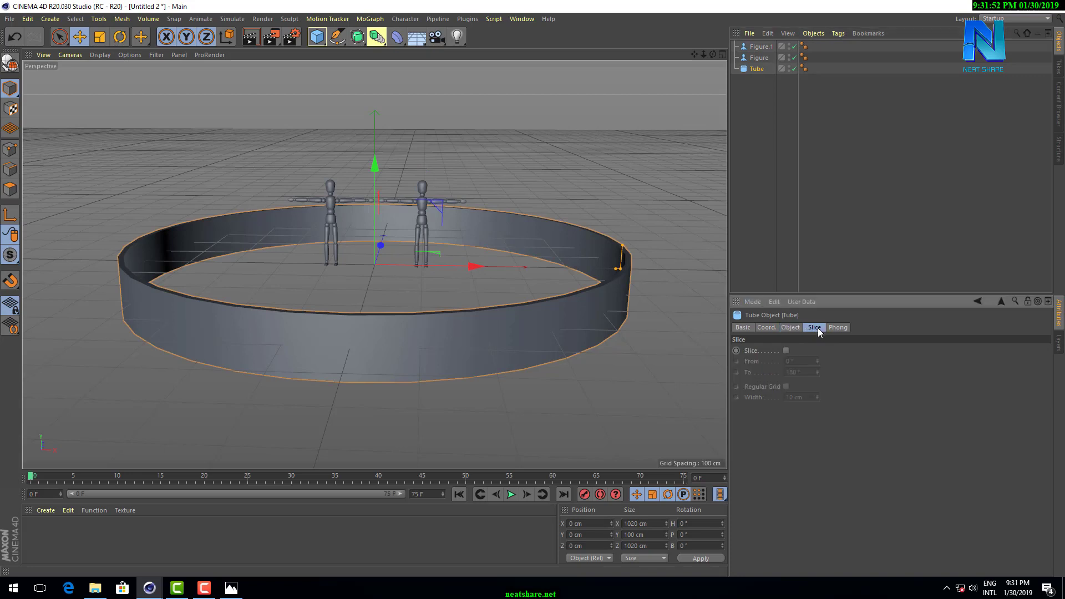
{"action": "left_click", "coordinate": [786, 351]}
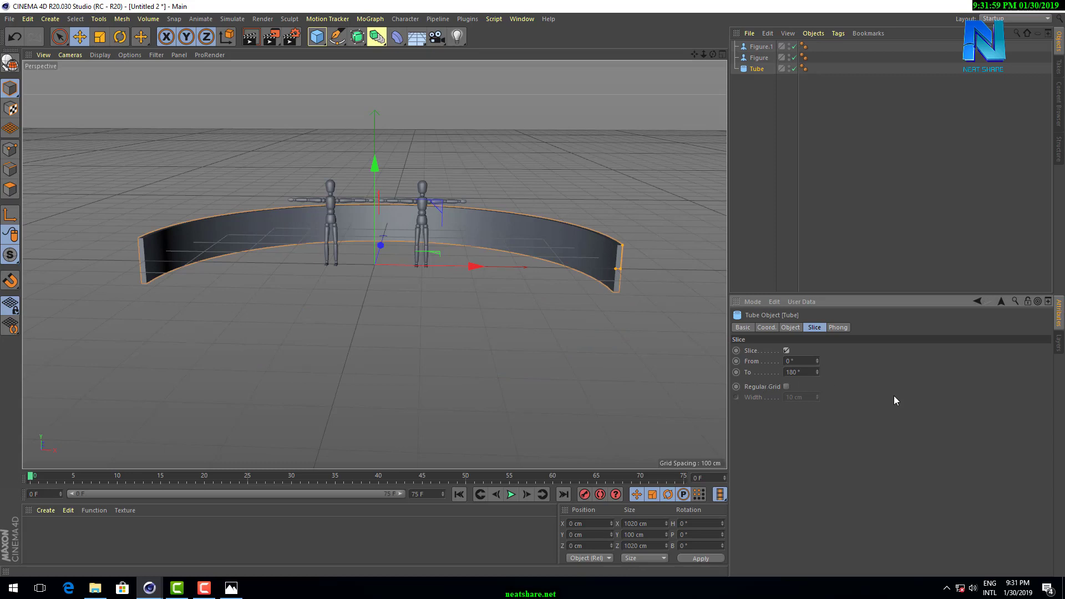
Raise the half ring about 50 cm on Y so it meets the ground.
{"action": "left_click", "coordinate": [722, 55]}
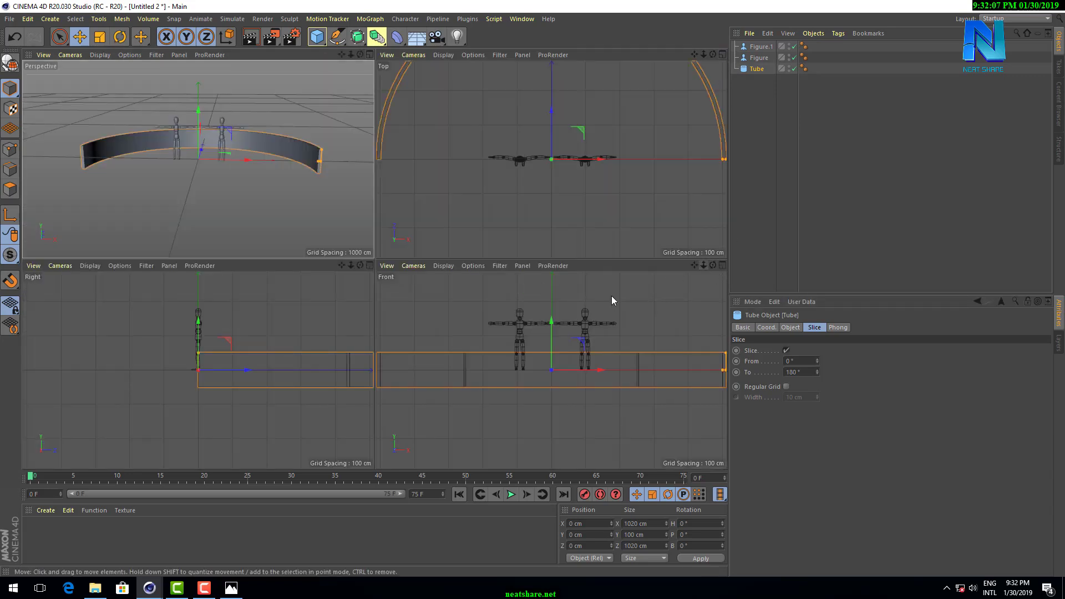
{"action": "left_click_drag", "start_coordinate": [712, 265], "coordinate": [738, 189]}
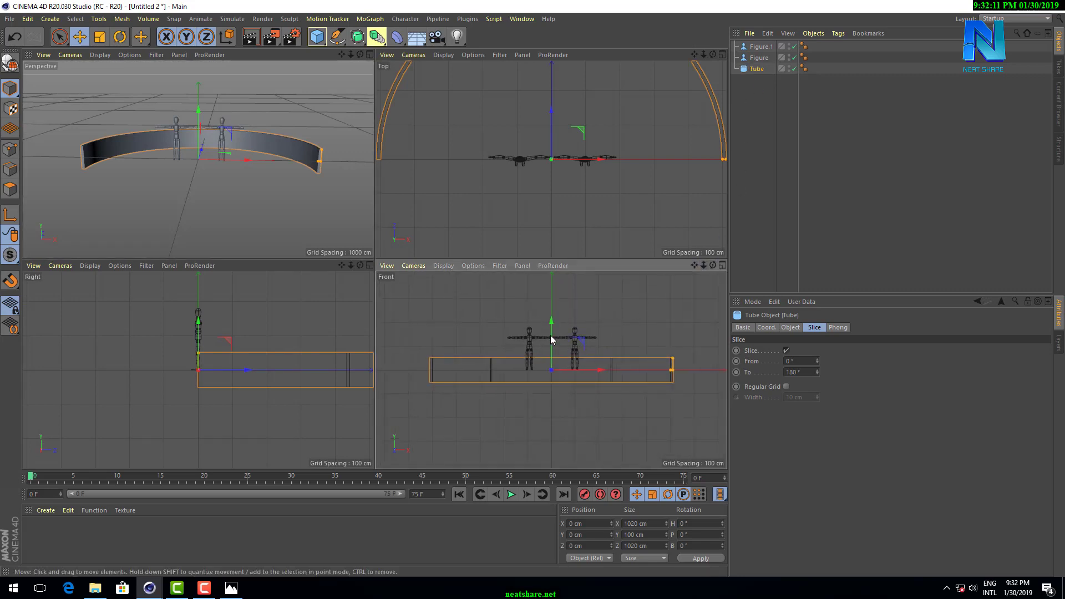
{"action": "left_click_drag", "start_coordinate": [550, 325], "coordinate": [550, 313]}
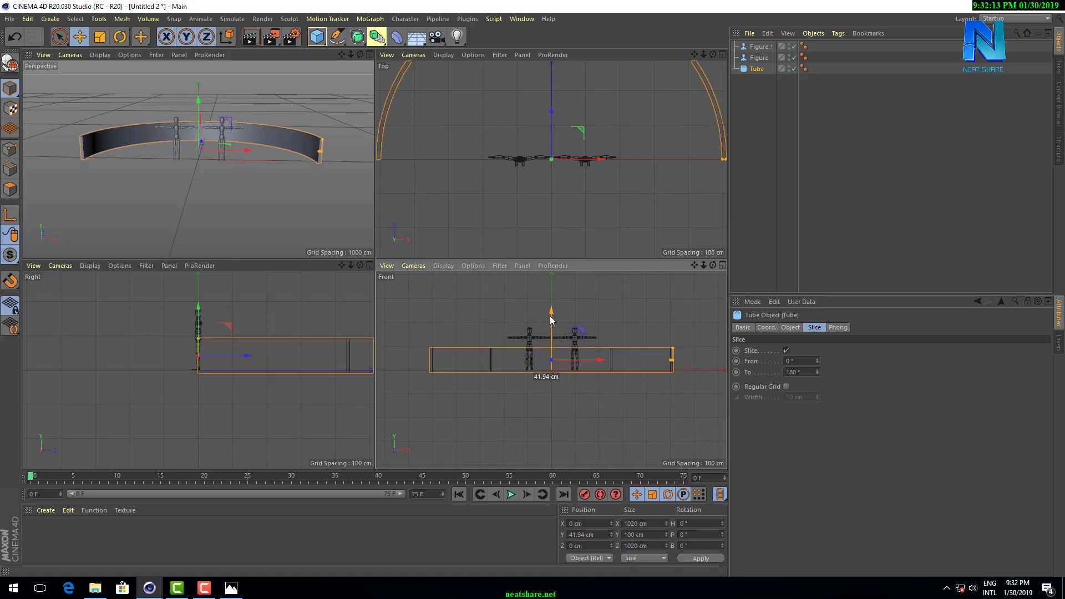
{"action": "left_click", "coordinate": [722, 266]}
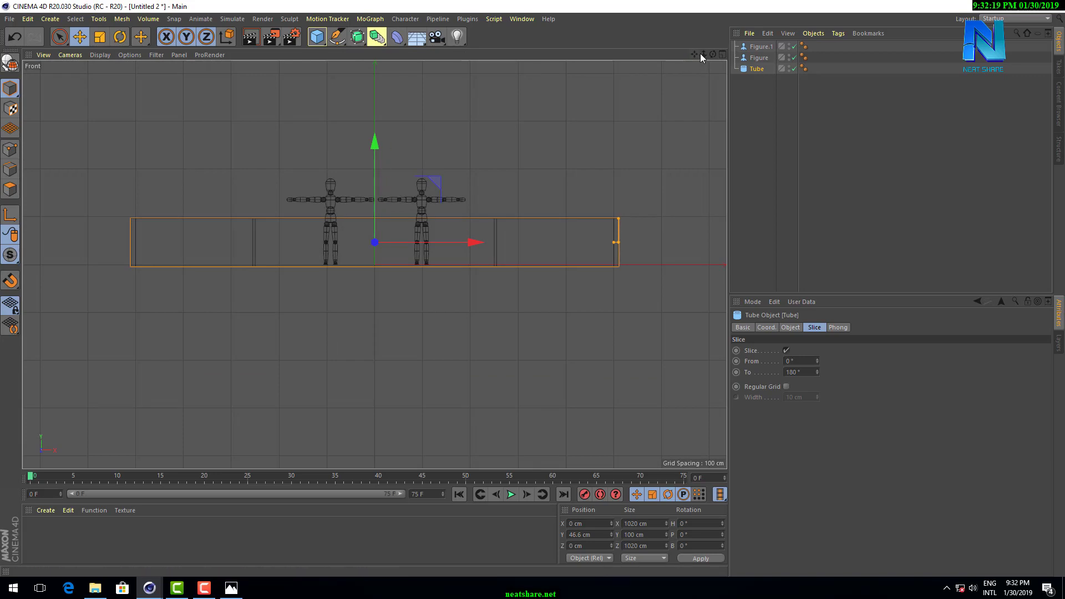
{"action": "left_click_drag", "start_coordinate": [703, 53], "coordinate": [629, 78]}
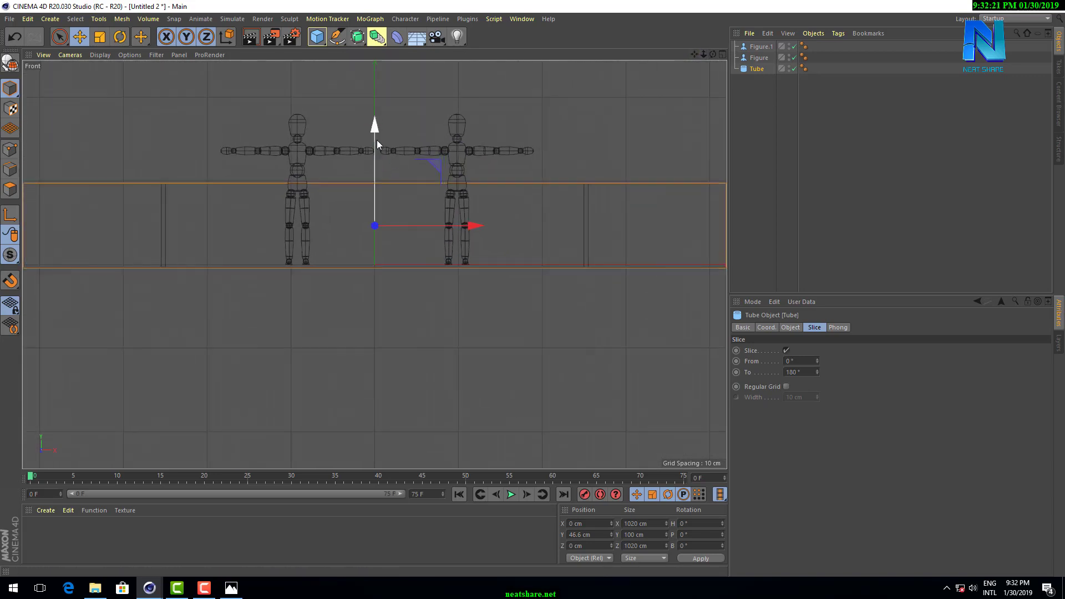
{"action": "left_click_drag", "start_coordinate": [374, 137], "coordinate": [375, 130]}
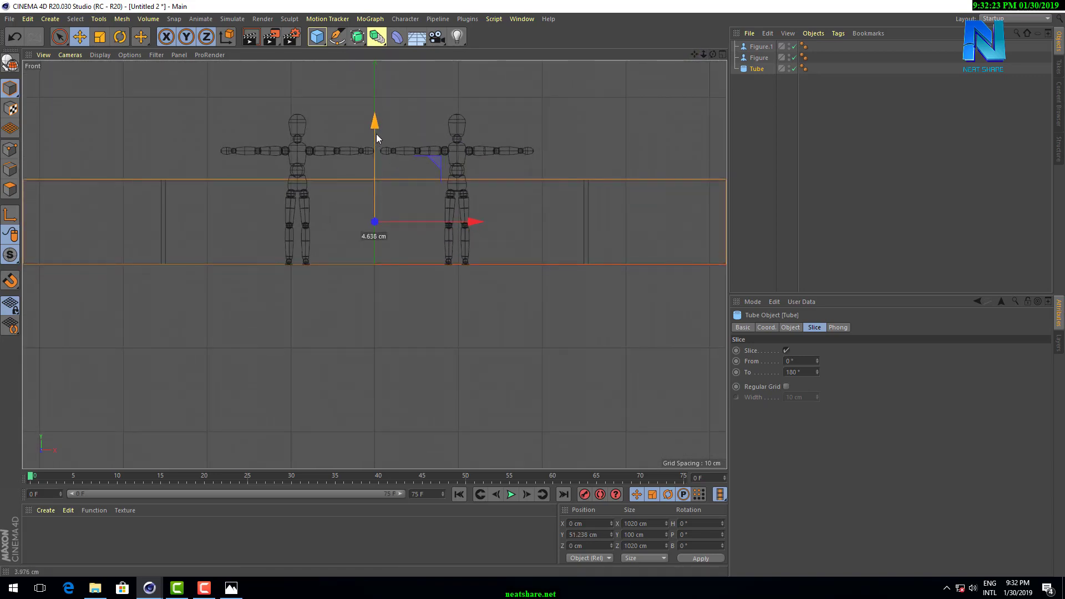
{"action": "left_click_drag", "start_coordinate": [703, 54], "coordinate": [665, 61]}
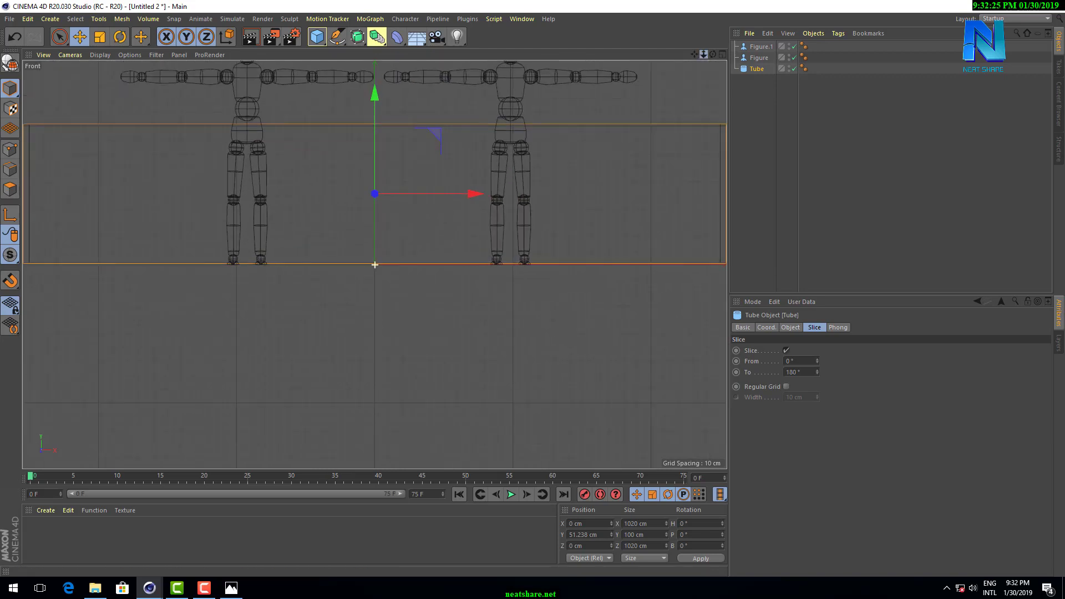
{"action": "left_click_drag", "start_coordinate": [375, 91], "coordinate": [375, 95]}
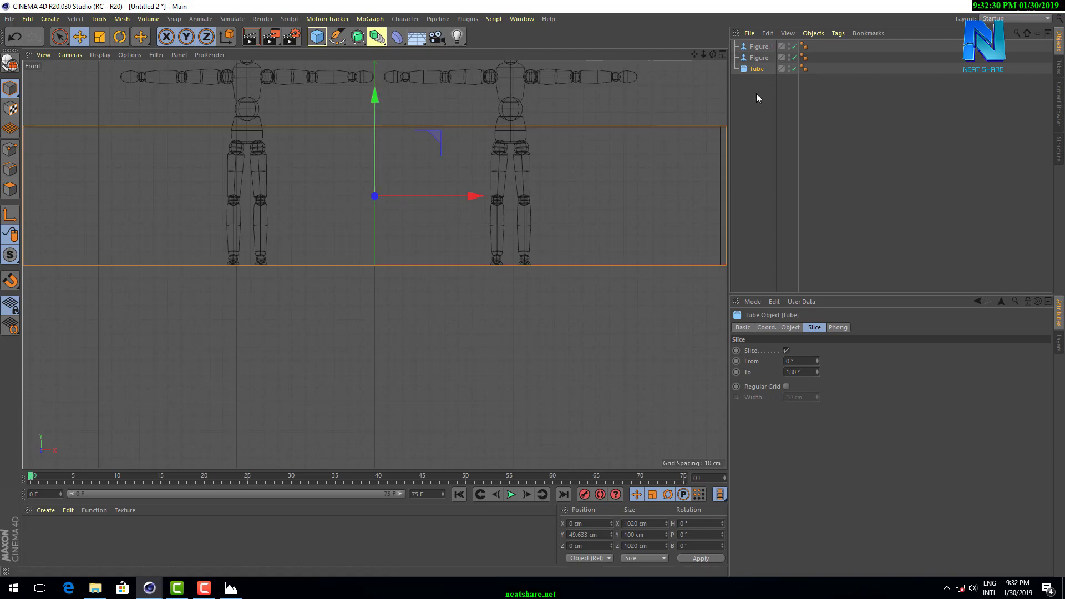
{"action": "left_click", "coordinate": [722, 55]}
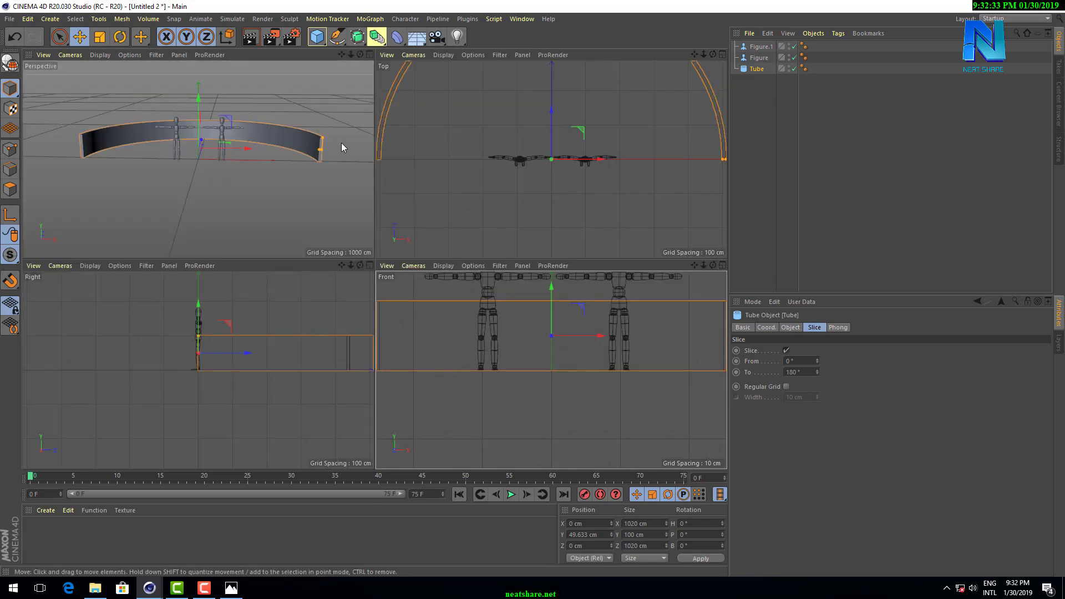
Rename the Tube object to "wall".
{"action": "double_click", "coordinate": [759, 69]}
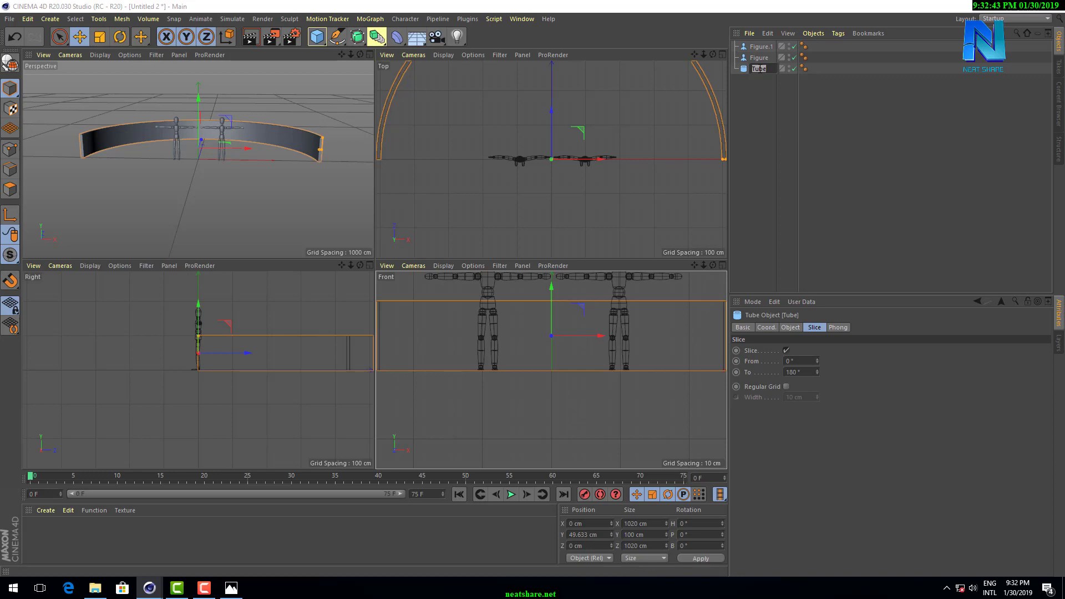
{"action": "type", "text": "wall"}
{"action": "key", "text": "Return"}
Orbit around the stage in perspective, then return to four views and reselect wall.
{"action": "left_click", "coordinate": [368, 55]}
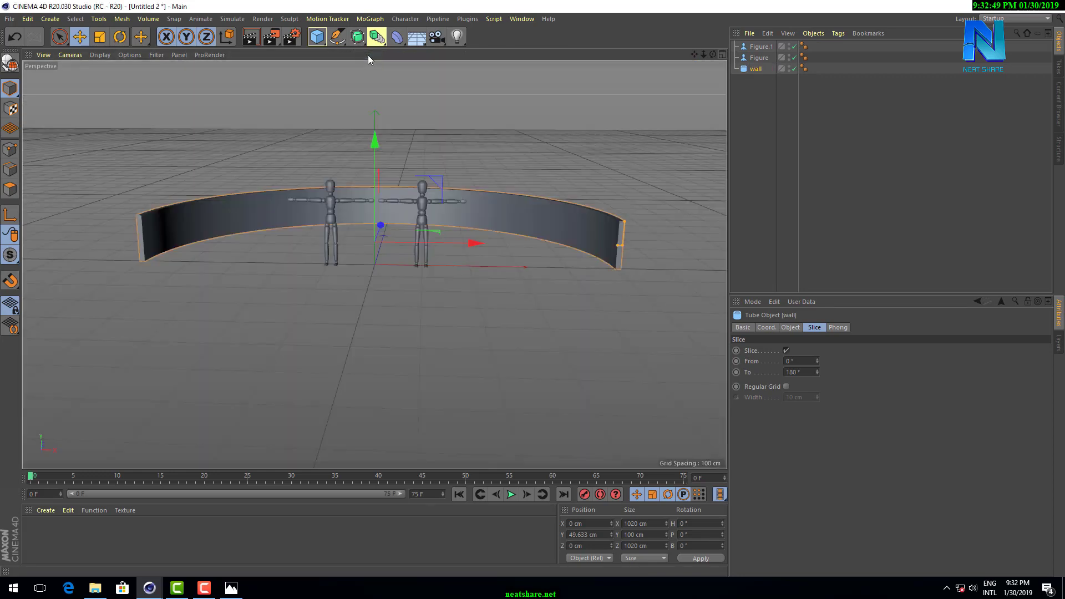
{"action": "left_click", "coordinate": [693, 89]}
{"action": "left_click_drag", "start_coordinate": [713, 54], "coordinate": [586, 232]}
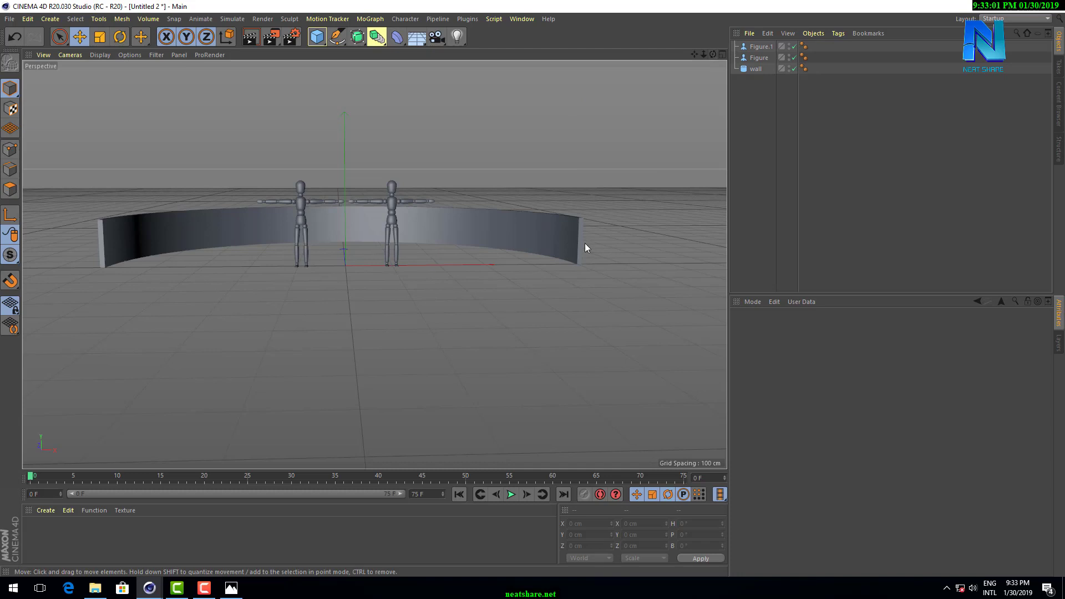
{"action": "left_click", "coordinate": [723, 55]}
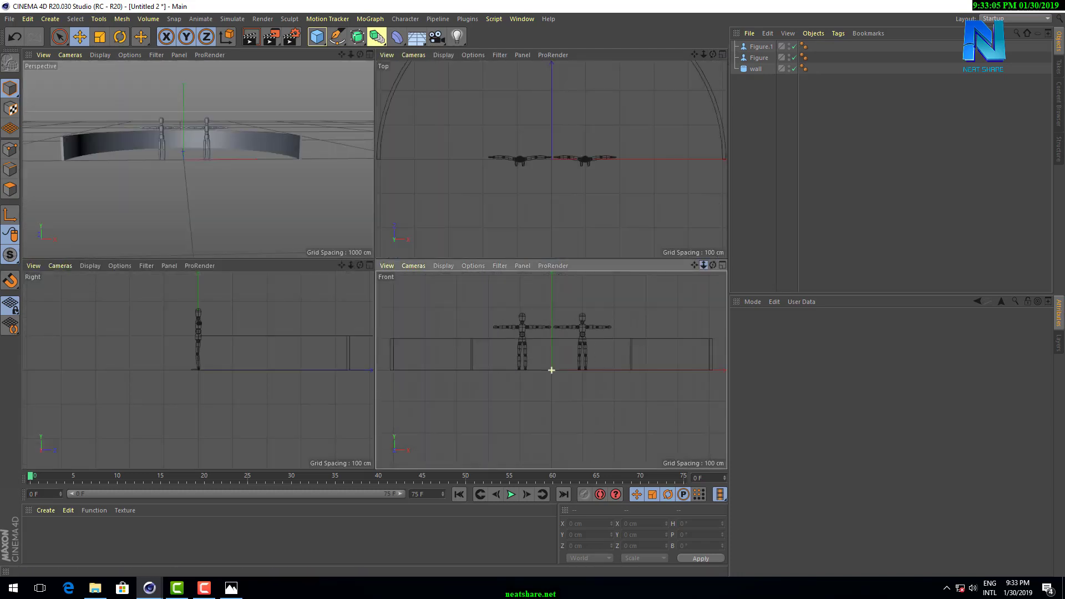
{"action": "scroll", "coordinate": [551, 369], "scroll_direction": "down", "scroll_amount": 1}
{"action": "left_click", "coordinate": [755, 69]}
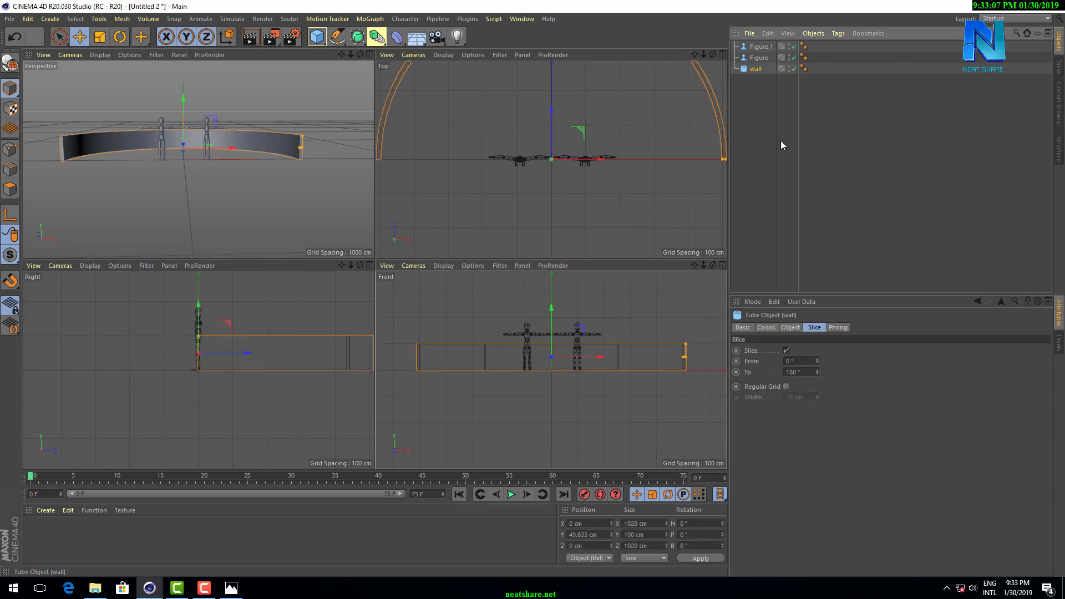
Set the wall's height to 500 cm.
{"action": "left_click", "coordinate": [789, 327]}
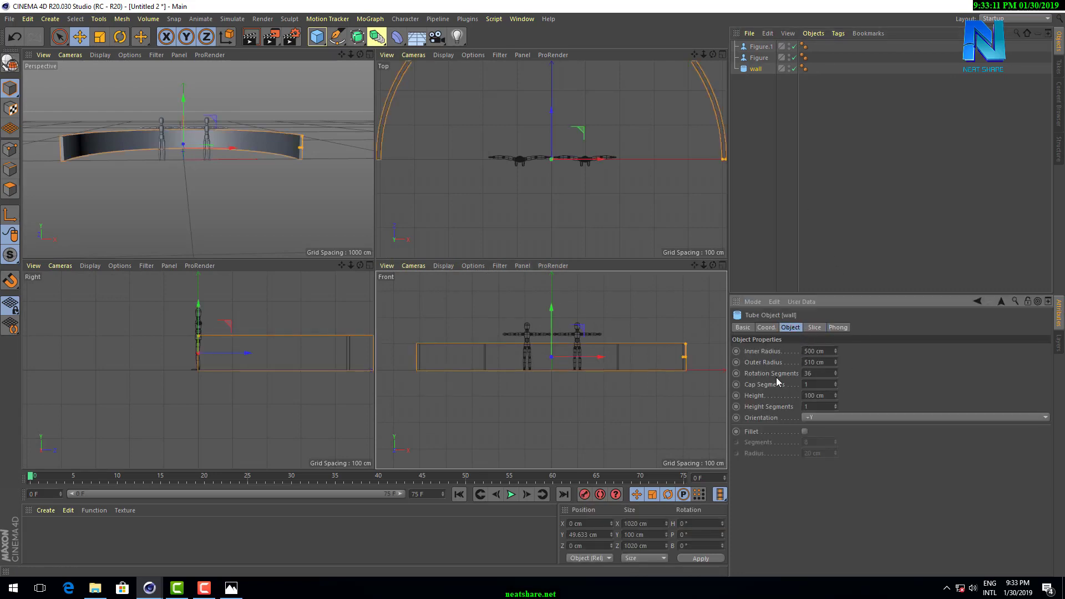
{"action": "double_click", "coordinate": [830, 395]}
{"action": "type", "text": "500"}
{"action": "key", "text": "Return"}
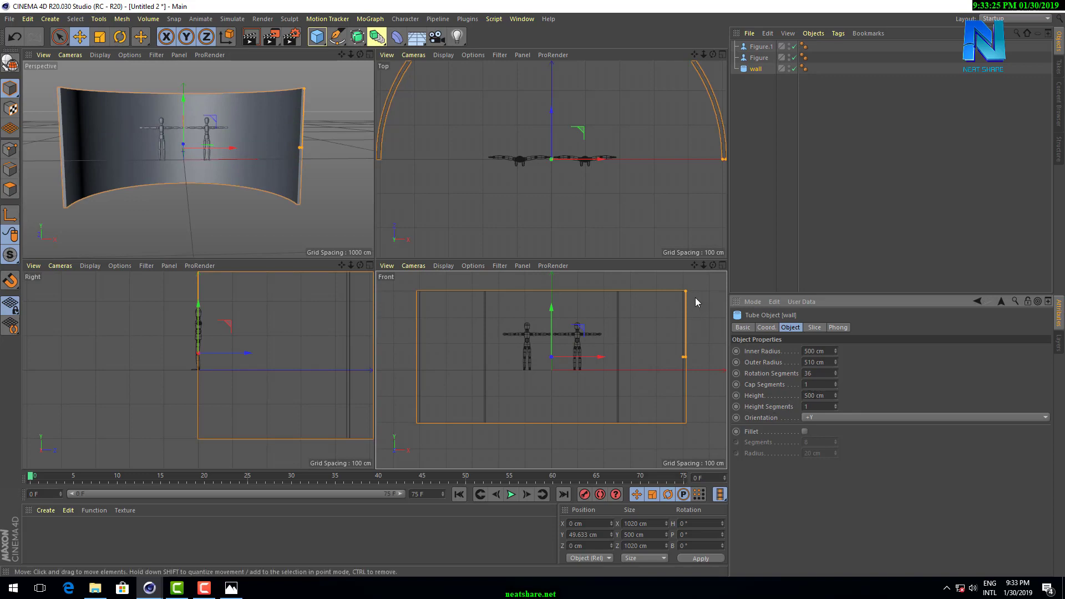
Lift the wall to about 253.7 cm on Y and view it behind the figures.
{"action": "left_click_drag", "start_coordinate": [703, 265], "coordinate": [709, 269]}
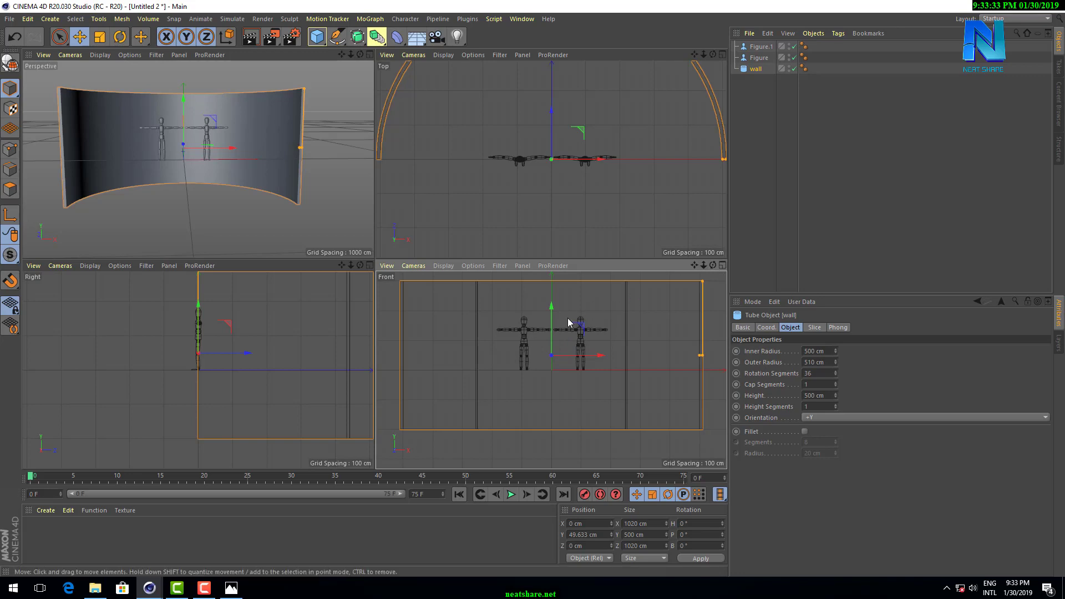
{"action": "left_click_drag", "start_coordinate": [551, 317], "coordinate": [550, 247]}
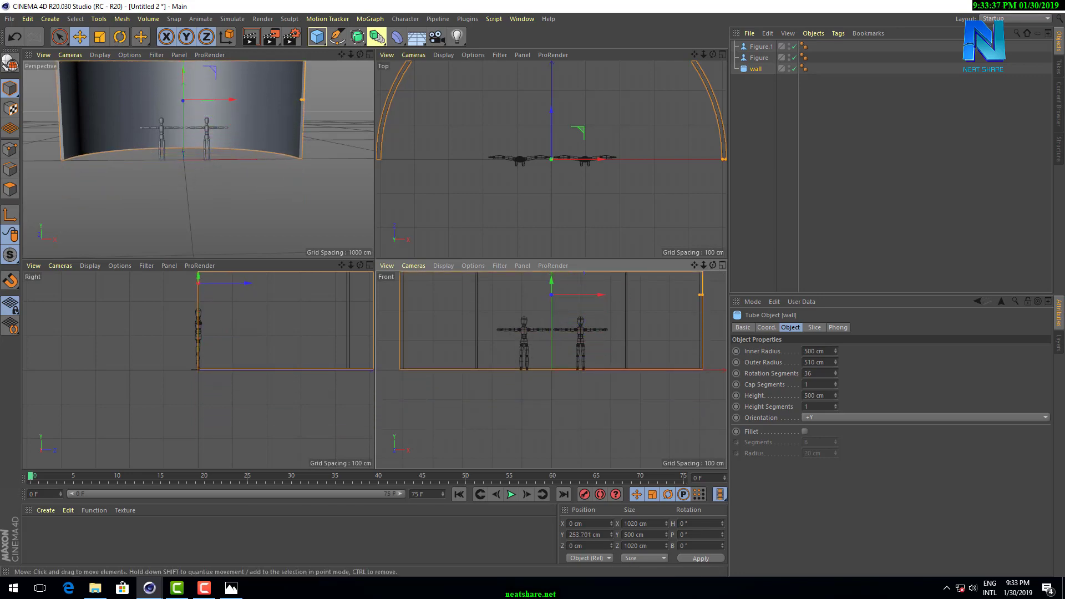
{"action": "left_click", "coordinate": [369, 54]}
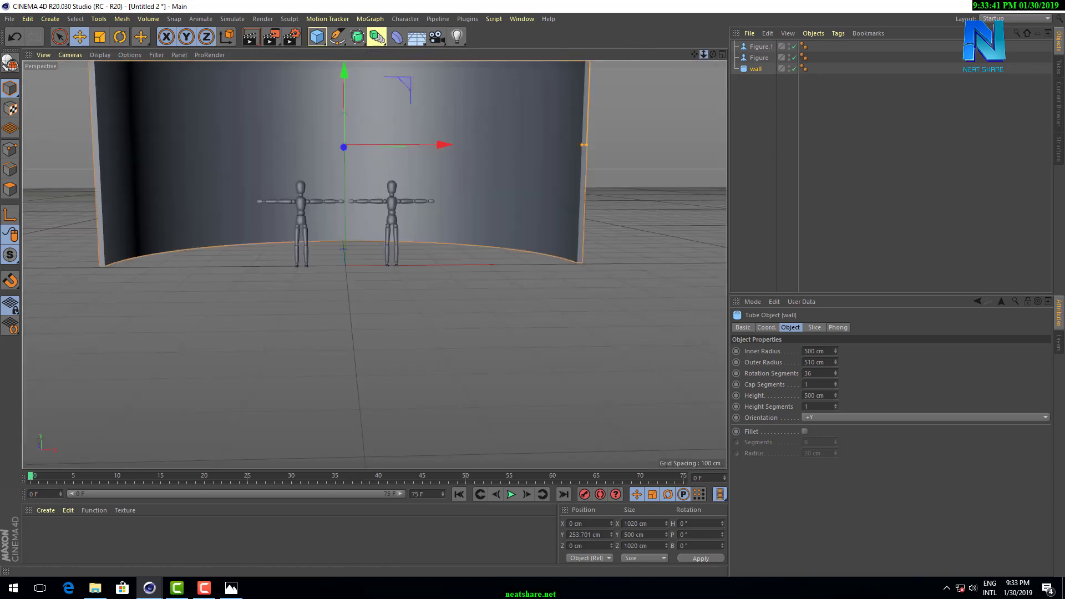
{"action": "mouse_move", "coordinate": [704, 55]}
{"action": "left_mouse_down"}
{"action": "mouse_move", "coordinate": [692, 68]}
{"action": "mouse_move", "coordinate": [714, 58]}
{"action": "mouse_move", "coordinate": [676, 61]}
{"action": "mouse_move", "coordinate": [716, 60]}
{"action": "left_mouse_up"}
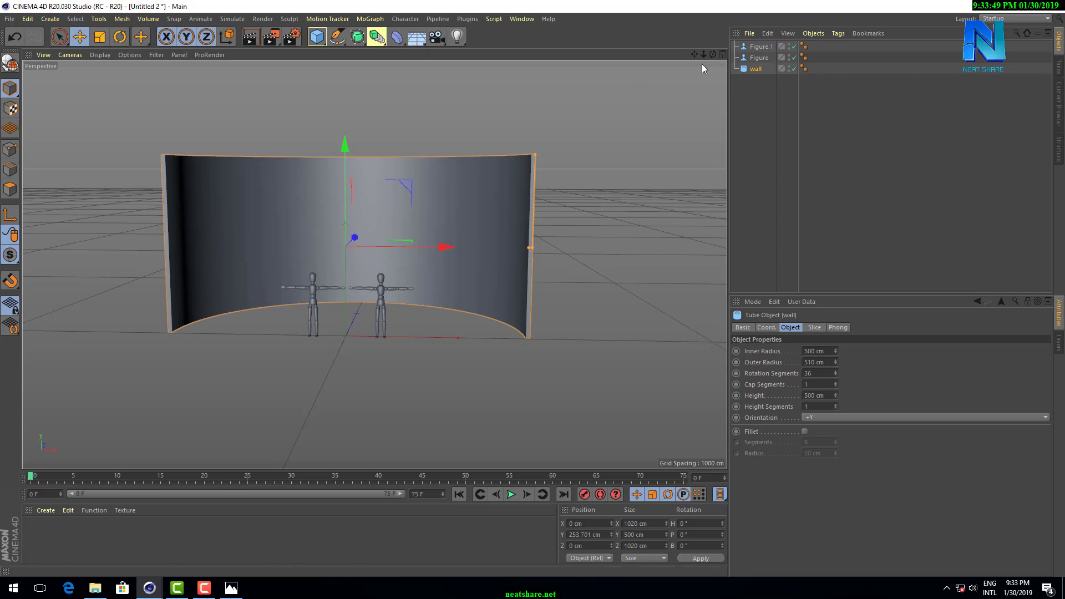
{"action": "mouse_move", "coordinate": [693, 55]}
{"action": "left_mouse_down"}
{"action": "mouse_move", "coordinate": [718, 60]}
{"action": "mouse_move", "coordinate": [666, 173]}
{"action": "left_mouse_up"}
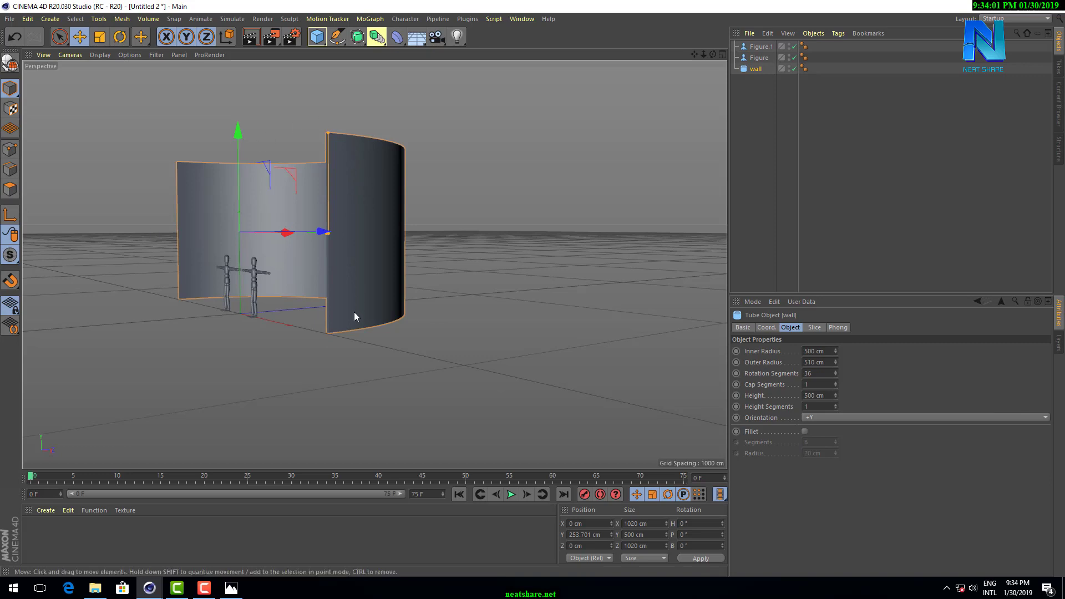
Give the wall 8 height segments and switch the display to Gouraud Shading (Lines).
{"action": "left_click", "coordinate": [818, 408]}
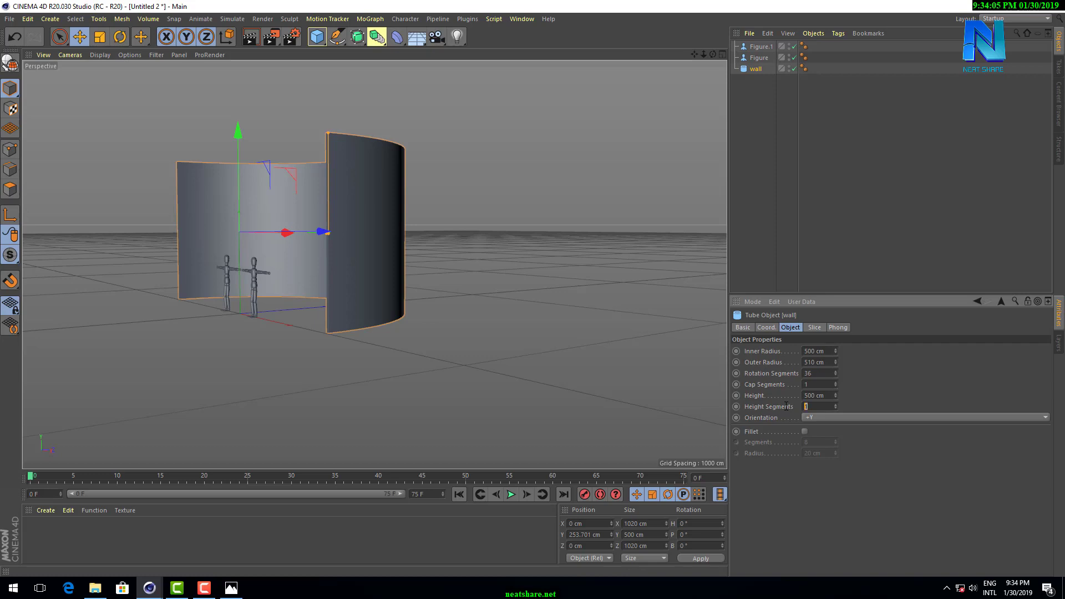
{"action": "type", "text": "8"}
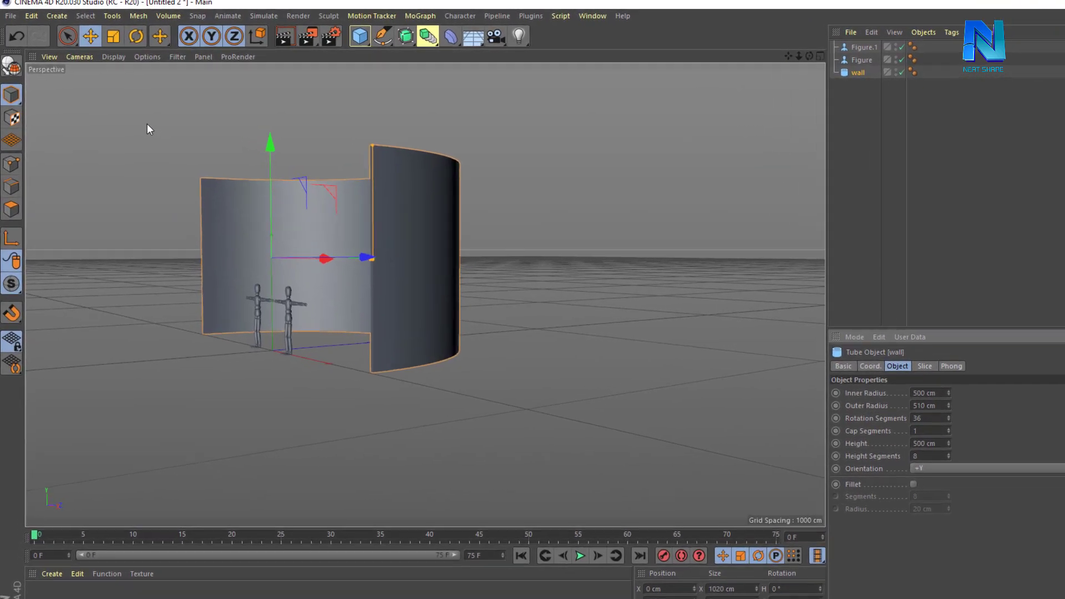
{"action": "left_click", "coordinate": [163, 64]}
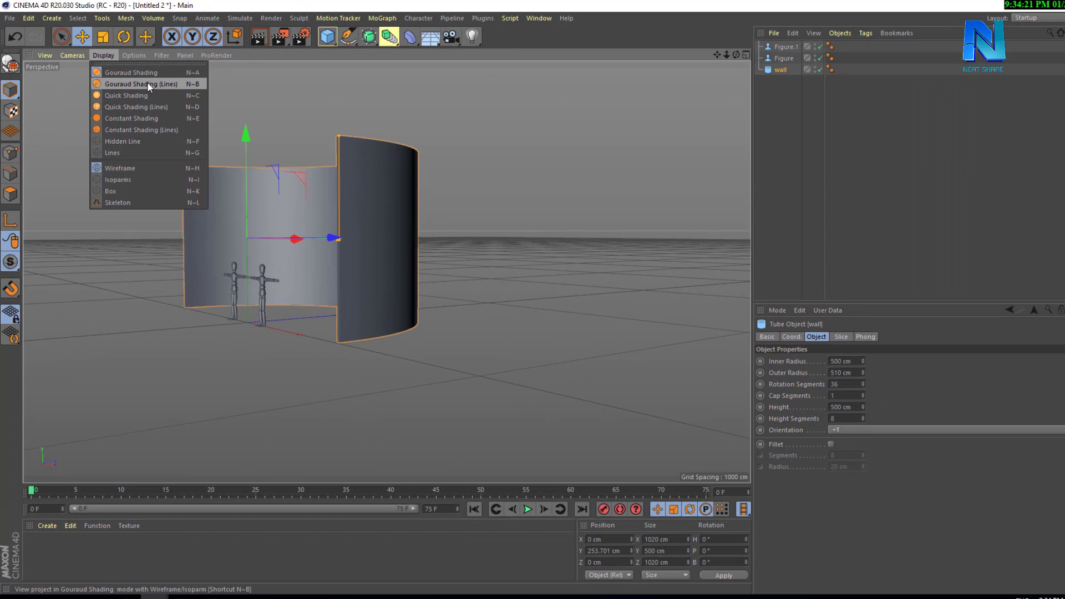
{"action": "left_click", "coordinate": [147, 83]}
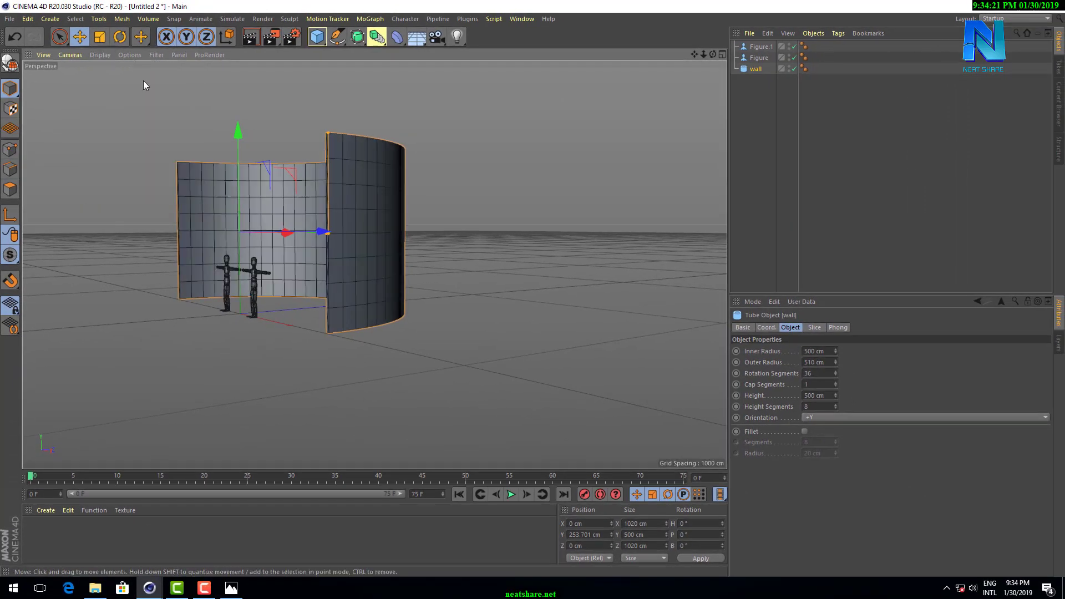
{"action": "mouse_move", "coordinate": [693, 54]}
{"action": "left_mouse_down"}
{"action": "mouse_move", "coordinate": [690, 30]}
{"action": "mouse_move", "coordinate": [688, 66]}
{"action": "mouse_move", "coordinate": [666, 61]}
{"action": "mouse_move", "coordinate": [698, 55]}
{"action": "mouse_move", "coordinate": [682, 58]}
{"action": "left_mouse_up"}
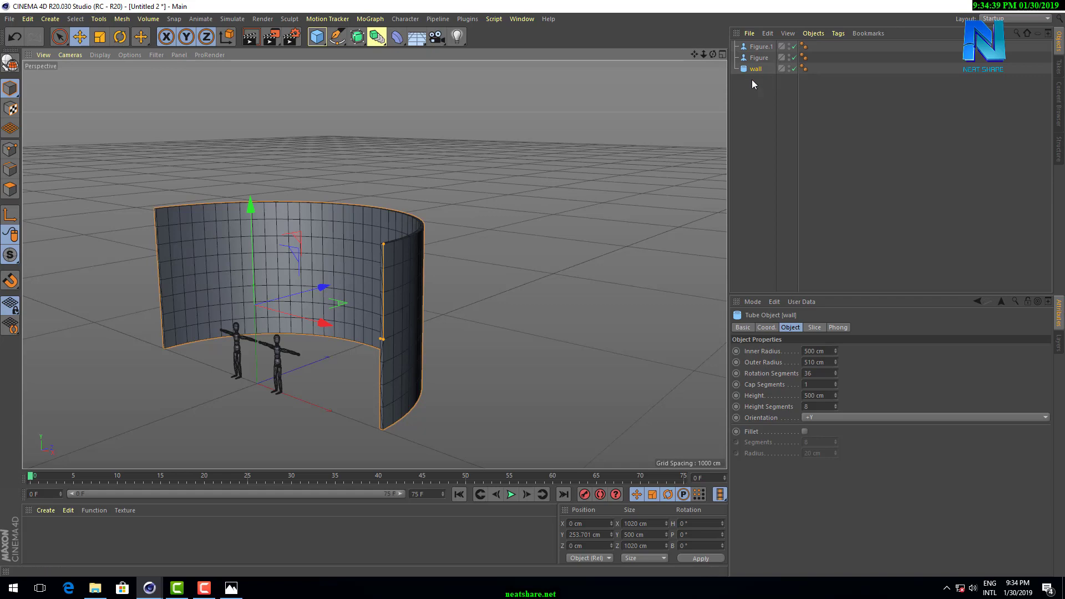
Duplicate wall as wall.1 and hide the original wall.
{"action": "left_click_drag", "start_coordinate": [754, 72], "coordinate": [756, 66]}
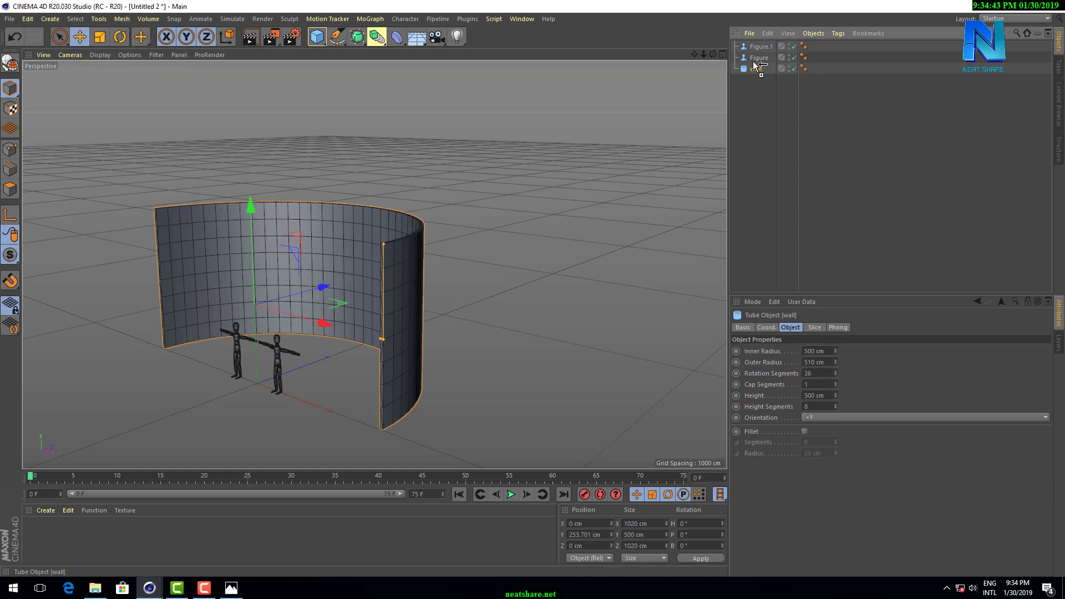
{"action": "left_click_drag", "start_coordinate": [755, 65], "coordinate": [755, 66], "text": "ctrl"}
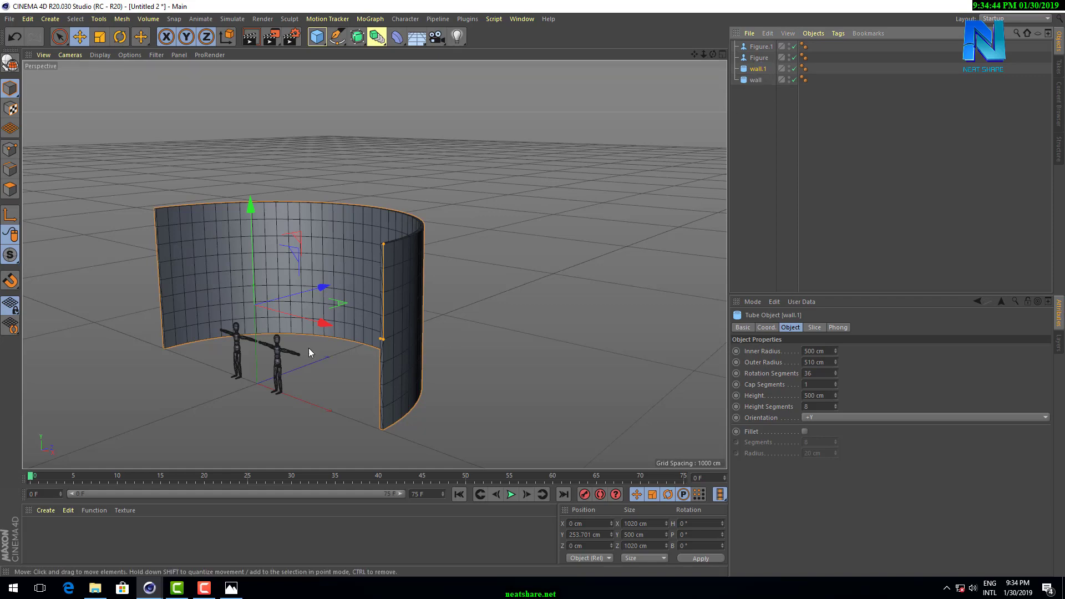
{"action": "left_click", "coordinate": [790, 81]}
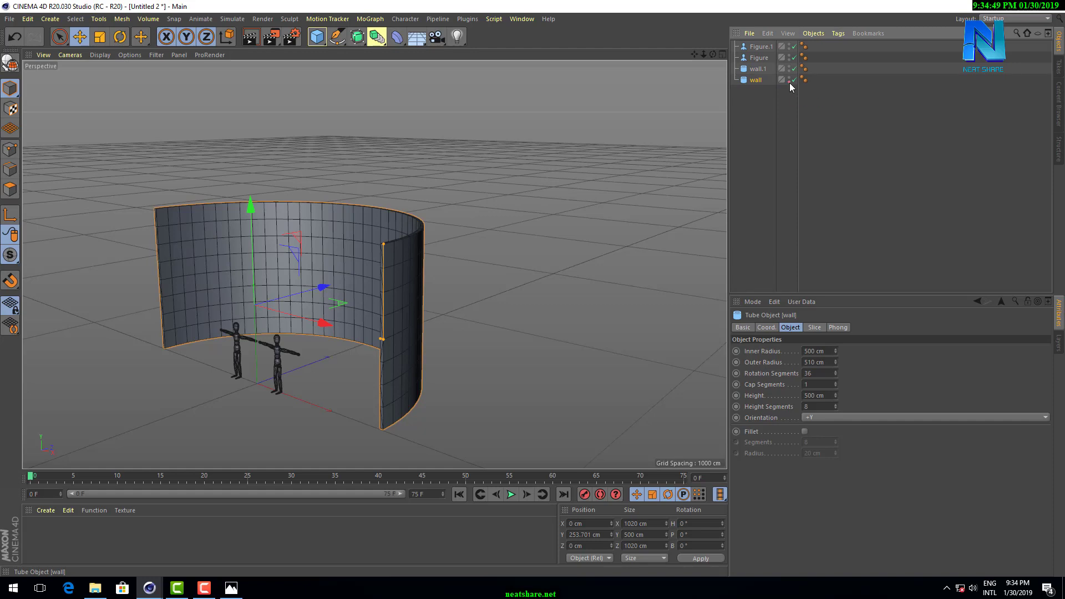
{"action": "left_click", "coordinate": [789, 78]}
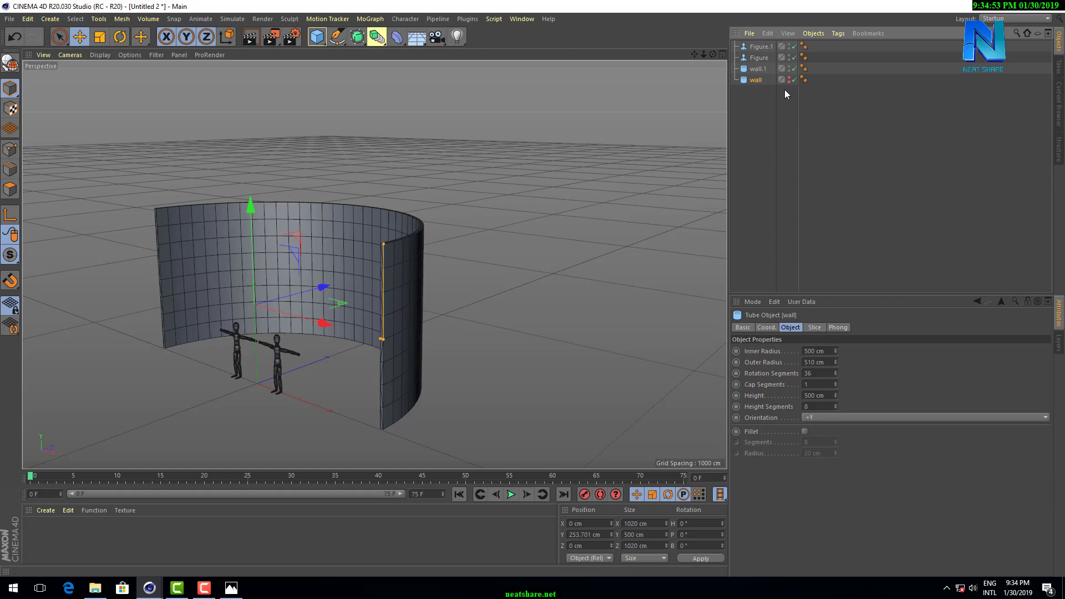
Select wall.1 and orbit the view to face the wall head-on.
{"action": "left_click", "coordinate": [809, 109]}
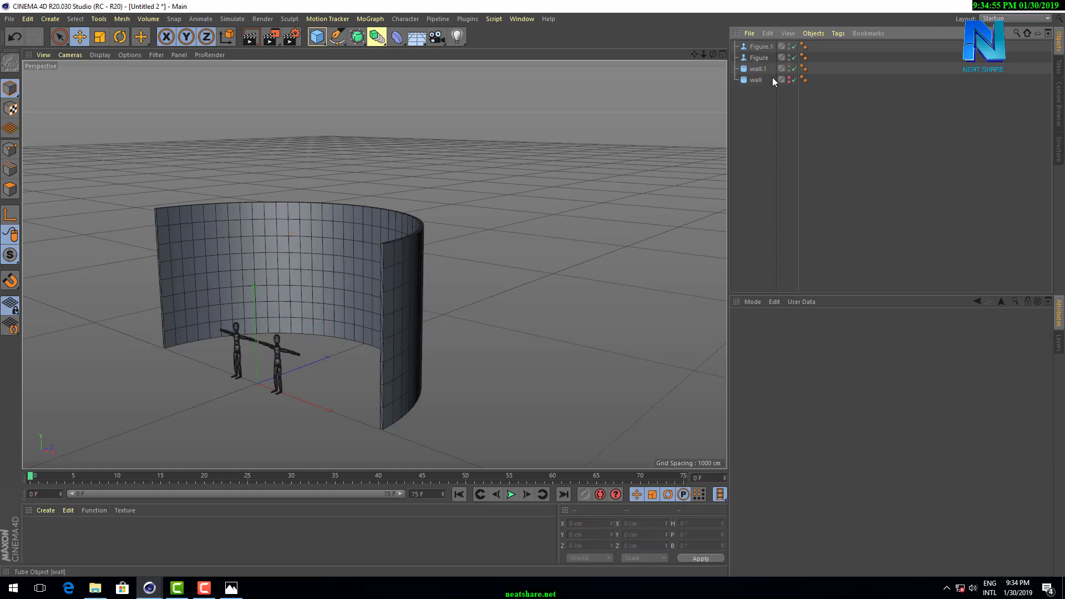
{"action": "left_click", "coordinate": [760, 70]}
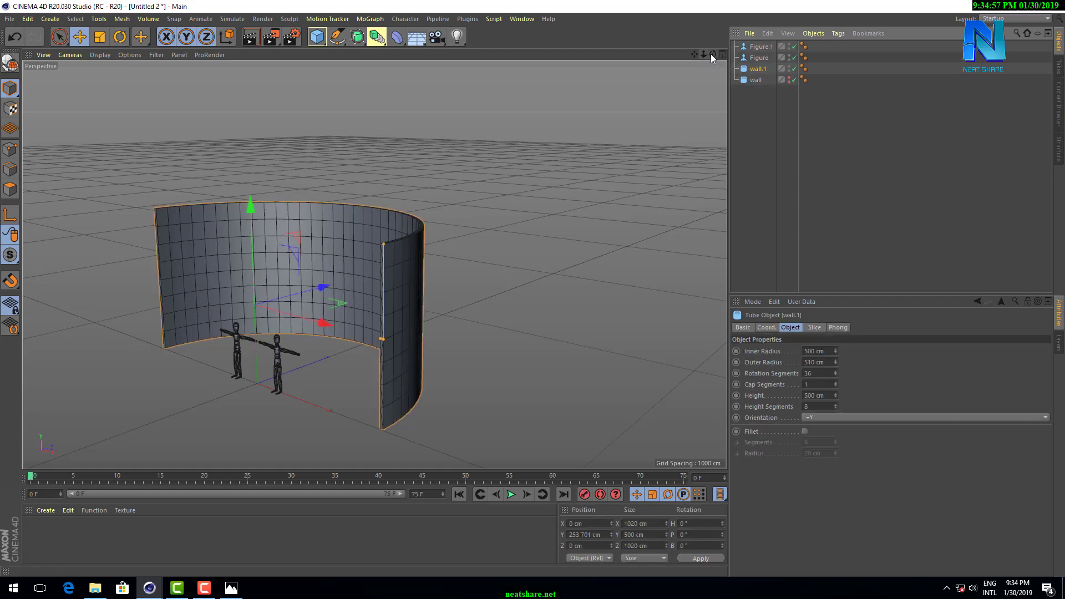
{"action": "mouse_move", "coordinate": [712, 53]}
{"action": "left_mouse_down"}
{"action": "mouse_move", "coordinate": [688, 61]}
{"action": "mouse_move", "coordinate": [688, 75]}
{"action": "left_mouse_up"}
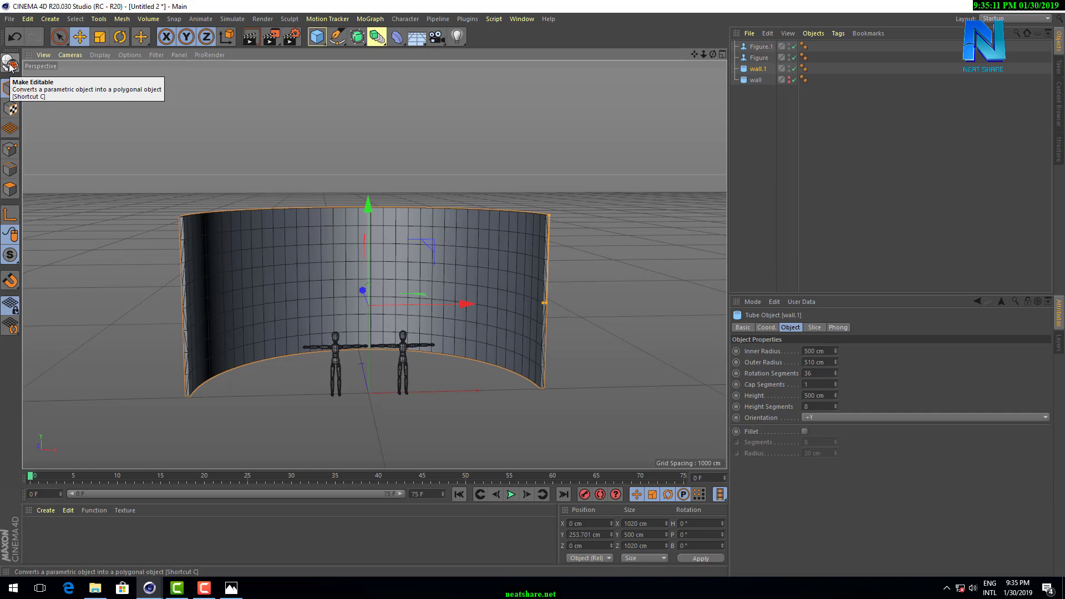
Convert wall.1 into an editable polygon object with Make Editable (C) and keep it selected.
{"action": "left_click", "coordinate": [10, 64]}
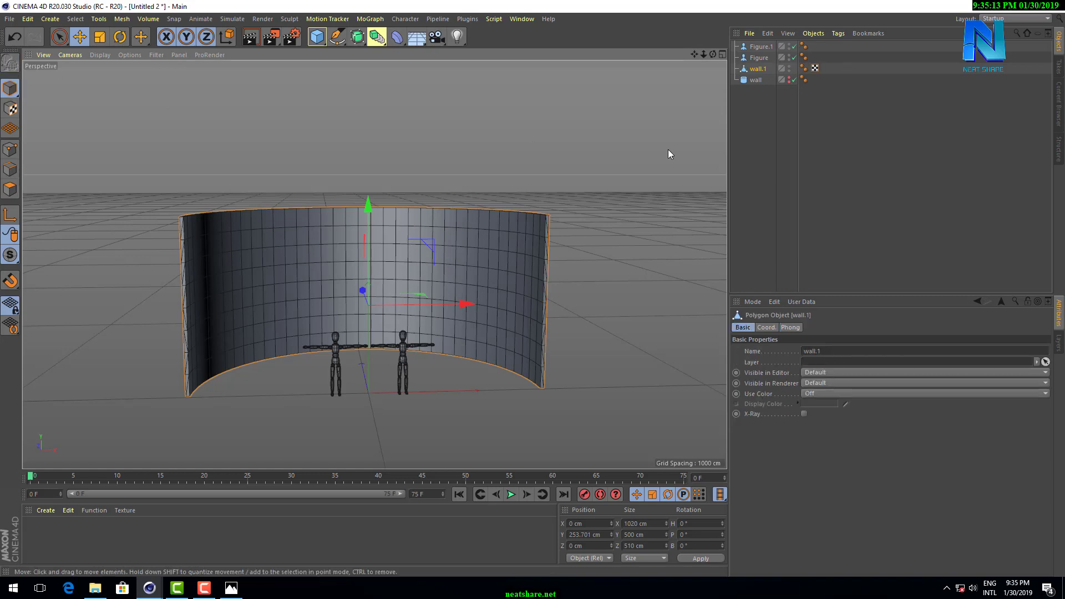
{"action": "left_click", "coordinate": [793, 145]}
{"action": "left_click", "coordinate": [763, 72]}
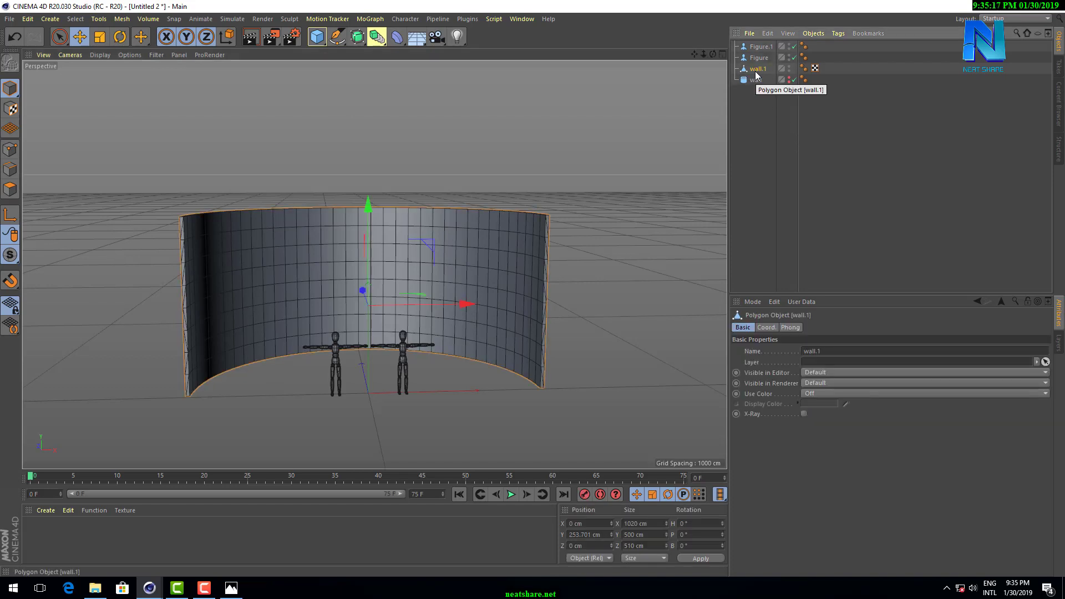
Zoom in on the wall and open the news stage.jpg reference photo.
{"action": "mouse_move", "coordinate": [702, 53]}
{"action": "left_mouse_down"}
{"action": "mouse_move", "coordinate": [714, 63]}
{"action": "mouse_move", "coordinate": [373, 264]}
{"action": "left_mouse_up"}
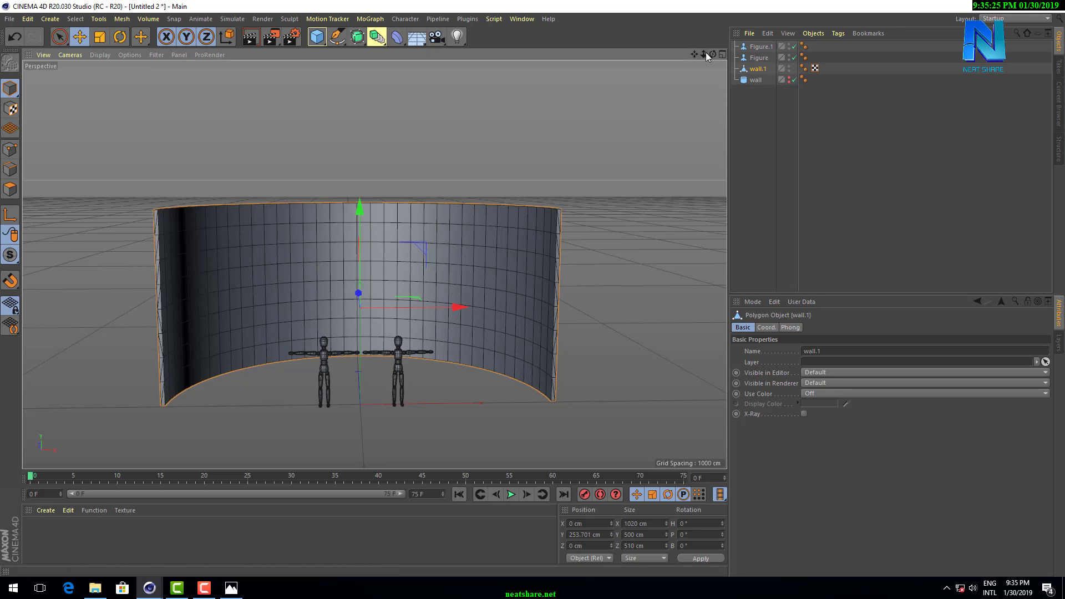
{"action": "left_click_drag", "start_coordinate": [703, 52], "coordinate": [375, 265]}
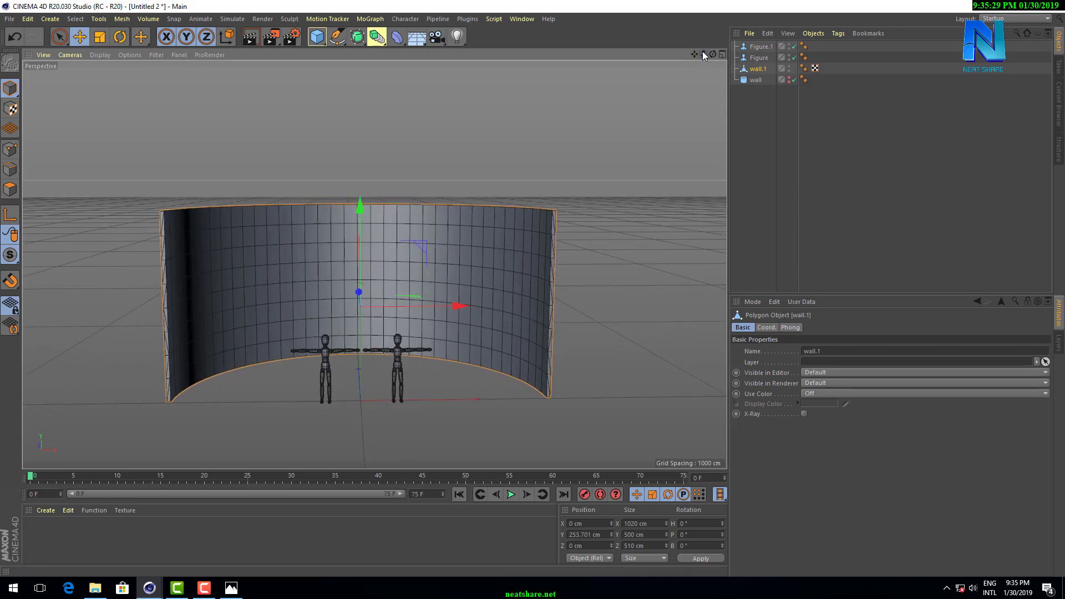
{"action": "left_click", "coordinate": [231, 587]}
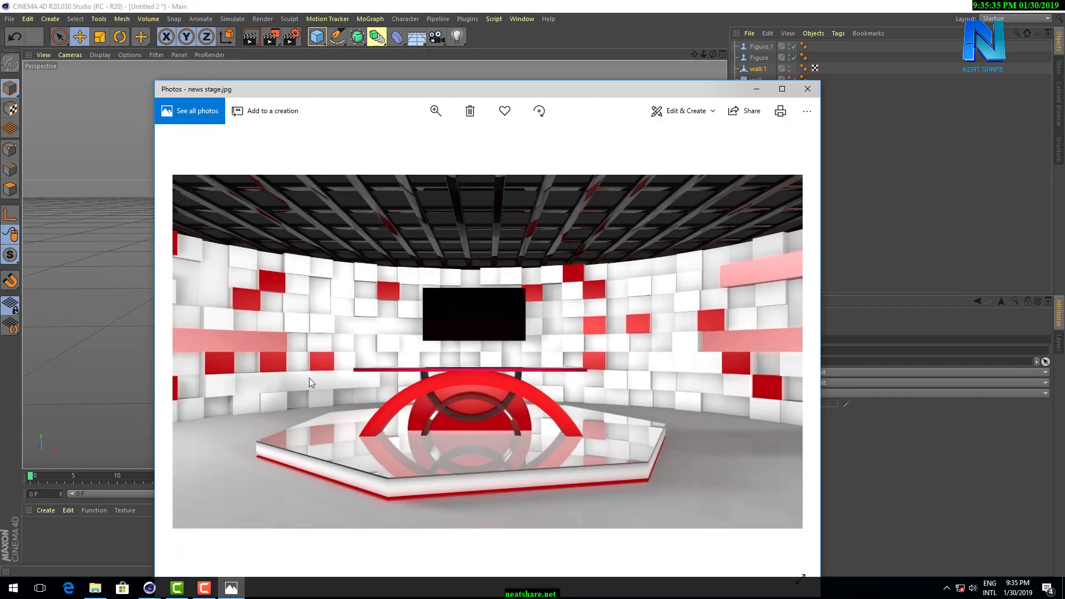
Minimize the news stage.jpg photo to return to the Cinema 4D scene.
{"action": "left_click", "coordinate": [756, 90]}
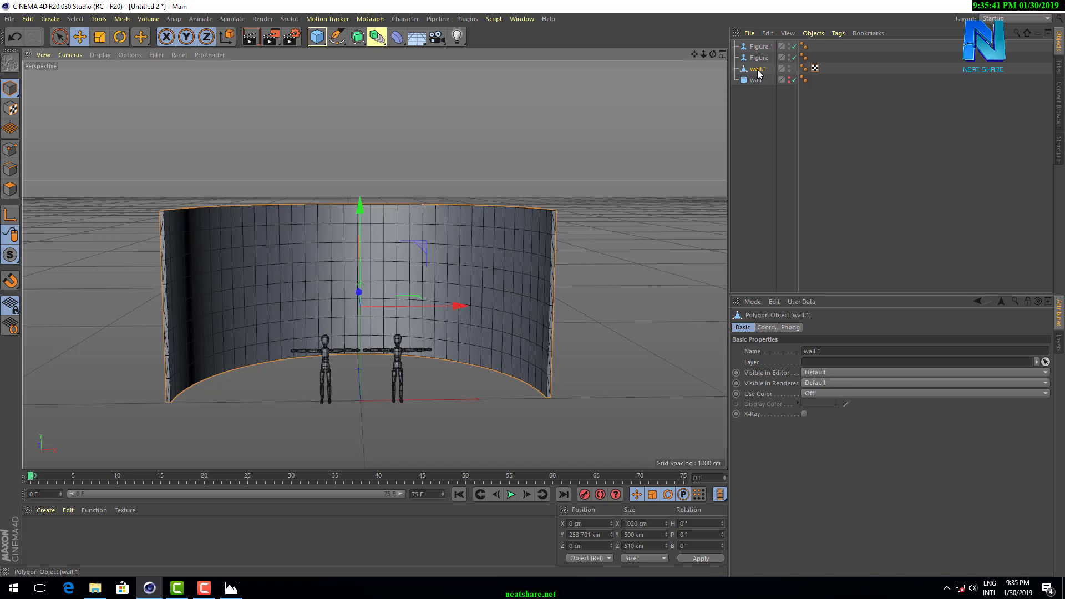
Switch to Polygons editing mode and pan across the wall.
{"action": "left_click", "coordinate": [7, 191]}
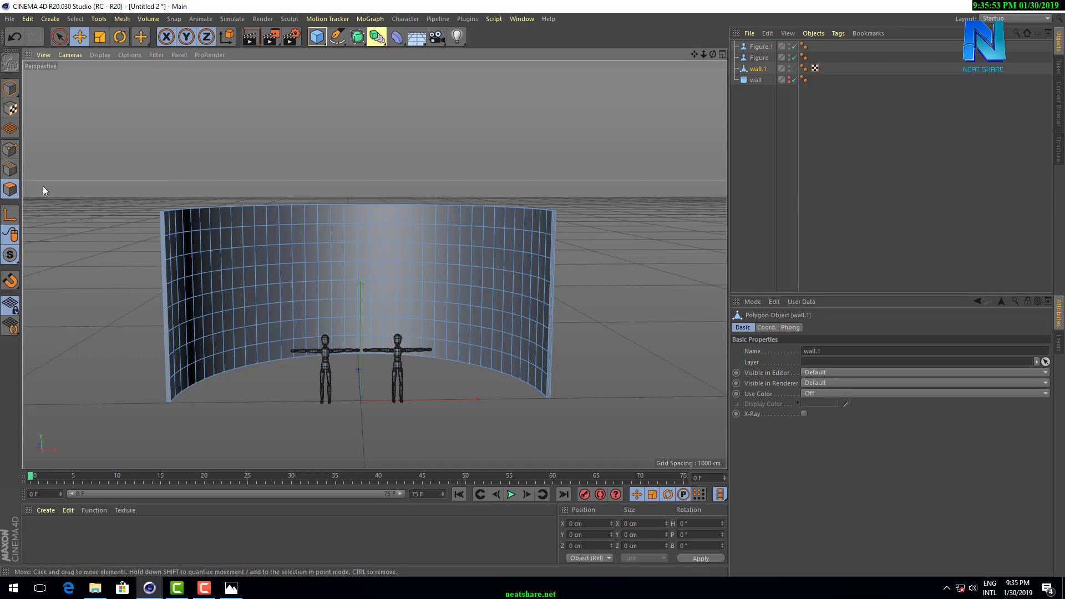
{"action": "key", "text": "Return"}
{"action": "key", "text": "Return"}
{"action": "key", "text": "Return"}
{"action": "key", "text": "Return"}
{"action": "key", "text": "Return"}
{"action": "key", "text": "Return"}
{"action": "key", "text": "Return"}
{"action": "key", "text": "Return"}
{"action": "key", "text": "Return"}
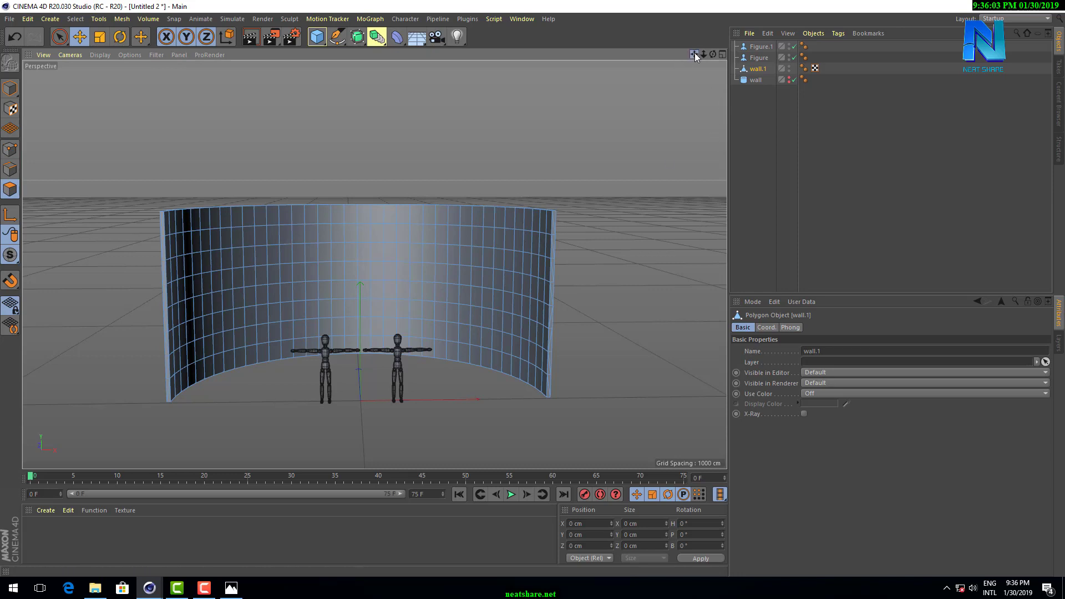
{"action": "left_click_drag", "start_coordinate": [694, 53], "coordinate": [715, 54]}
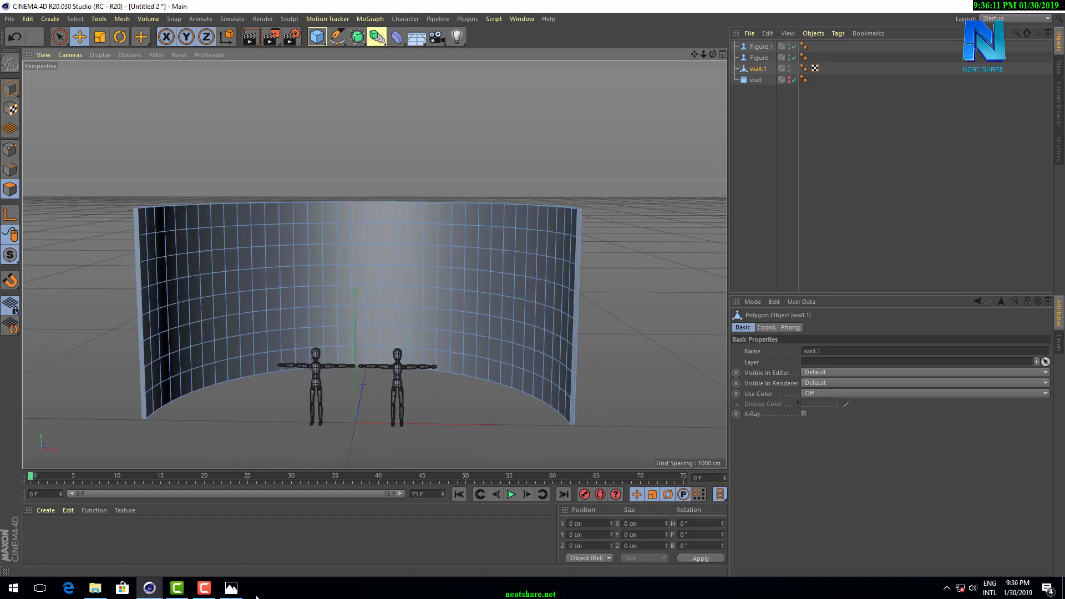
Recheck the news stage reference photo, then select the original wall object.
{"action": "left_click", "coordinate": [231, 587]}
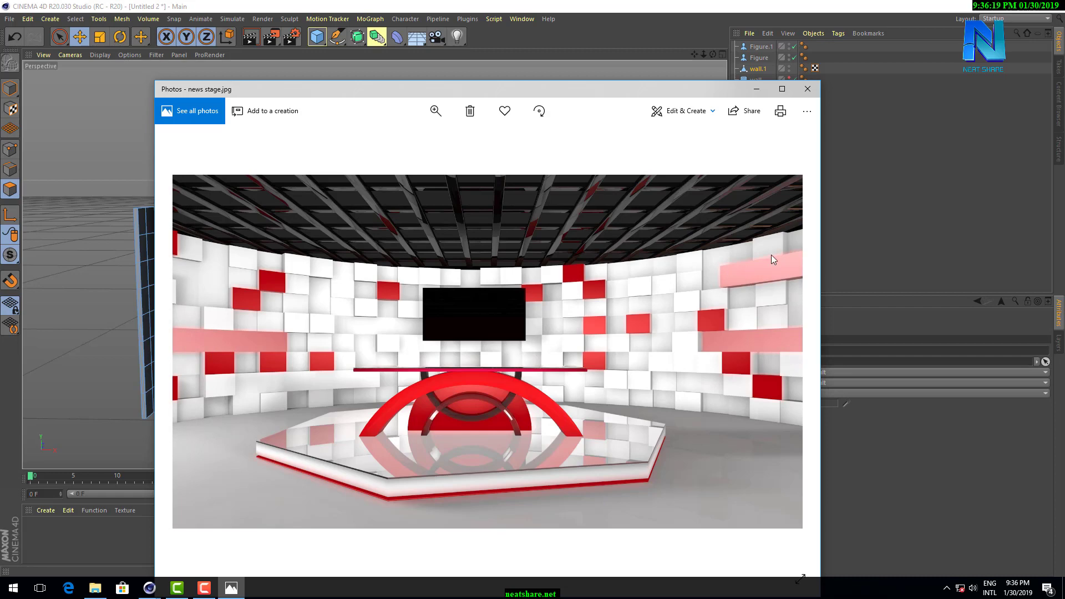
{"action": "left_click", "coordinate": [756, 89]}
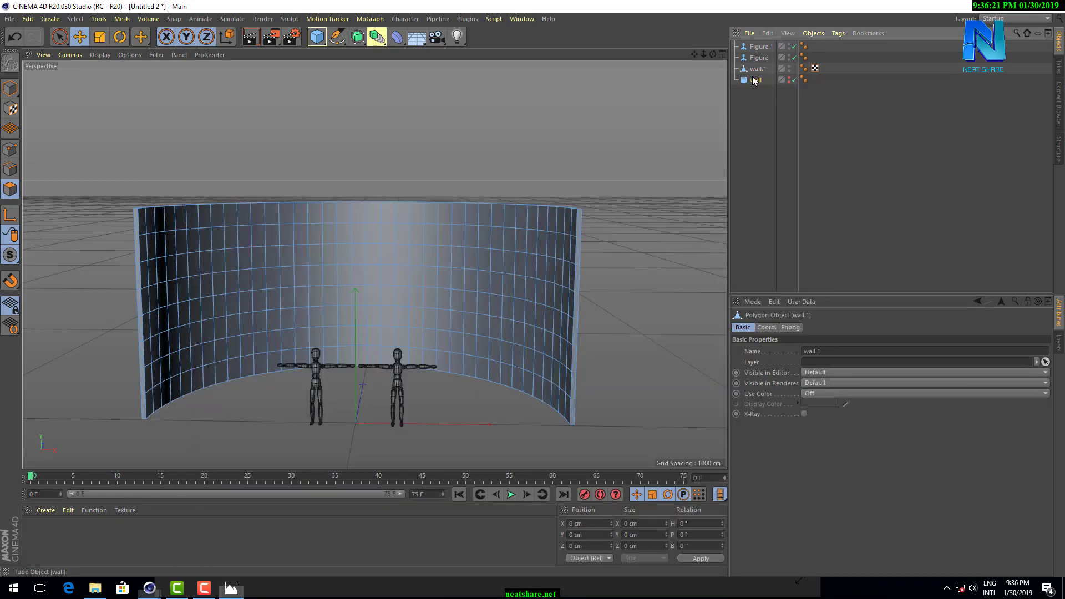
{"action": "left_click", "coordinate": [464, 272]}
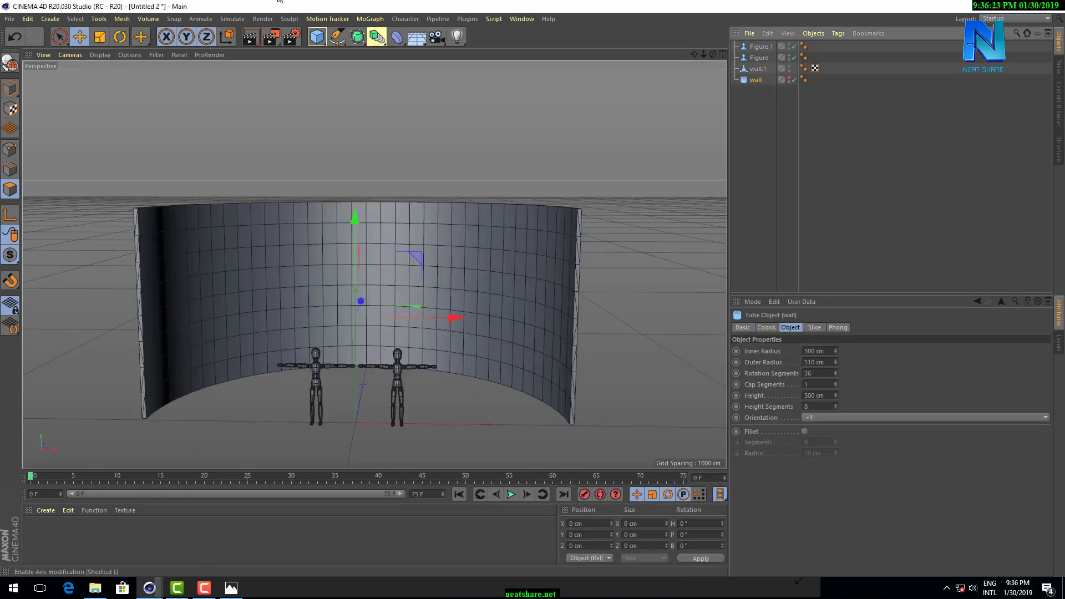
Merge four polygons along the wall's left row with Dissolve, then Optimize the mesh.
{"action": "mouse_move", "coordinate": [703, 55]}
{"action": "left_mouse_down"}
{"action": "mouse_move", "coordinate": [725, 58]}
{"action": "mouse_move", "coordinate": [374, 275]}
{"action": "left_mouse_up"}
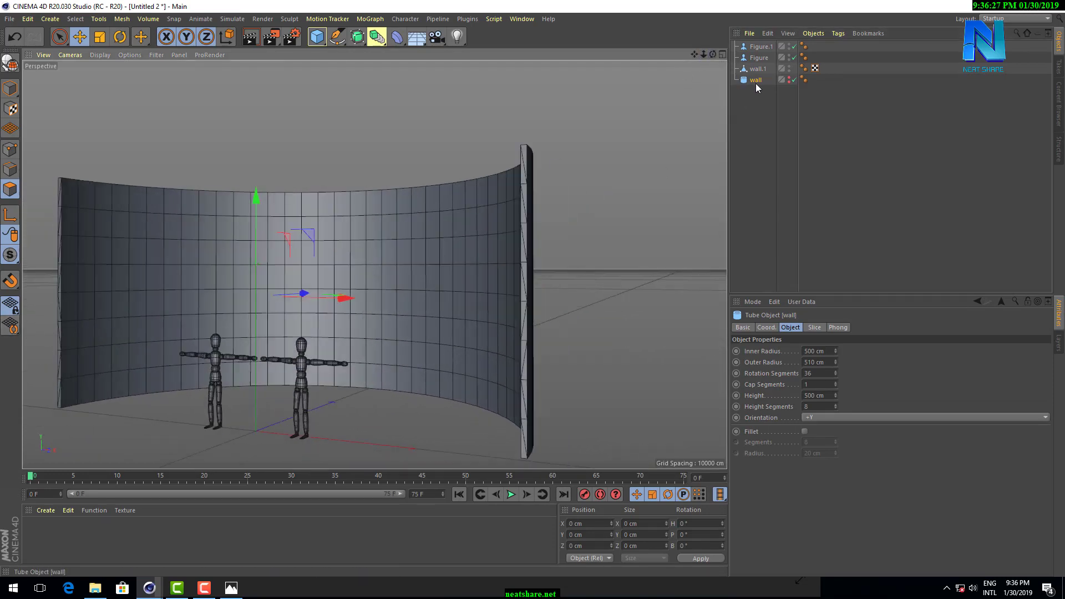
{"action": "left_click", "coordinate": [758, 69]}
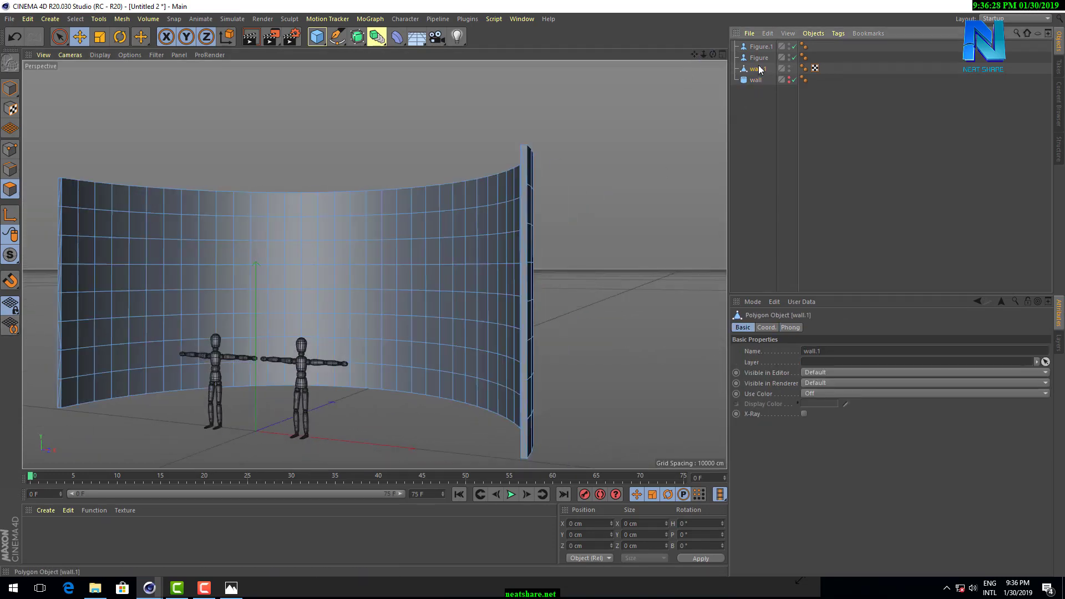
{"action": "left_click", "coordinate": [75, 307]}
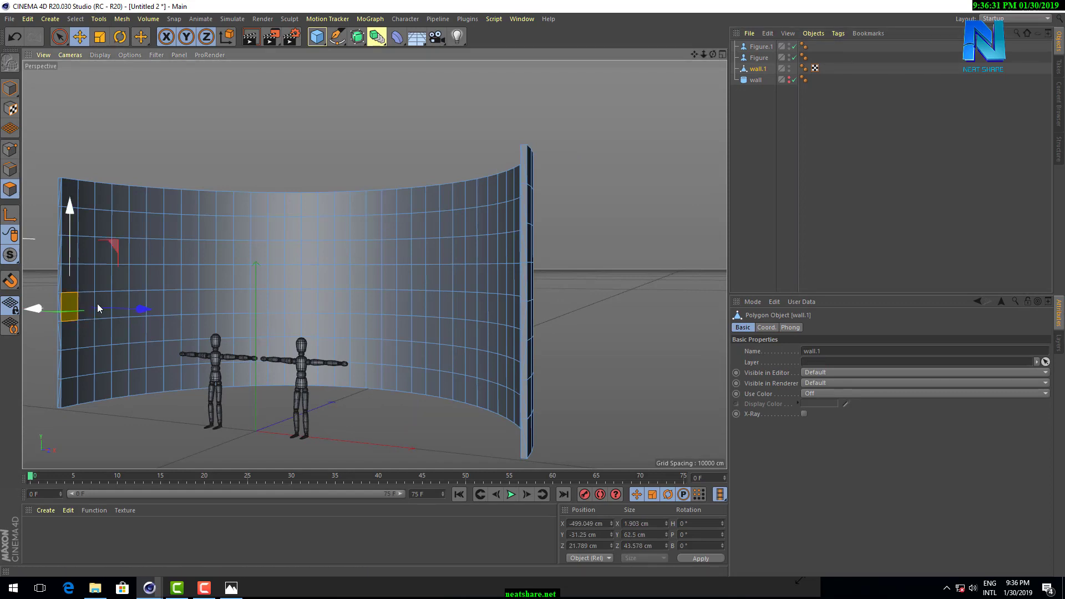
{"action": "left_click", "coordinate": [91, 302], "text": "shift"}
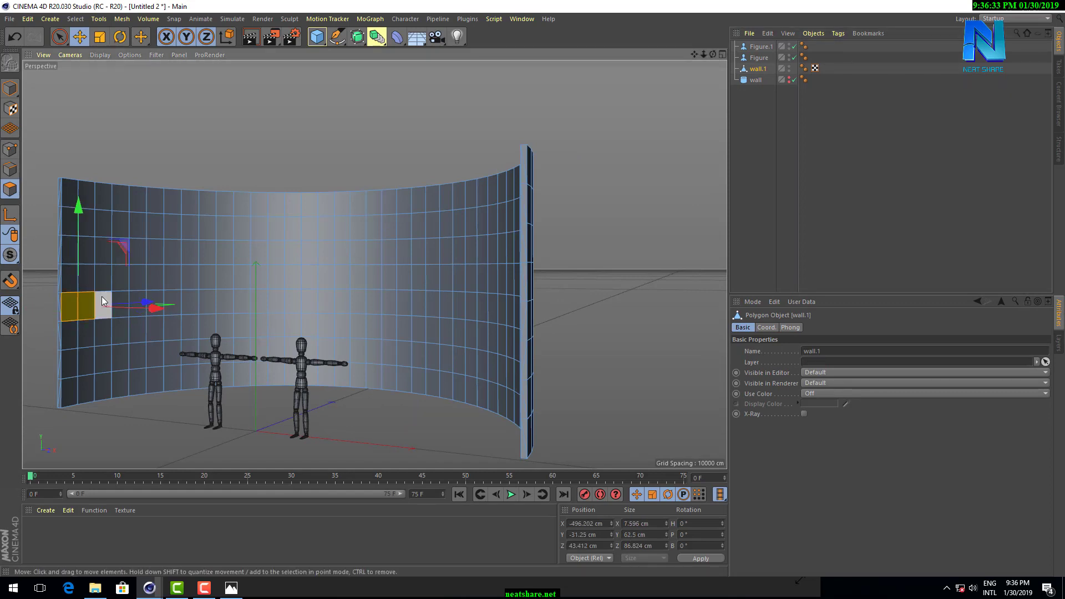
{"action": "left_click", "coordinate": [121, 300], "text": "shift"}
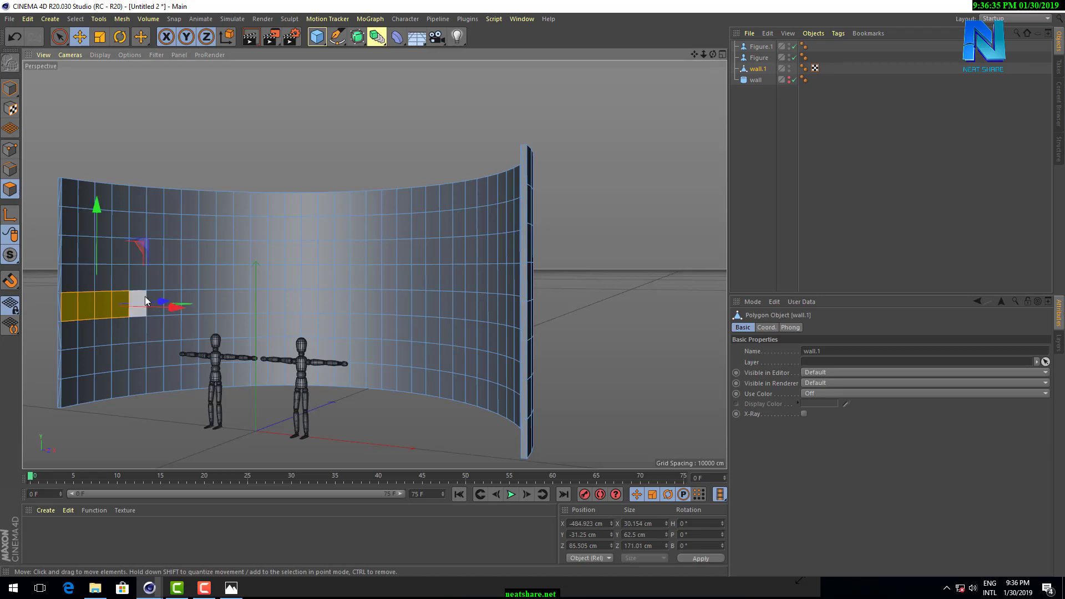
{"action": "left_click", "coordinate": [145, 296], "text": "shift"}
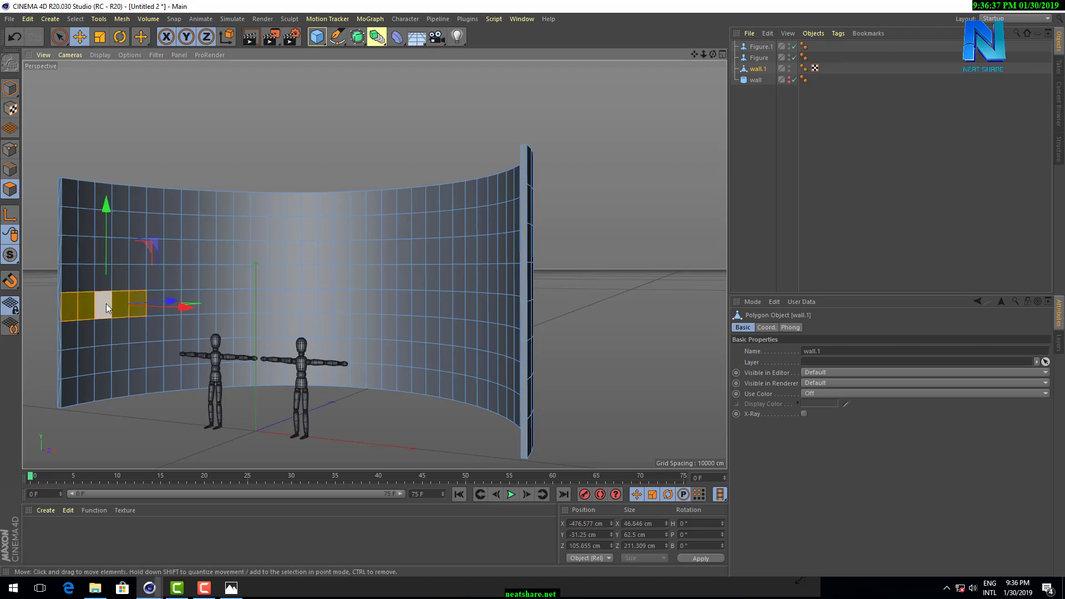
{"action": "right_click", "coordinate": [106, 309]}
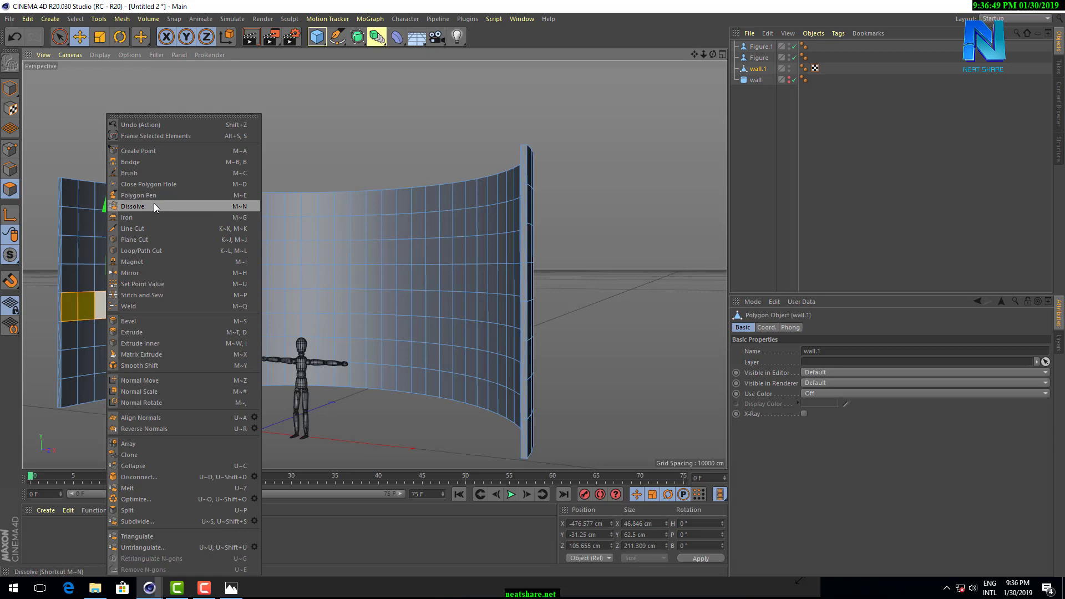
{"action": "left_click", "coordinate": [154, 205]}
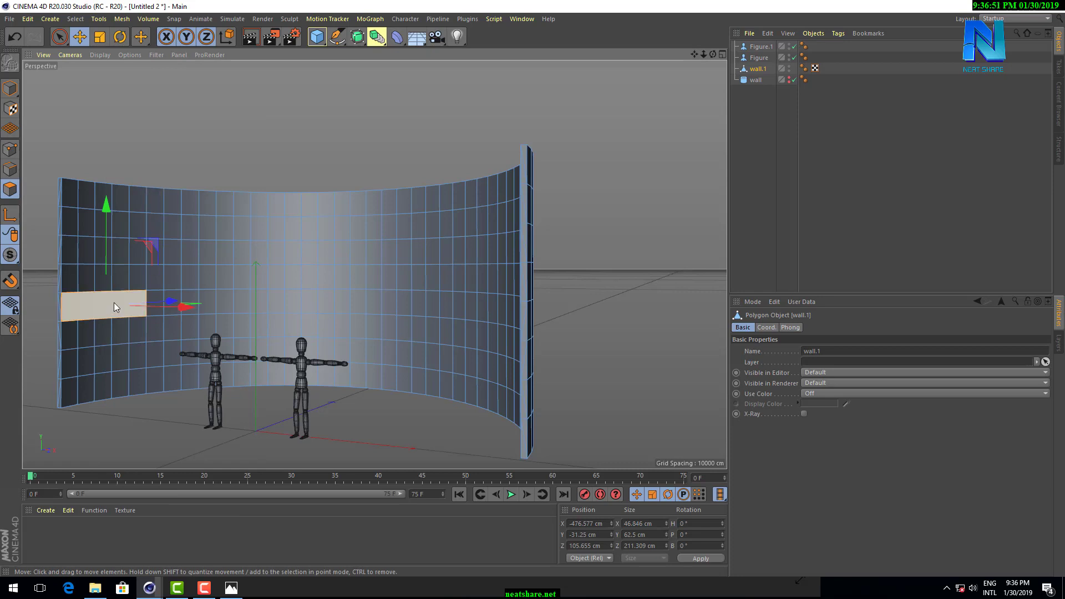
{"action": "right_click", "coordinate": [114, 302]}
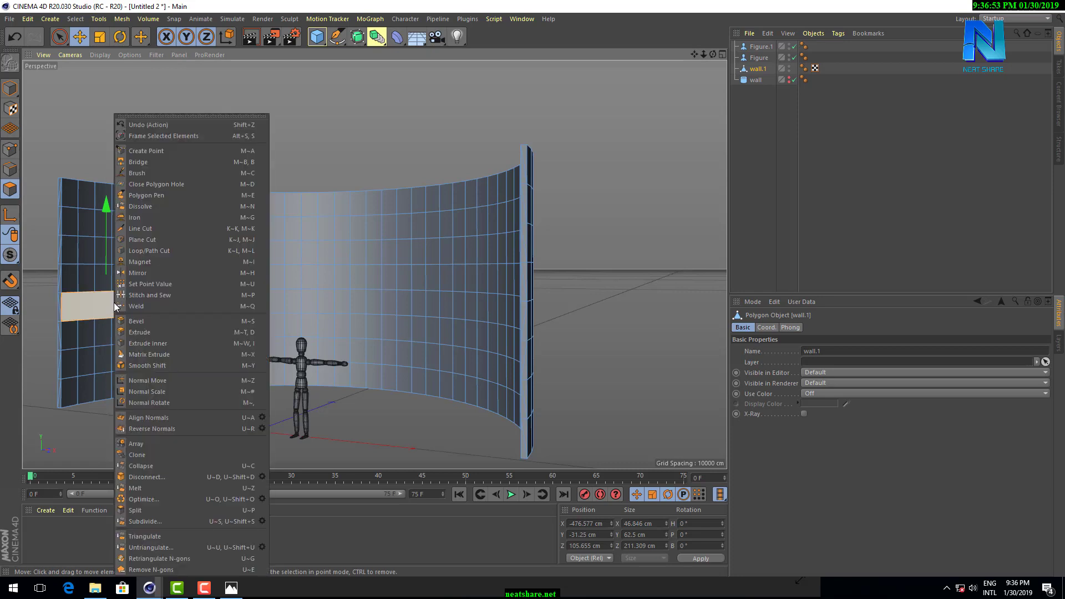
{"action": "left_click", "coordinate": [164, 495]}
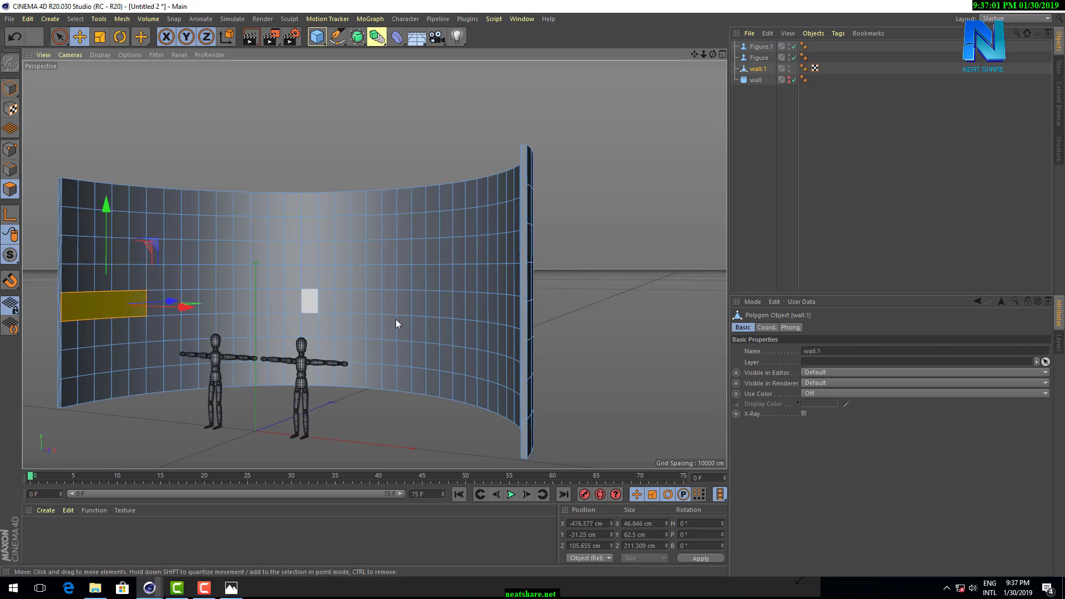
Select a three-polygon strip further along the row and Optimize the mesh.
{"action": "left_click", "coordinate": [173, 276]}
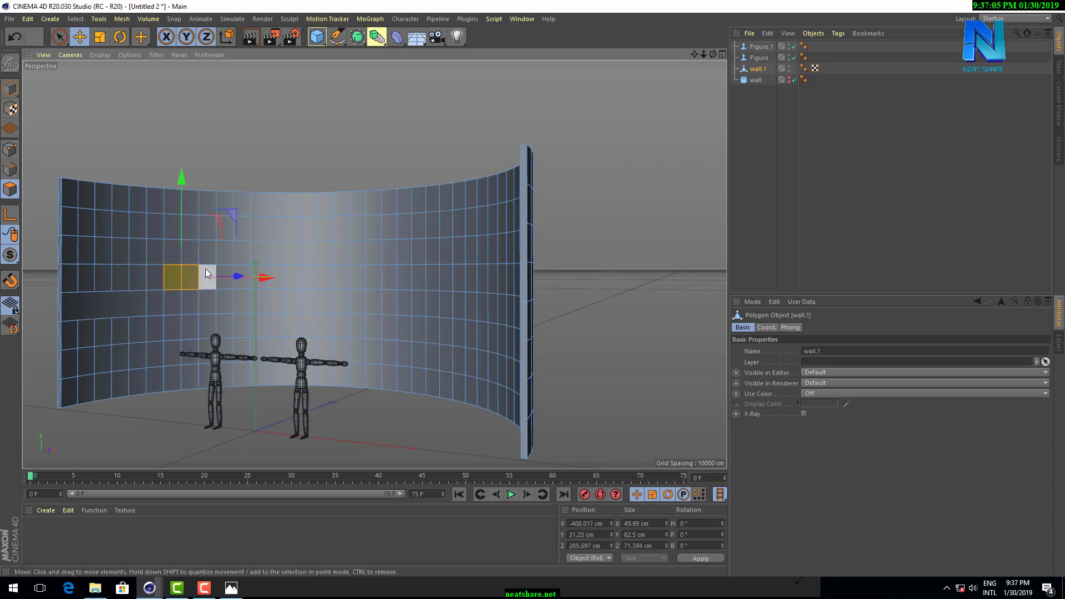
{"action": "left_click", "coordinate": [207, 272], "text": "shift"}
{"action": "left_click", "coordinate": [242, 273], "text": "shift"}
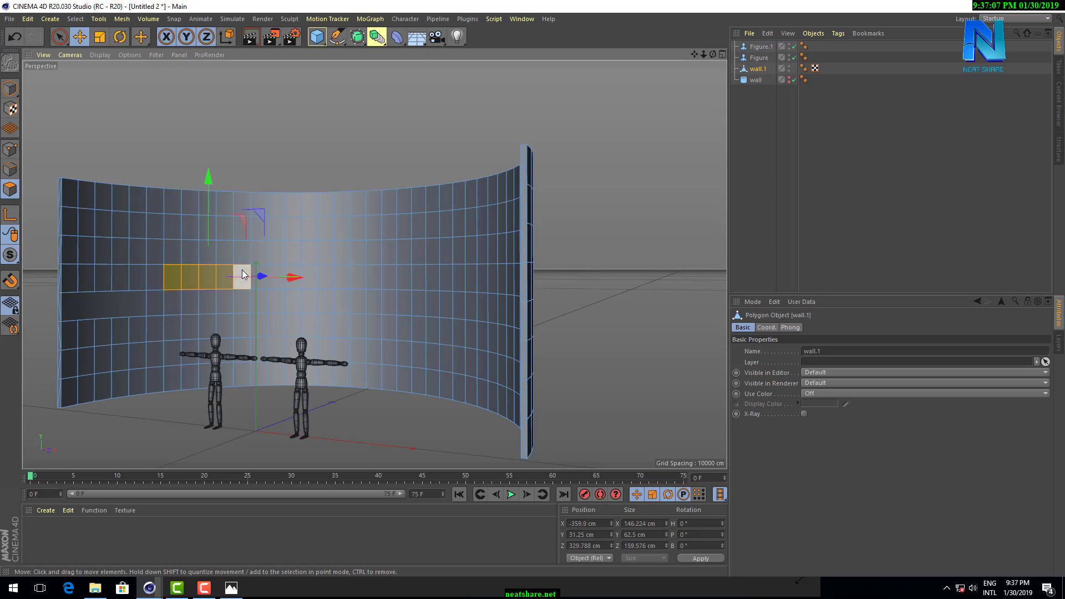
{"action": "right_click", "coordinate": [242, 274]}
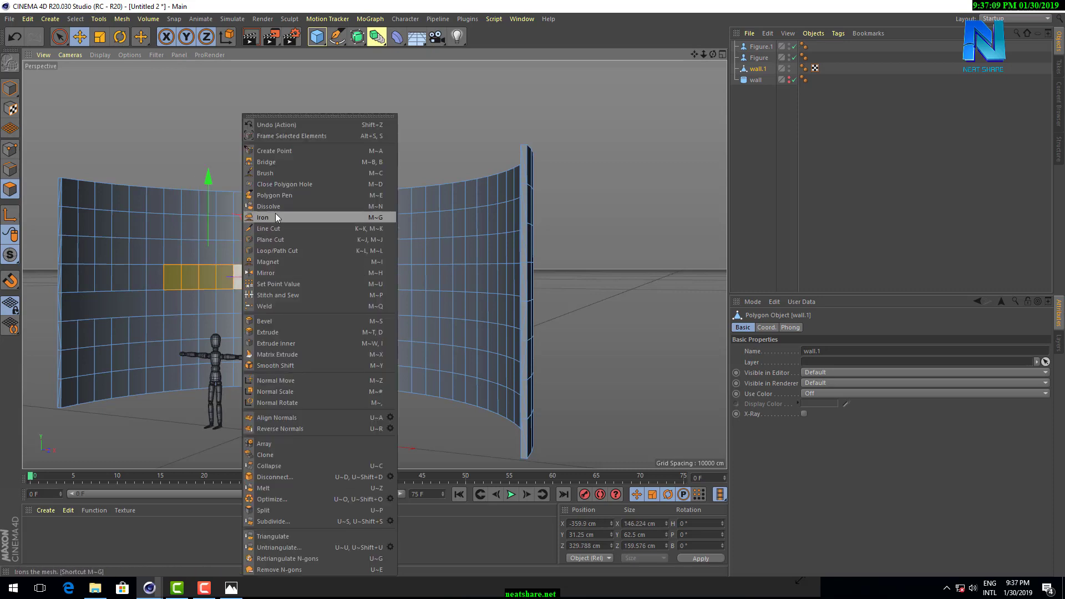
{"action": "key", "text": "Escape"}
{"action": "right_click", "coordinate": [225, 272]}
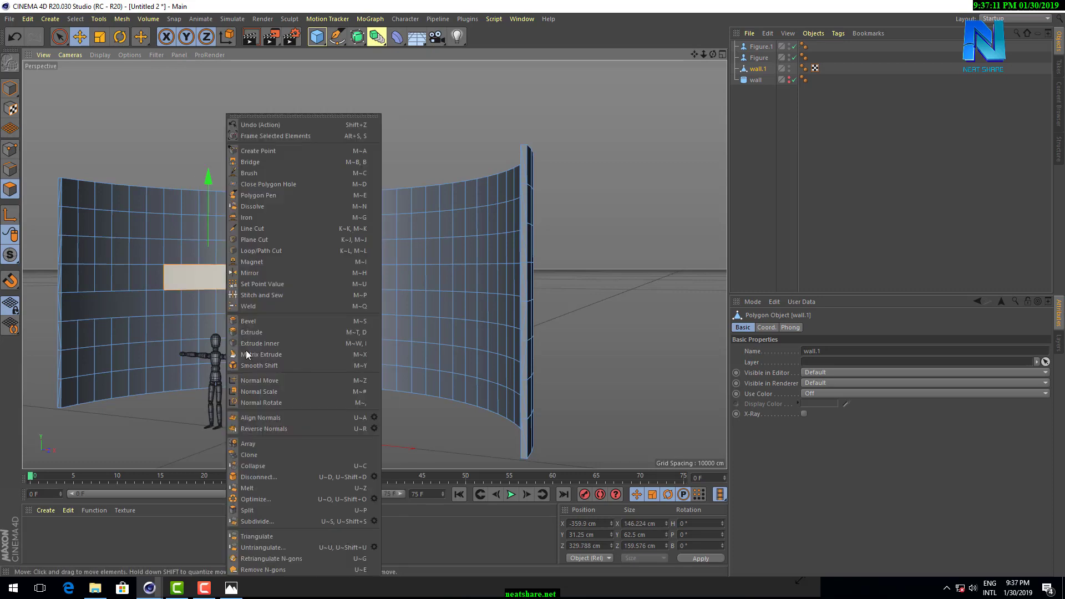
{"action": "left_click", "coordinate": [261, 498]}
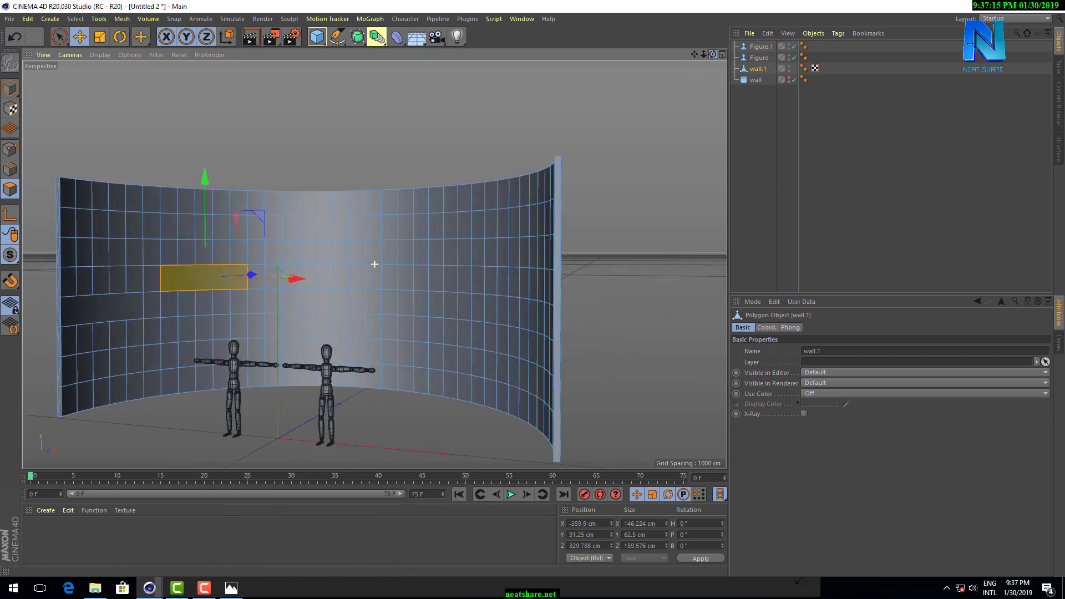
Select a polygon strip on the wall's right side and bring up its mesh commands.
{"action": "left_click_drag", "start_coordinate": [713, 53], "coordinate": [688, 66]}
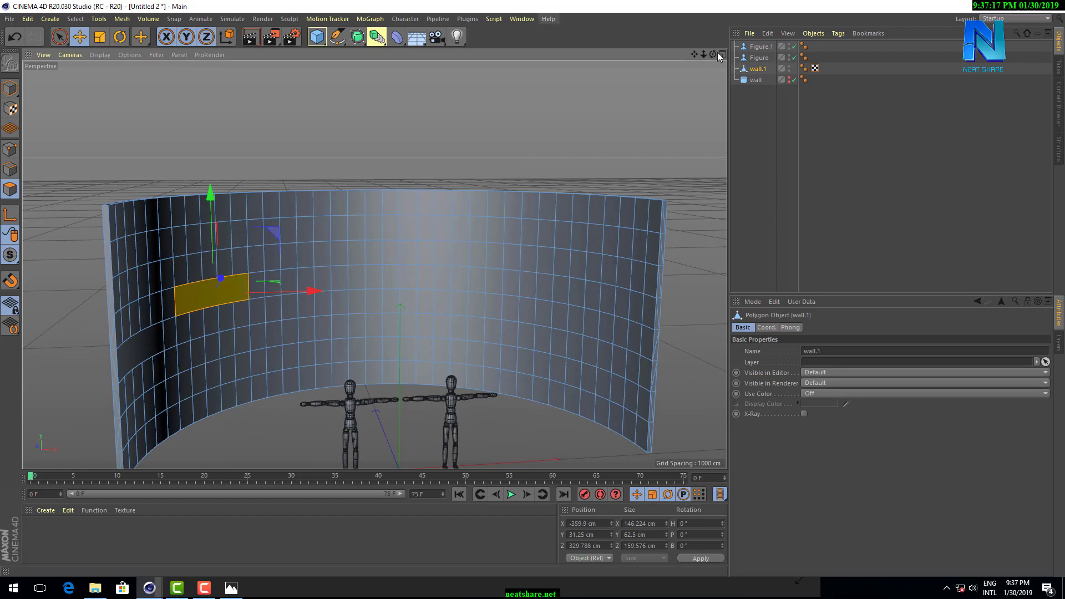
{"action": "left_click_drag", "start_coordinate": [693, 54], "coordinate": [541, 244]}
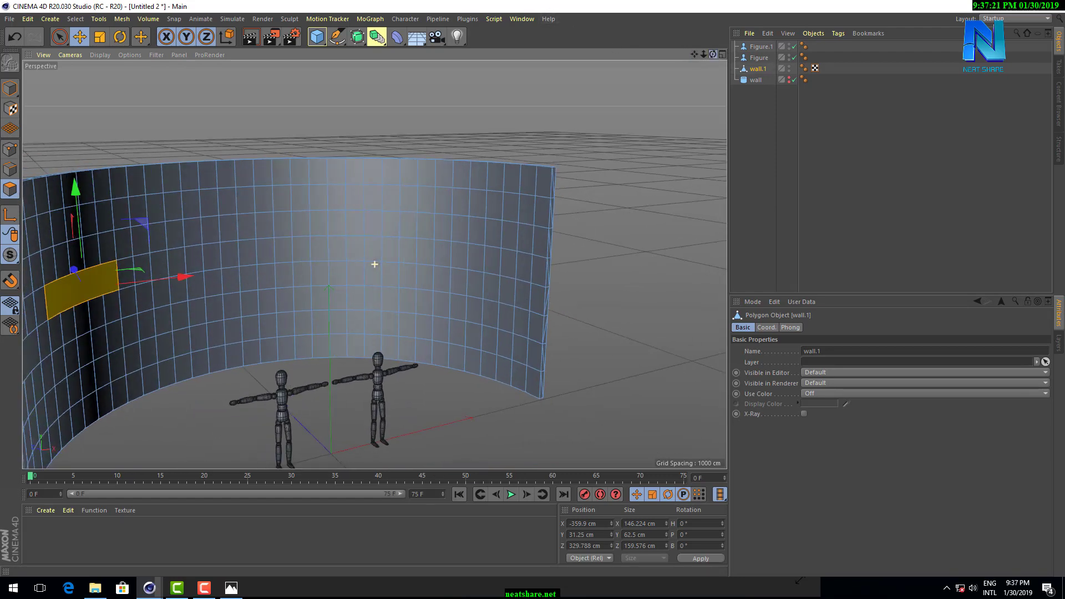
{"action": "left_click", "coordinate": [517, 256]}
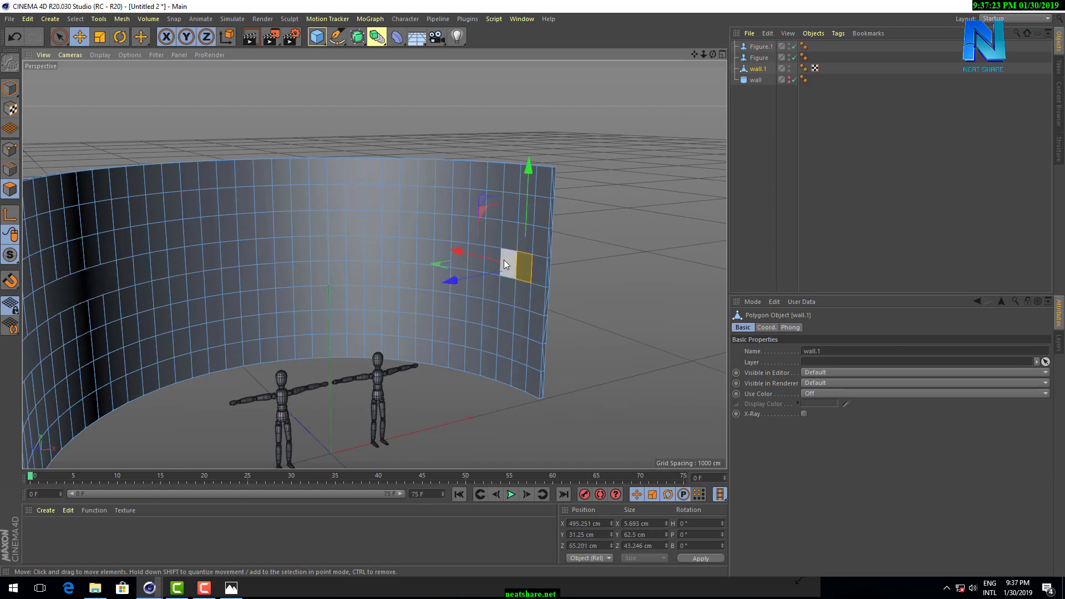
{"action": "left_click", "coordinate": [503, 259], "text": "shift"}
{"action": "left_click", "coordinate": [466, 245], "text": "shift"}
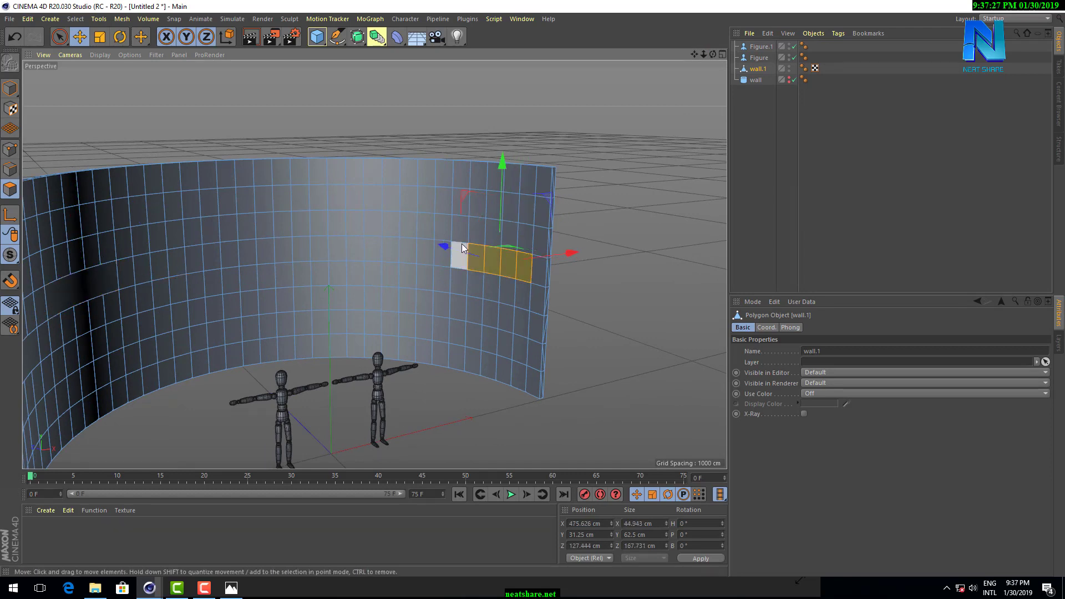
{"action": "right_click", "coordinate": [442, 256]}
{"action": "key", "text": "Escape"}
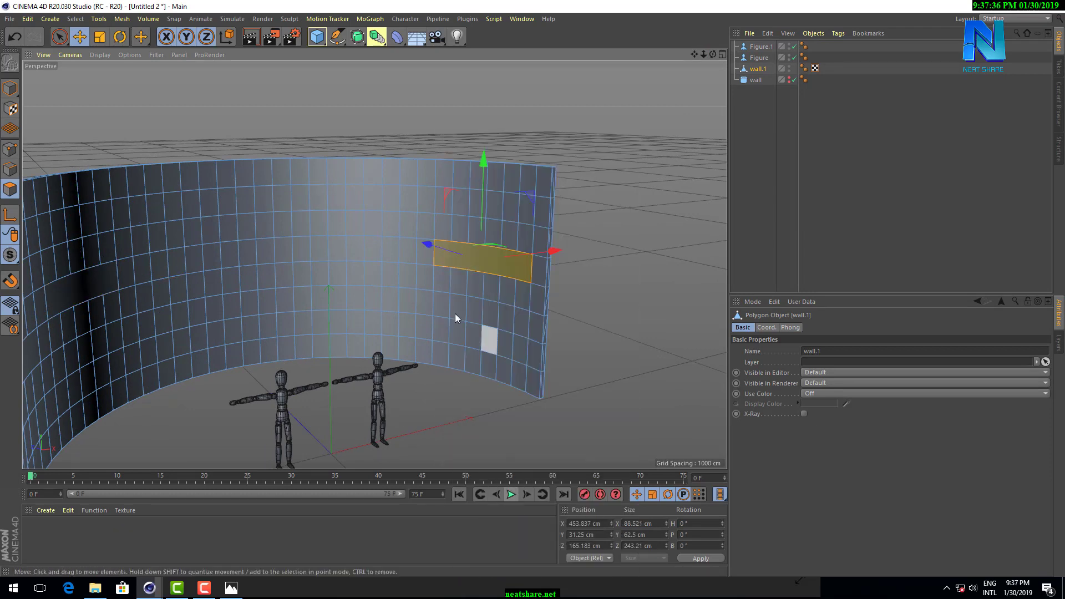
{"action": "left_click", "coordinate": [411, 300]}
{"action": "key", "text": "Escape"}
{"action": "right_click", "coordinate": [414, 296]}
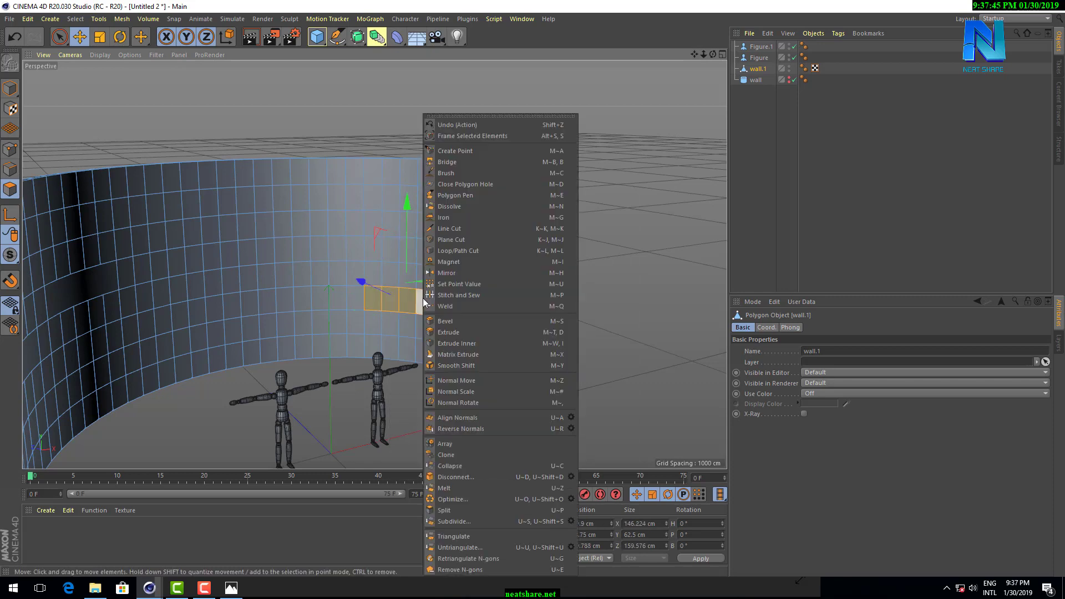
{"action": "key", "text": "Escape"}
Select a patch on the wall's upper part, frame the whole wall, and enter Points mode.
{"action": "left_click_drag", "start_coordinate": [703, 54], "coordinate": [437, 200]}
{"action": "left_click", "coordinate": [427, 201]}
{"action": "right_click", "coordinate": [388, 202]}
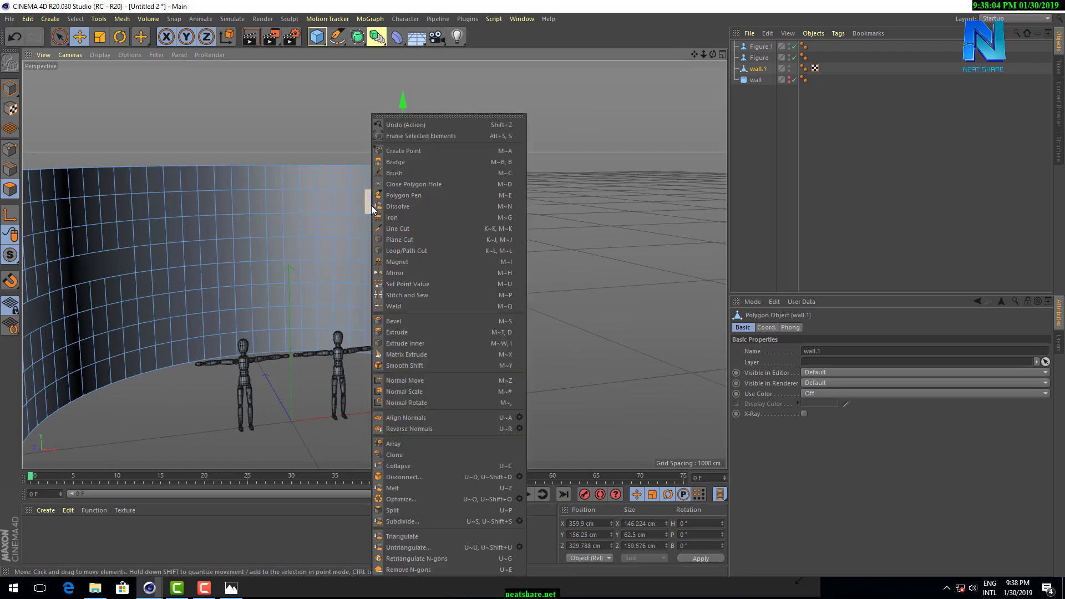
{"action": "key", "text": "Escape"}
{"action": "right_click", "coordinate": [407, 209]}
{"action": "key", "text": "Escape"}
{"action": "mouse_move", "coordinate": [712, 54]}
{"action": "left_mouse_down"}
{"action": "mouse_move", "coordinate": [665, 61]}
{"action": "mouse_move", "coordinate": [737, 55]}
{"action": "mouse_move", "coordinate": [697, 58]}
{"action": "mouse_move", "coordinate": [687, 72]}
{"action": "left_mouse_up"}
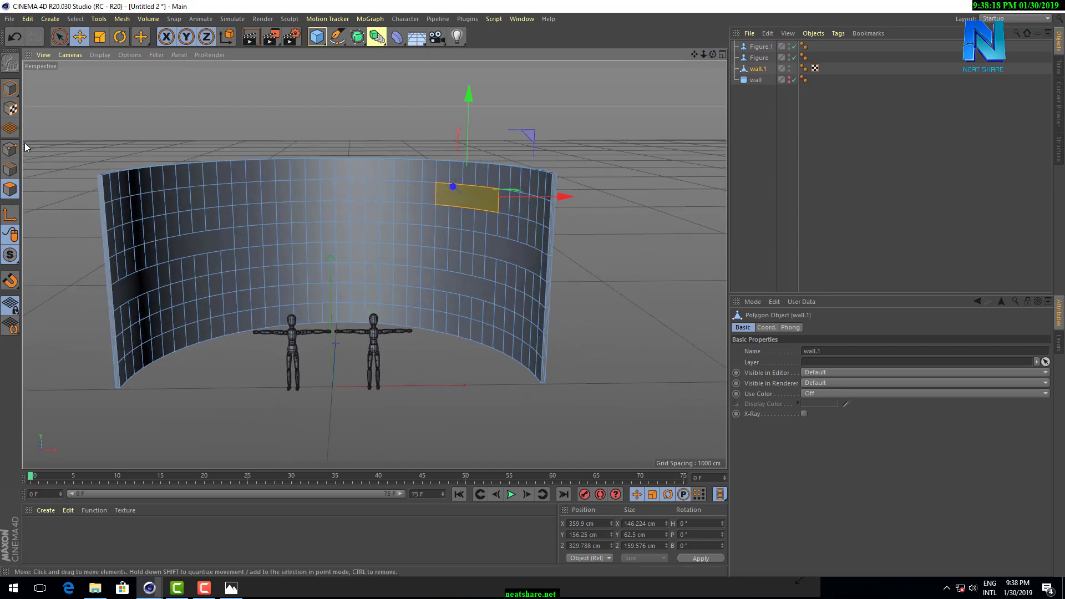
{"action": "left_click", "coordinate": [9, 150]}
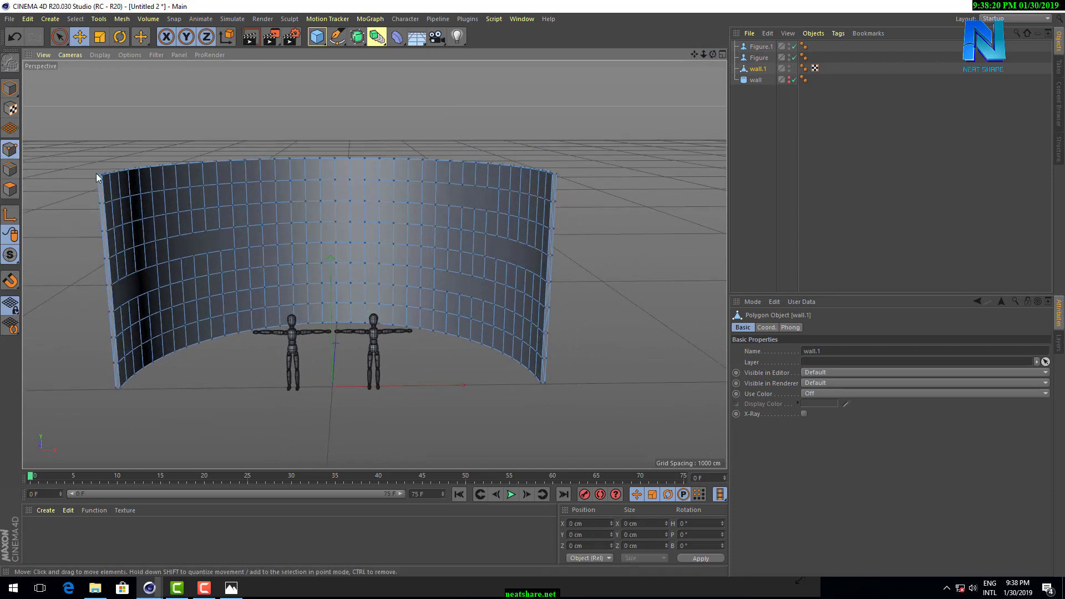
Optimize the wall mesh with all points selected, then return to Polygons mode.
{"action": "key", "text": "ctrl+a"}
{"action": "right_click", "coordinate": [243, 202]}
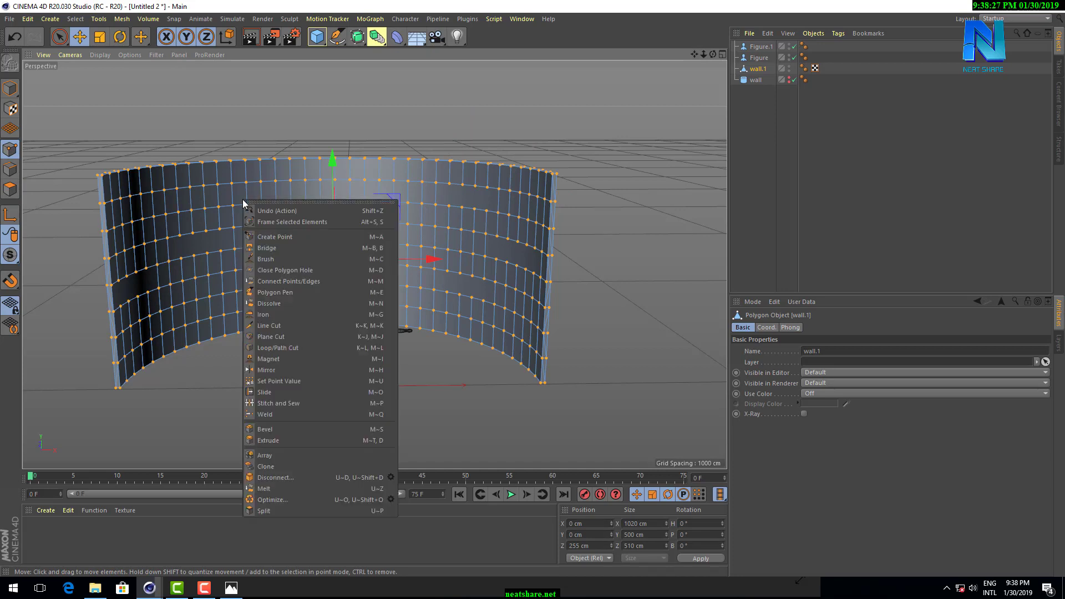
{"action": "left_click", "coordinate": [297, 500]}
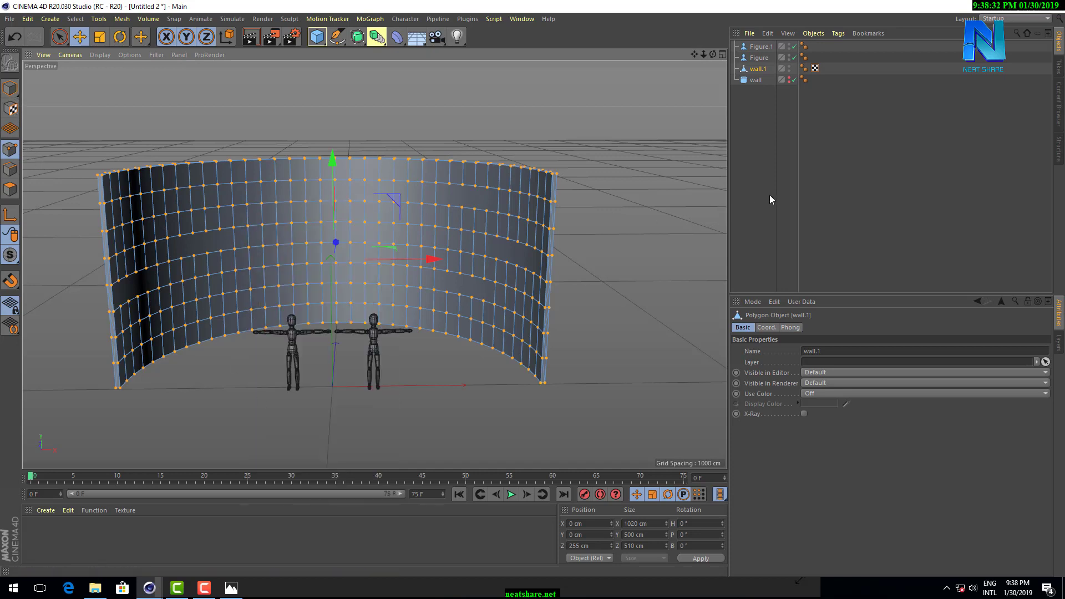
{"action": "key", "text": "Return"}
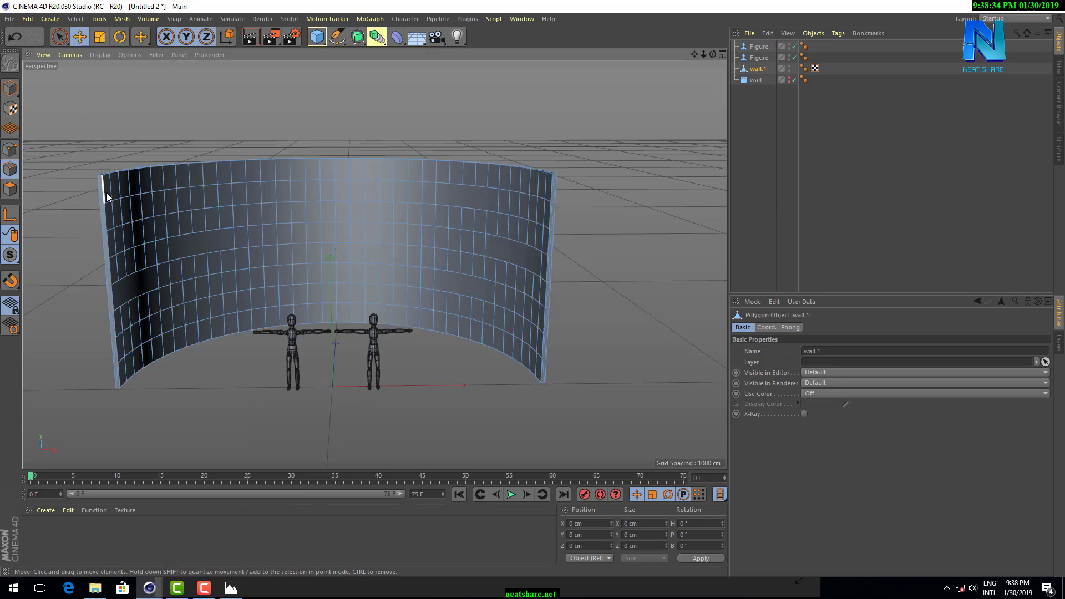
{"action": "key", "text": "Return"}
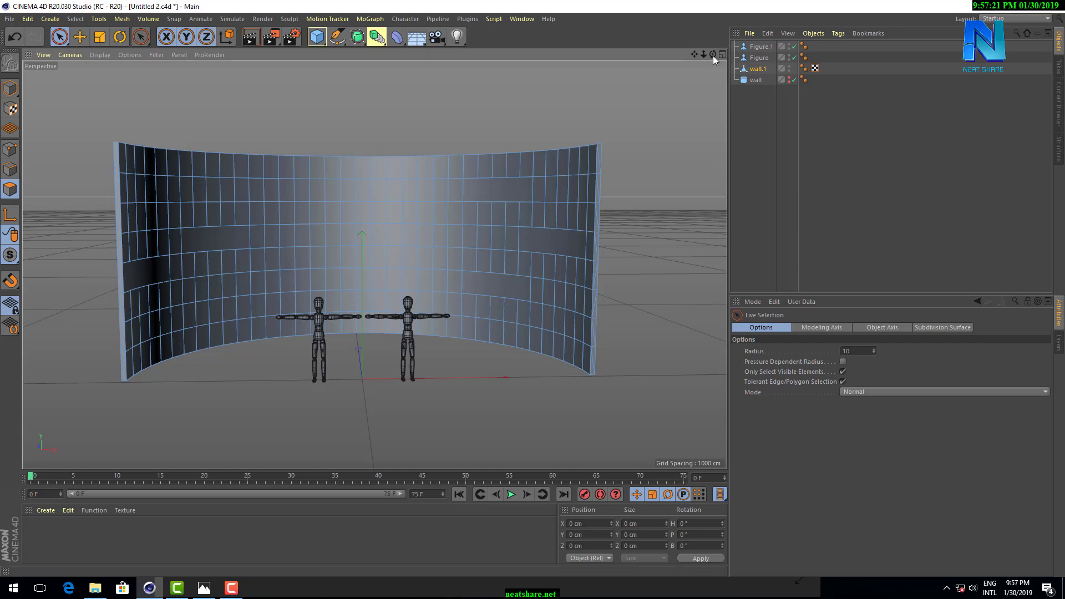
Orbit around the curved wall to view it from above, the side and the front.
{"action": "left_click_drag", "start_coordinate": [713, 54], "coordinate": [447, 244]}
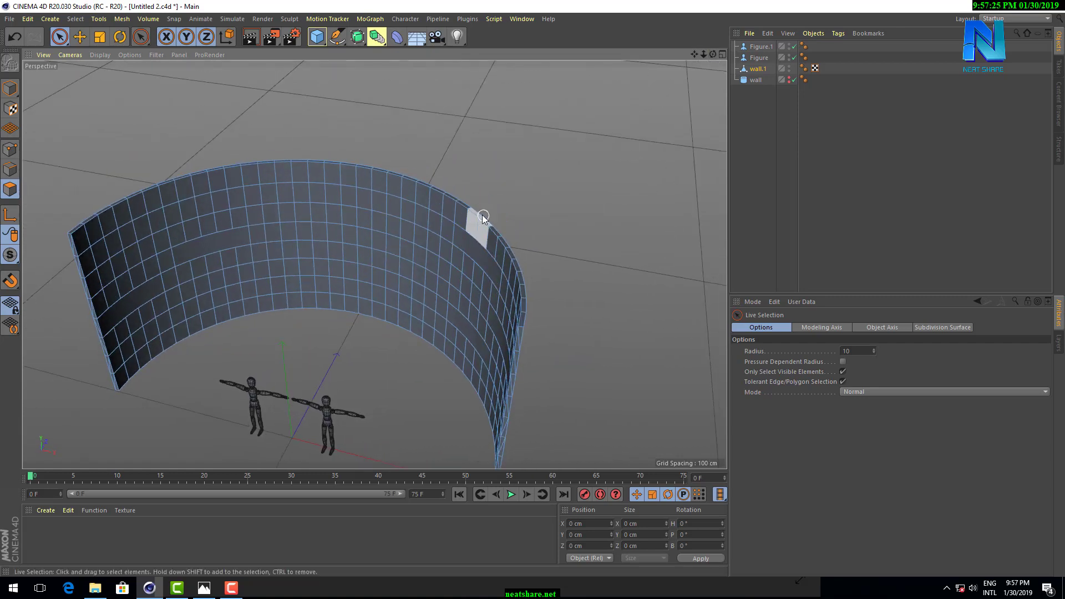
{"action": "left_click_drag", "start_coordinate": [712, 54], "coordinate": [373, 267]}
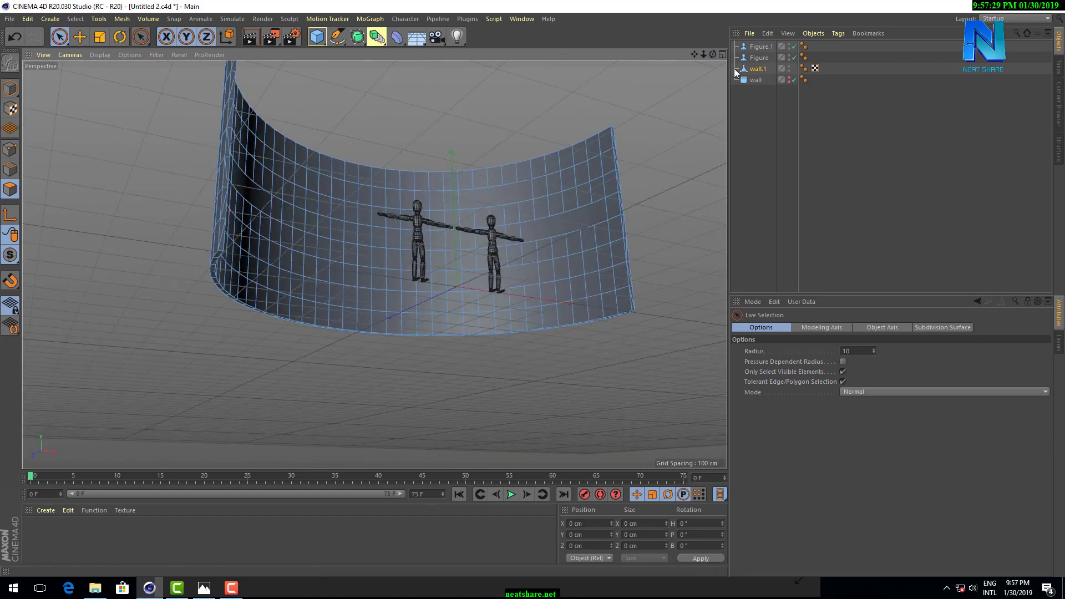
{"action": "left_click_drag", "start_coordinate": [713, 54], "coordinate": [355, 266]}
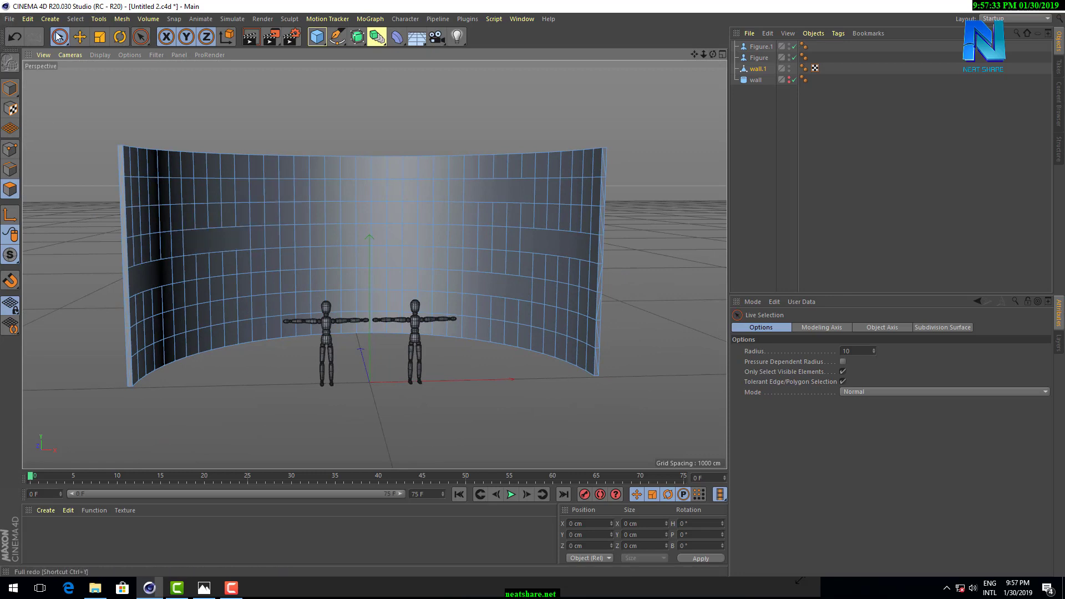
Test-select the wall's top rows of polygons, clear the selection, and open the Select menu.
{"action": "left_click", "coordinate": [136, 173]}
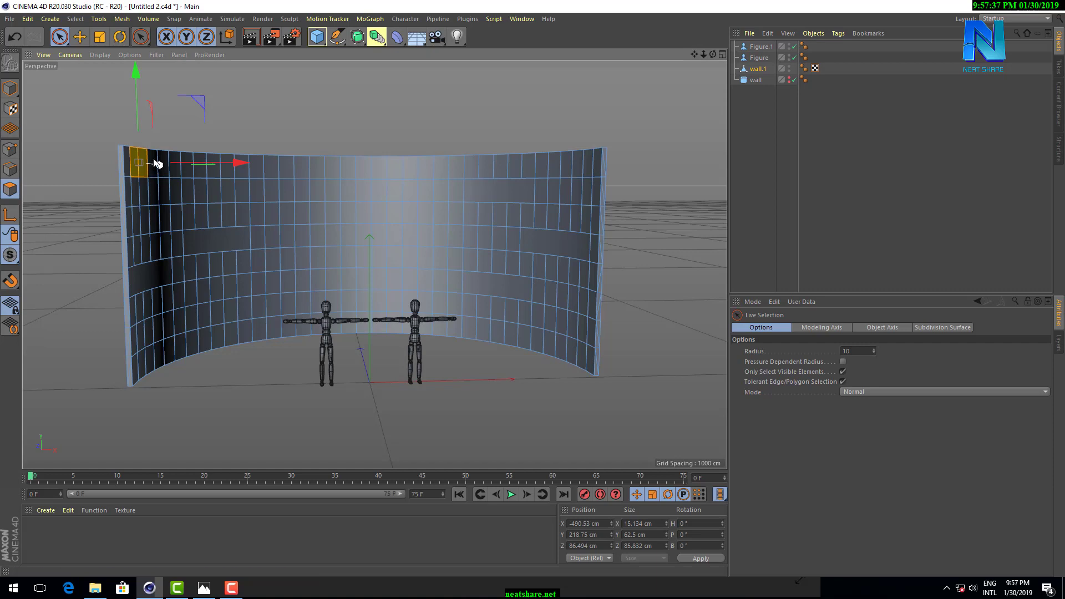
{"action": "left_click", "coordinate": [157, 163], "text": "shift"}
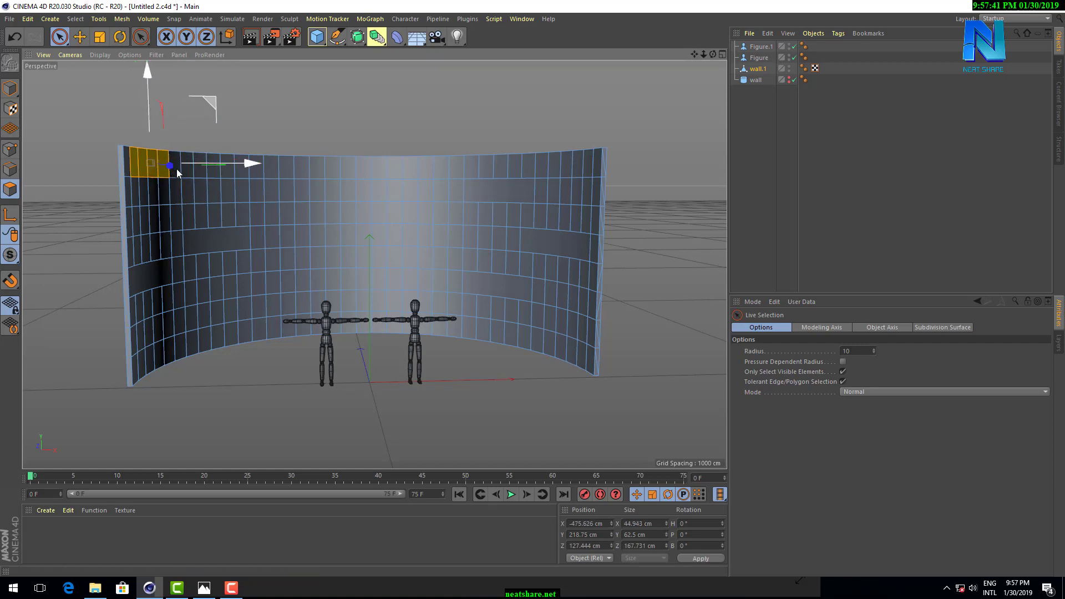
{"action": "mouse_move", "coordinate": [183, 167]}
{"action": "left_mouse_down", "text": "shift"}
{"action": "mouse_move", "coordinate": [582, 190]}
{"action": "mouse_move", "coordinate": [569, 227]}
{"action": "left_mouse_up", "text": "shift"}
{"action": "left_click_drag", "start_coordinate": [408, 225], "coordinate": [214, 228], "text": "shift"}
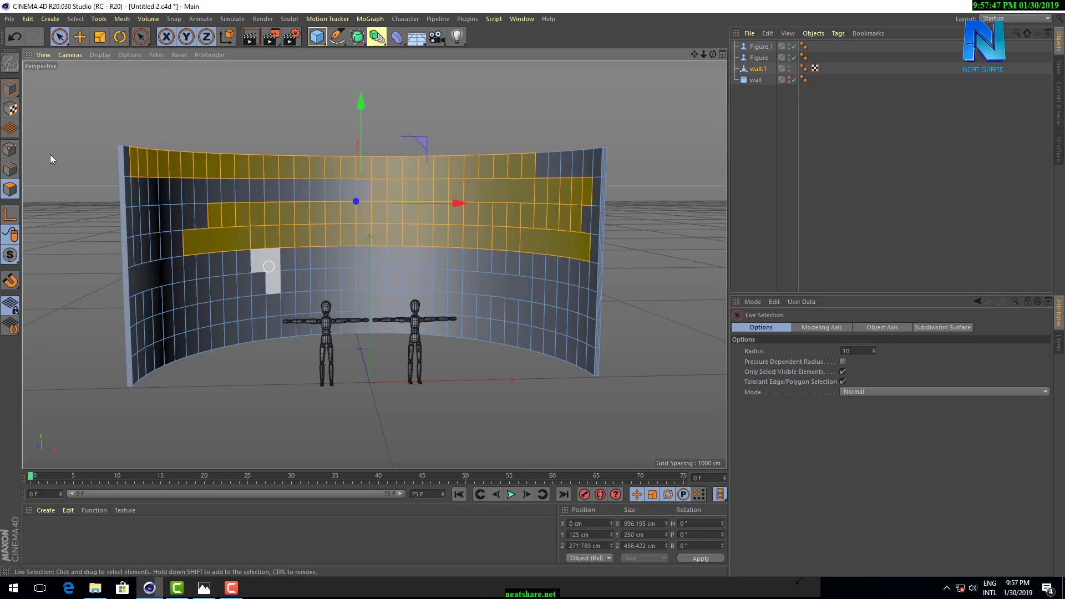
{"action": "left_click", "coordinate": [132, 111]}
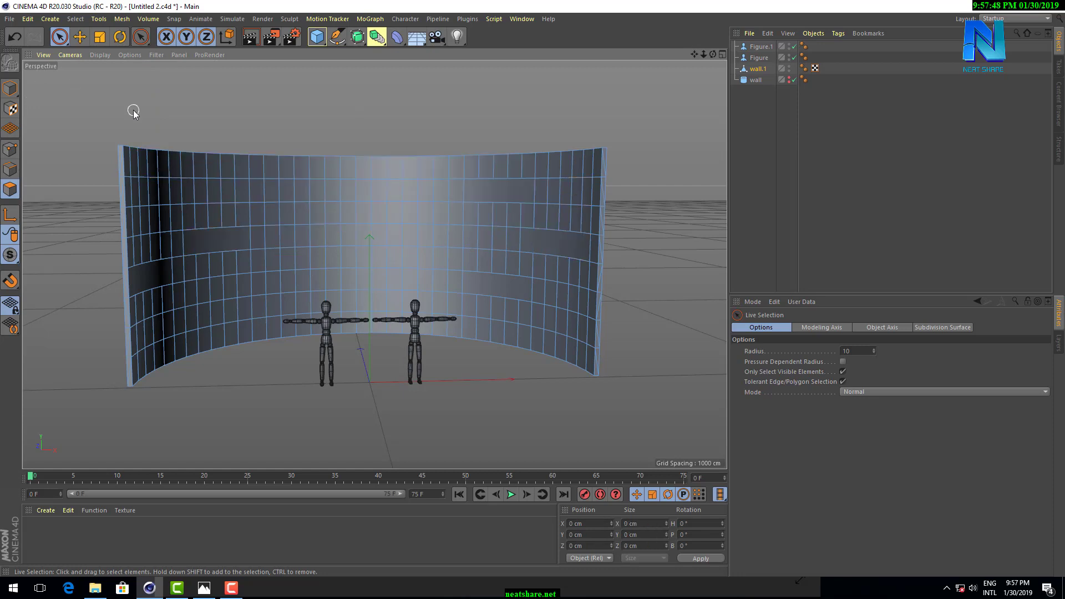
{"action": "left_click", "coordinate": [77, 20]}
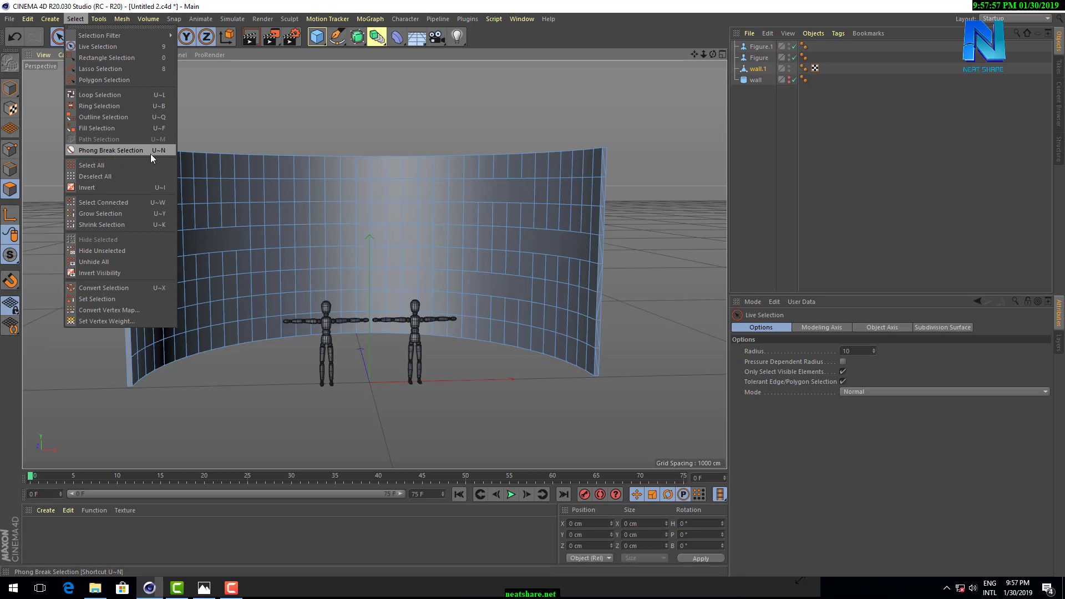
Select all of wall.1's polygons using Phong Break Selection and orbit to check them.
{"action": "left_click", "coordinate": [151, 154]}
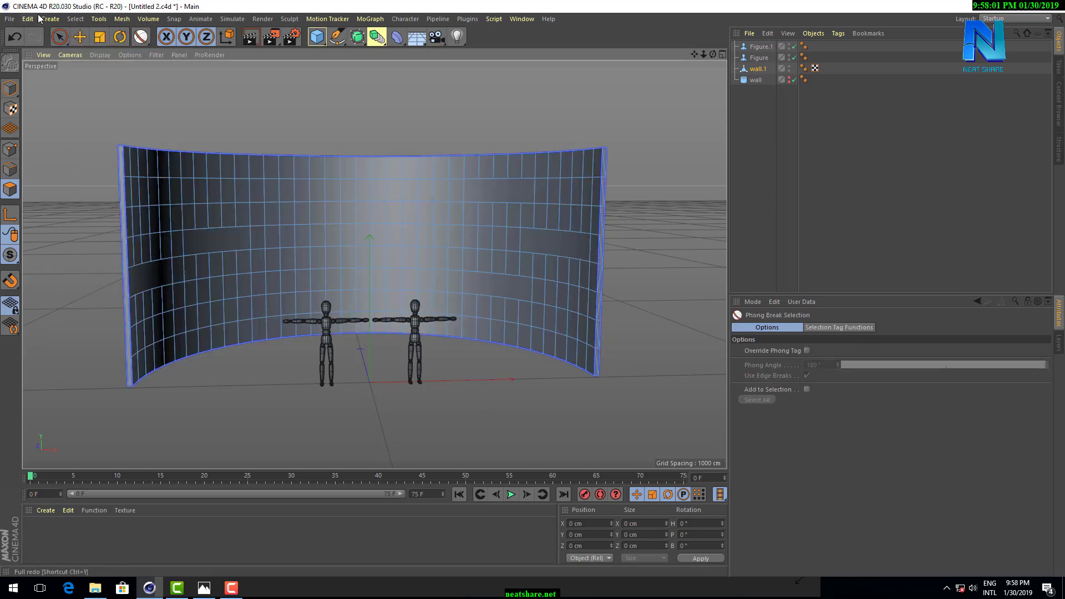
{"action": "left_click", "coordinate": [254, 175]}
{"action": "left_click", "coordinate": [255, 184]}
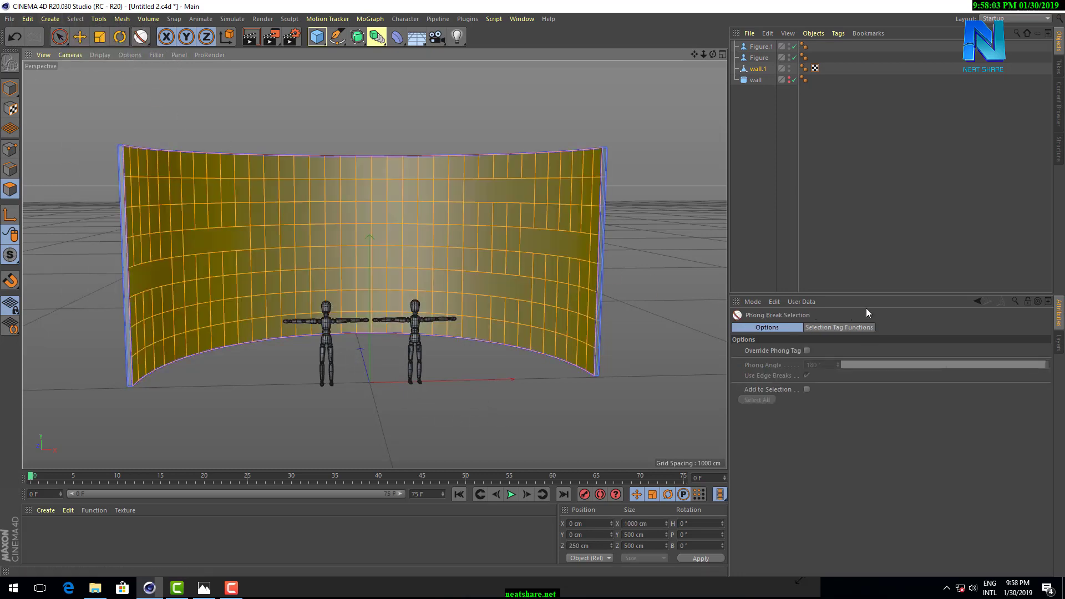
{"action": "left_click_drag", "start_coordinate": [713, 54], "coordinate": [687, 61]}
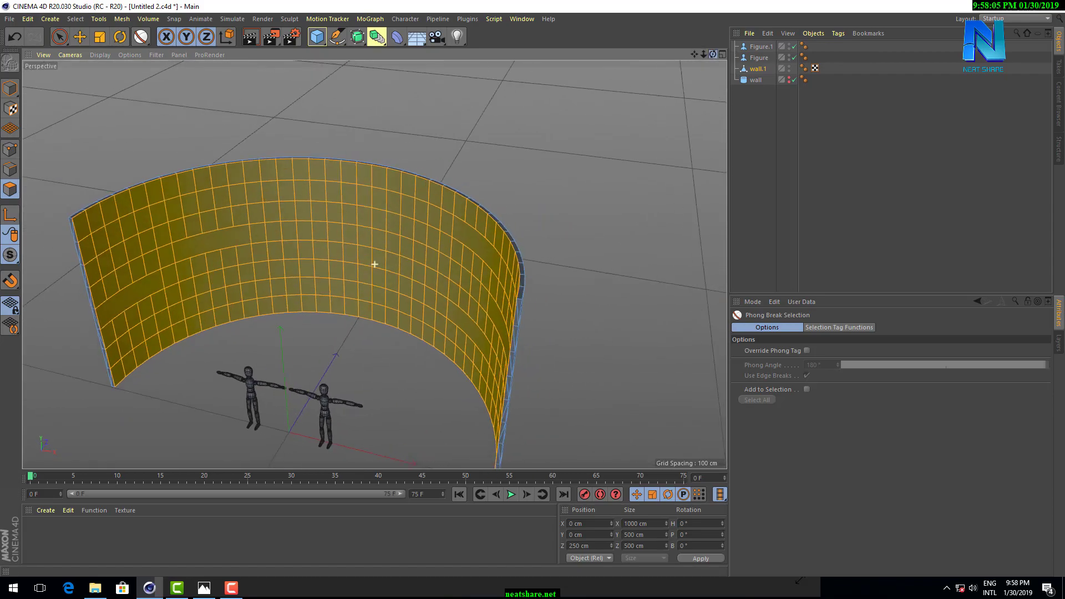
{"action": "left_click_drag", "start_coordinate": [374, 264], "coordinate": [374, 264]}
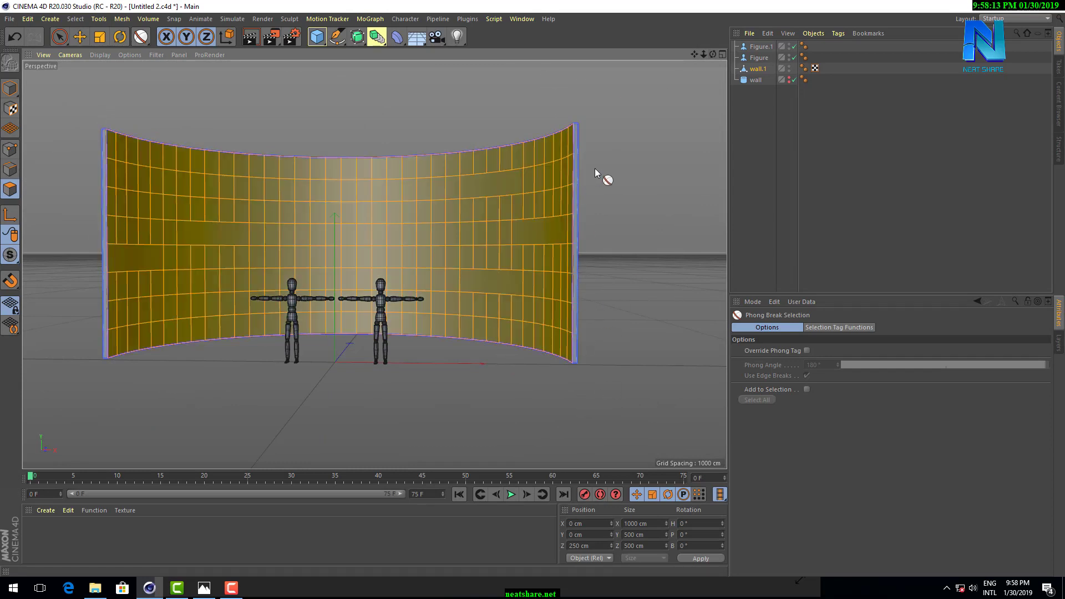
Extrude the wall polygons individually, Preserve Groups off, with a 25 cm offset.
{"action": "right_click", "coordinate": [595, 168]}
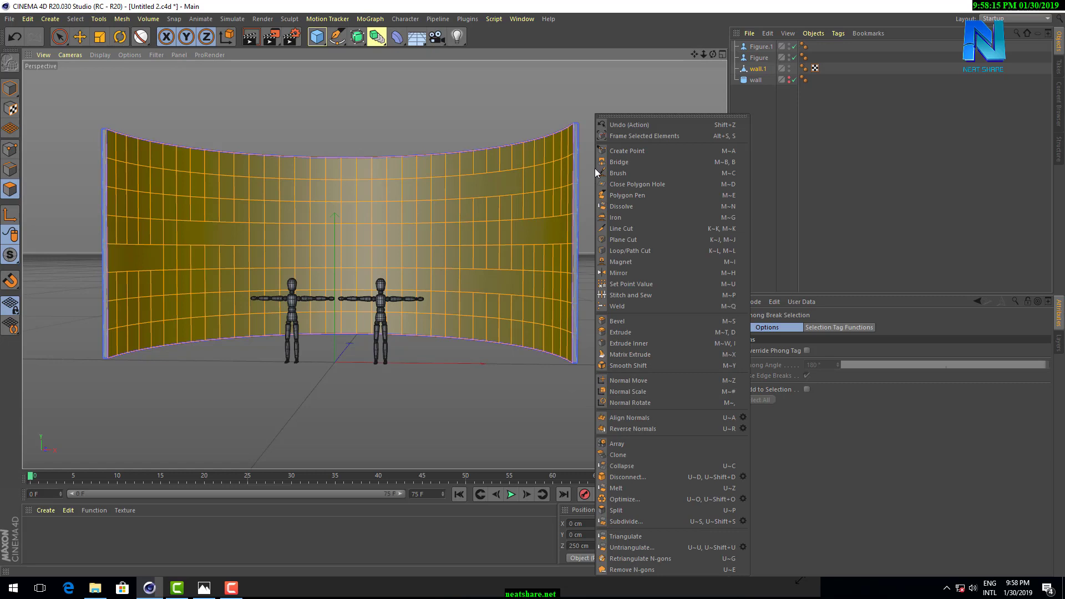
{"action": "left_click", "coordinate": [655, 330]}
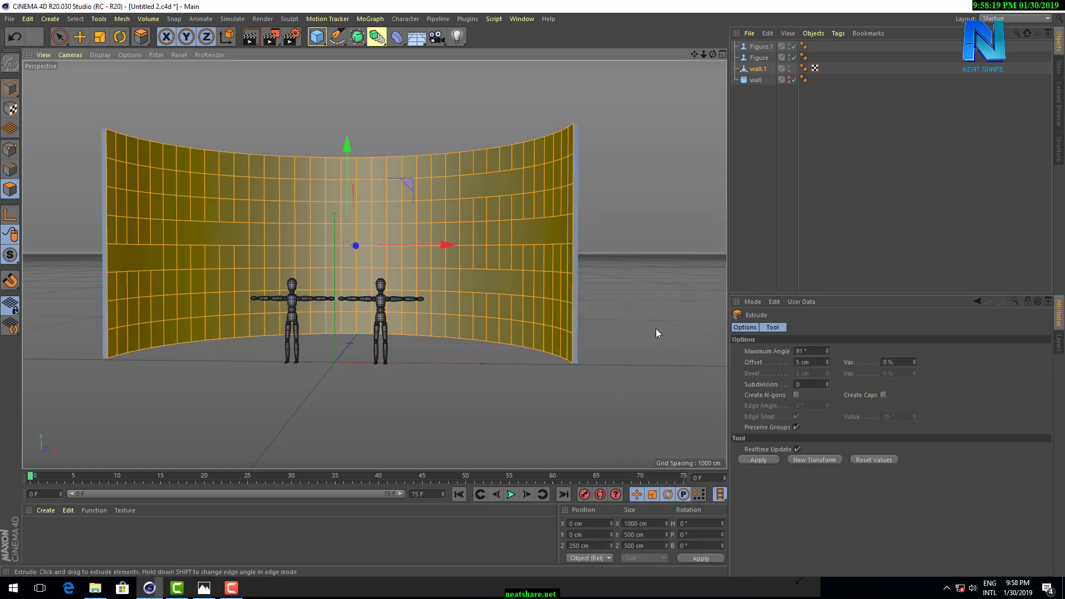
{"action": "left_click", "coordinate": [796, 427]}
{"action": "mouse_move", "coordinate": [616, 268]}
{"action": "left_mouse_down"}
{"action": "mouse_move", "coordinate": [671, 267]}
{"action": "mouse_move", "coordinate": [632, 267]}
{"action": "mouse_move", "coordinate": [644, 267]}
{"action": "left_mouse_up"}
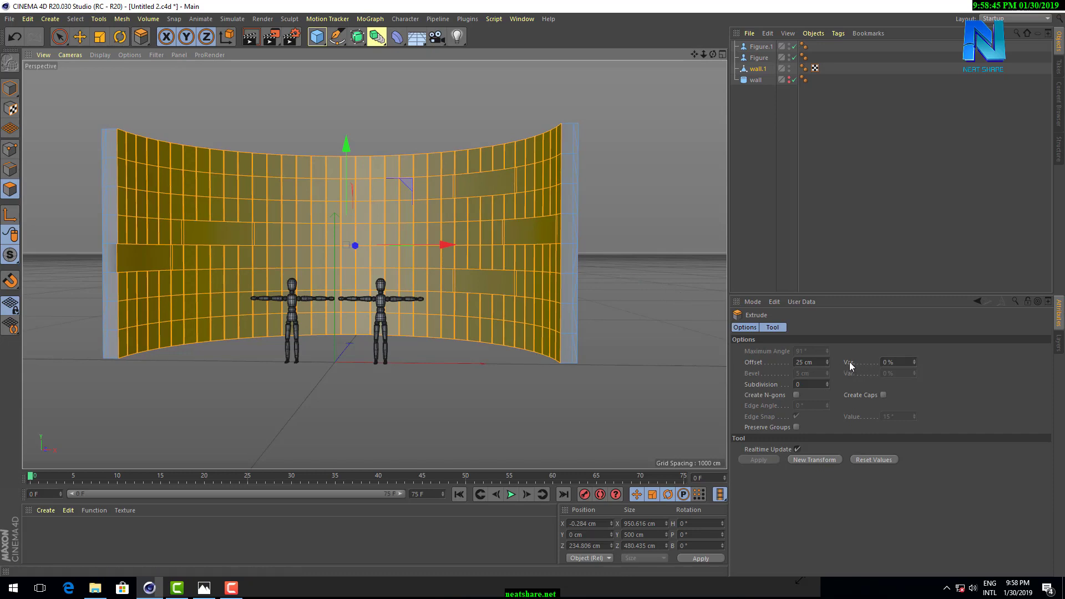
Set the extrusion variation to 150% and orbit to inspect the staggered blocks.
{"action": "left_click_drag", "start_coordinate": [898, 362], "coordinate": [877, 363]}
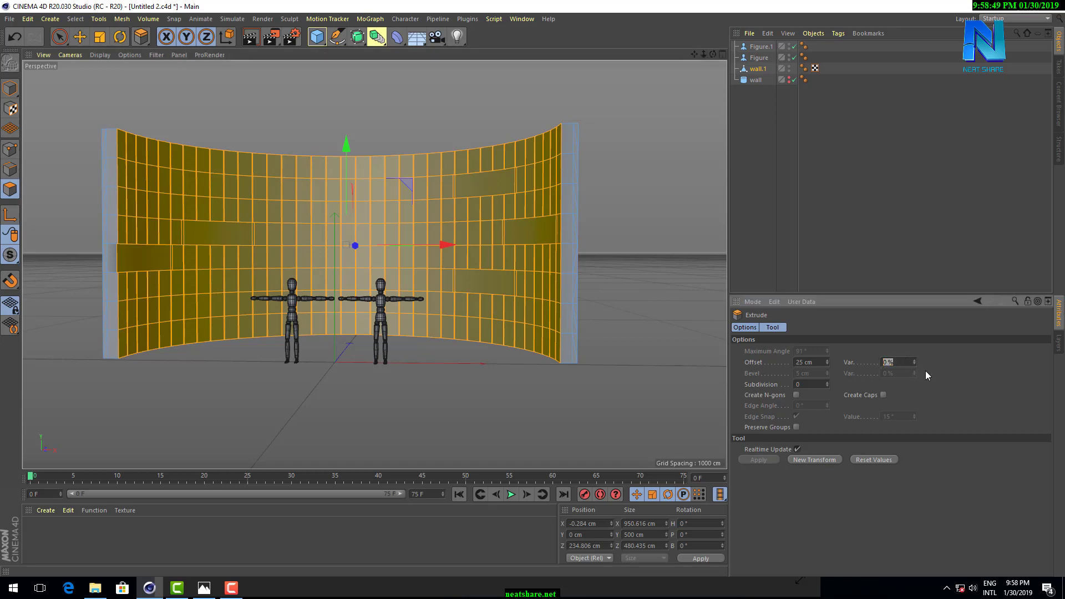
{"action": "key", "text": "Return"}
{"action": "left_click_drag", "start_coordinate": [913, 362], "coordinate": [913, 310]}
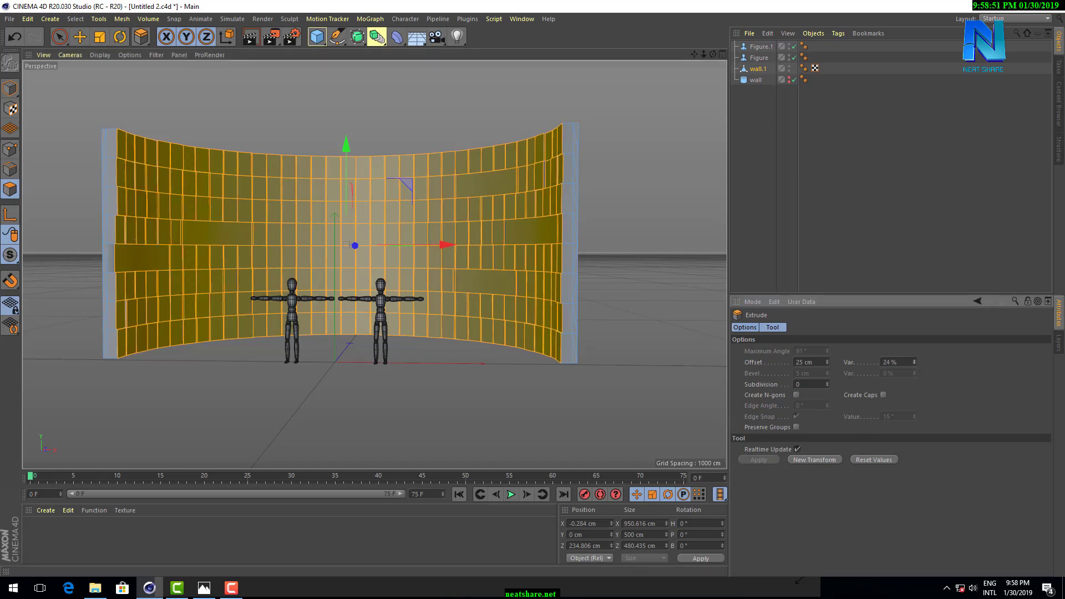
{"action": "left_click_drag", "start_coordinate": [914, 361], "coordinate": [913, 363]}
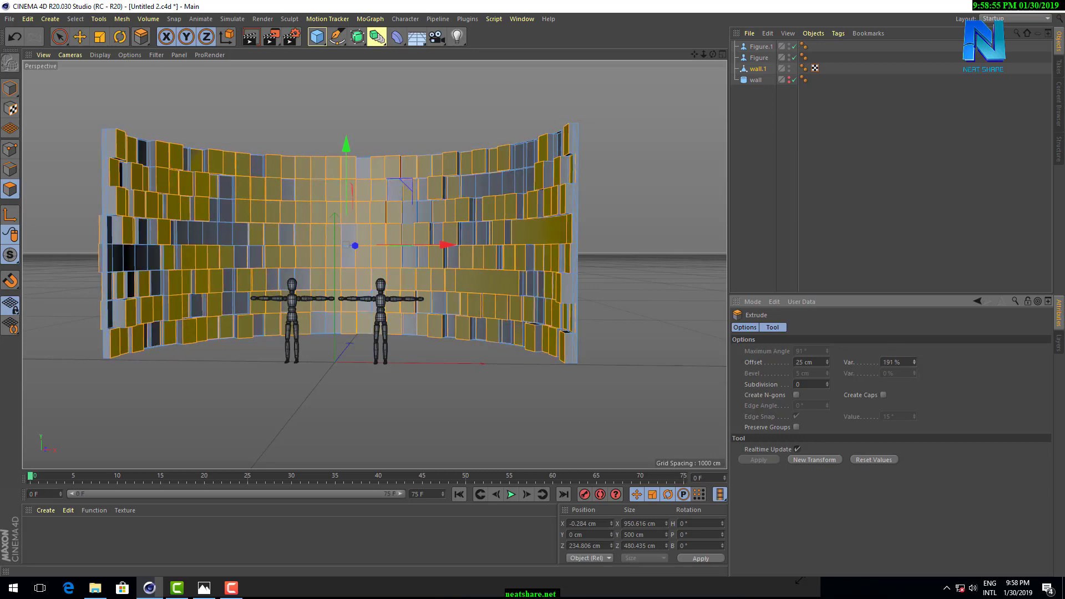
{"action": "left_click_drag", "start_coordinate": [712, 54], "coordinate": [938, 500]}
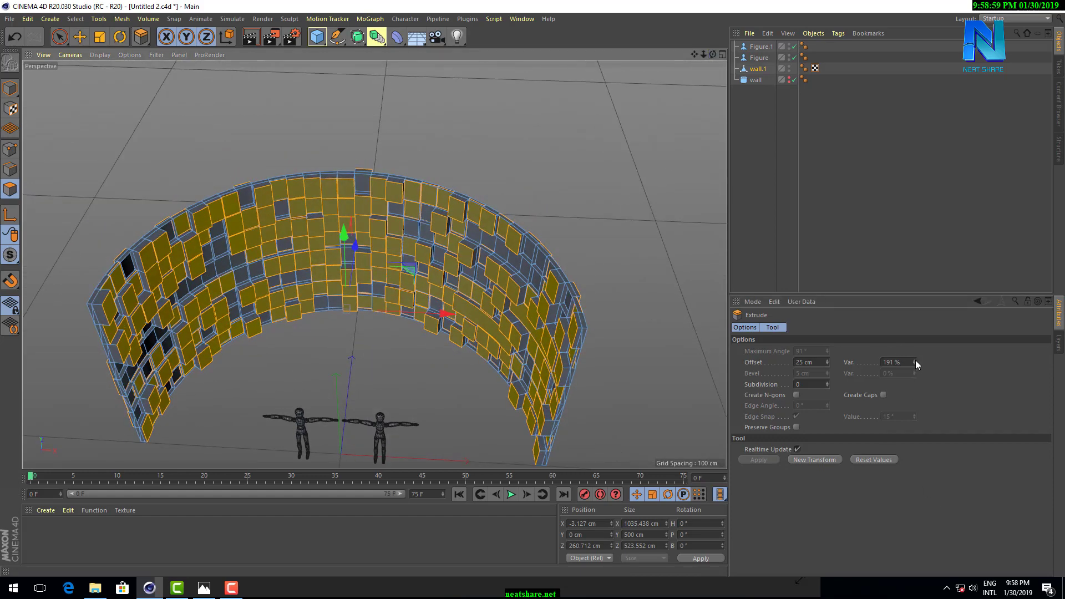
{"action": "left_click_drag", "start_coordinate": [914, 362], "coordinate": [913, 383]}
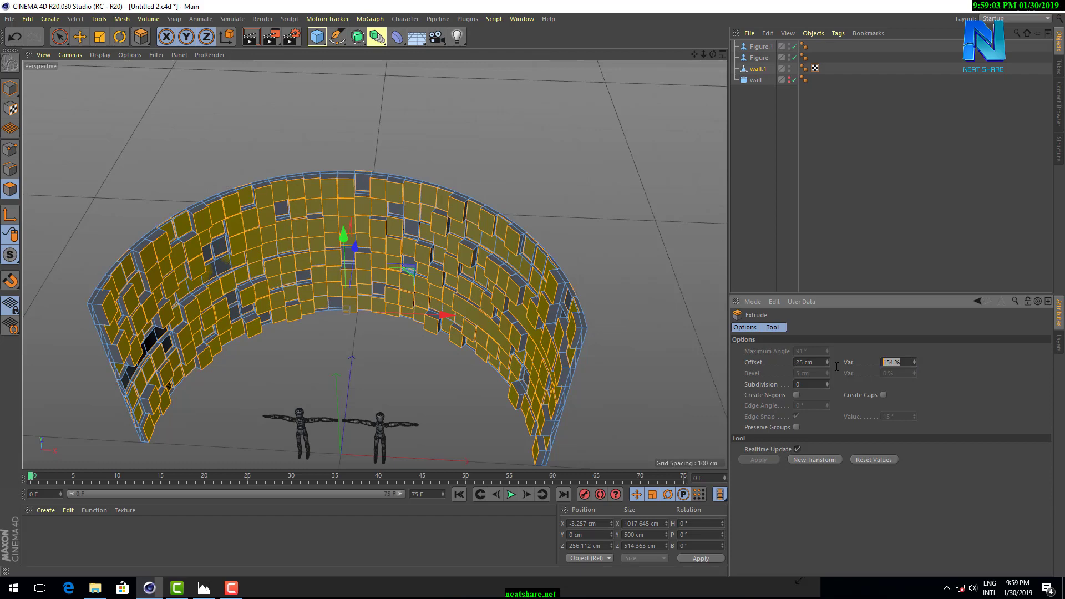
{"action": "type", "text": "150"}
{"action": "key", "text": "Return"}
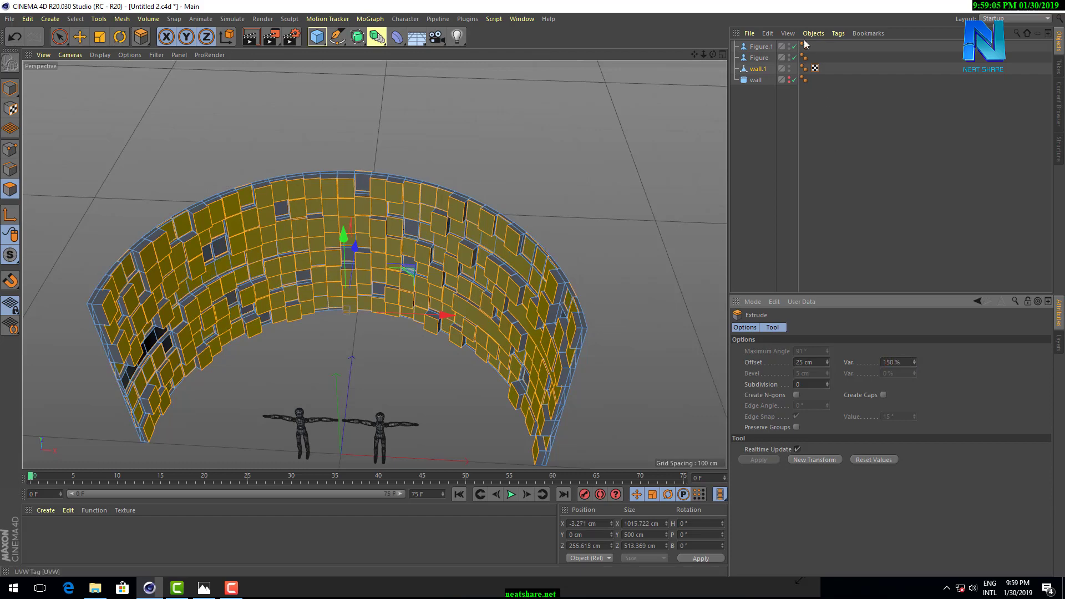
{"action": "mouse_move", "coordinate": [710, 55]}
{"action": "left_mouse_down"}
{"action": "mouse_move", "coordinate": [711, 39]}
{"action": "mouse_move", "coordinate": [715, 54]}
{"action": "left_mouse_up"}
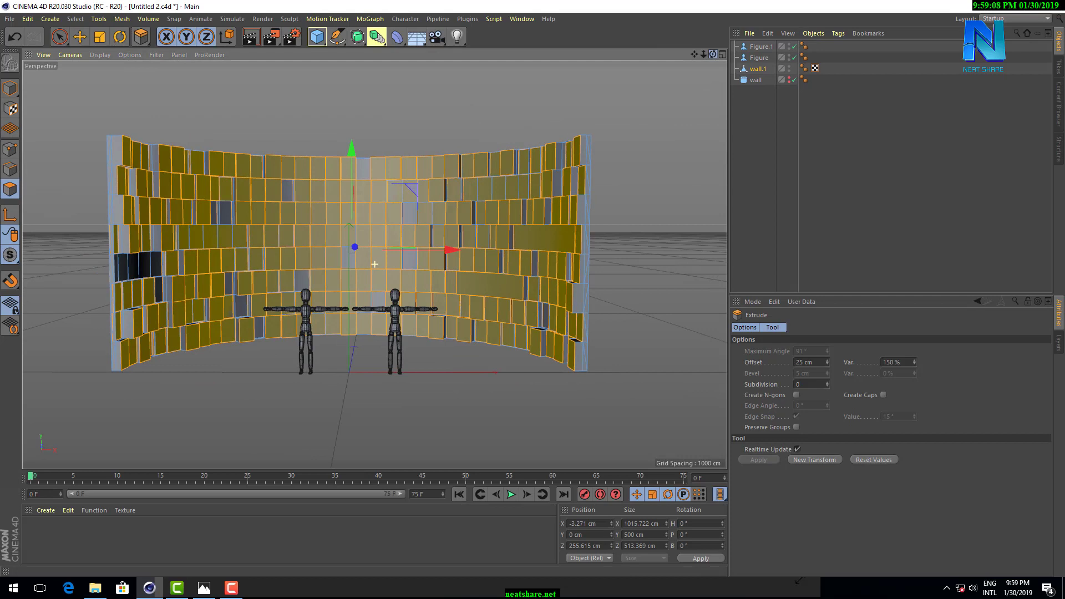
Render a preview of the blocky wall, then clear its polygon selection.
{"action": "left_click", "coordinate": [249, 38]}
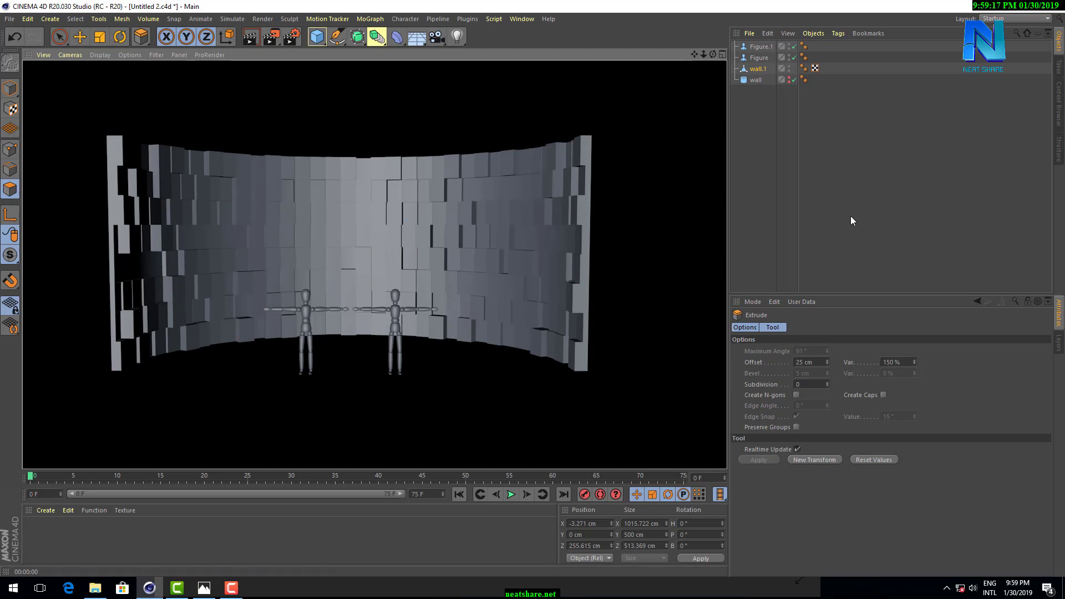
{"action": "left_click", "coordinate": [648, 194]}
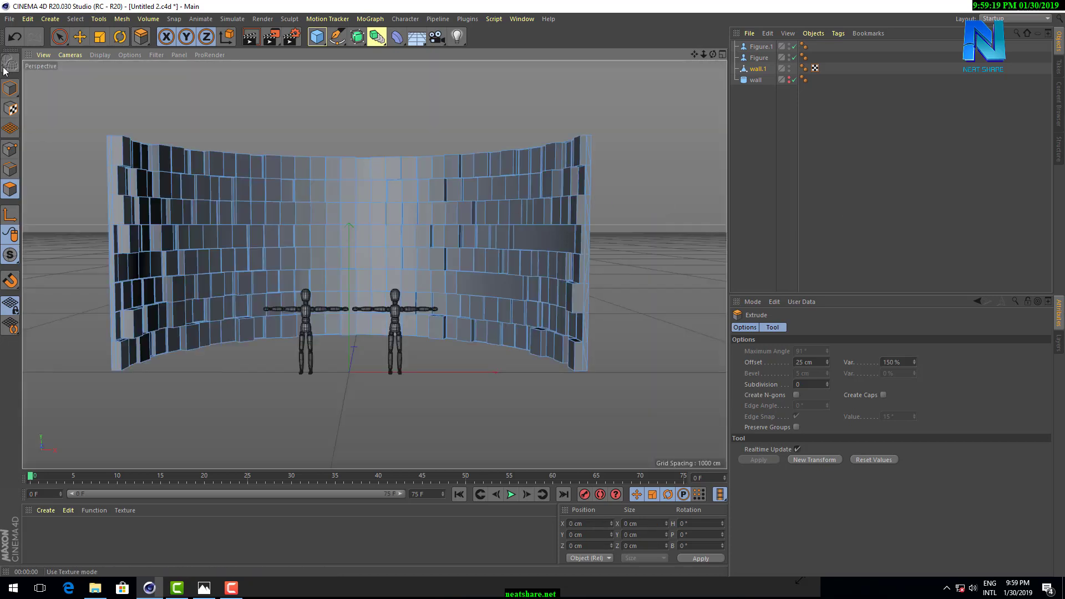
{"action": "left_click", "coordinate": [59, 38]}
{"action": "left_click", "coordinate": [769, 174]}
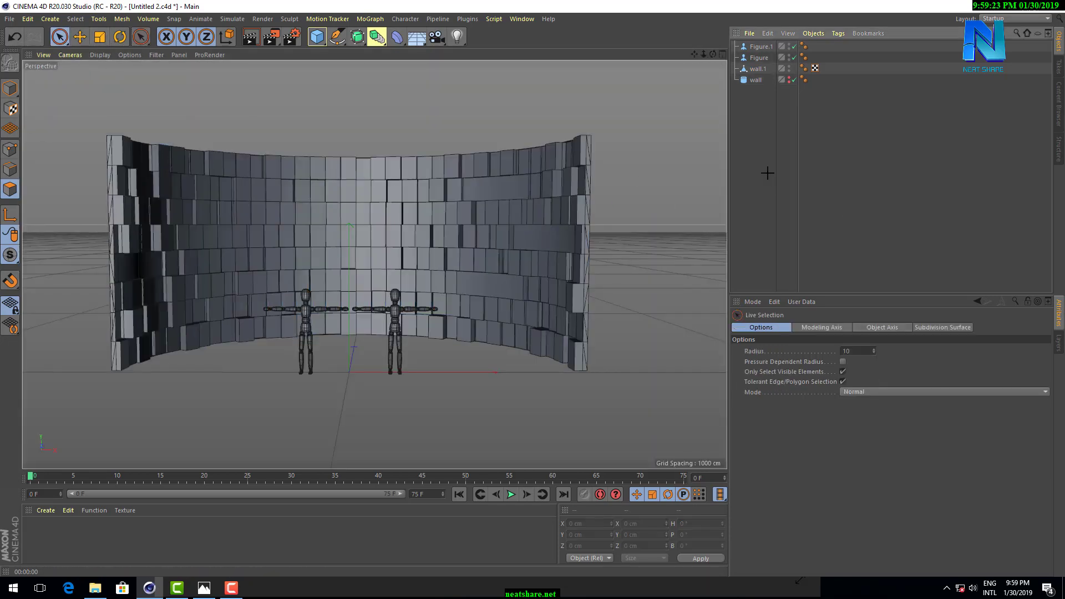
Switch the viewport display to Gouraud Shading and zoom out.
{"action": "left_click", "coordinate": [97, 56]}
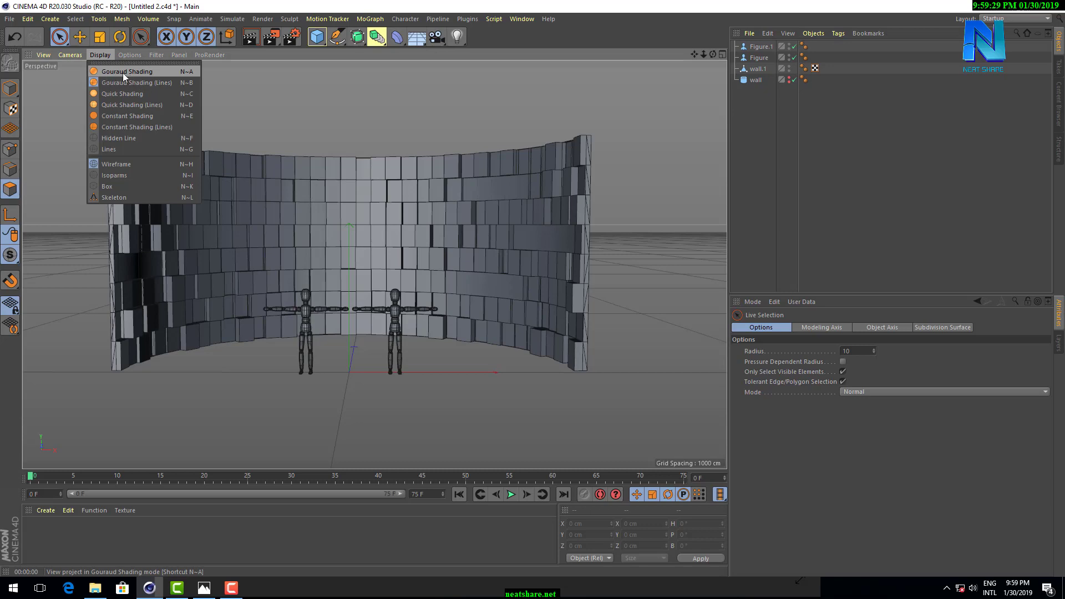
{"action": "left_click", "coordinate": [148, 71]}
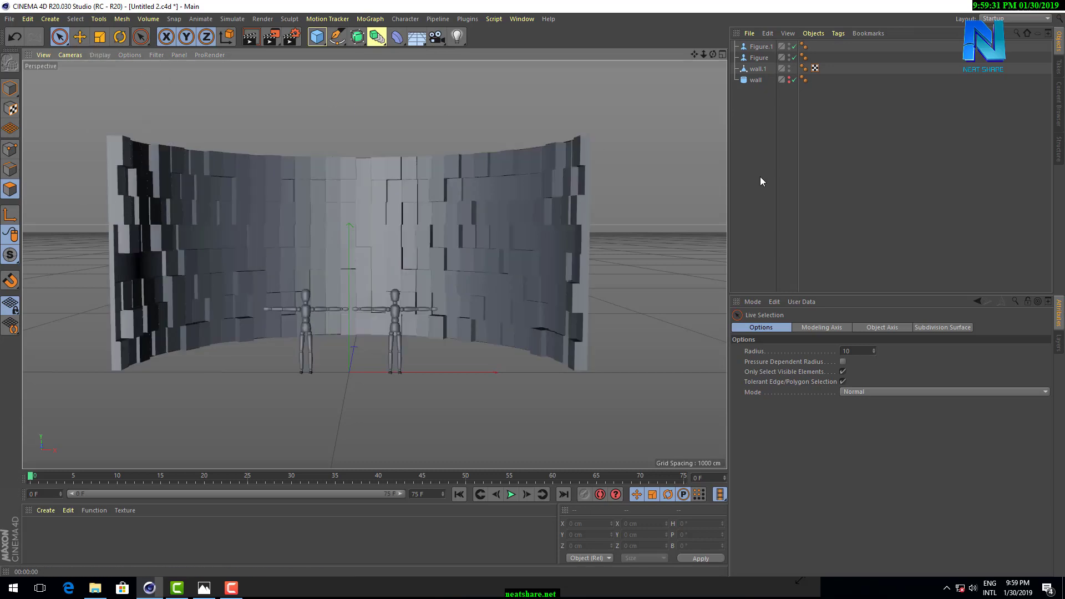
{"action": "left_click_drag", "start_coordinate": [704, 54], "coordinate": [676, 56]}
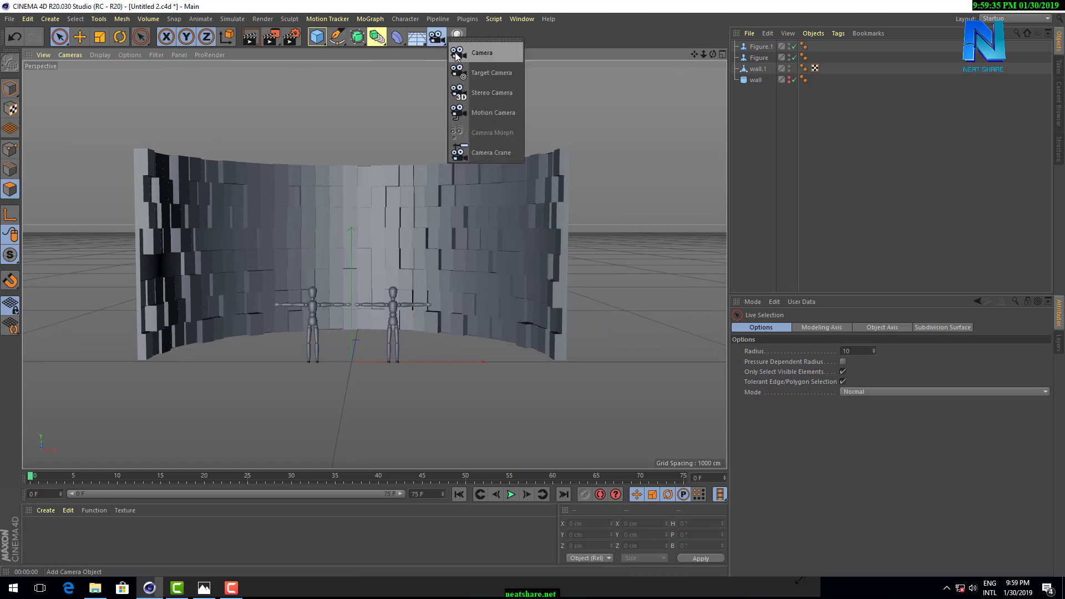
Add a camera, look through it, and give it a 25 mm Wide Angle lens.
{"action": "left_click_drag", "start_coordinate": [436, 43], "coordinate": [455, 55]}
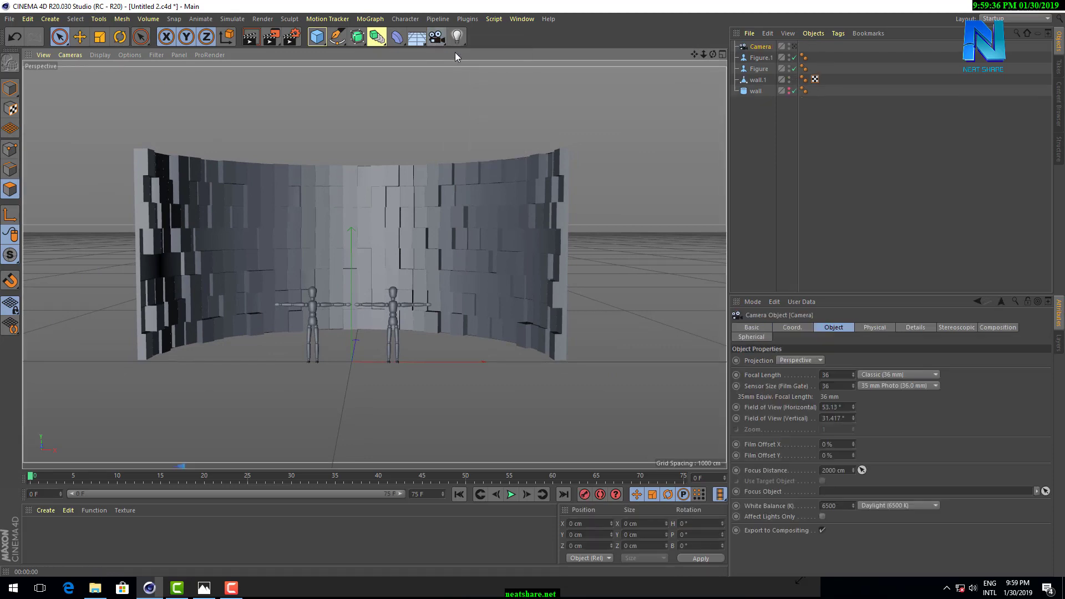
{"action": "left_click", "coordinate": [794, 46]}
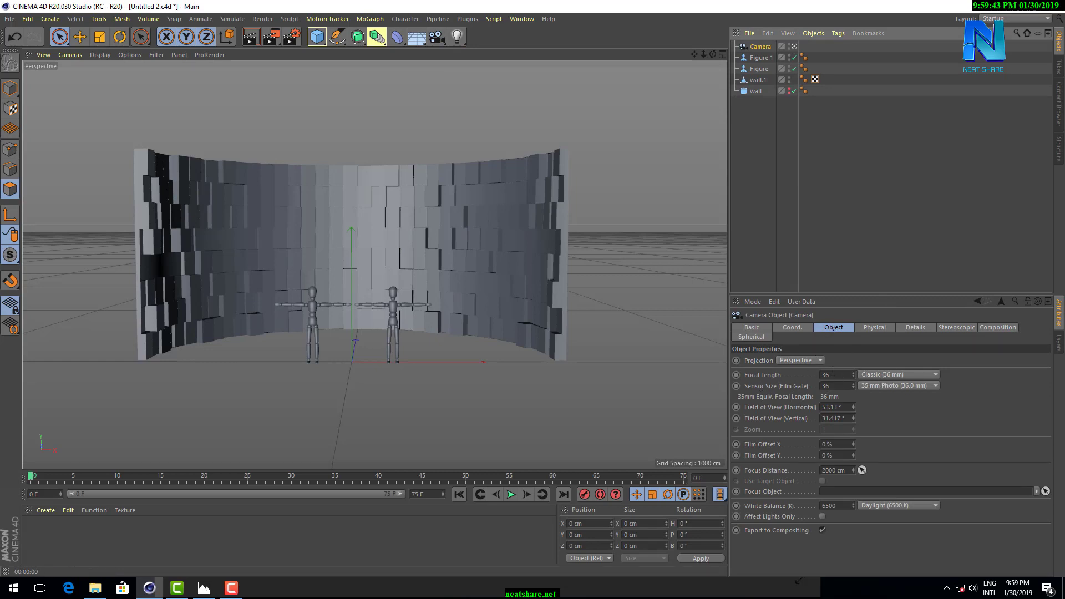
{"action": "left_click", "coordinate": [884, 376]}
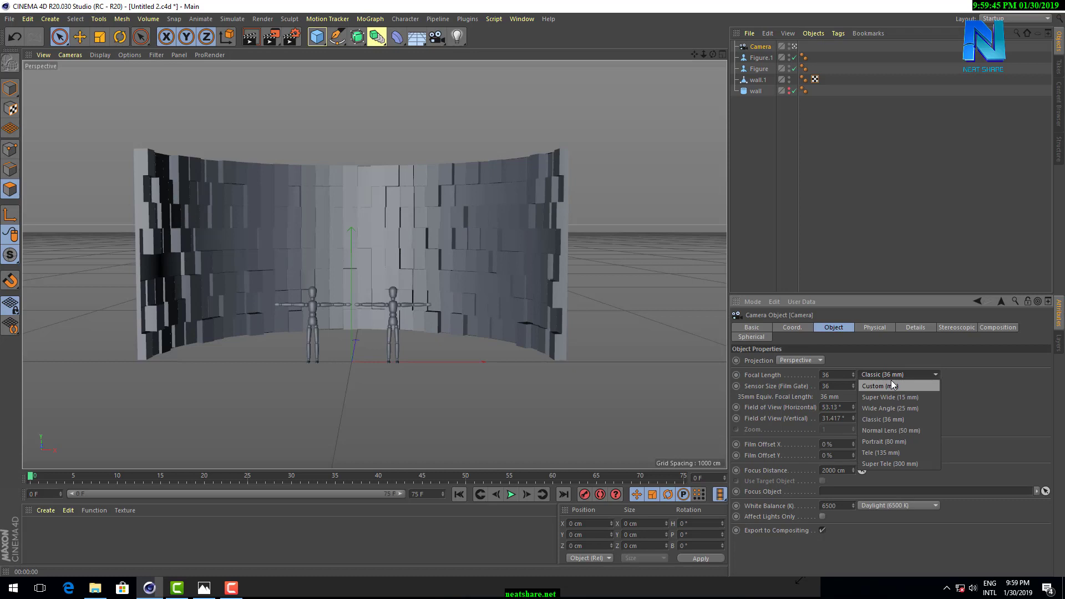
{"action": "left_click", "coordinate": [891, 411]}
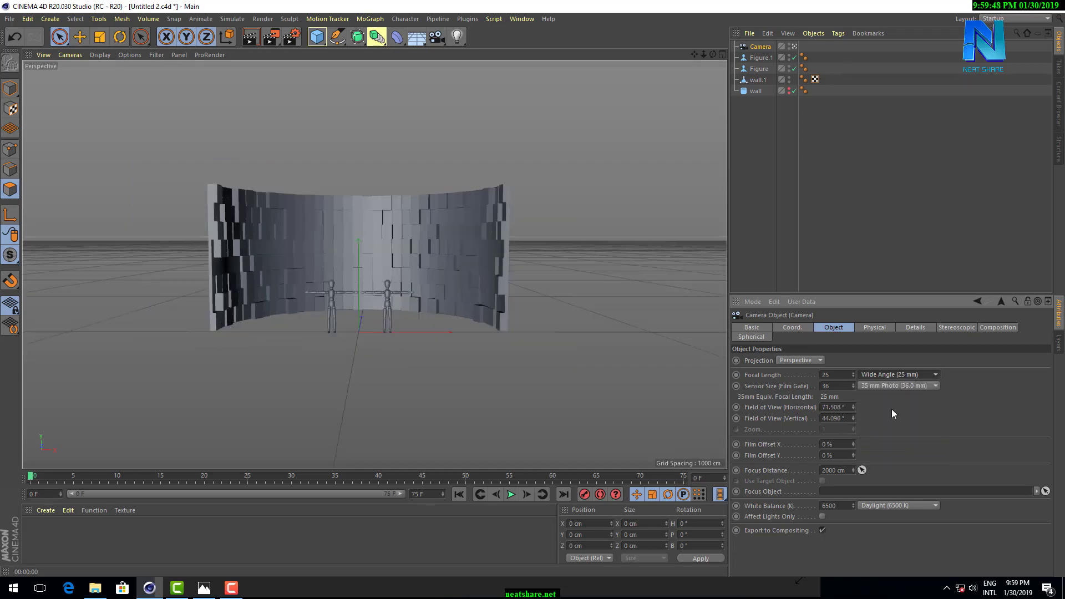
Zero the camera's heading and pitch rotation.
{"action": "left_click", "coordinate": [791, 329]}
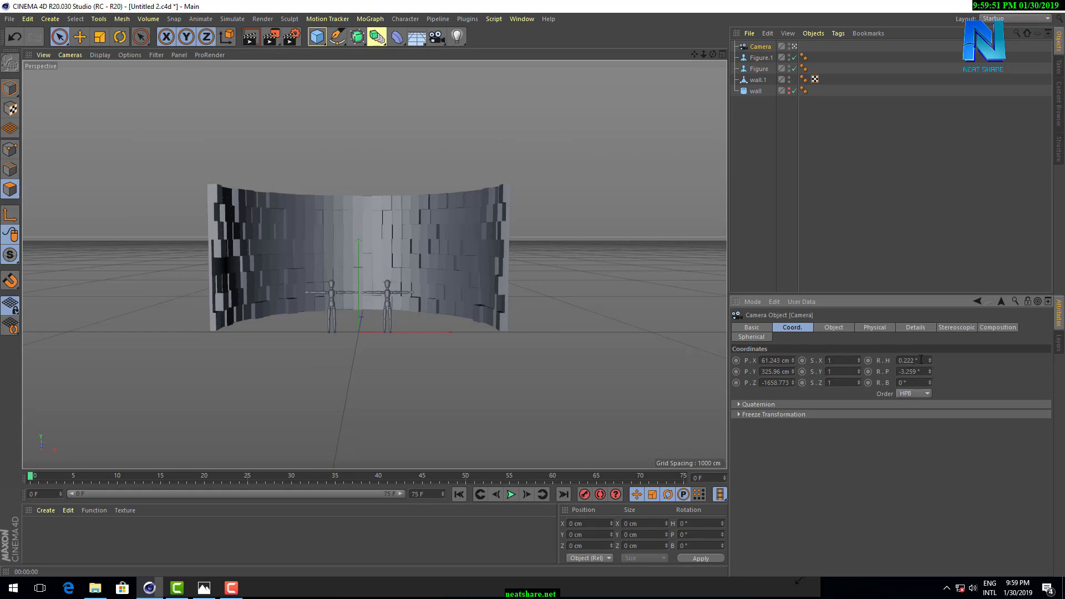
{"action": "left_click_drag", "start_coordinate": [921, 359], "coordinate": [889, 359]}
{"action": "type", "text": "0"}
{"action": "key", "text": "Return"}
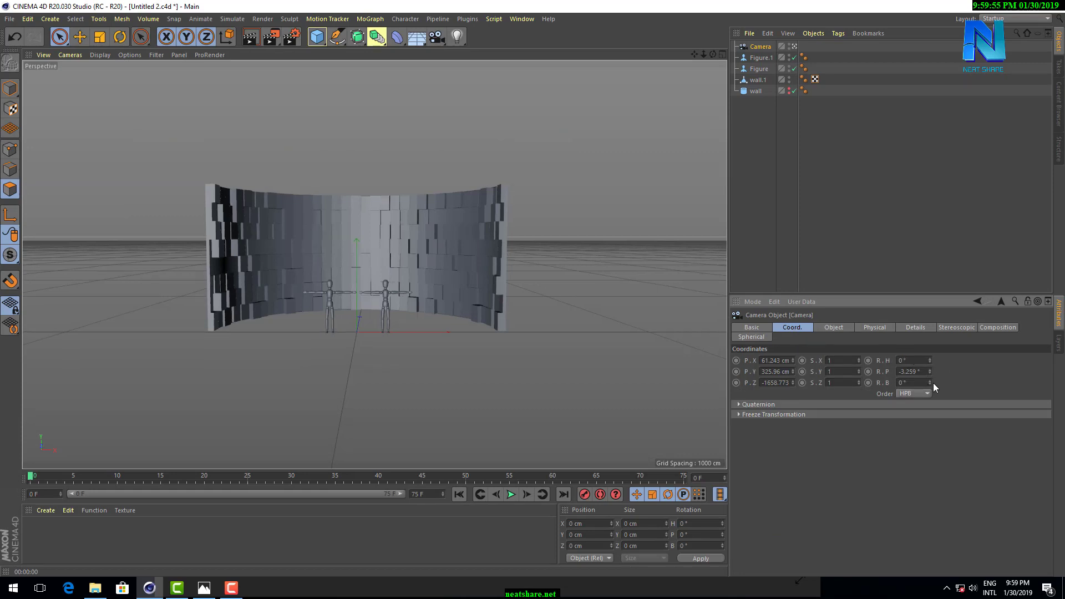
{"action": "left_click", "coordinate": [928, 370]}
{"action": "double_click", "coordinate": [910, 371]}
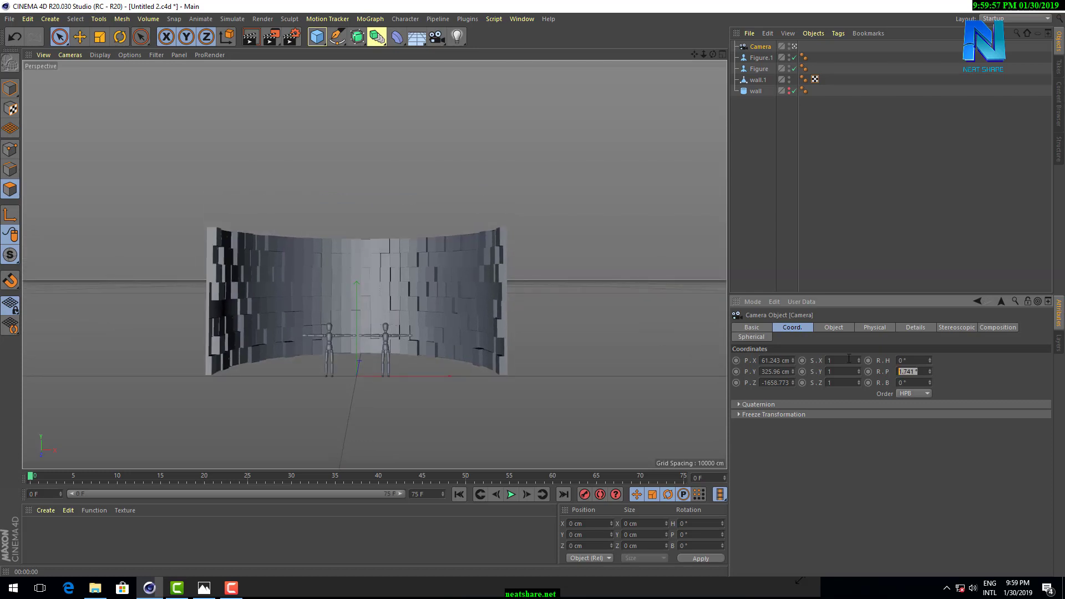
{"action": "type", "text": "0"}
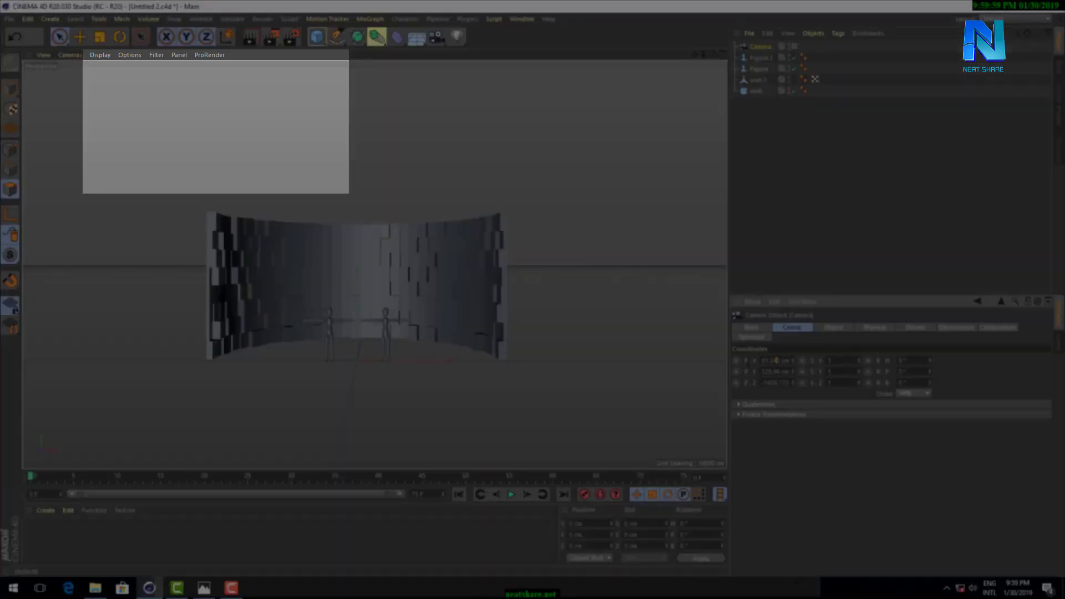
Set the camera position to X 0 cm, Y 0 cm and Z 3 cm.
{"action": "double_click", "coordinate": [775, 360]}
{"action": "type", "text": "0"}
{"action": "key", "text": "Return"}
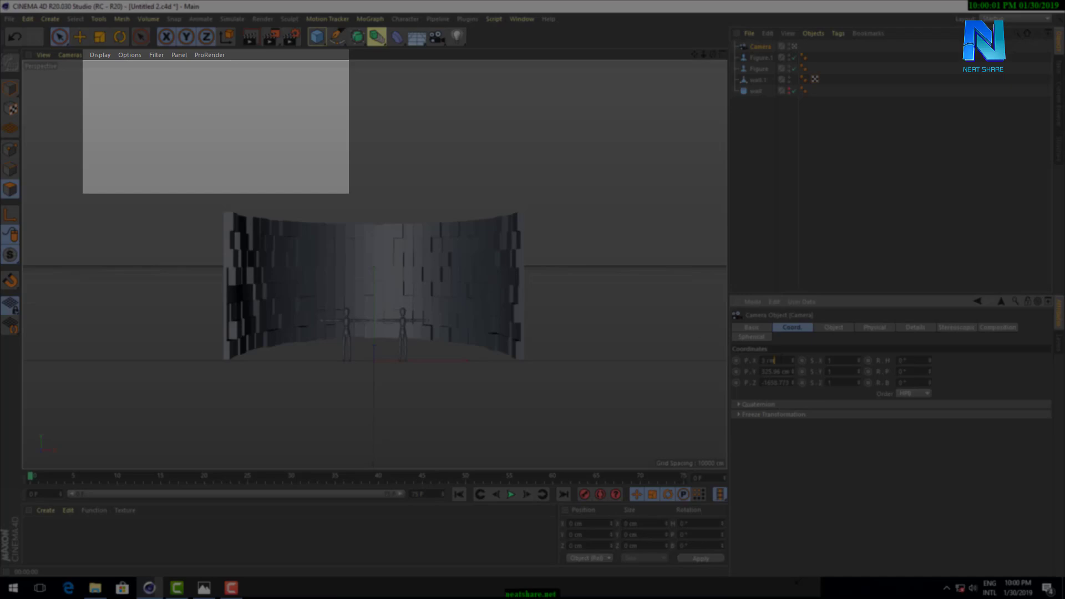
{"action": "double_click", "coordinate": [778, 371]}
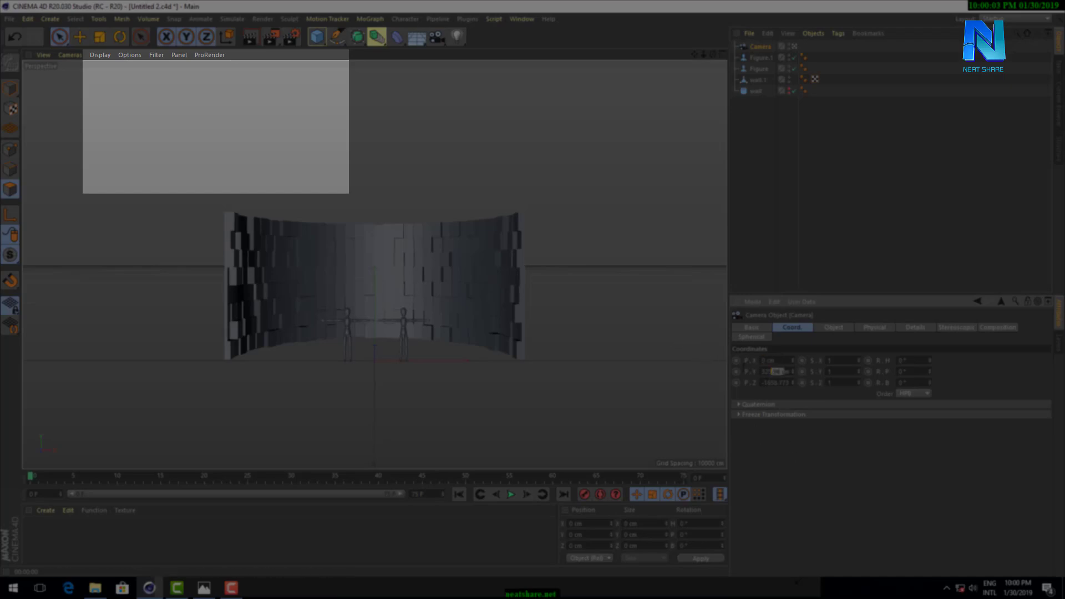
{"action": "type", "text": "0"}
{"action": "key", "text": "Return"}
{"action": "double_click", "coordinate": [775, 382]}
{"action": "type", "text": "3"}
{"action": "key", "text": "Return"}
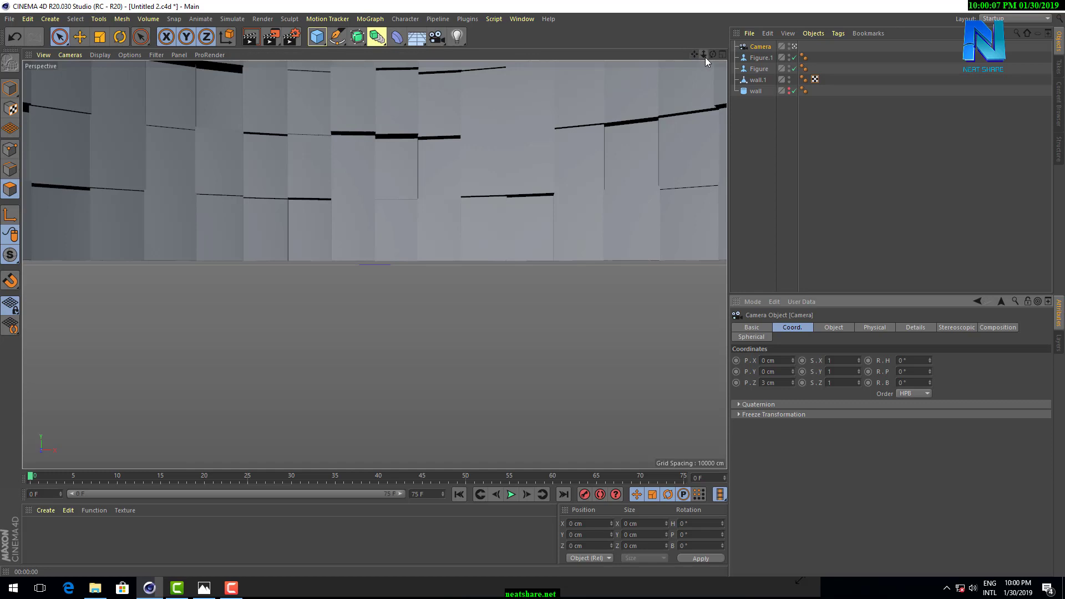
Pull the camera back and raise it so both figures sit centred before the wall.
{"action": "mouse_move", "coordinate": [704, 54]}
{"action": "left_mouse_down"}
{"action": "mouse_move", "coordinate": [610, 54]}
{"action": "mouse_move", "coordinate": [632, 54]}
{"action": "left_mouse_up"}
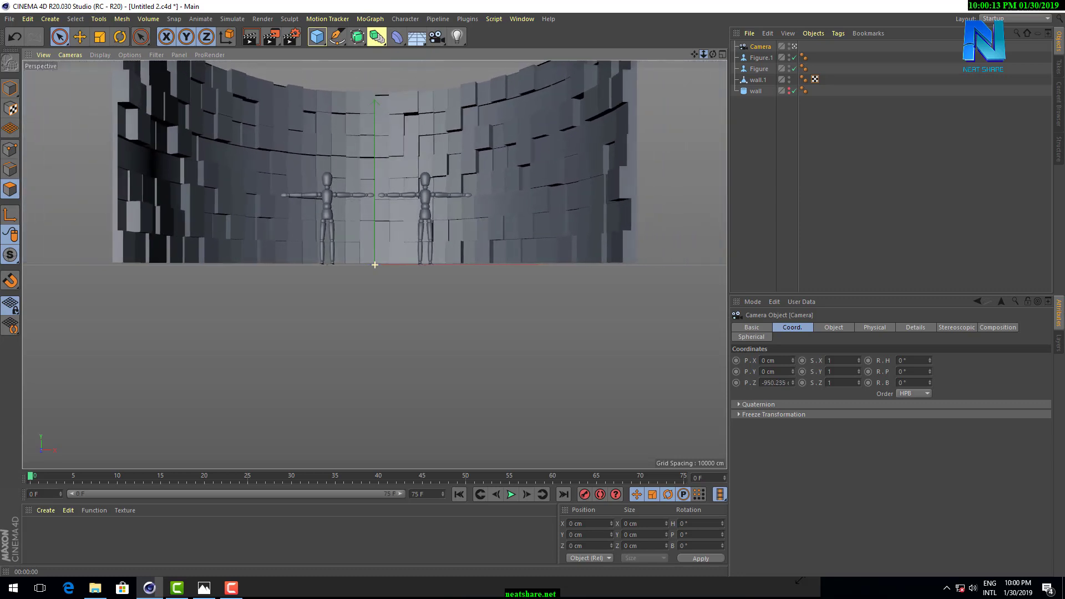
{"action": "mouse_move", "coordinate": [375, 264]}
{"action": "left_mouse_down"}
{"action": "mouse_move", "coordinate": [697, 55]}
{"action": "mouse_move", "coordinate": [699, 127]}
{"action": "left_mouse_up"}
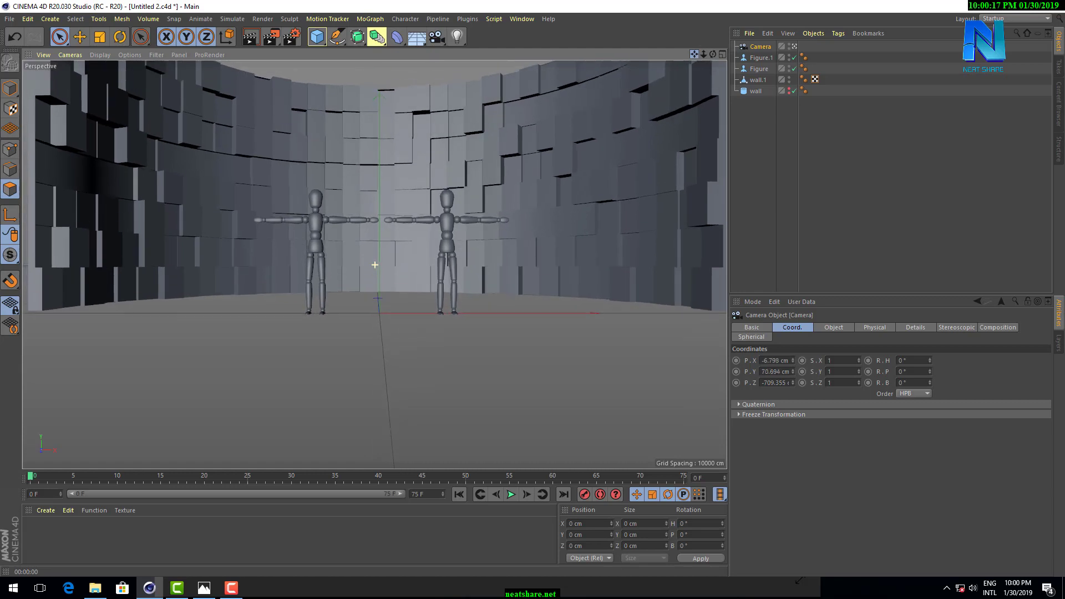
{"action": "left_click_drag", "start_coordinate": [375, 264], "coordinate": [375, 265]}
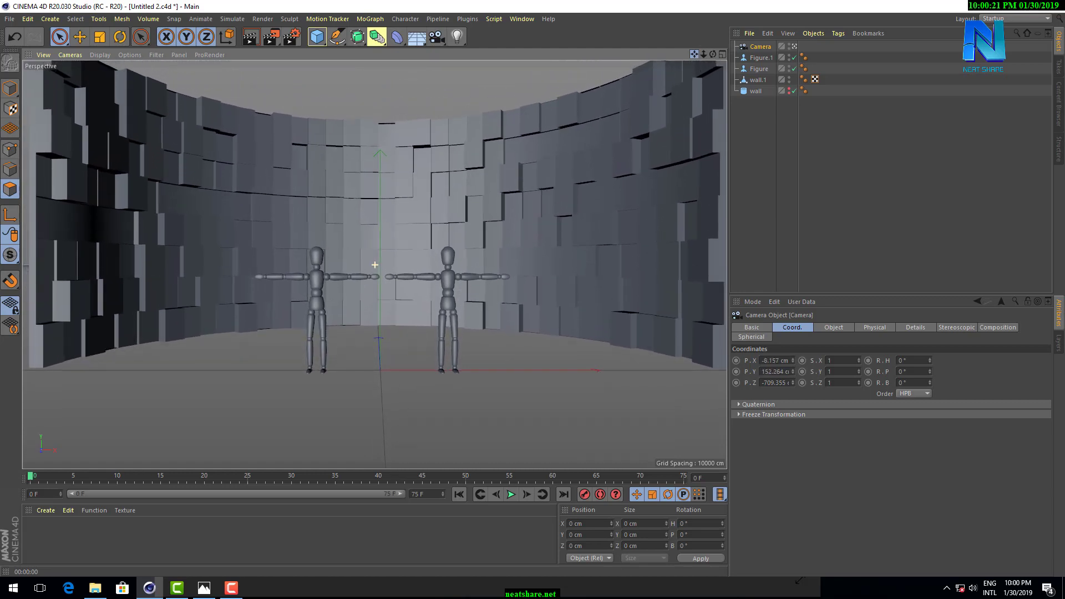
{"action": "left_click_drag", "start_coordinate": [375, 264], "coordinate": [375, 264]}
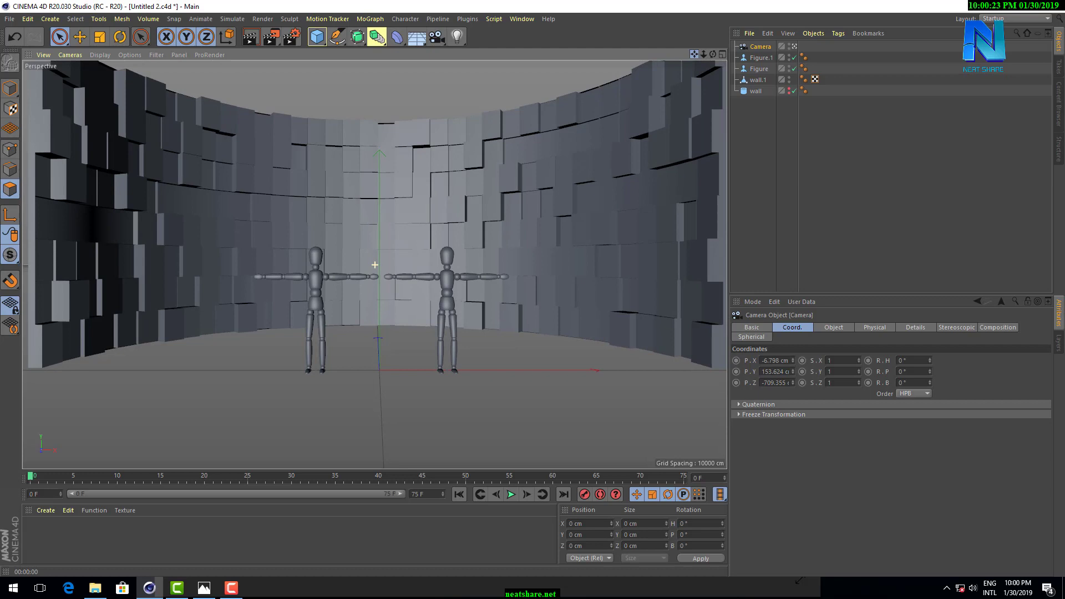
{"action": "left_click_drag", "start_coordinate": [702, 58], "coordinate": [702, 72]}
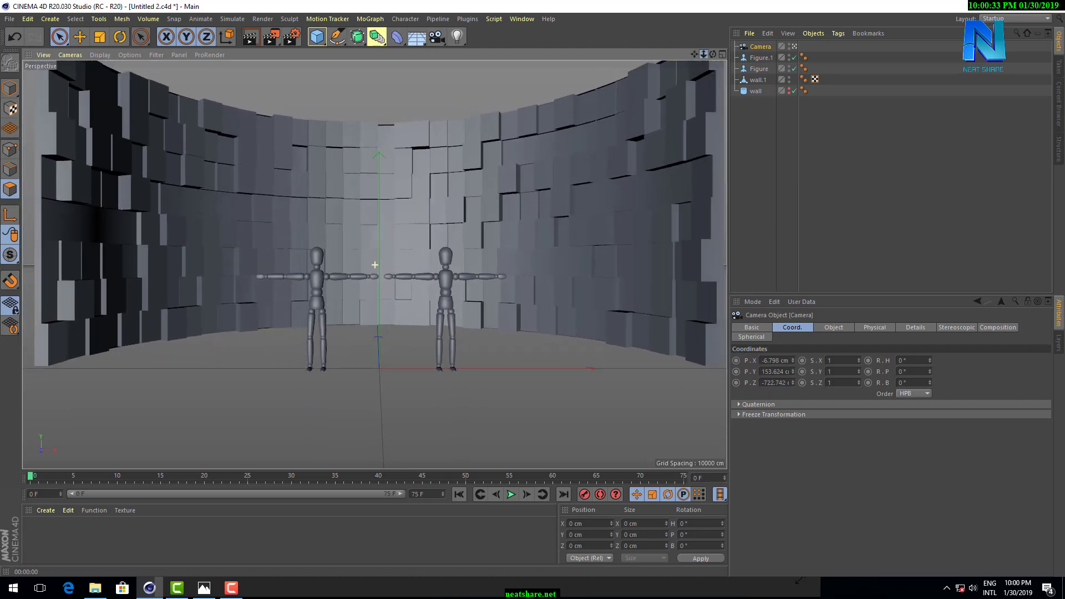
{"action": "left_click", "coordinate": [858, 207]}
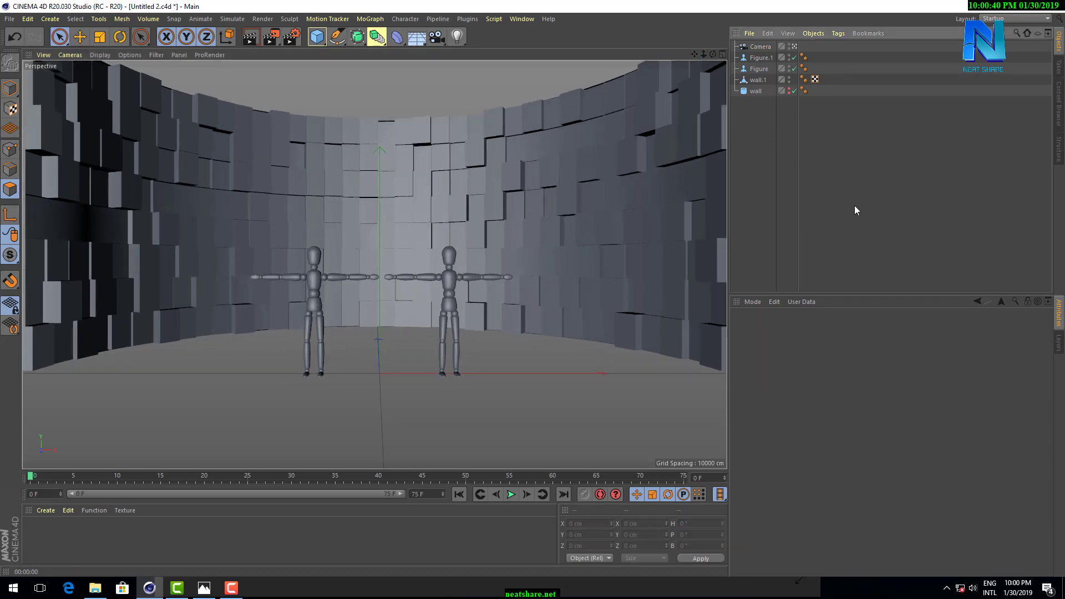
Orbit the scene camera slightly around the stage, nudge it toward the figures, and deselect it.
{"action": "left_click", "coordinate": [761, 48]}
{"action": "left_click_drag", "start_coordinate": [712, 53], "coordinate": [720, 64]}
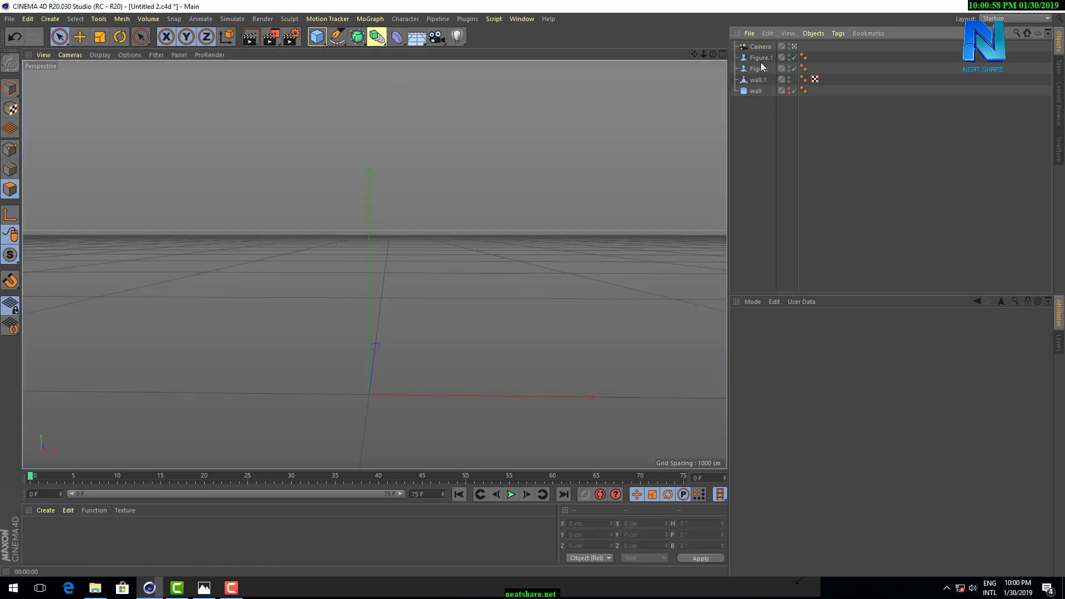
{"action": "left_click_drag", "start_coordinate": [703, 54], "coordinate": [703, 50]}
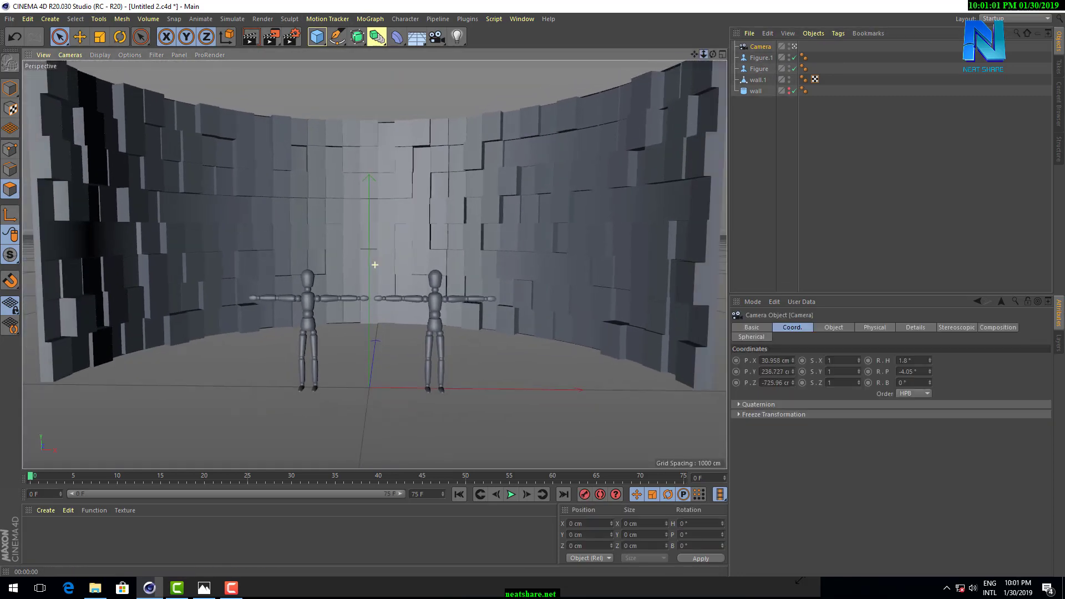
{"action": "left_click", "coordinate": [843, 122]}
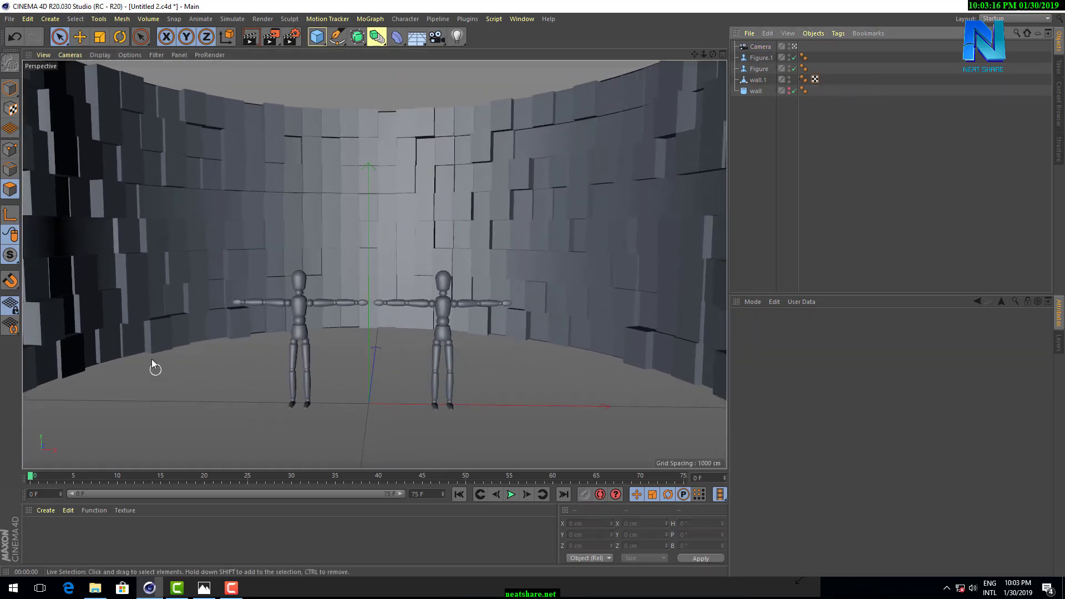
Review news stage.jpg in Photos, minimise it, and show Cinema 4D's primitives palette.
{"action": "left_click", "coordinate": [204, 588]}
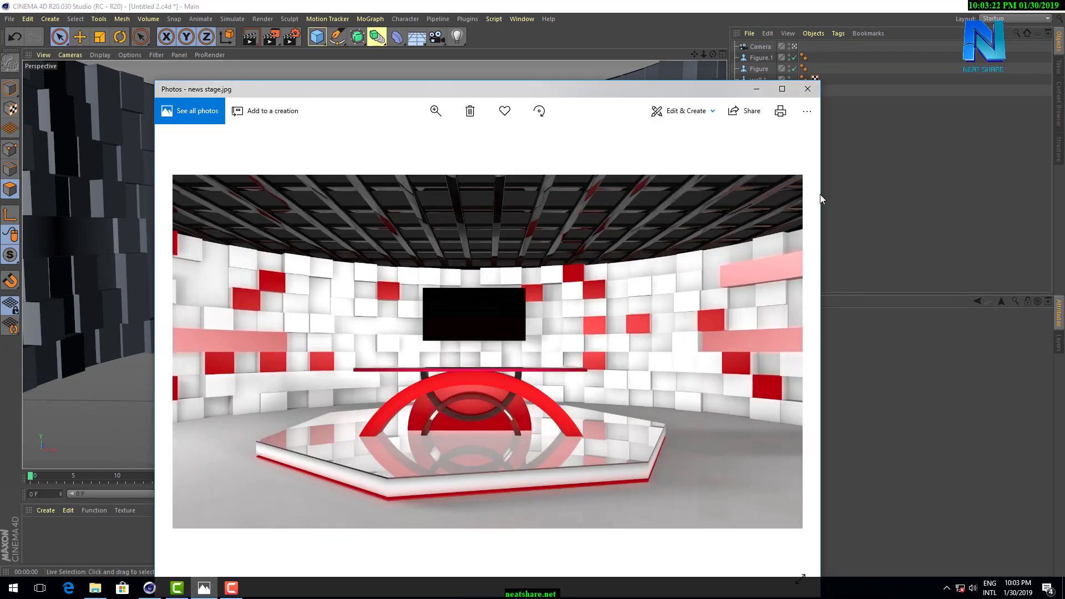
{"action": "left_click", "coordinate": [756, 89]}
{"action": "left_click", "coordinate": [313, 39]}
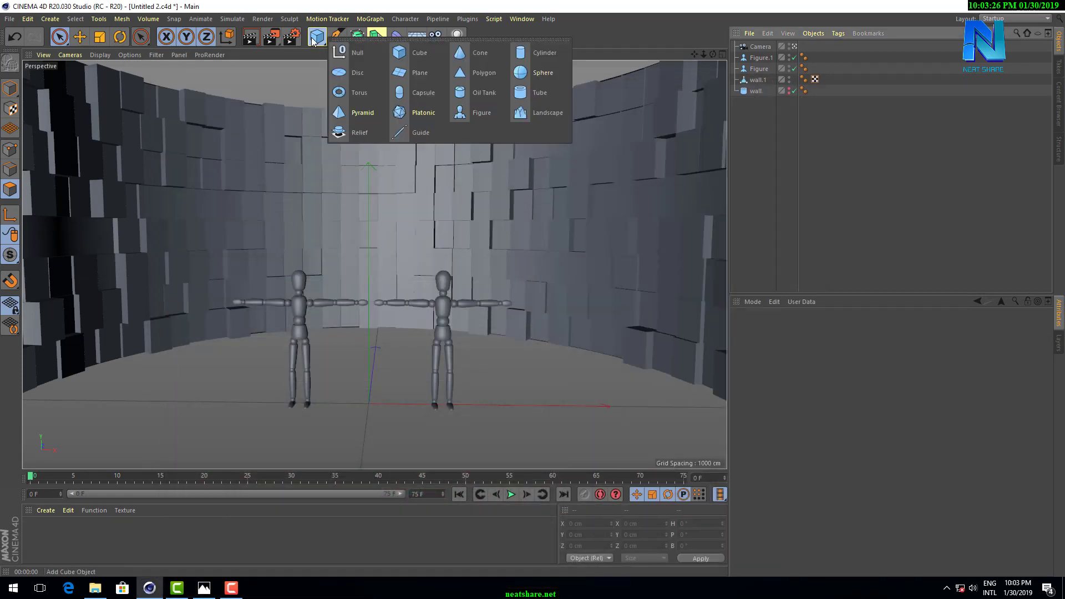
Add a Disc primitive with an 800 cm outer radius.
{"action": "left_click", "coordinate": [350, 74]}
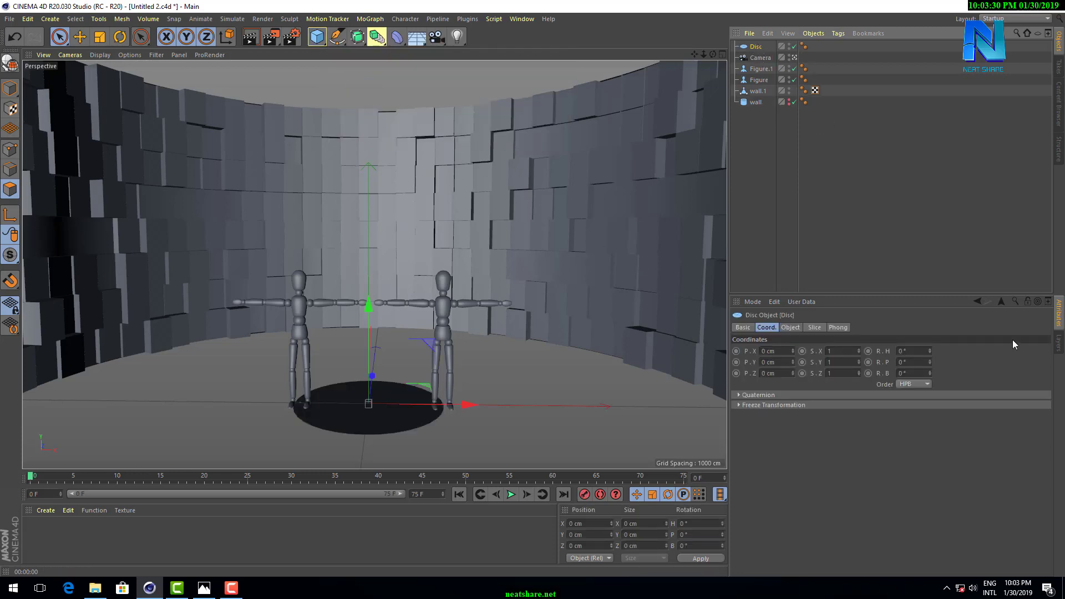
{"action": "left_click", "coordinate": [790, 328]}
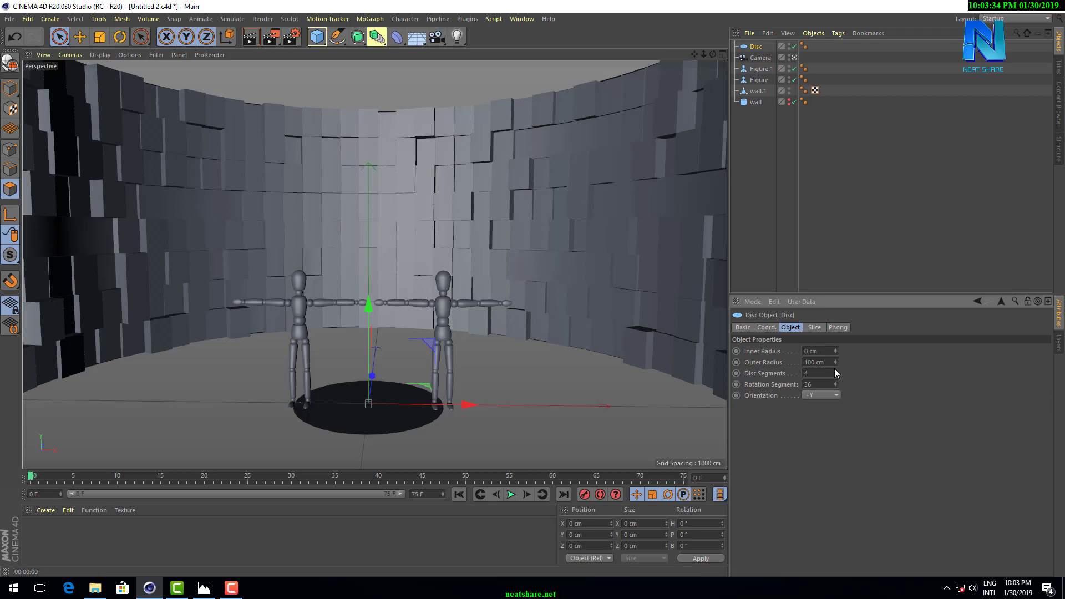
{"action": "left_click_drag", "start_coordinate": [835, 364], "coordinate": [937, 362]}
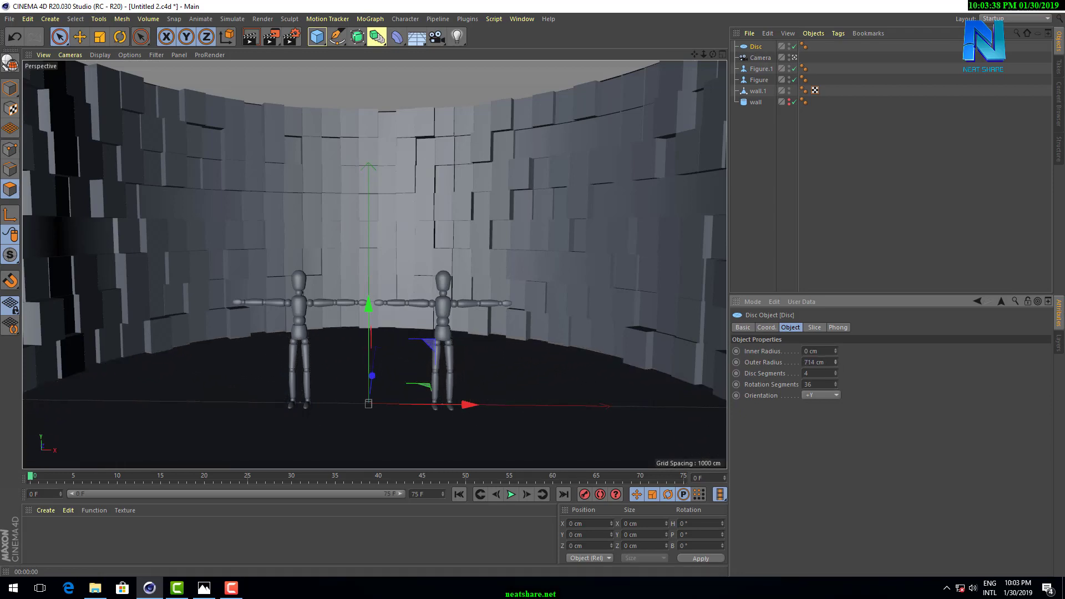
{"action": "key", "text": "Return"}
{"action": "type", "text": "80"}
{"action": "type", "text": "0"}
In the four-view layout, raise the disc about 2.874 cm.
{"action": "left_click", "coordinate": [722, 55]}
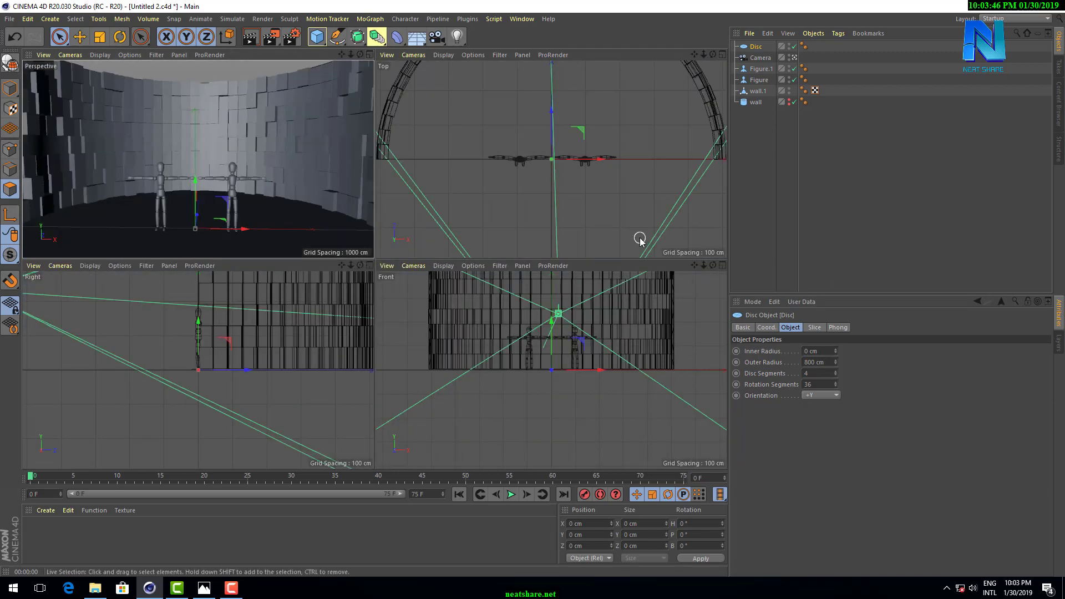
{"action": "left_click_drag", "start_coordinate": [704, 265], "coordinate": [720, 265]}
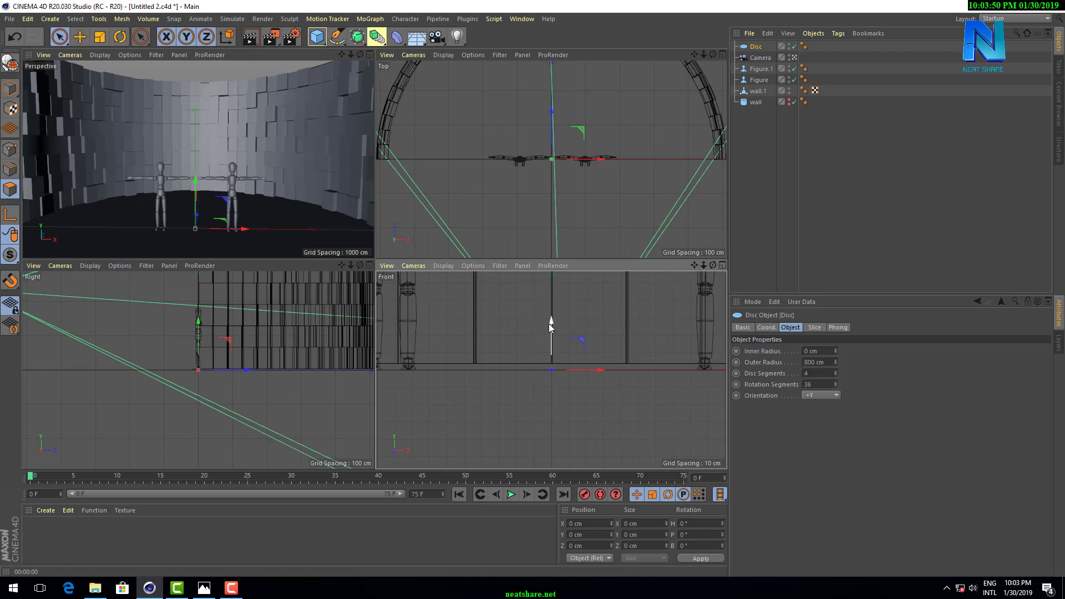
{"action": "left_click_drag", "start_coordinate": [550, 327], "coordinate": [550, 319]}
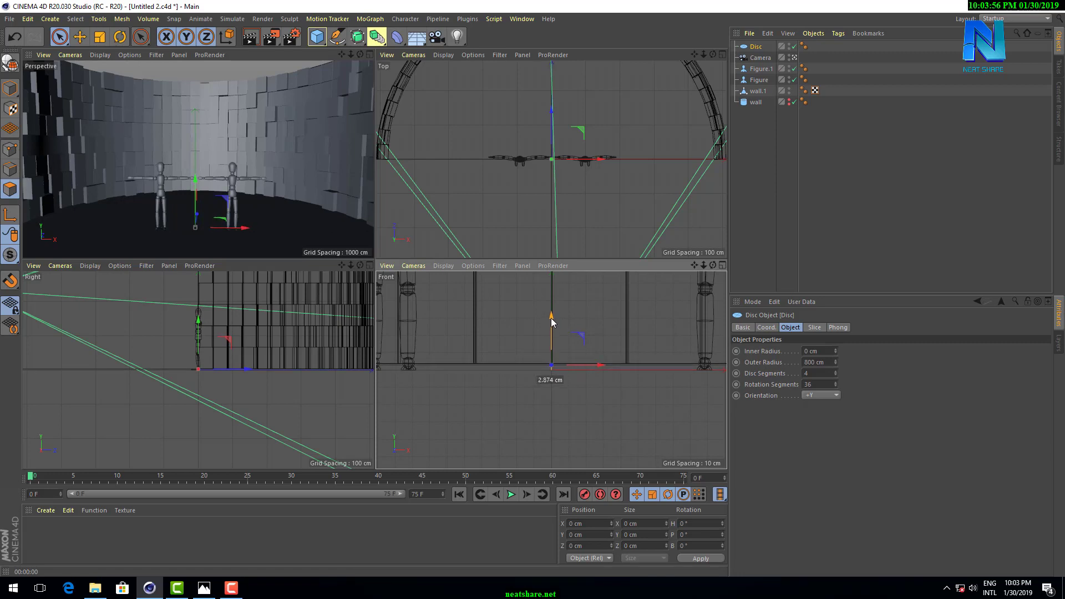
{"action": "left_click_drag", "start_coordinate": [550, 317], "coordinate": [551, 318]}
{"action": "left_click_drag", "start_coordinate": [551, 318], "coordinate": [551, 317]}
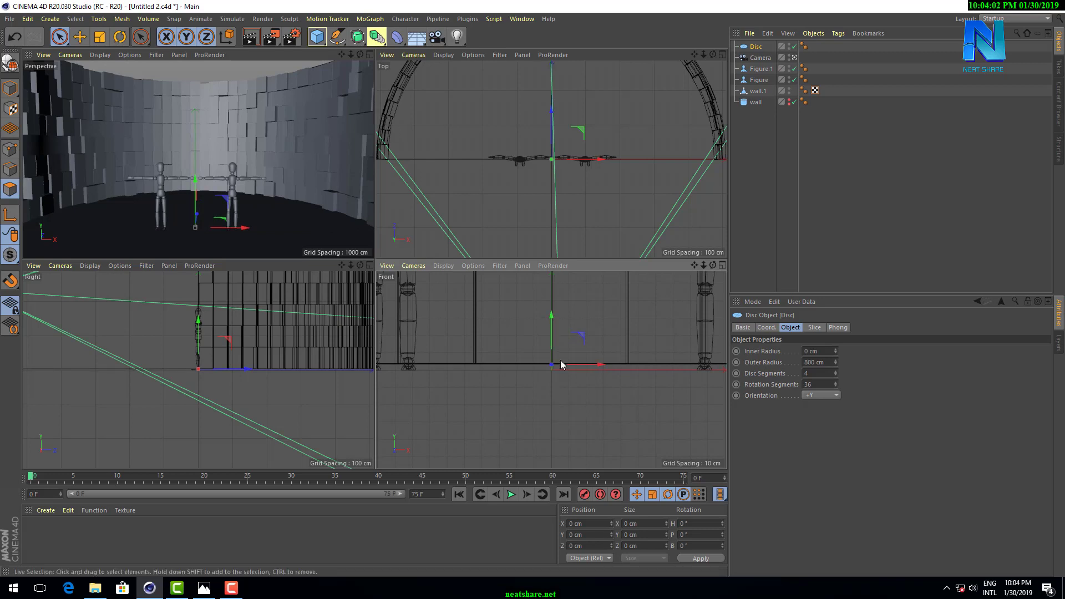
Lift Figure and Figure.1 slightly, then return to the perspective view with nothing selected.
{"action": "left_click", "coordinate": [769, 71]}
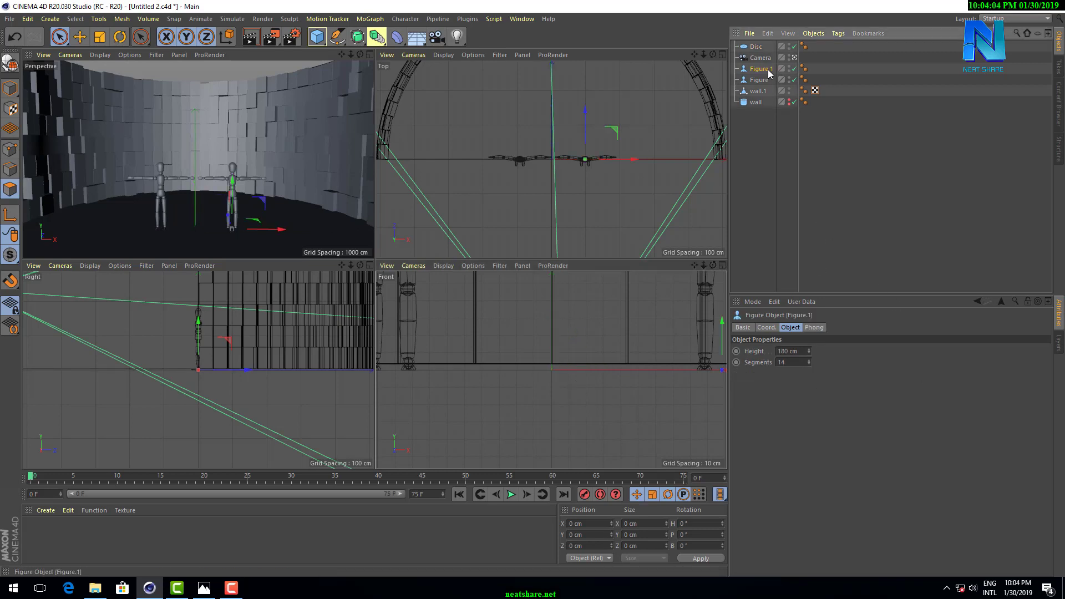
{"action": "left_click", "coordinate": [758, 79], "text": "ctrl"}
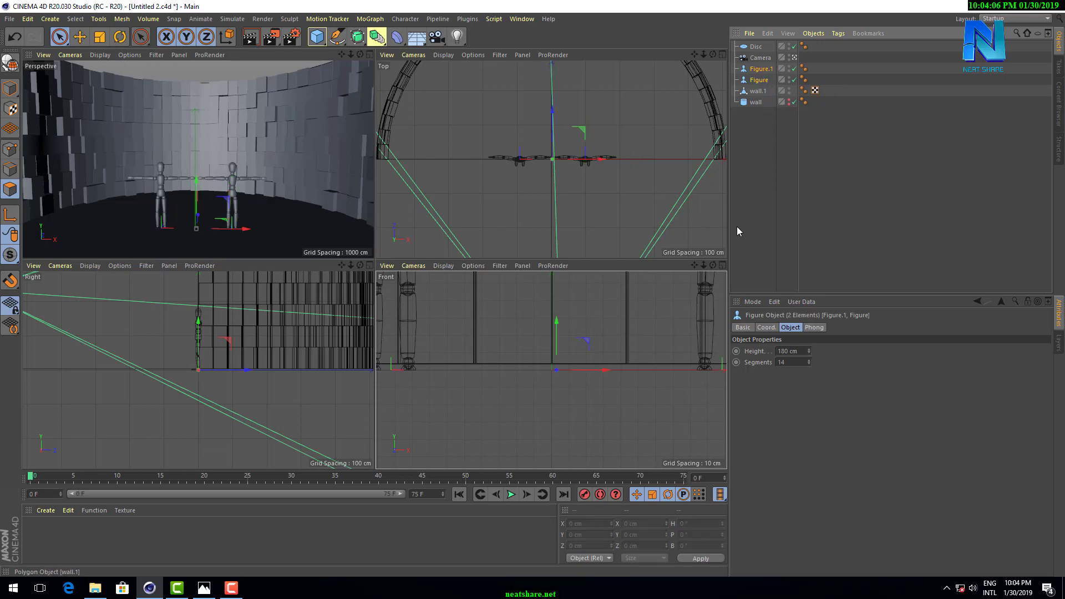
{"action": "left_click_drag", "start_coordinate": [555, 319], "coordinate": [557, 315]}
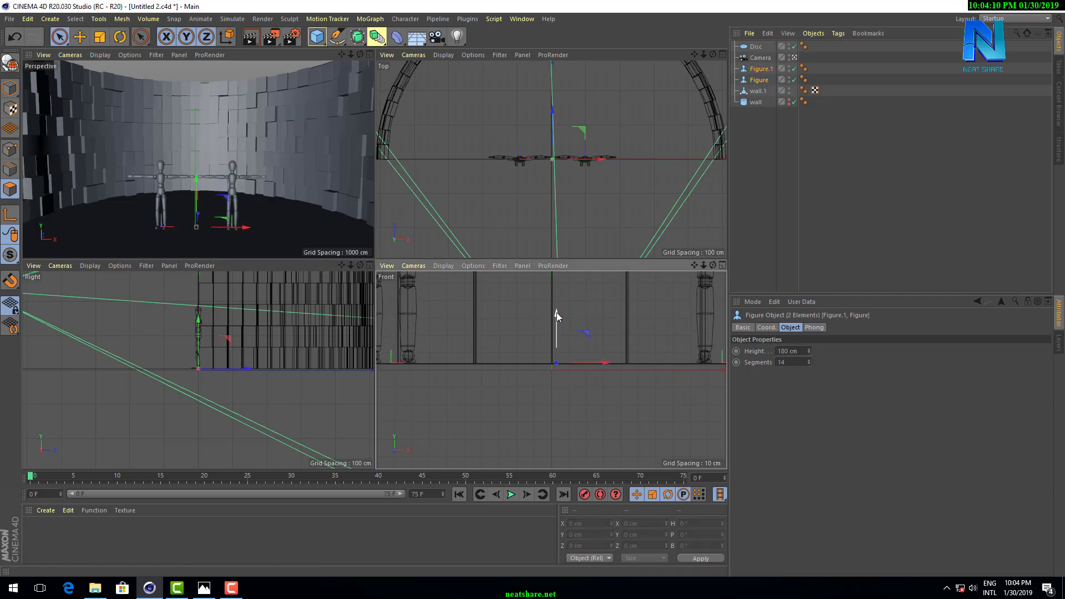
{"action": "left_click", "coordinate": [370, 54]}
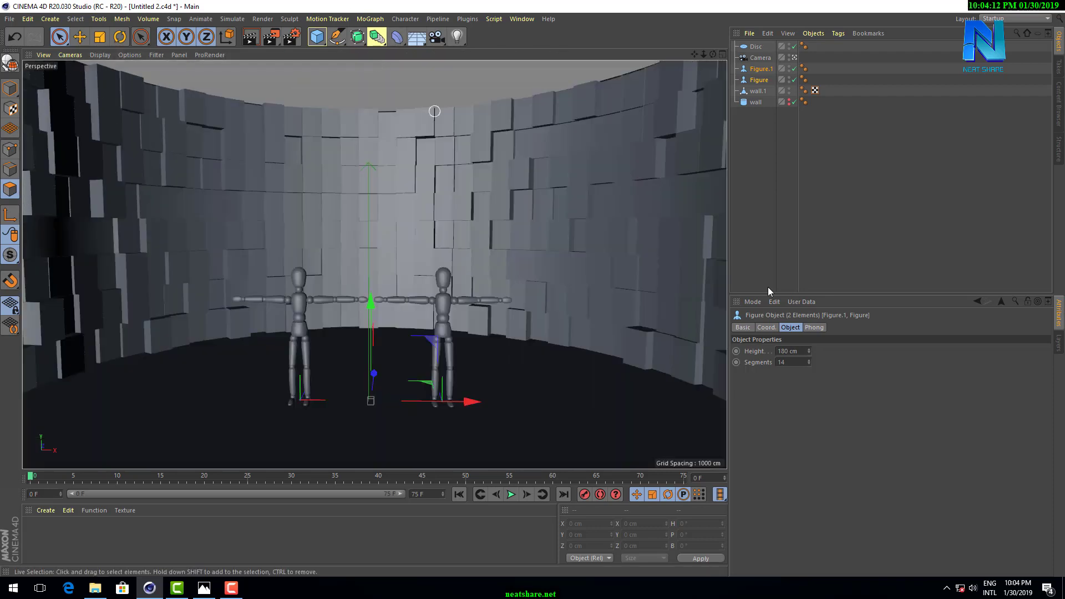
{"action": "left_click", "coordinate": [933, 258]}
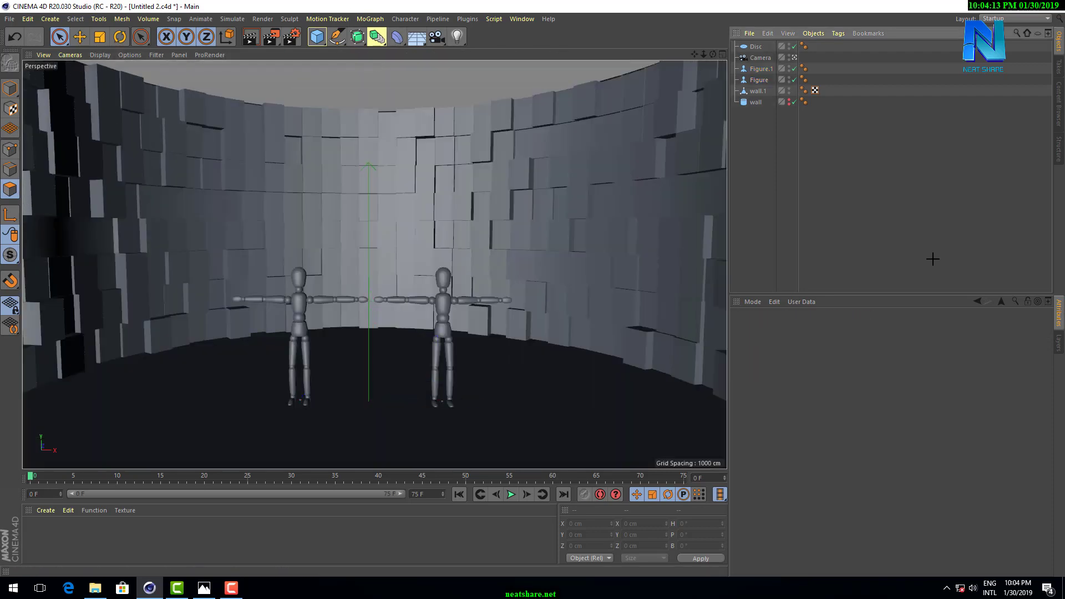
{"action": "left_click", "coordinate": [762, 72]}
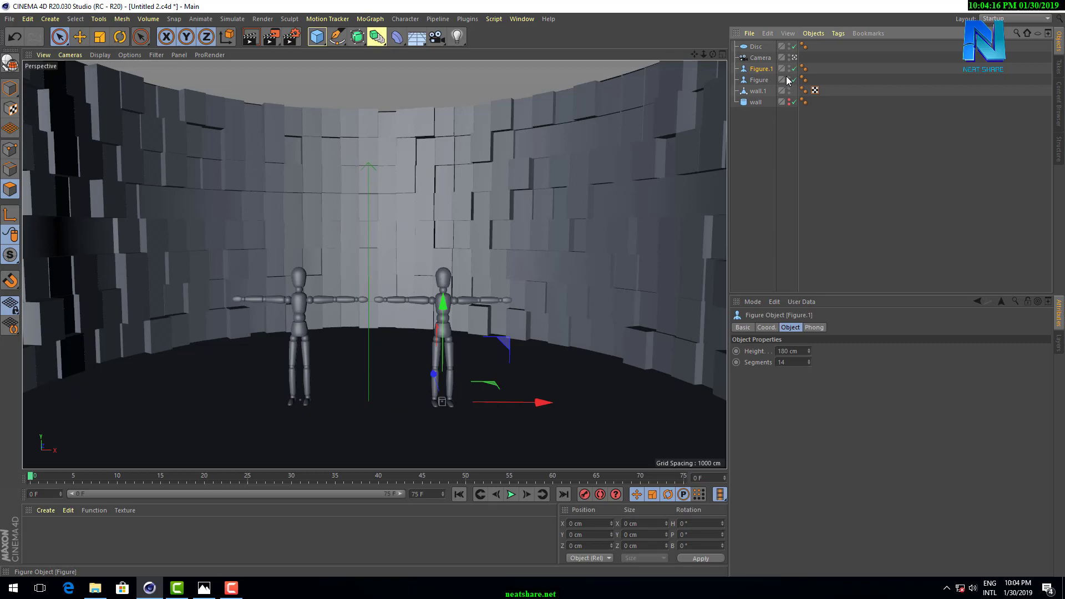
{"action": "key", "text": "Return"}
{"action": "left_click", "coordinate": [910, 216]}
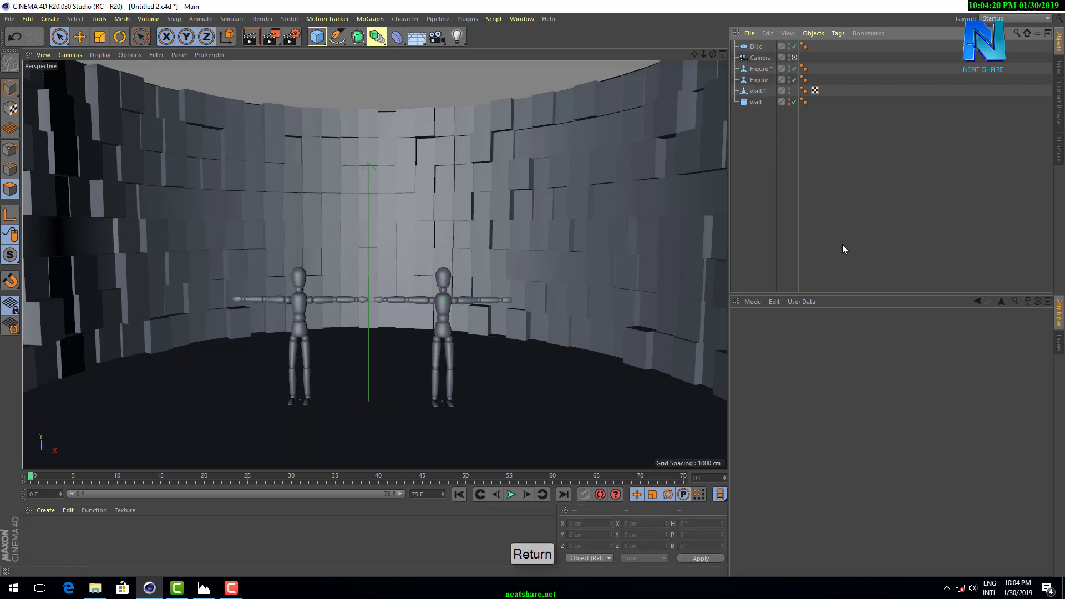
{"action": "left_click", "coordinate": [203, 588]}
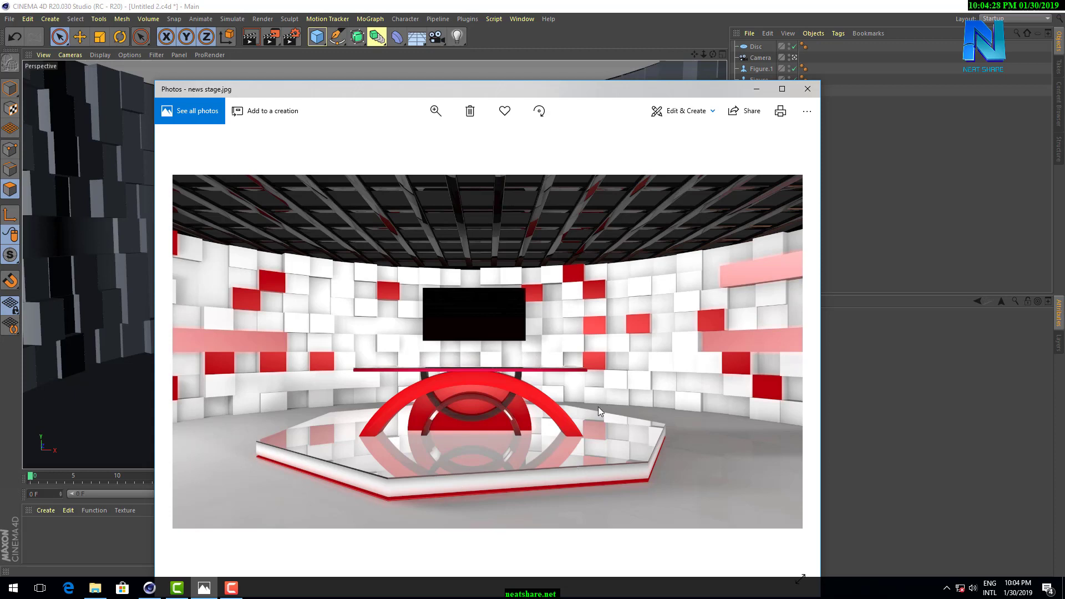
Add a Cylinder and set its height to 5 cm.
{"action": "left_click", "coordinate": [754, 90]}
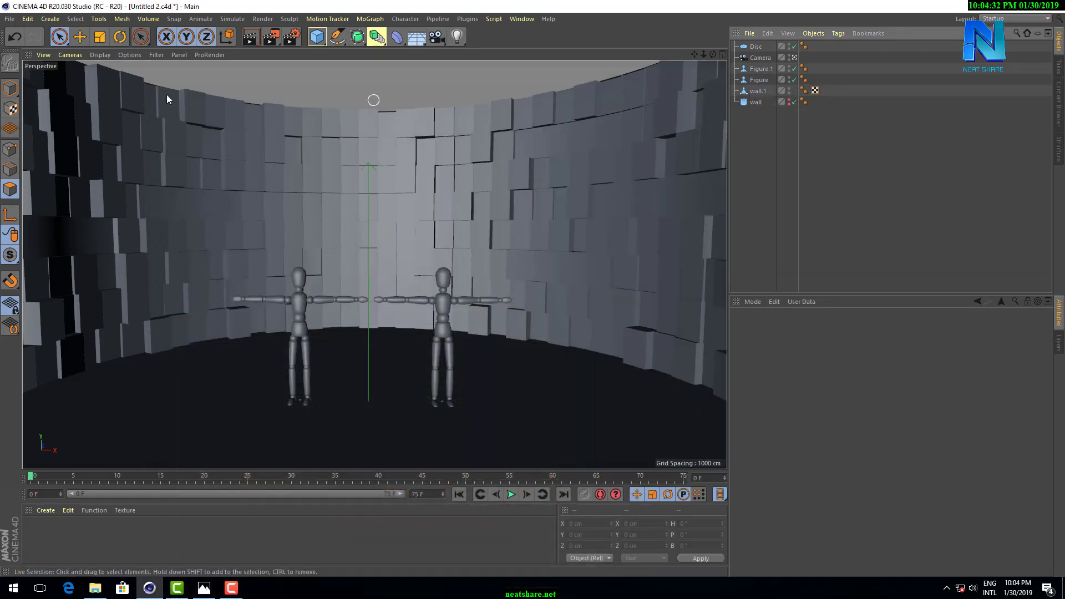
{"action": "left_click", "coordinate": [321, 39]}
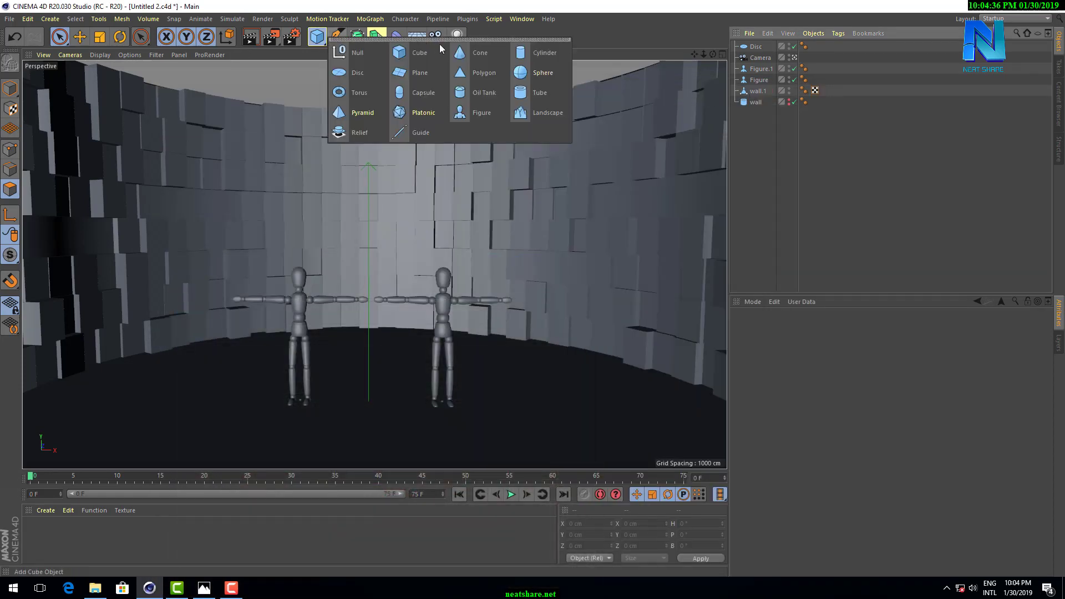
{"action": "left_click", "coordinate": [534, 52]}
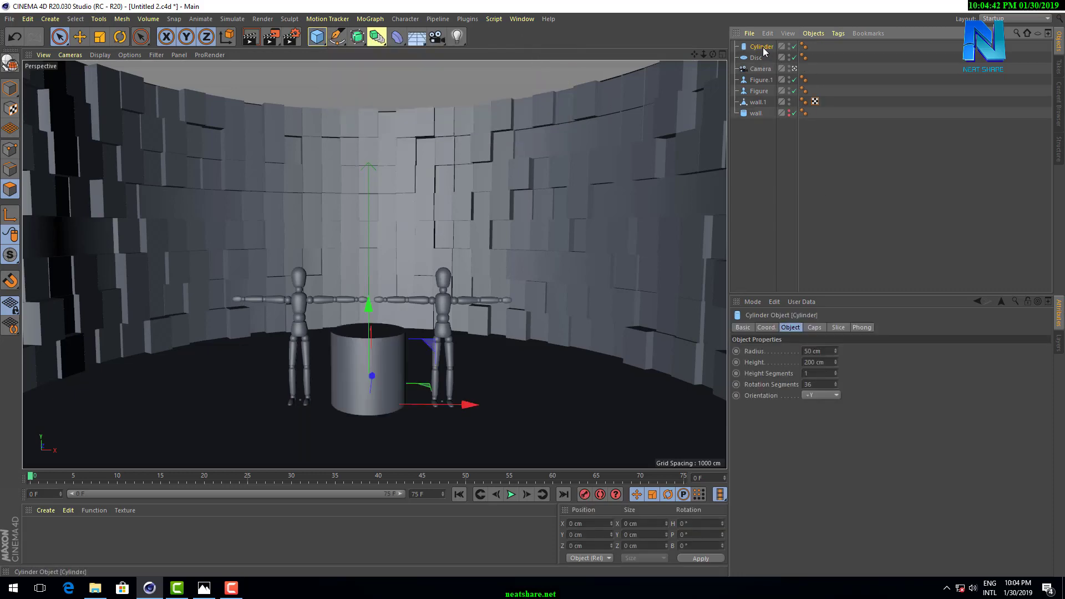
{"action": "left_click", "coordinate": [829, 363]}
{"action": "left_click_drag", "start_coordinate": [799, 365], "coordinate": [784, 374]}
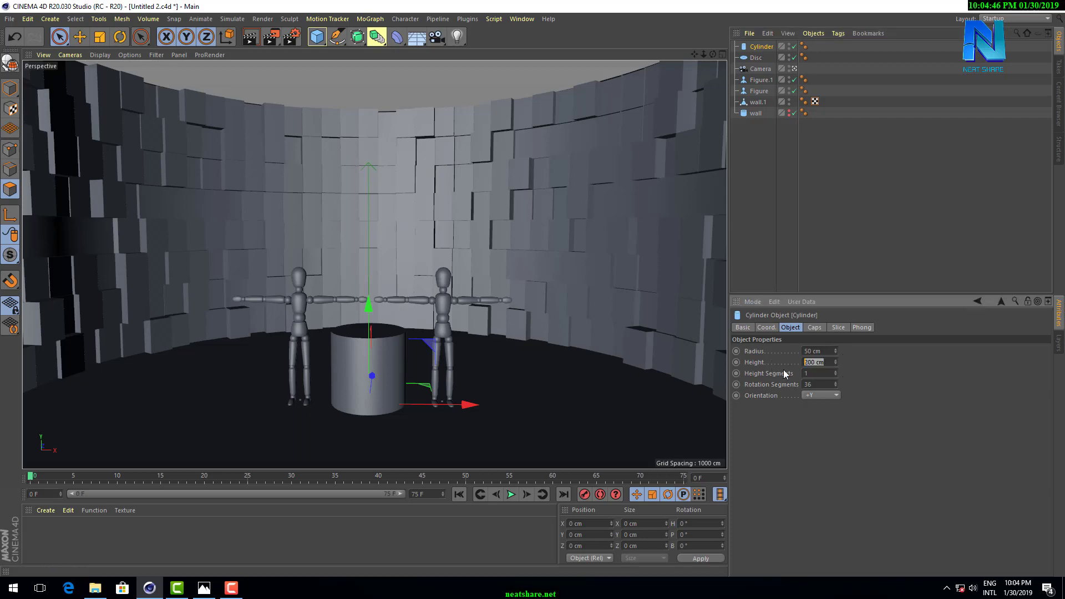
{"action": "type", "text": "5"}
{"action": "key", "text": "Return"}
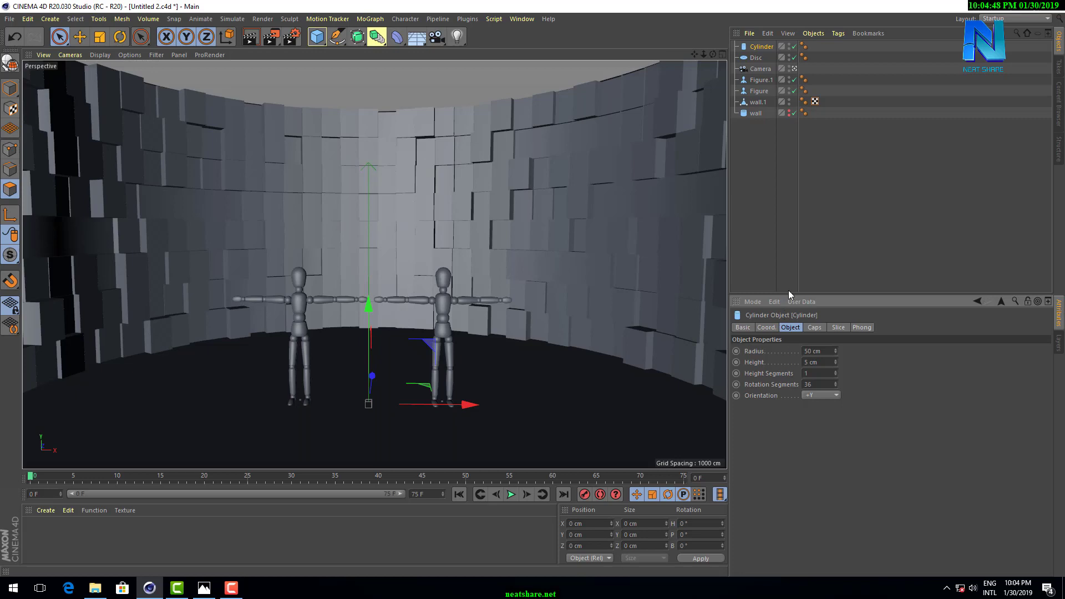
Raise the flat cylinder slightly and hide both figures.
{"action": "left_click", "coordinate": [721, 53]}
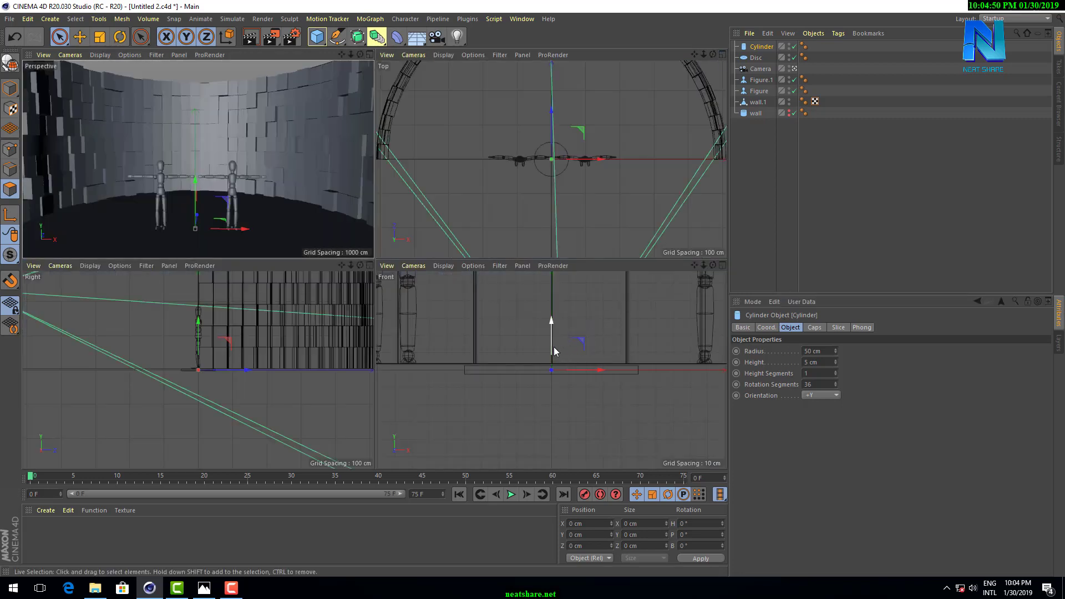
{"action": "left_click_drag", "start_coordinate": [552, 331], "coordinate": [553, 319]}
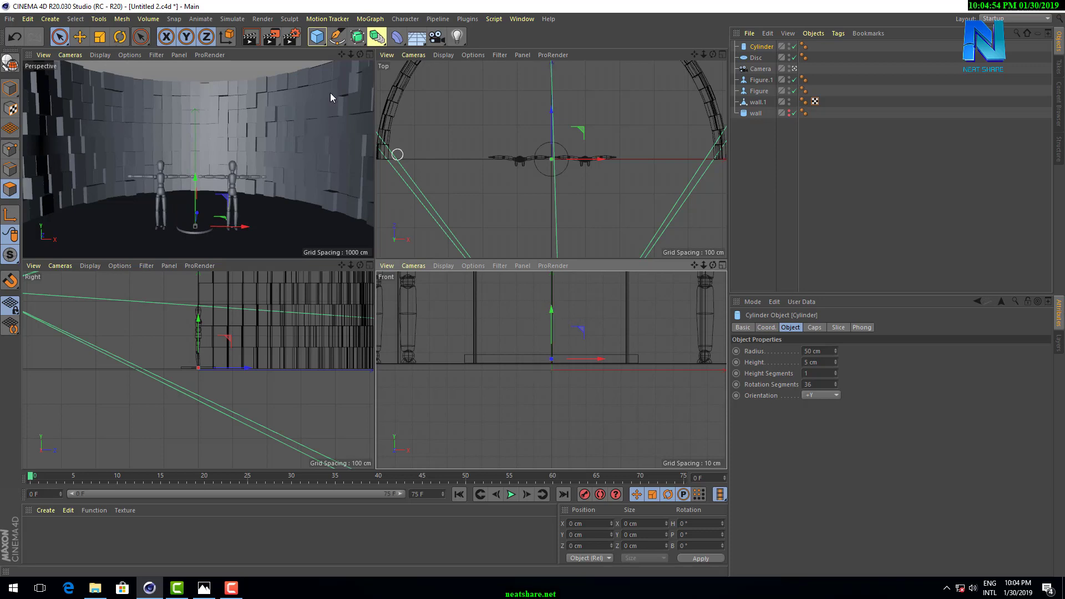
{"action": "left_click", "coordinate": [369, 54]}
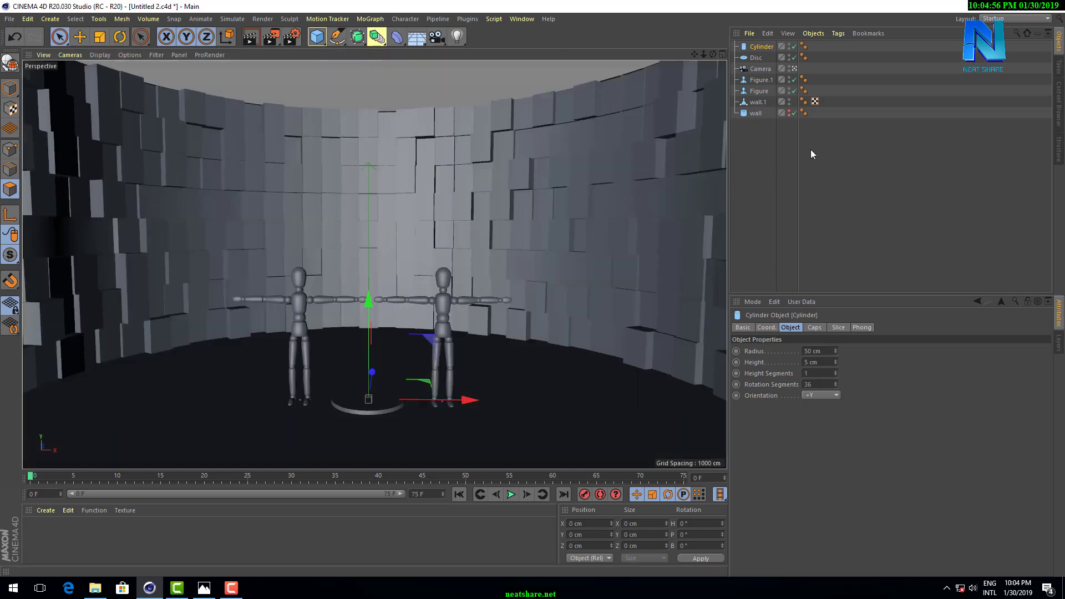
{"action": "left_click", "coordinate": [794, 80]}
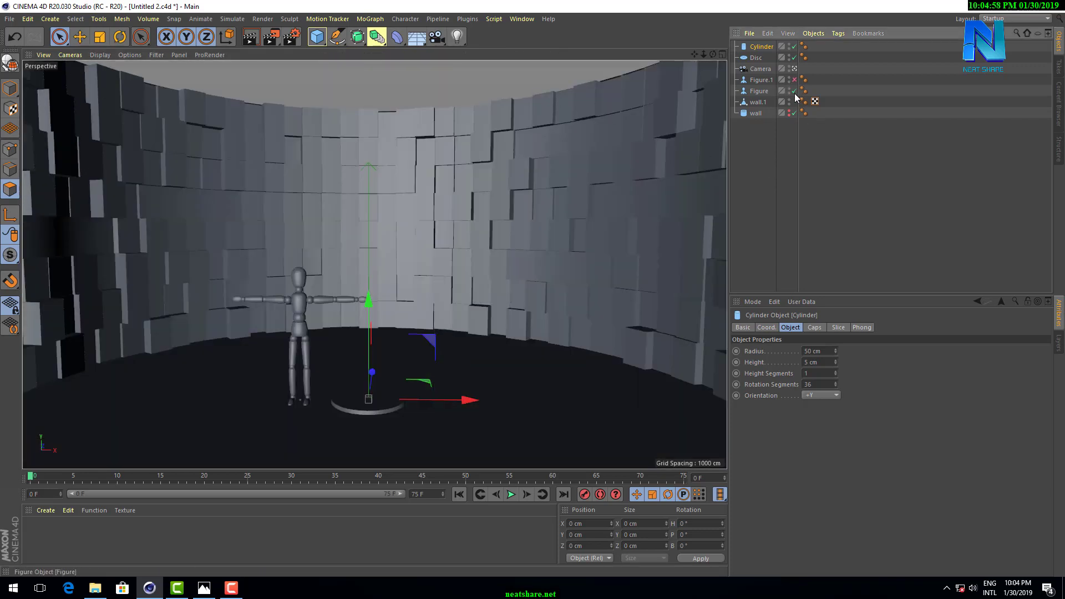
{"action": "left_click", "coordinate": [793, 91]}
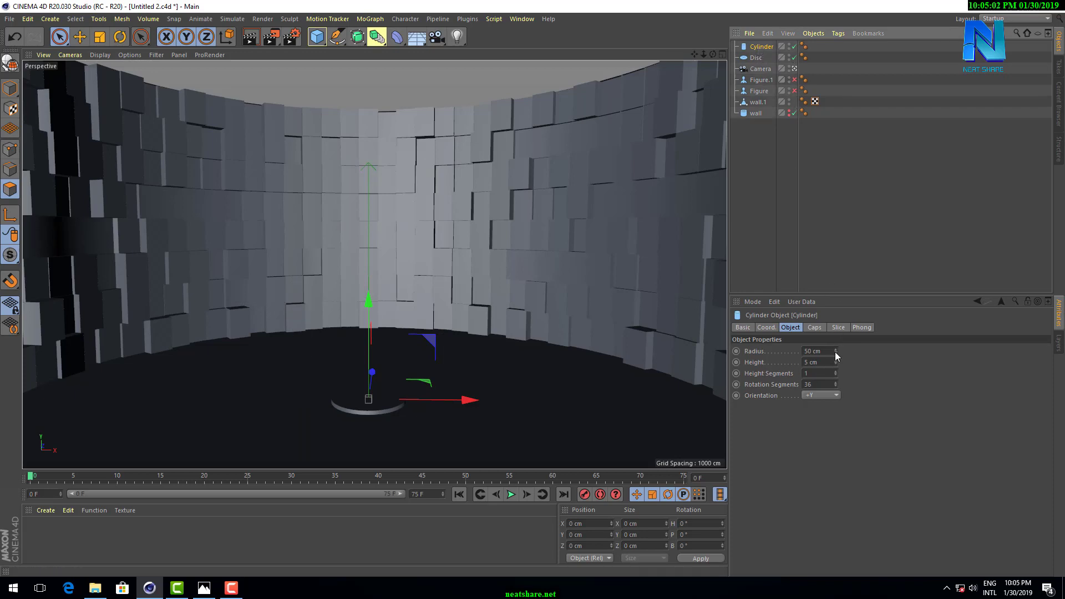
Widen the cylinder to about 265 cm radius and move it back toward the curved wall.
{"action": "left_click_drag", "start_coordinate": [834, 352], "coordinate": [834, 249]}
{"action": "mouse_move", "coordinate": [835, 350]}
{"action": "left_mouse_down"}
{"action": "mouse_move", "coordinate": [835, 333]}
{"action": "mouse_move", "coordinate": [835, 344]}
{"action": "left_mouse_up"}
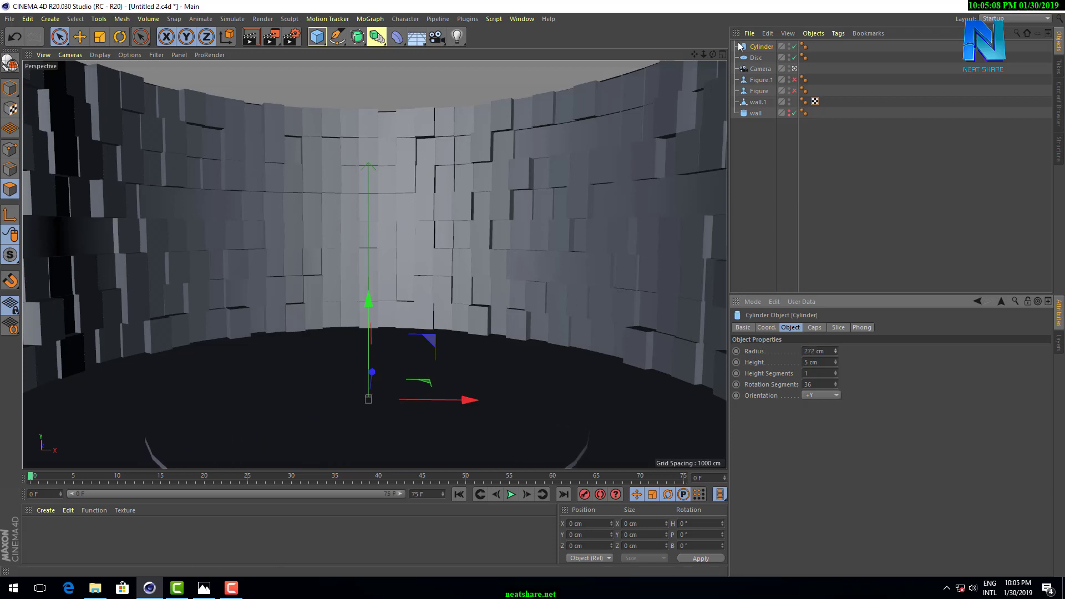
{"action": "left_click", "coordinate": [721, 54]}
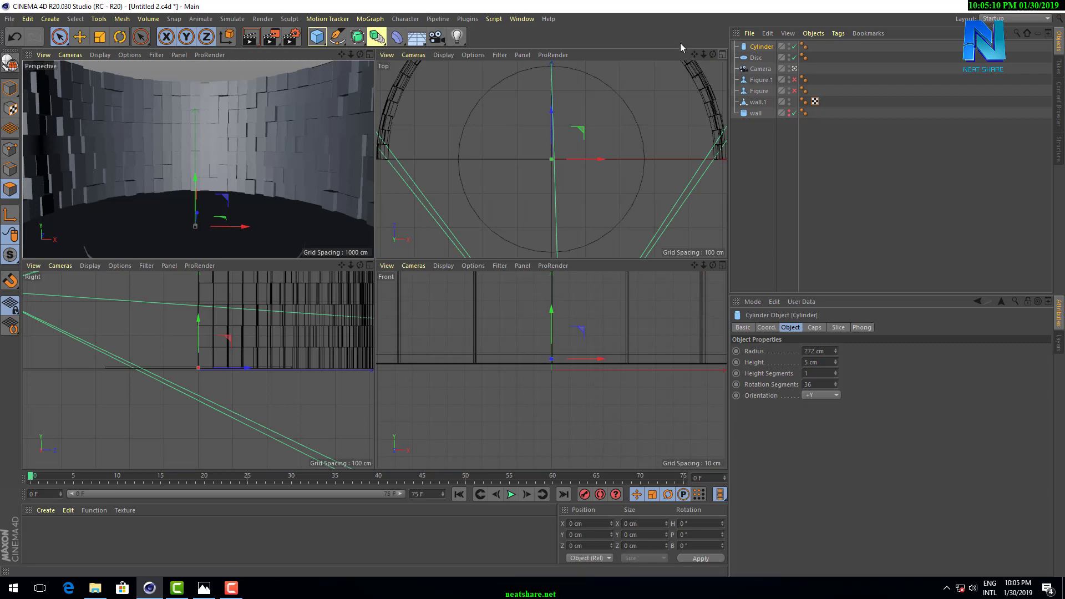
{"action": "mouse_move", "coordinate": [712, 54]}
{"action": "left_mouse_down"}
{"action": "mouse_move", "coordinate": [533, 114]}
{"action": "mouse_move", "coordinate": [555, 76]}
{"action": "left_mouse_up"}
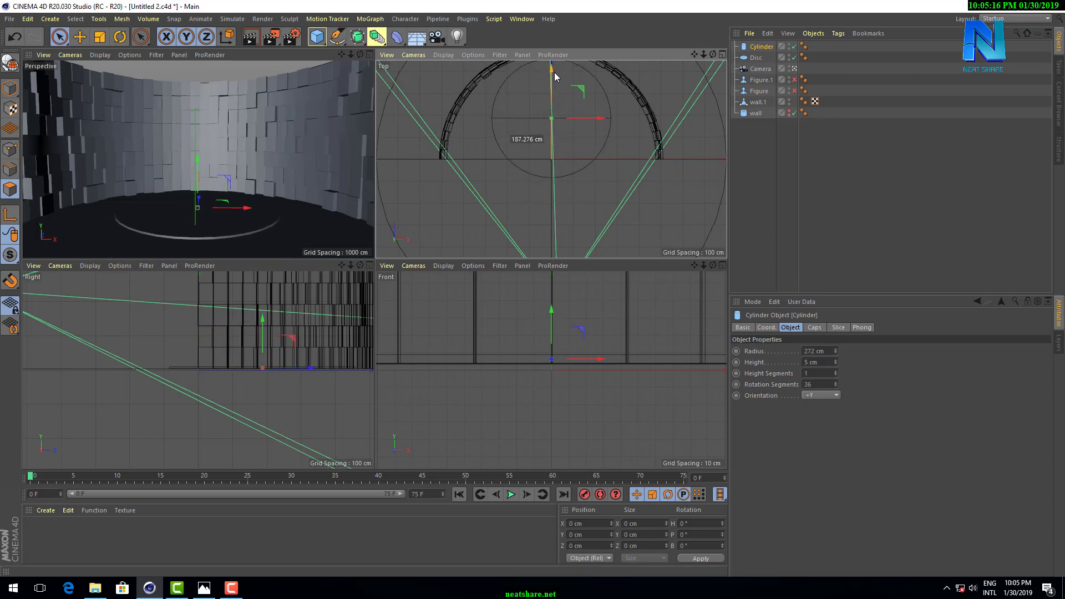
{"action": "left_click_drag", "start_coordinate": [555, 77], "coordinate": [555, 80]}
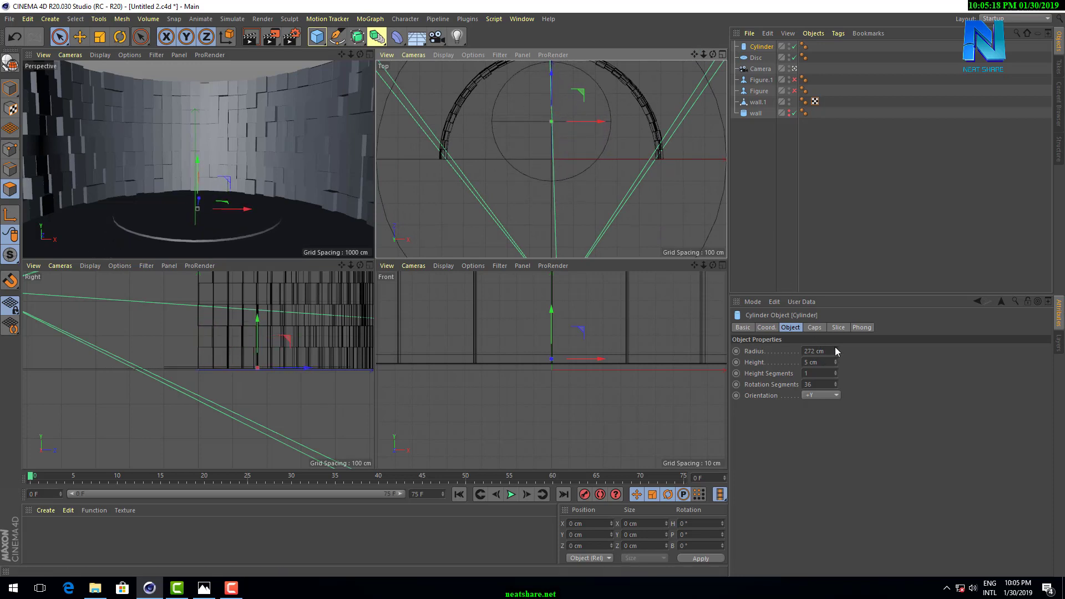
Set the cylinder radius to 200 cm and settle it against the wall arc.
{"action": "left_click_drag", "start_coordinate": [835, 351], "coordinate": [768, 352]}
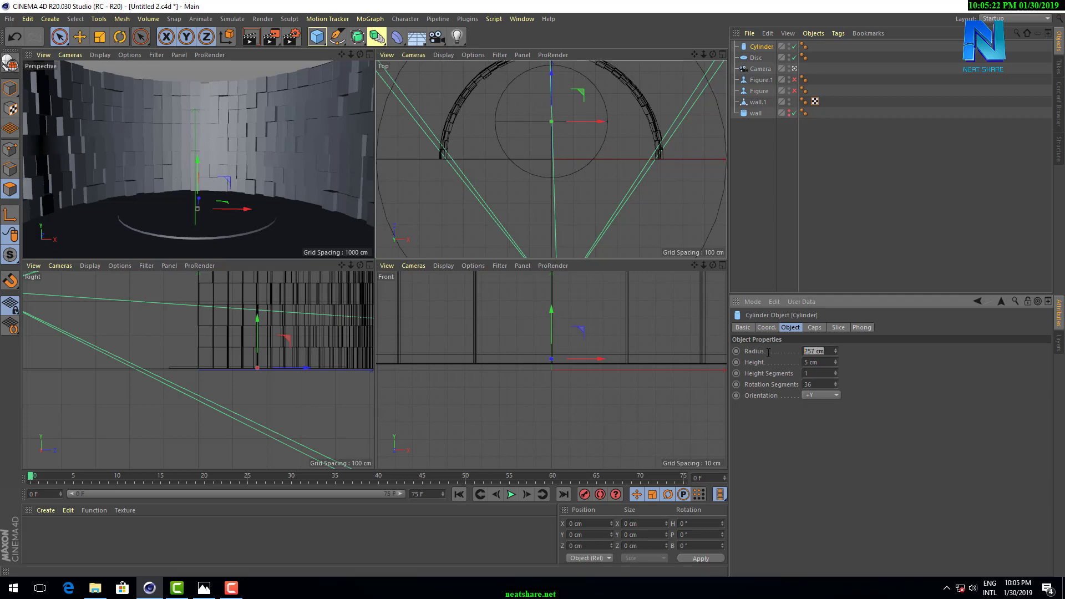
{"action": "type", "text": "200"}
{"action": "key", "text": "Return"}
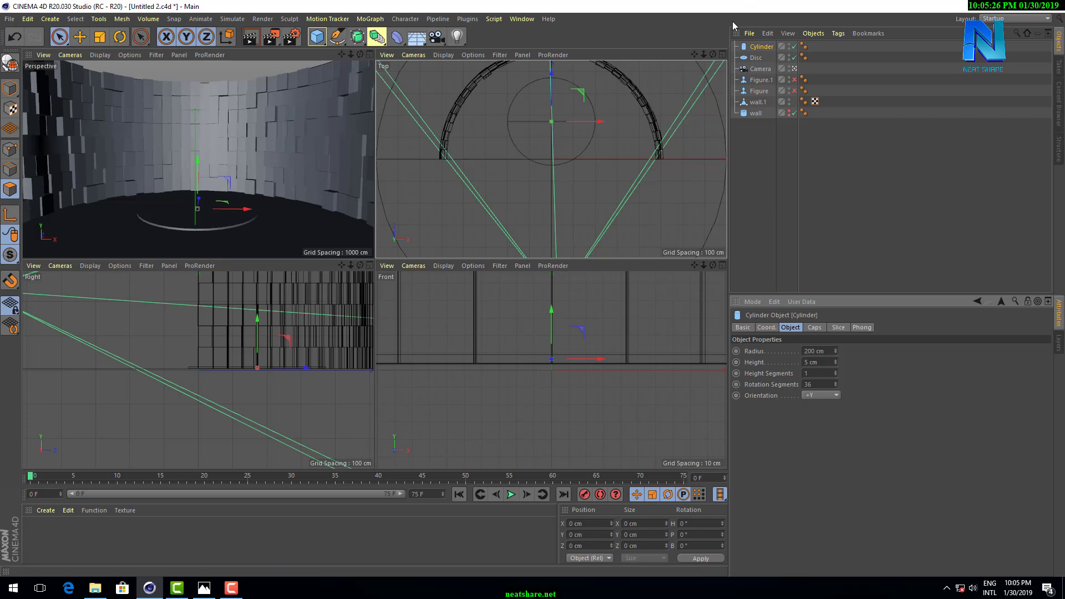
{"action": "scroll", "coordinate": [551, 159], "scroll_direction": "down", "scroll_amount": 2}
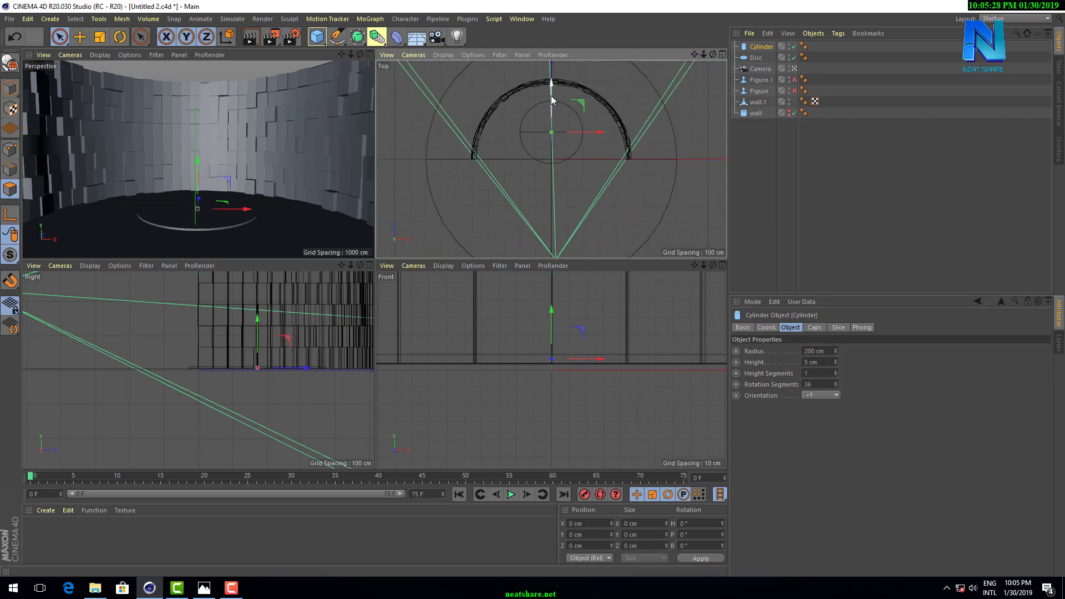
{"action": "left_click_drag", "start_coordinate": [551, 100], "coordinate": [551, 95]}
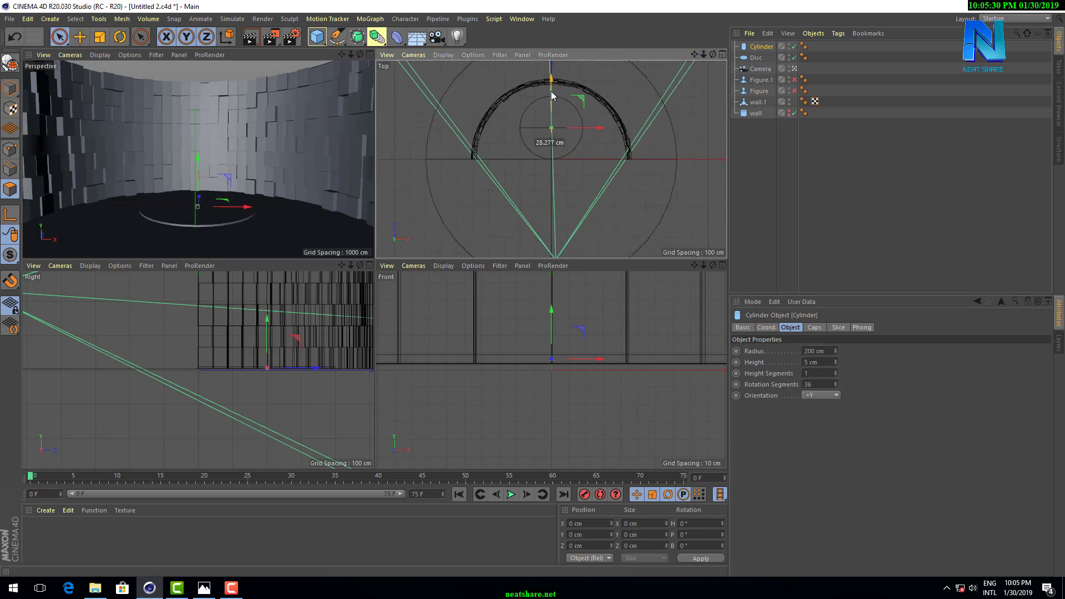
{"action": "left_click_drag", "start_coordinate": [550, 92], "coordinate": [551, 92]}
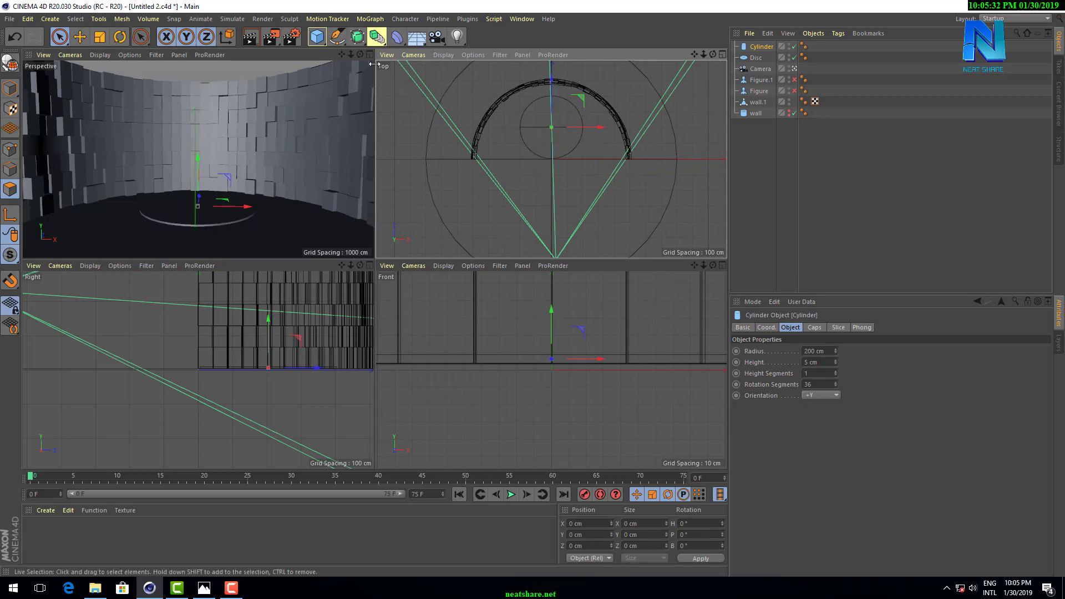
Give the cylinder 8 rotation segments and preview the octagonal platform in Render View.
{"action": "left_click", "coordinate": [370, 55]}
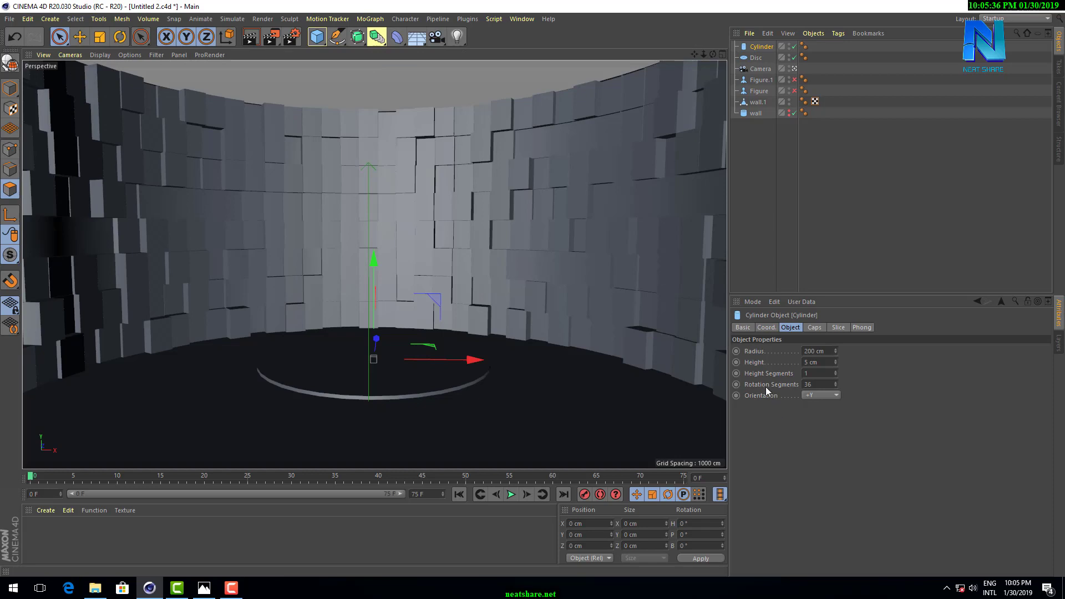
{"action": "left_click", "coordinate": [809, 384]}
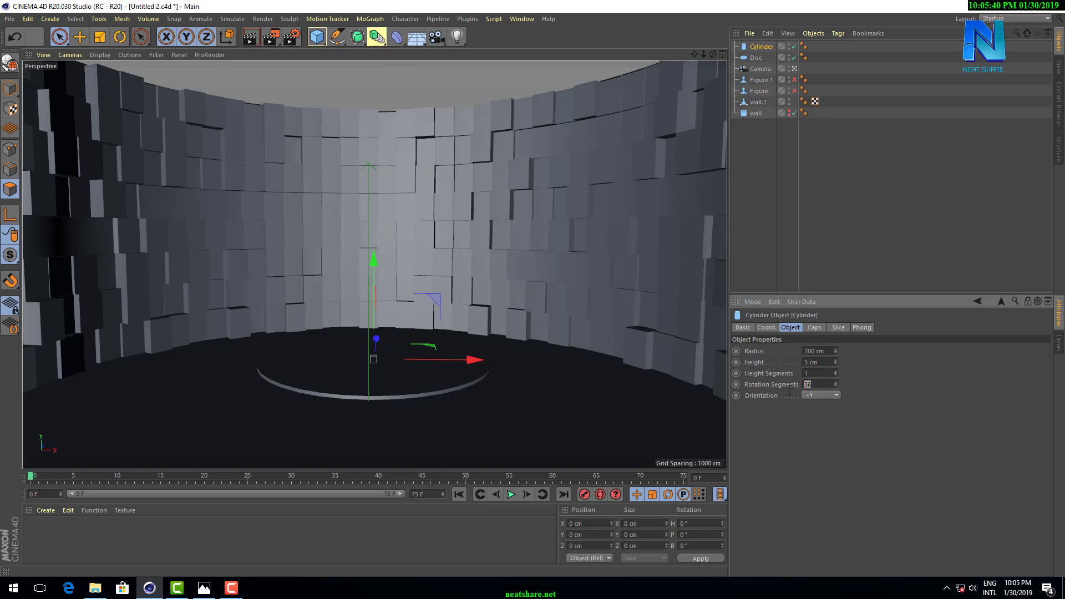
{"action": "type", "text": "8"}
{"action": "key", "text": "Return"}
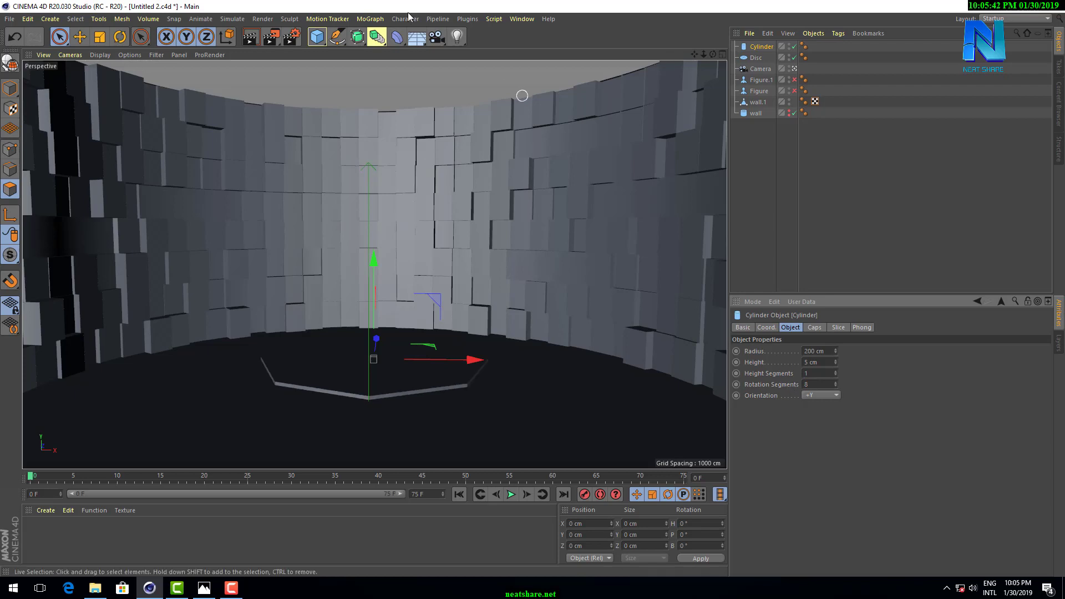
{"action": "left_click", "coordinate": [248, 38]}
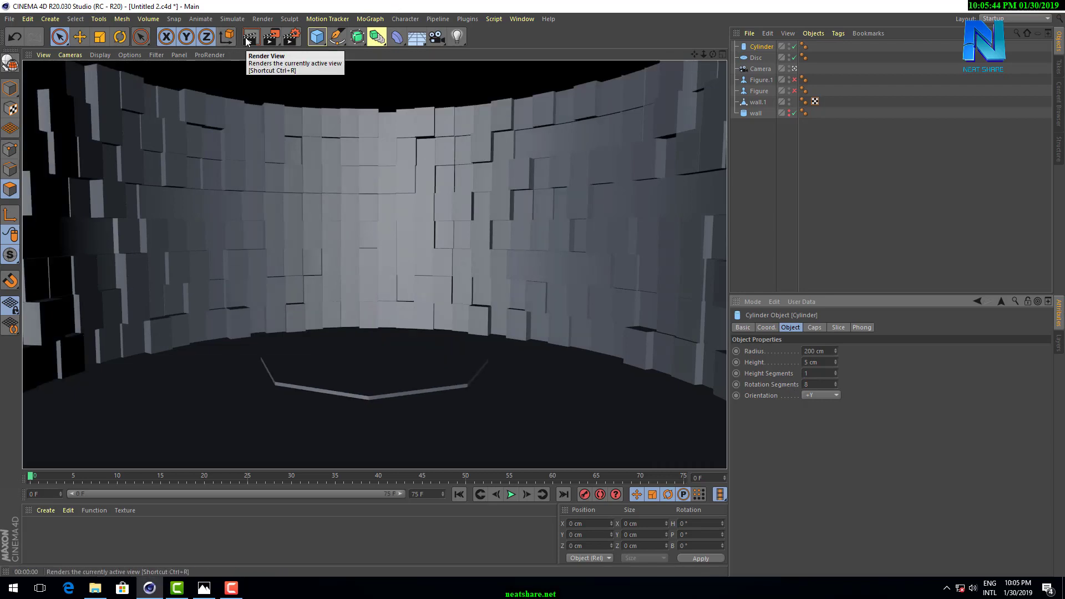
{"action": "left_click", "coordinate": [807, 205]}
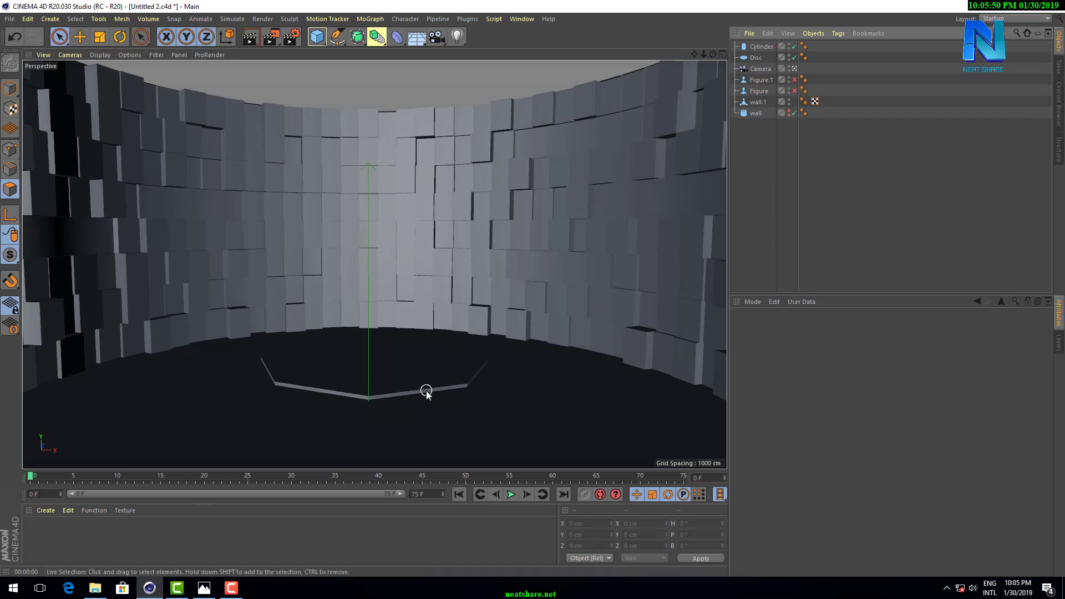
Create a new material Mat and assign it to wall.1, turning the block wall white.
{"action": "left_click", "coordinate": [45, 511]}
{"action": "left_click", "coordinate": [53, 534]}
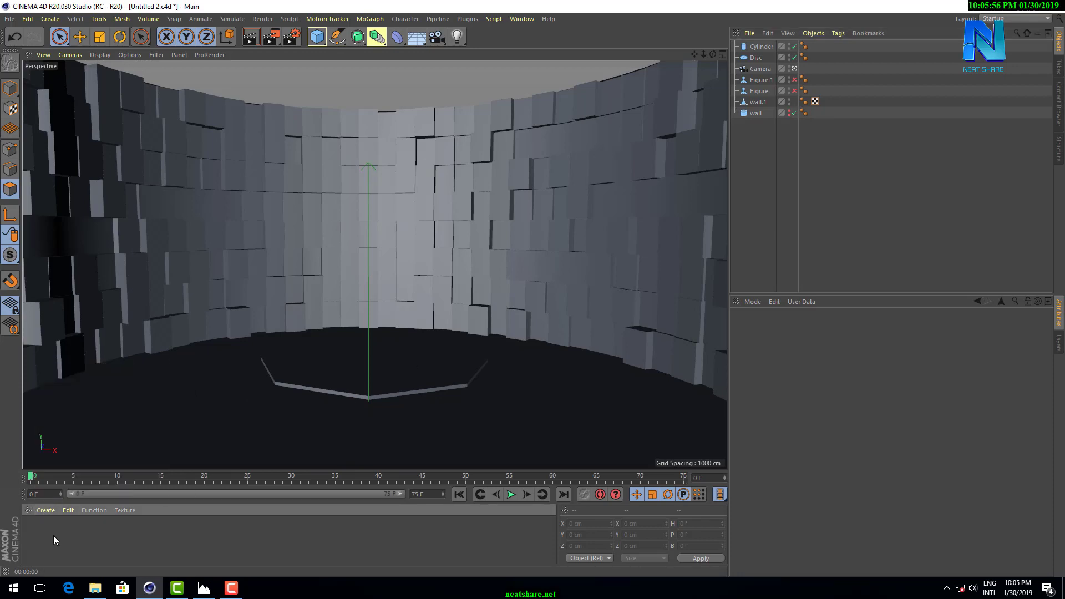
{"action": "left_click", "coordinate": [38, 511]}
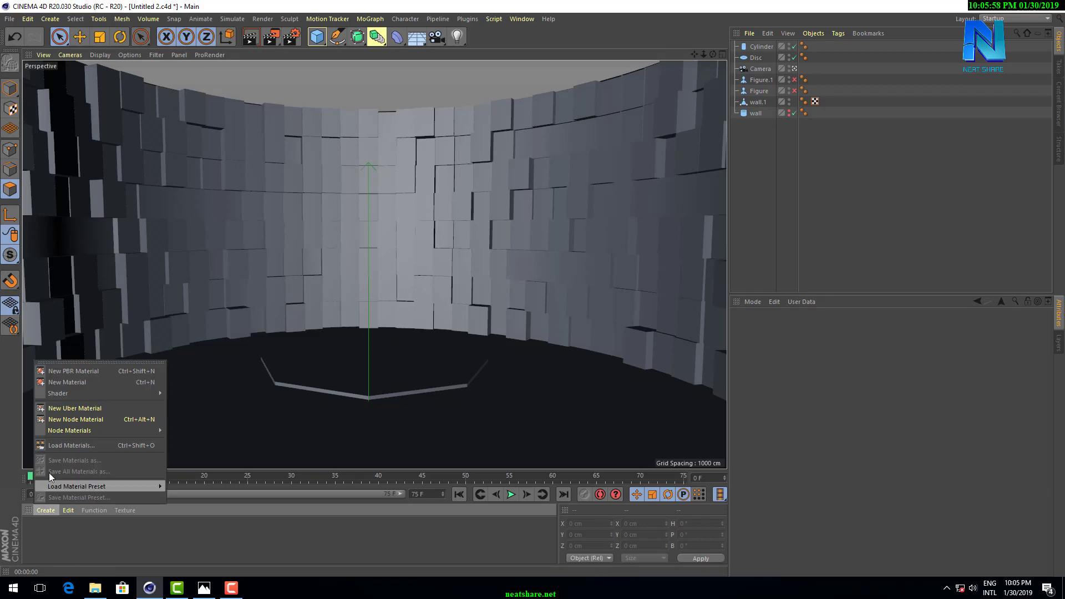
{"action": "left_click", "coordinate": [67, 379]}
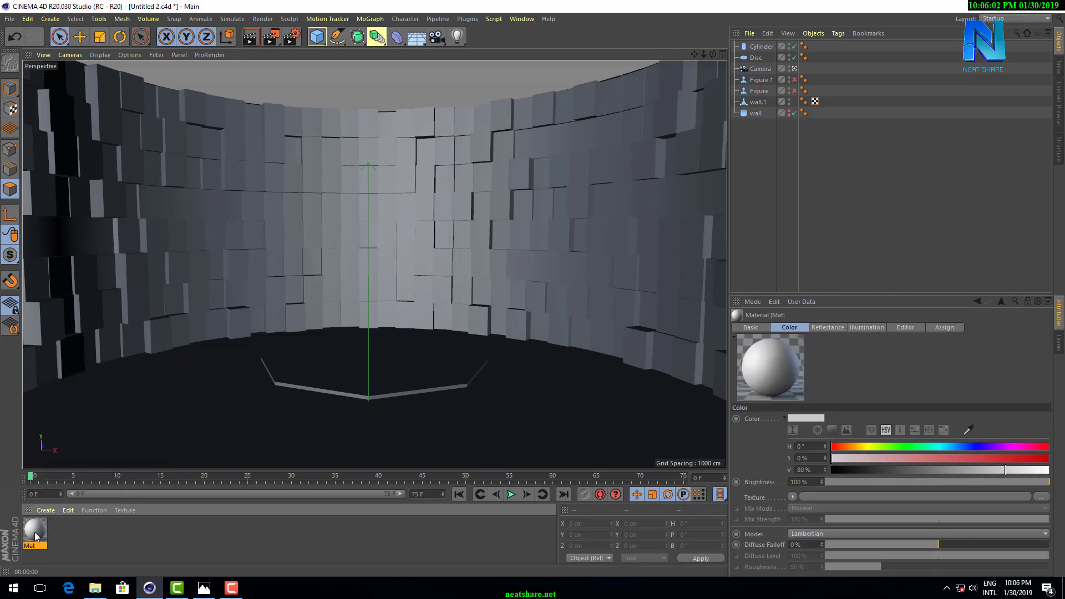
{"action": "left_click_drag", "start_coordinate": [35, 535], "coordinate": [754, 121]}
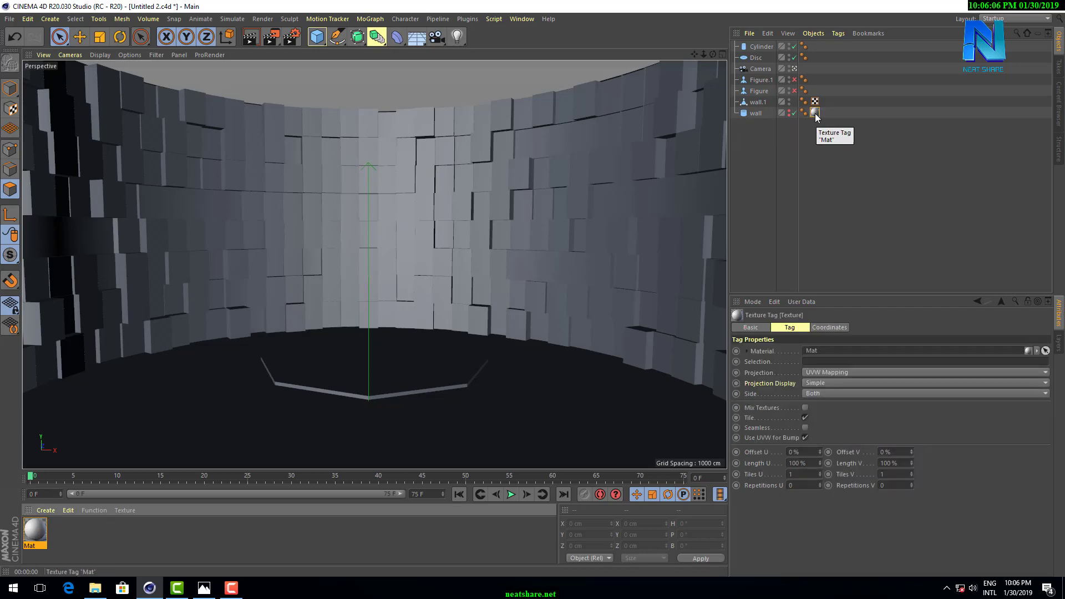
{"action": "left_click_drag", "start_coordinate": [814, 114], "coordinate": [826, 102]}
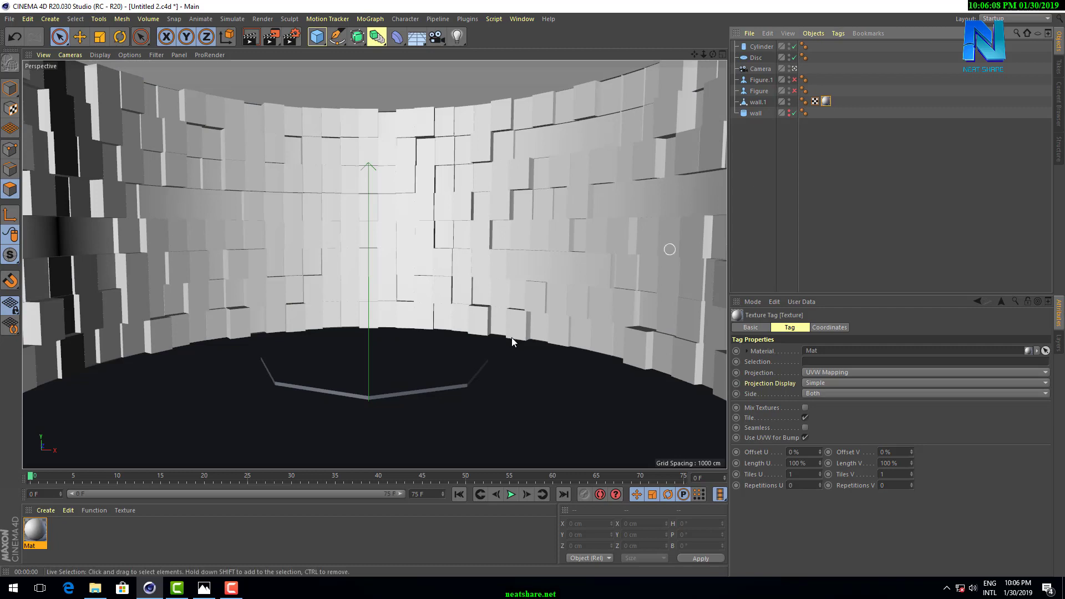
{"action": "left_click", "coordinate": [46, 510]}
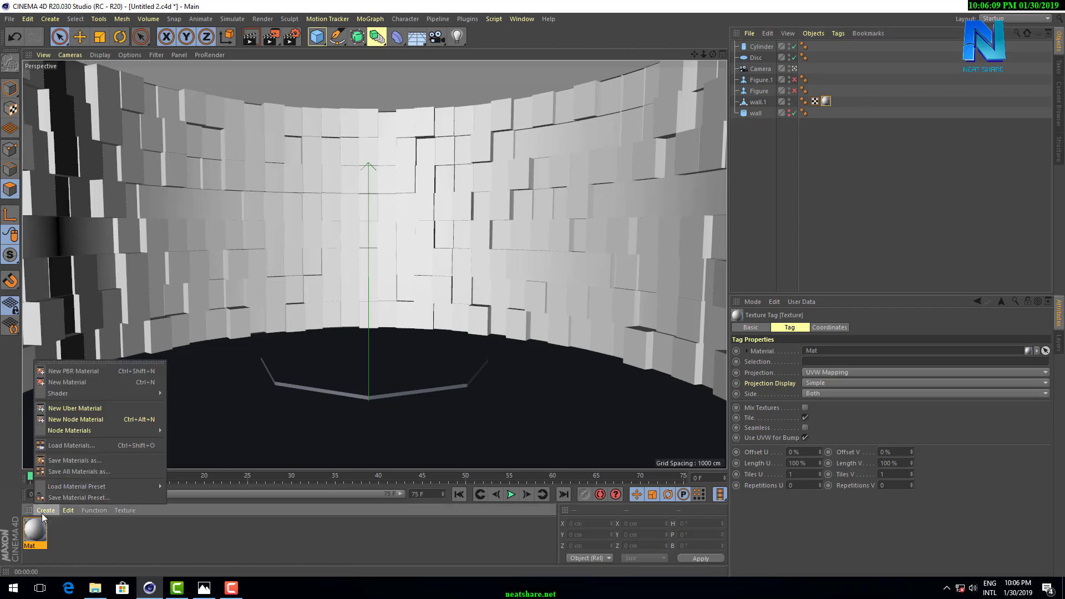
Create Mat.1 coloured pure red and apply it to the platform Cylinder.
{"action": "left_click", "coordinate": [67, 382]}
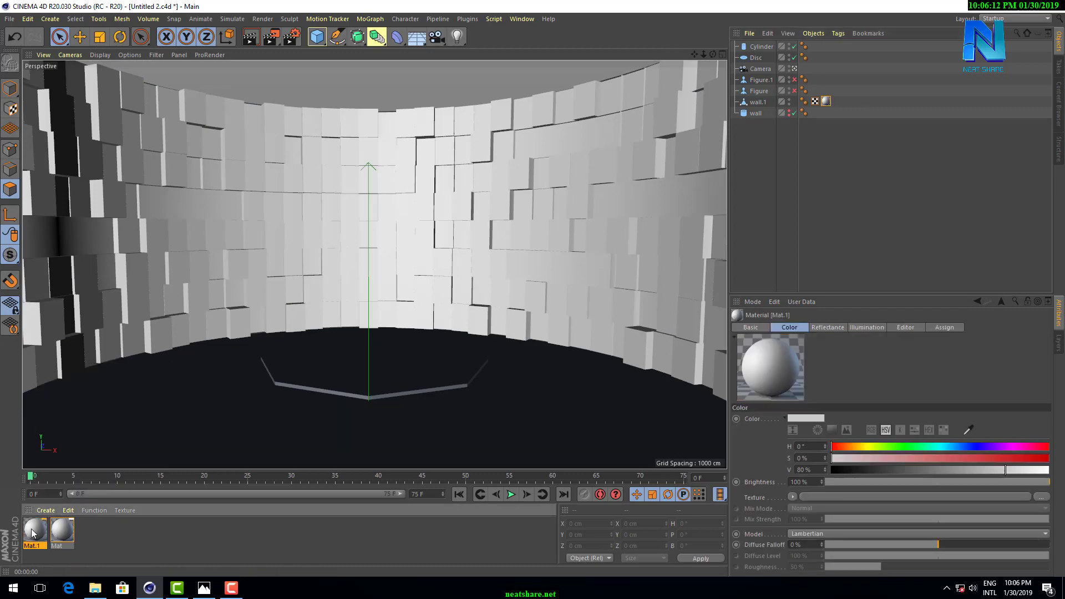
{"action": "double_click", "coordinate": [34, 531]}
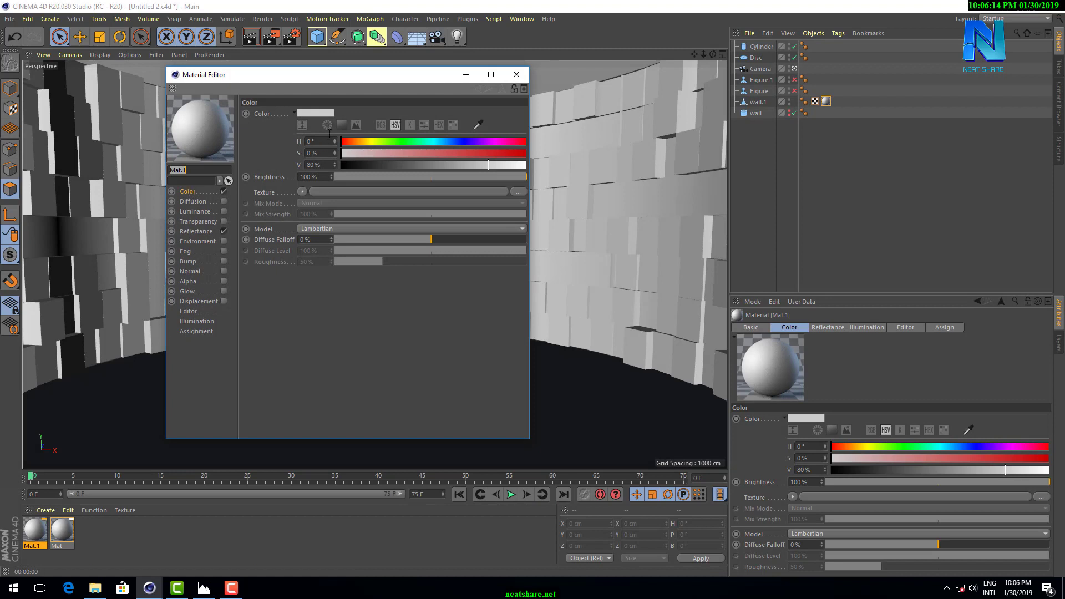
{"action": "left_click", "coordinate": [341, 124]}
{"action": "left_click_drag", "start_coordinate": [314, 237], "coordinate": [300, 248]}
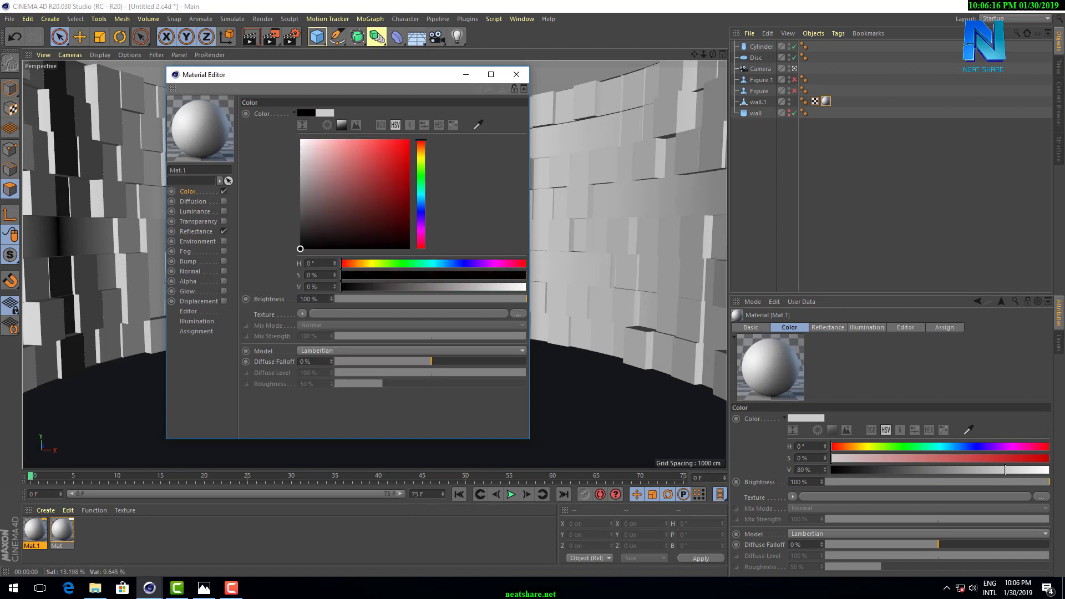
{"action": "left_click_drag", "start_coordinate": [369, 166], "coordinate": [409, 139]}
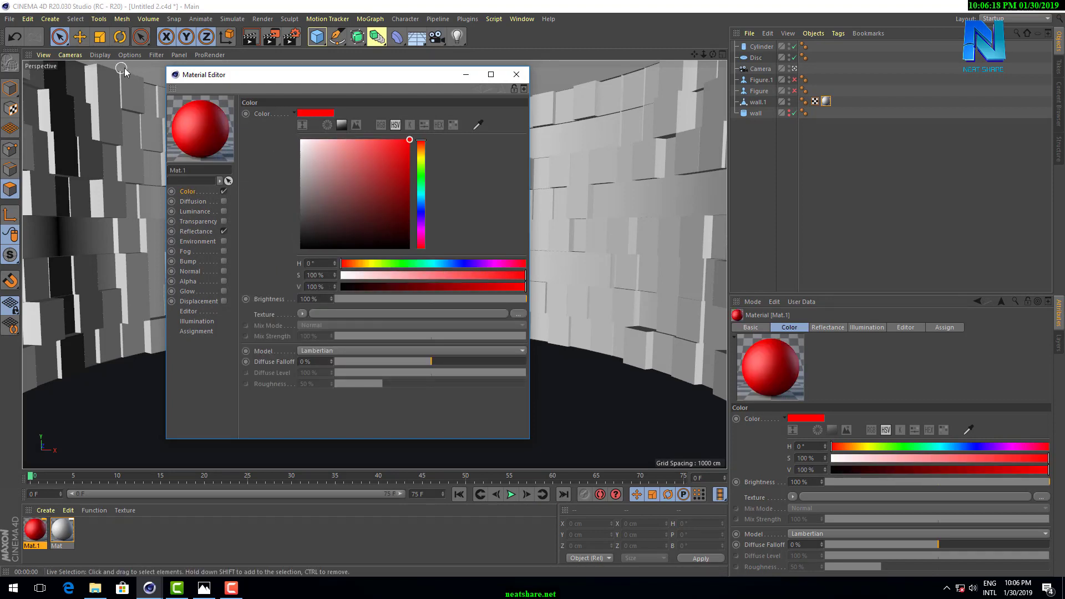
{"action": "left_click", "coordinate": [517, 75]}
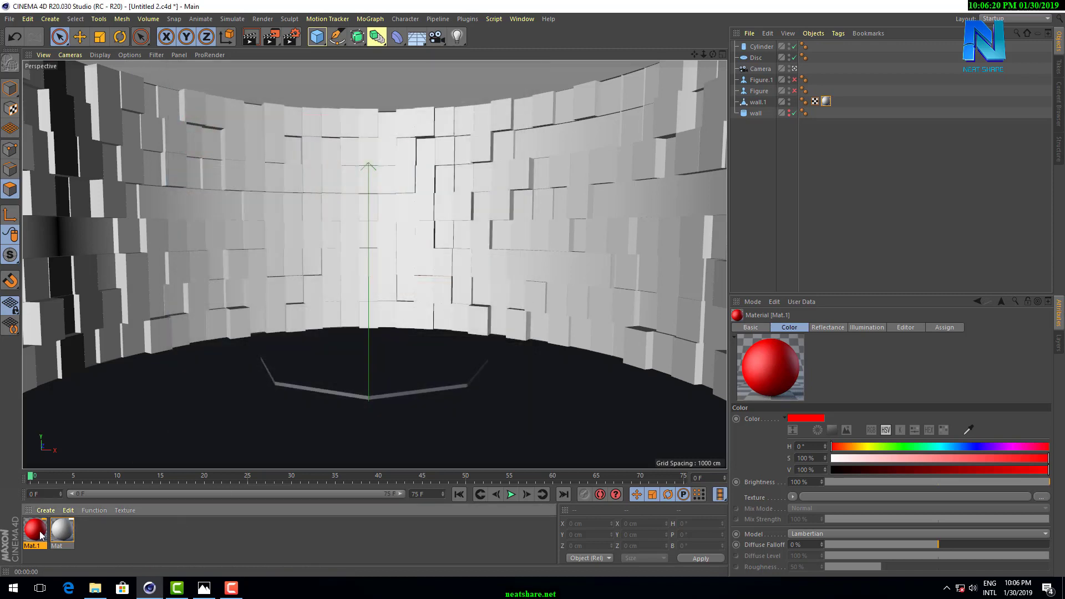
{"action": "left_click_drag", "start_coordinate": [41, 534], "coordinate": [759, 48]}
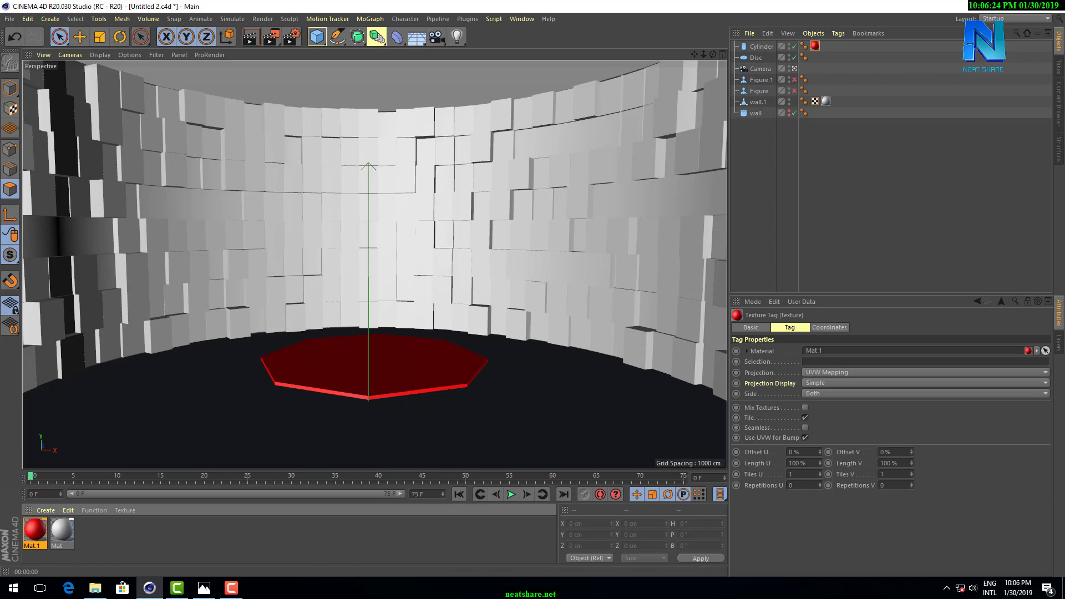
Create a dark grey Mat.2, apply it to the Disc floor, and preview a render.
{"action": "left_click", "coordinate": [43, 511]}
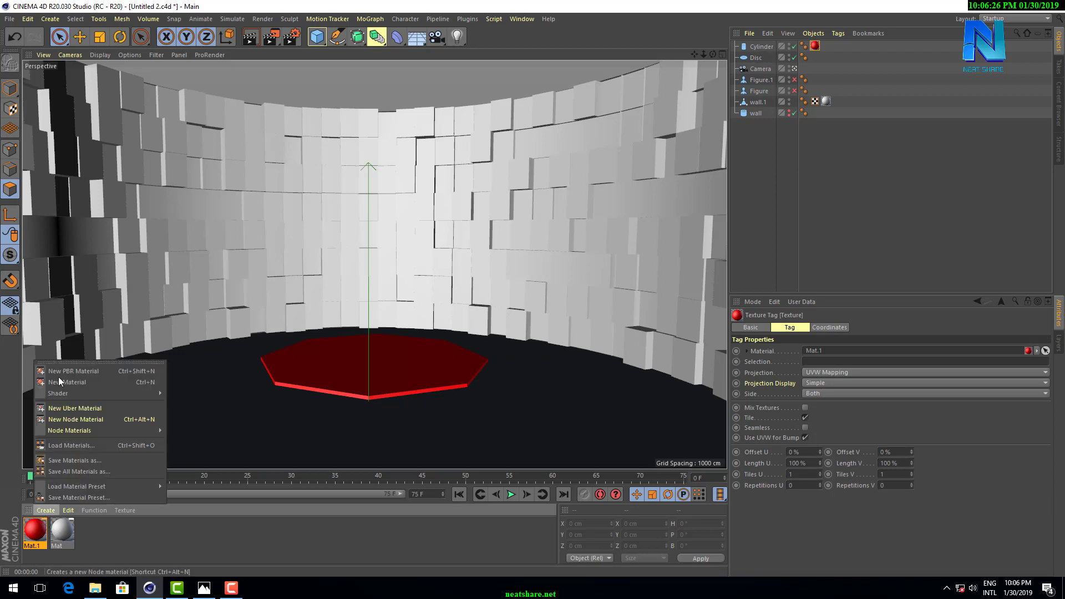
{"action": "left_click", "coordinate": [67, 381]}
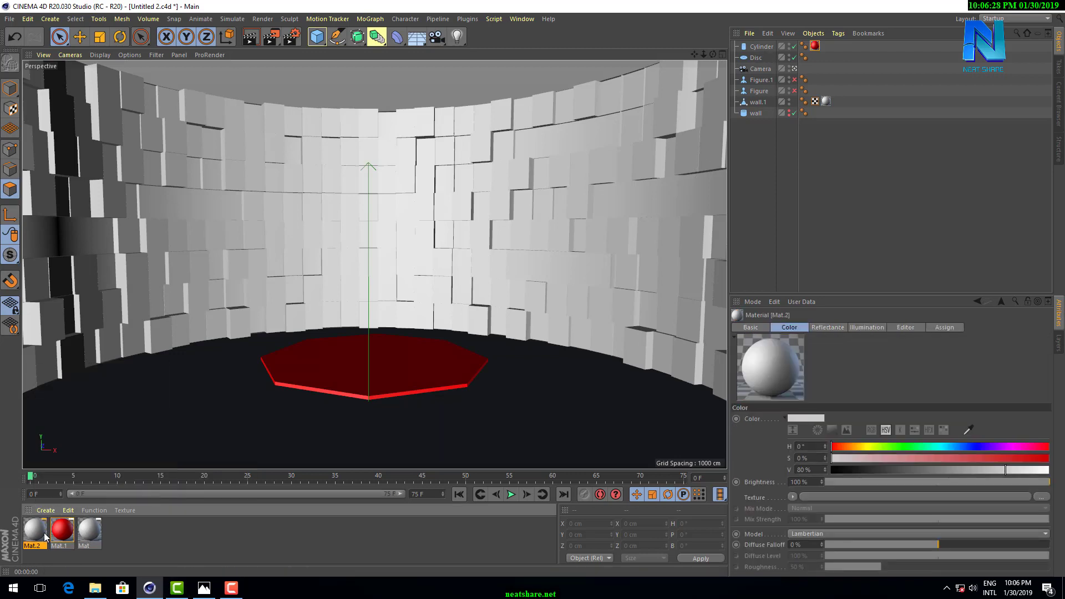
{"action": "double_click", "coordinate": [35, 530]}
{"action": "left_click_drag", "start_coordinate": [313, 210], "coordinate": [300, 211]}
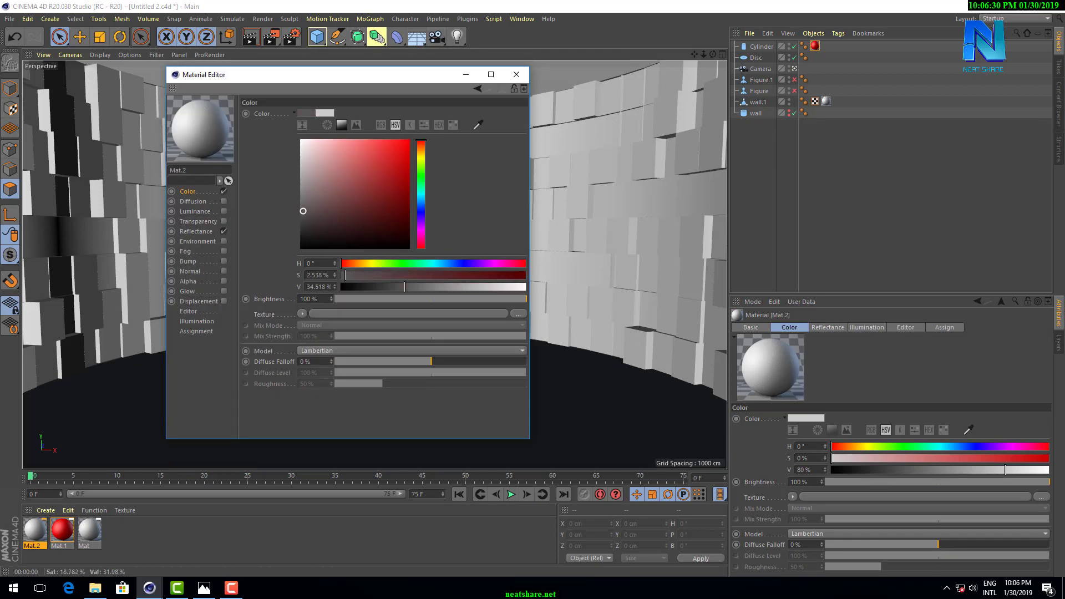
{"action": "left_click", "coordinate": [516, 74]}
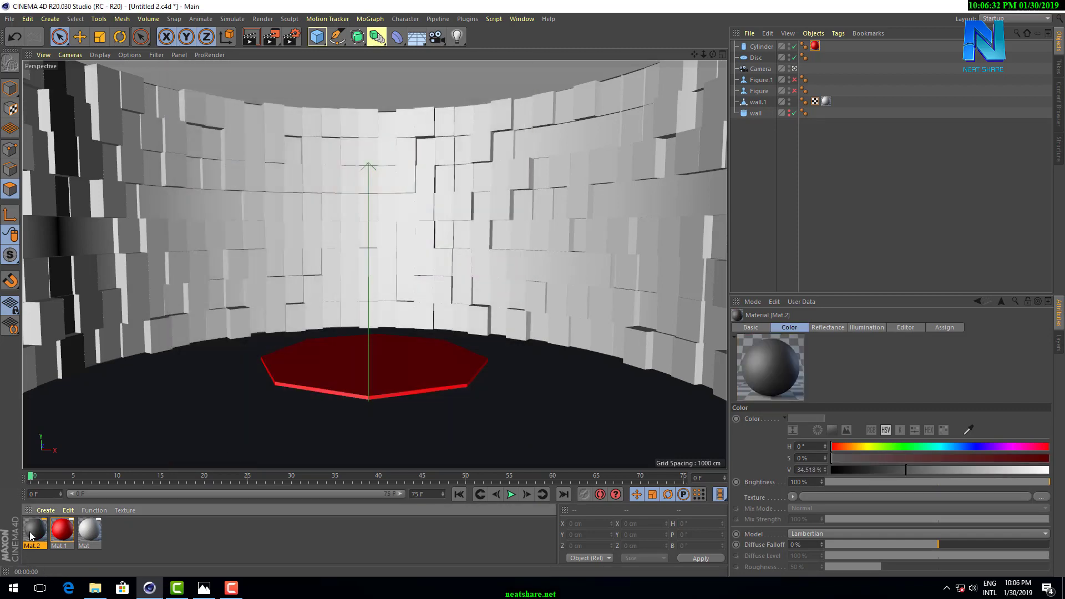
{"action": "left_click_drag", "start_coordinate": [31, 535], "coordinate": [757, 57]}
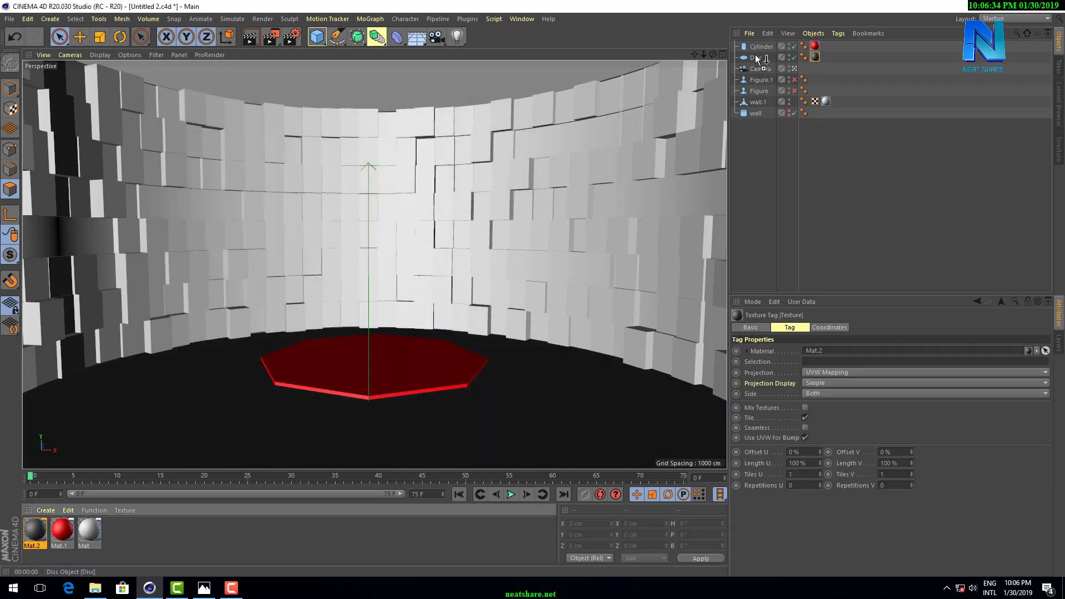
{"action": "left_click", "coordinate": [249, 38]}
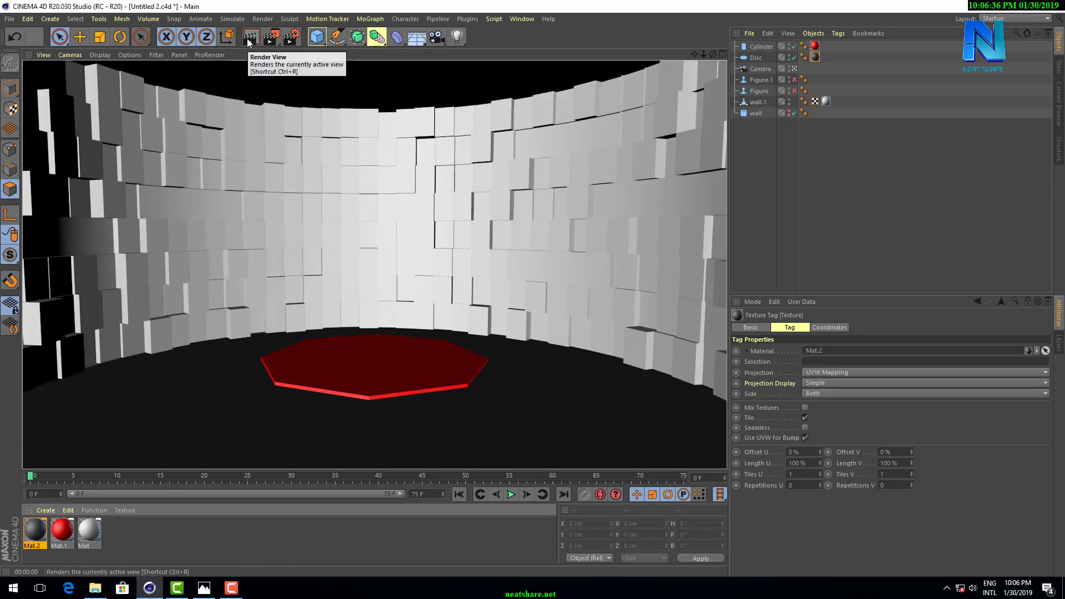
{"action": "left_click", "coordinate": [714, 175]}
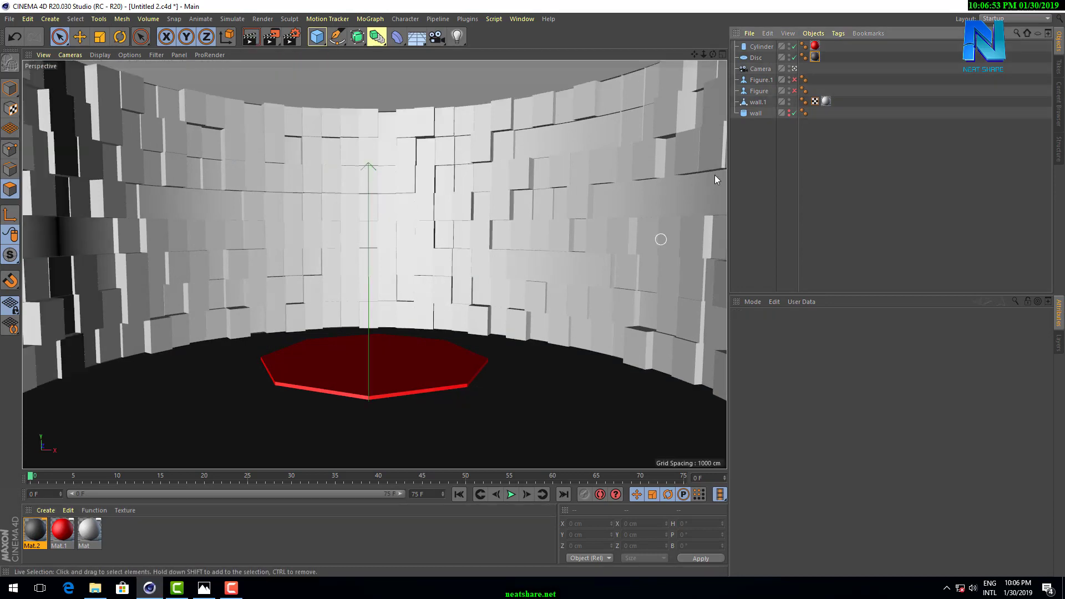
Give the platform Cylinder 7 rotation segments and slightly enlarge the floor Disc's outer radius.
{"action": "left_click", "coordinate": [760, 47]}
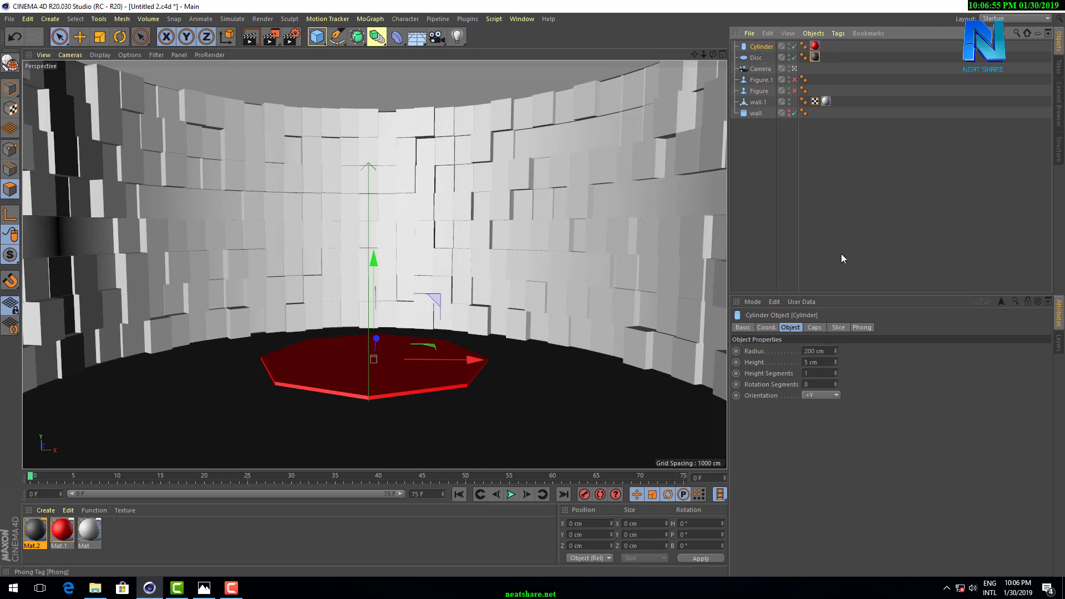
{"action": "left_click", "coordinate": [816, 384]}
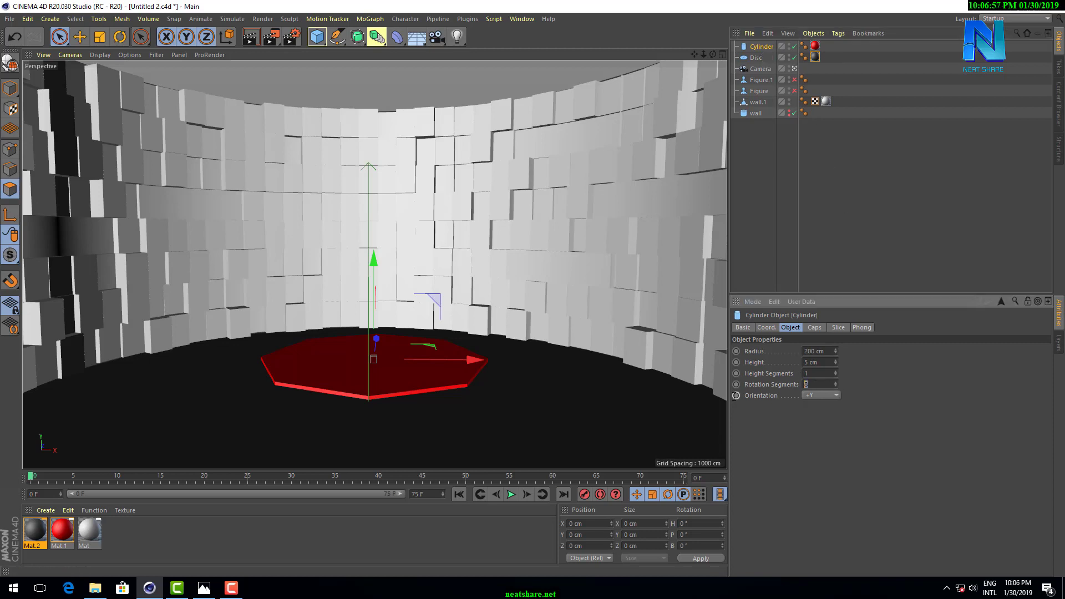
{"action": "type", "text": "1"}
{"action": "type", "text": "7"}
{"action": "key", "text": "Return"}
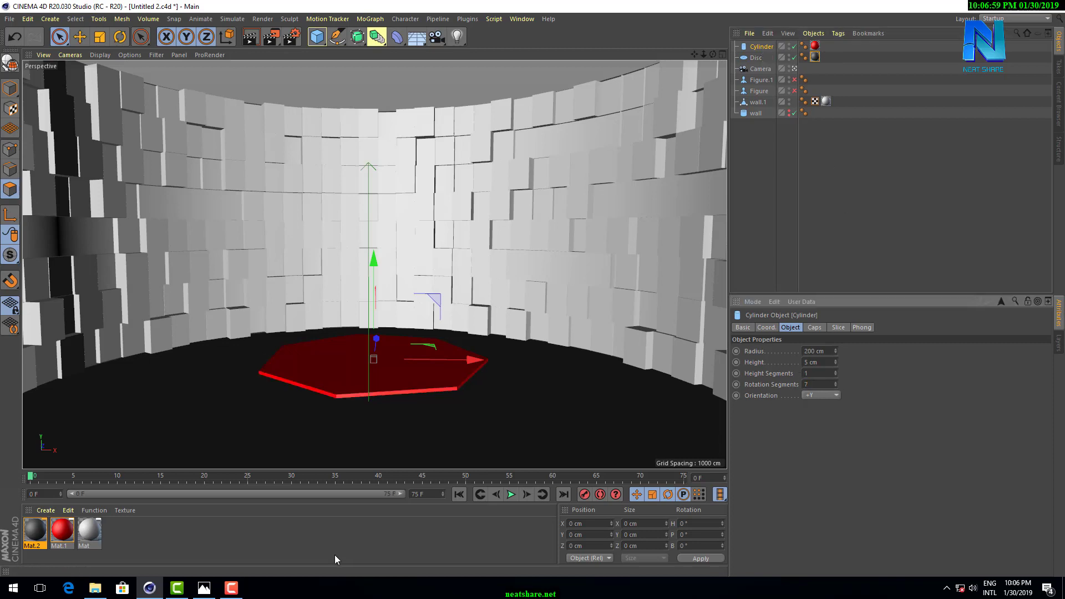
{"action": "left_click", "coordinate": [204, 588]}
{"action": "left_click", "coordinate": [204, 588]}
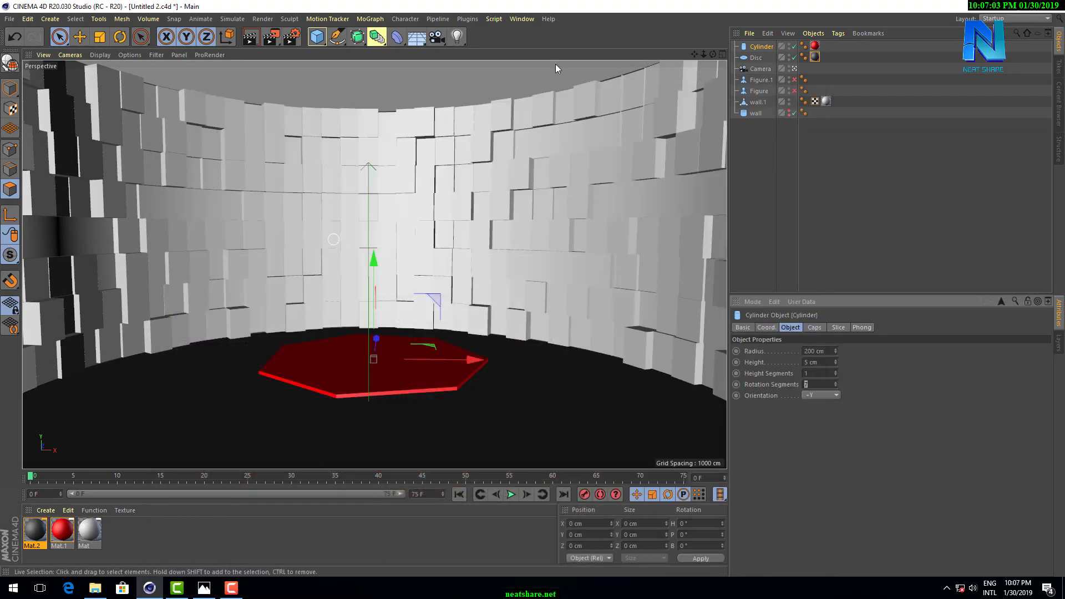
{"action": "left_click", "coordinate": [760, 69]}
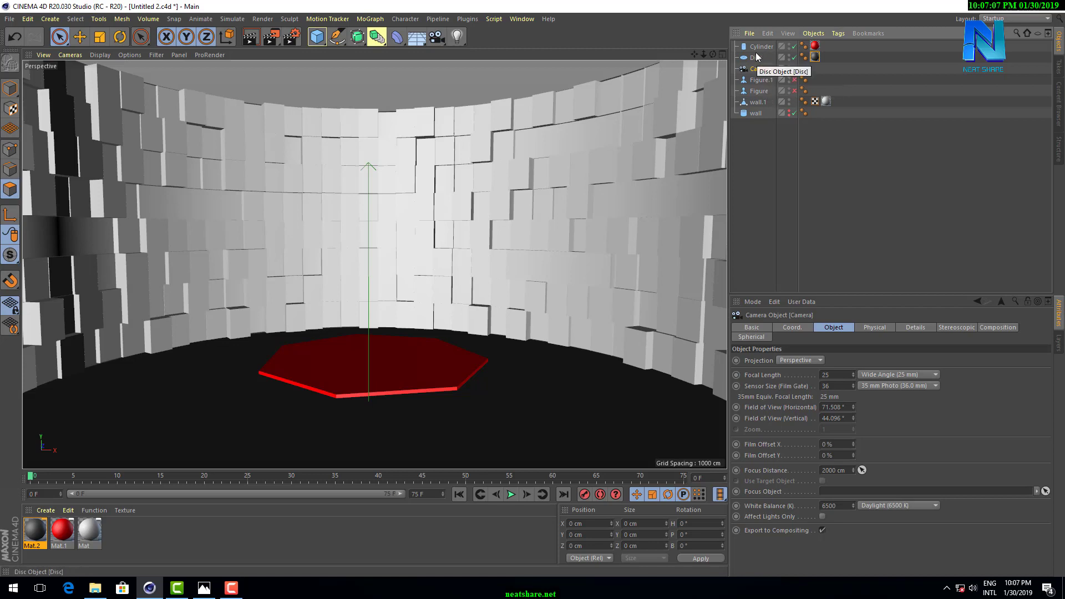
{"action": "left_click", "coordinate": [755, 58]}
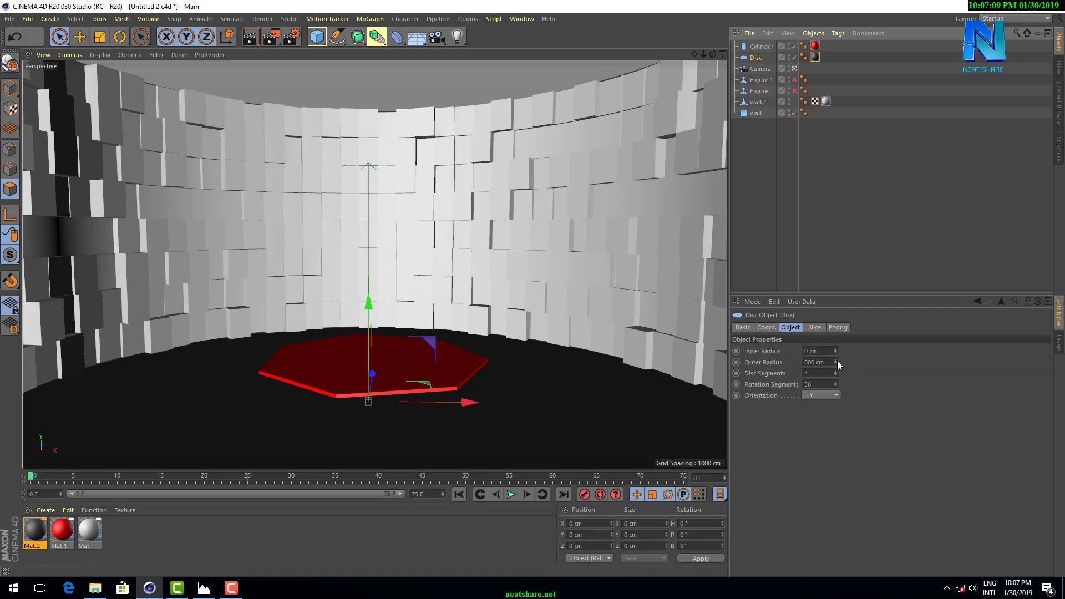
{"action": "left_click_drag", "start_coordinate": [837, 360], "coordinate": [839, 361]}
{"action": "left_click", "coordinate": [781, 239]}
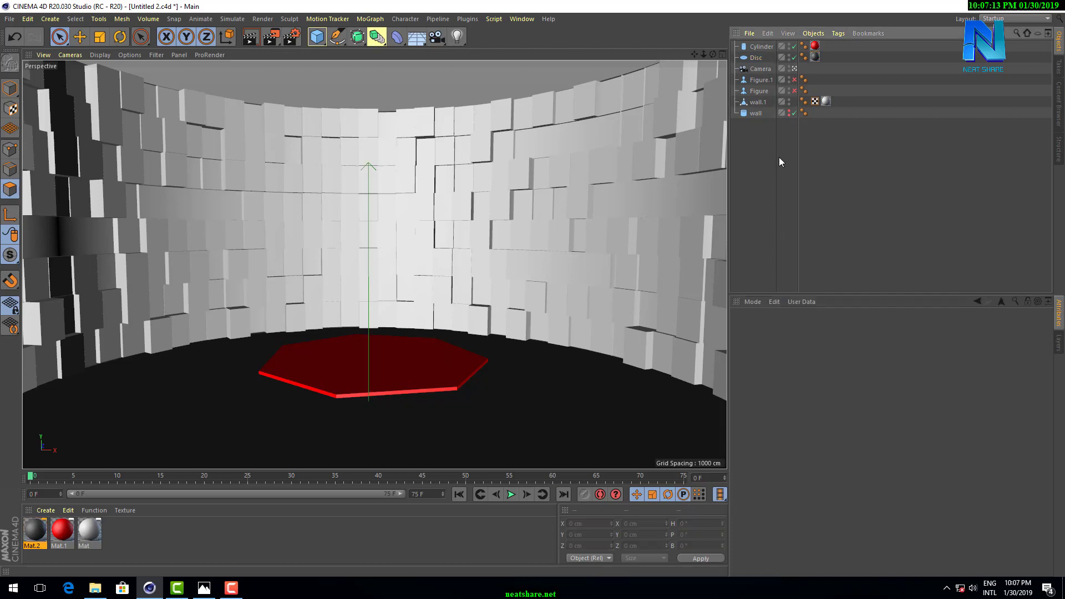
Set the platform radius to 250 cm and make both wooden figures visible again.
{"action": "left_click", "coordinate": [761, 47]}
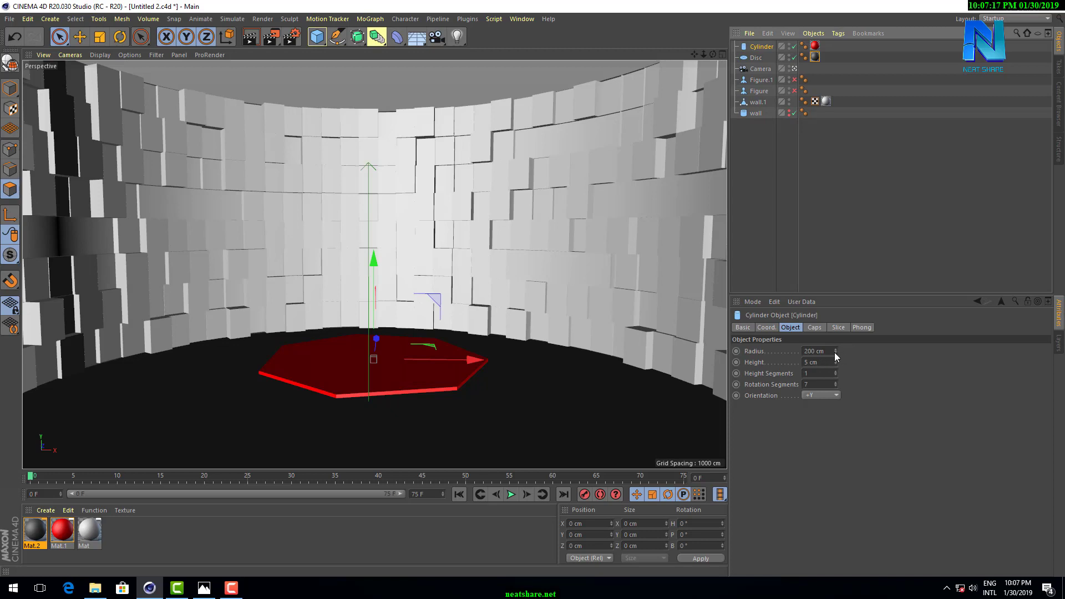
{"action": "left_click_drag", "start_coordinate": [835, 352], "coordinate": [854, 352]}
{"action": "left_click_drag", "start_coordinate": [835, 351], "coordinate": [835, 361]}
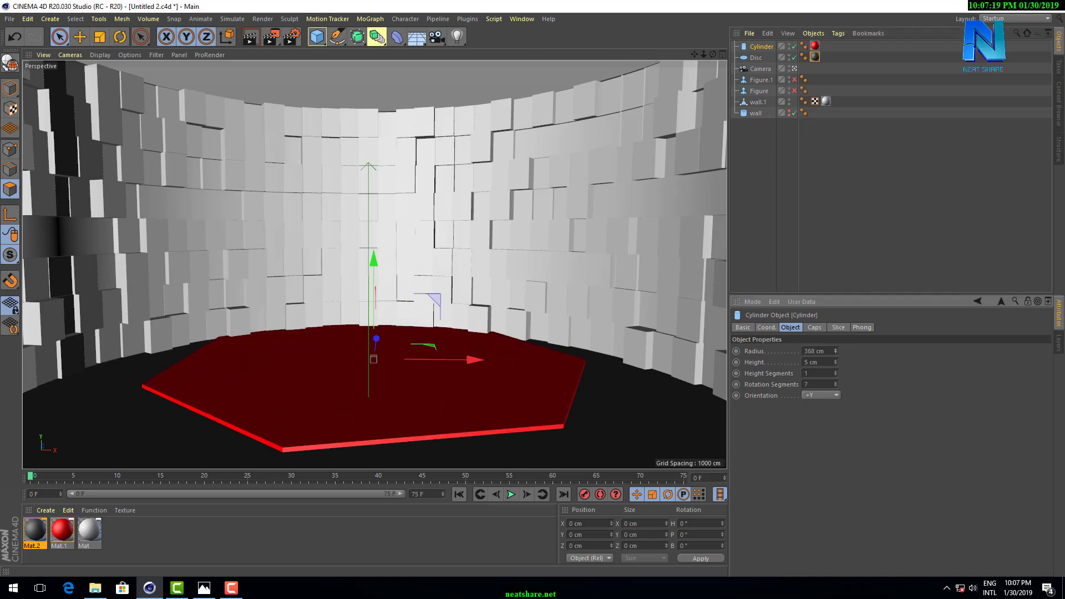
{"action": "double_click", "coordinate": [823, 351]}
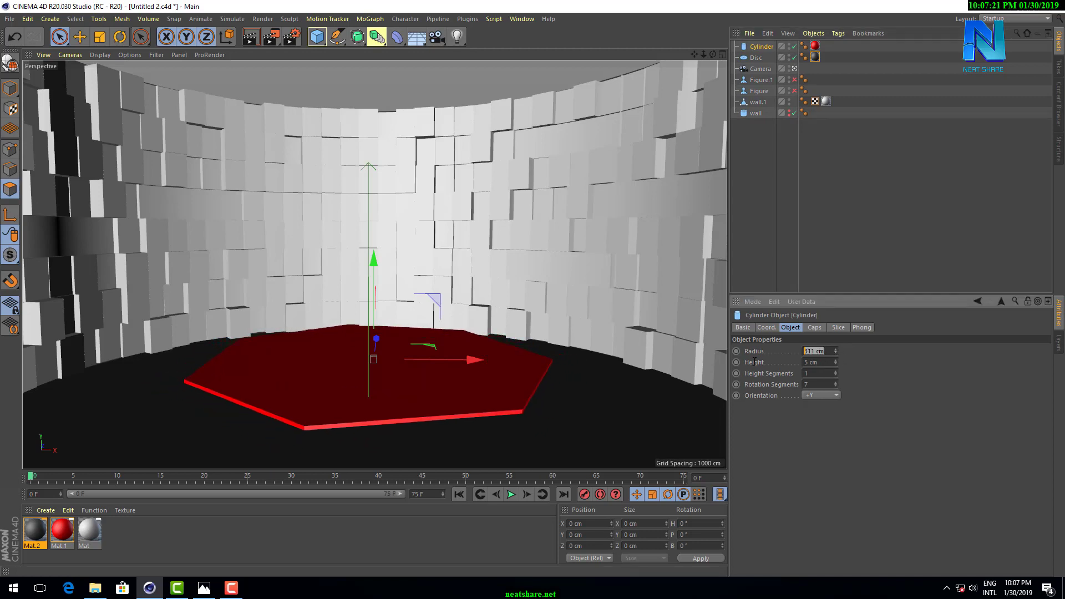
{"action": "type", "text": "250"}
{"action": "key", "text": "Return"}
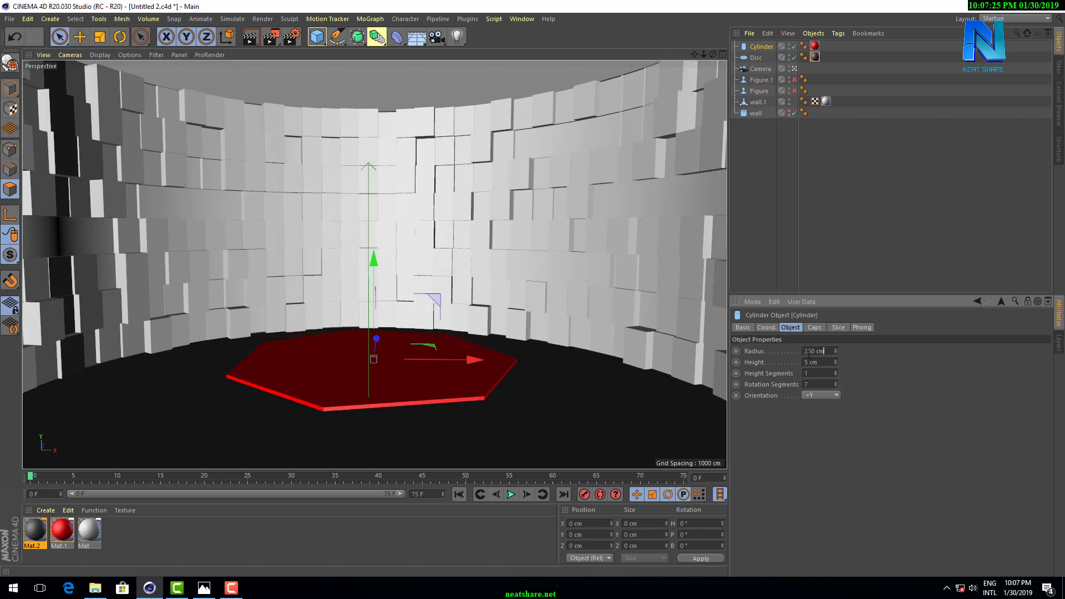
{"action": "double_click", "coordinate": [808, 351]}
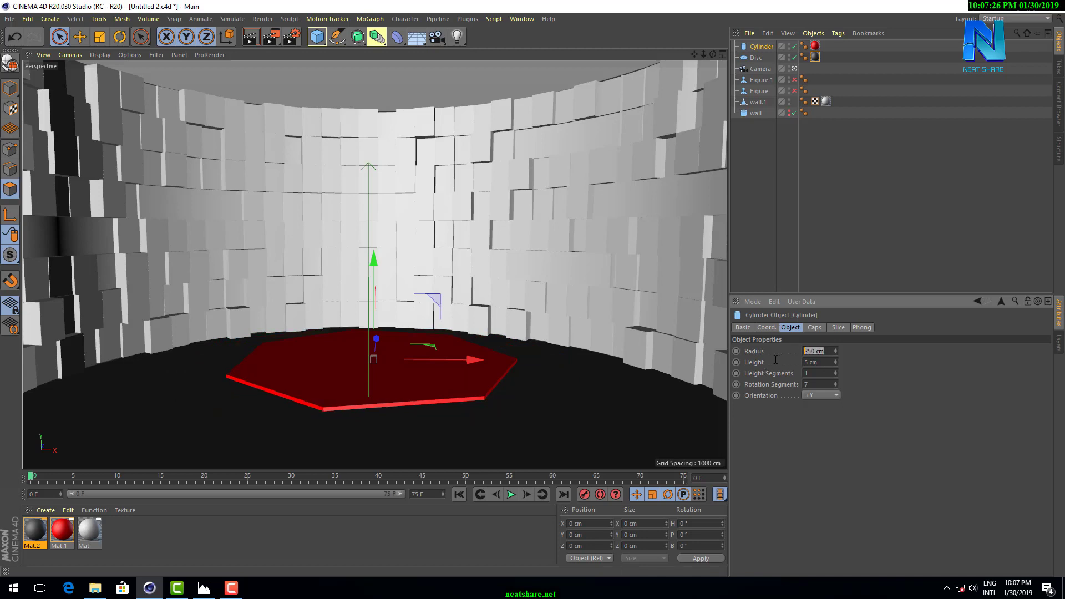
{"action": "left_click", "coordinate": [795, 91]}
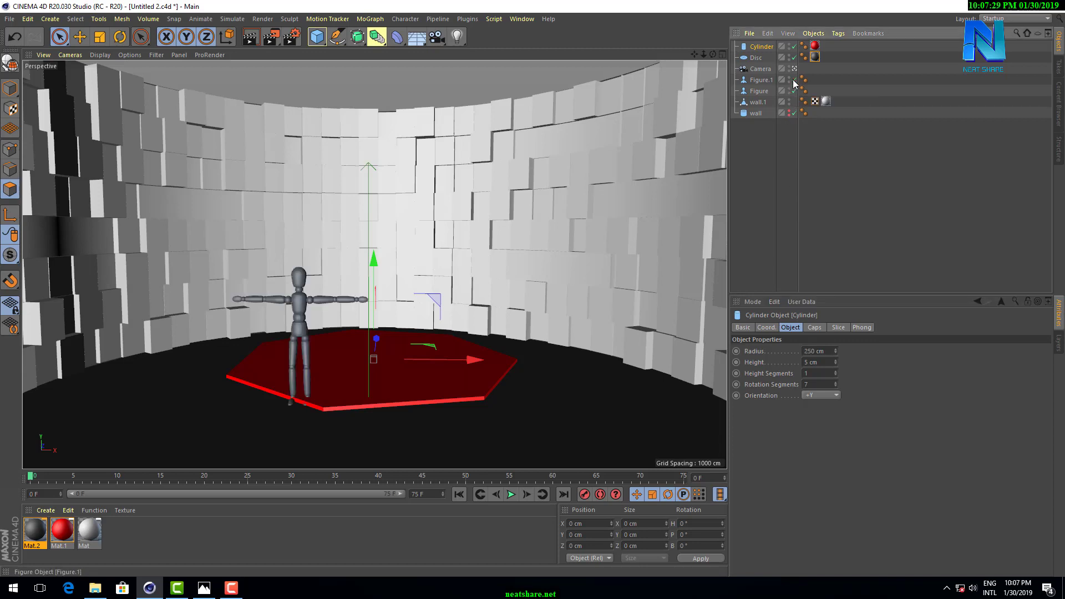
{"action": "left_click", "coordinate": [794, 80]}
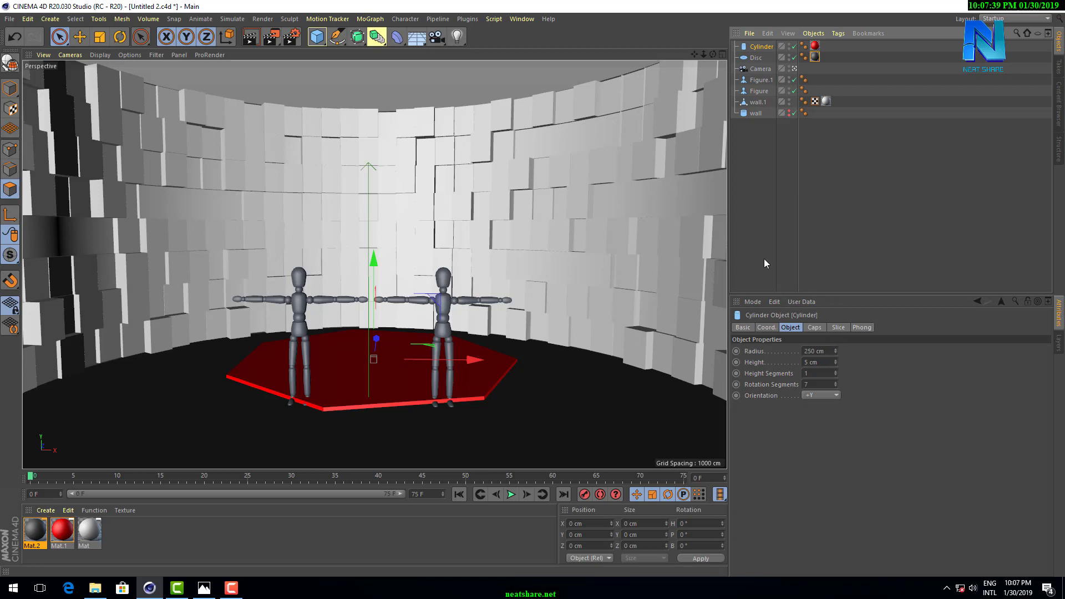
In the Top view, move the red Cylinder platform and both Figures back toward the curved block wall.
{"action": "left_click", "coordinate": [722, 54]}
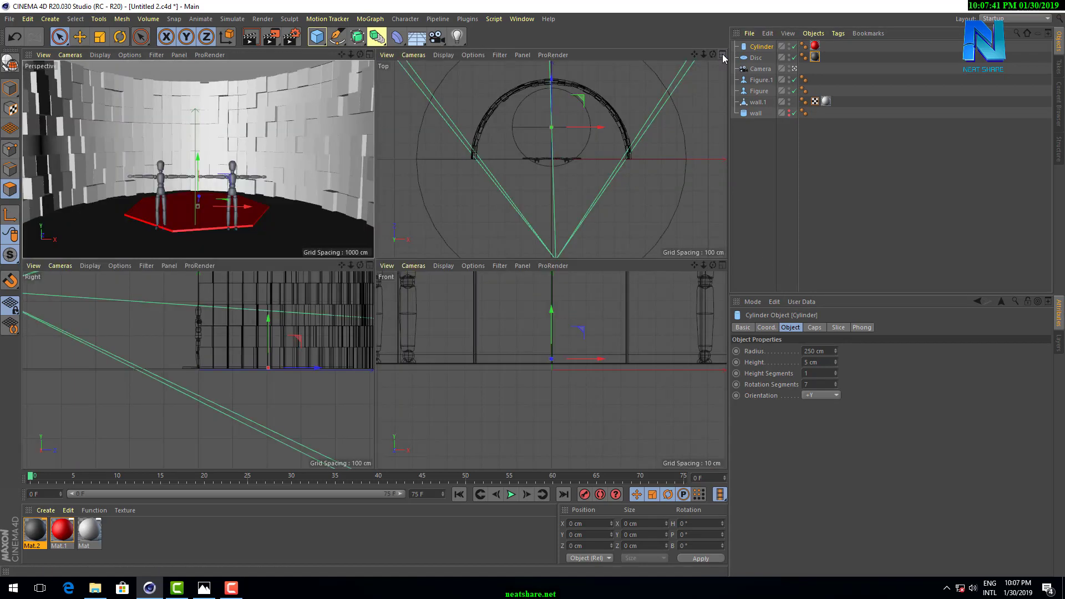
{"action": "mouse_move", "coordinate": [552, 91]}
{"action": "left_mouse_down"}
{"action": "mouse_move", "coordinate": [550, 102]}
{"action": "mouse_move", "coordinate": [552, 92]}
{"action": "left_mouse_up"}
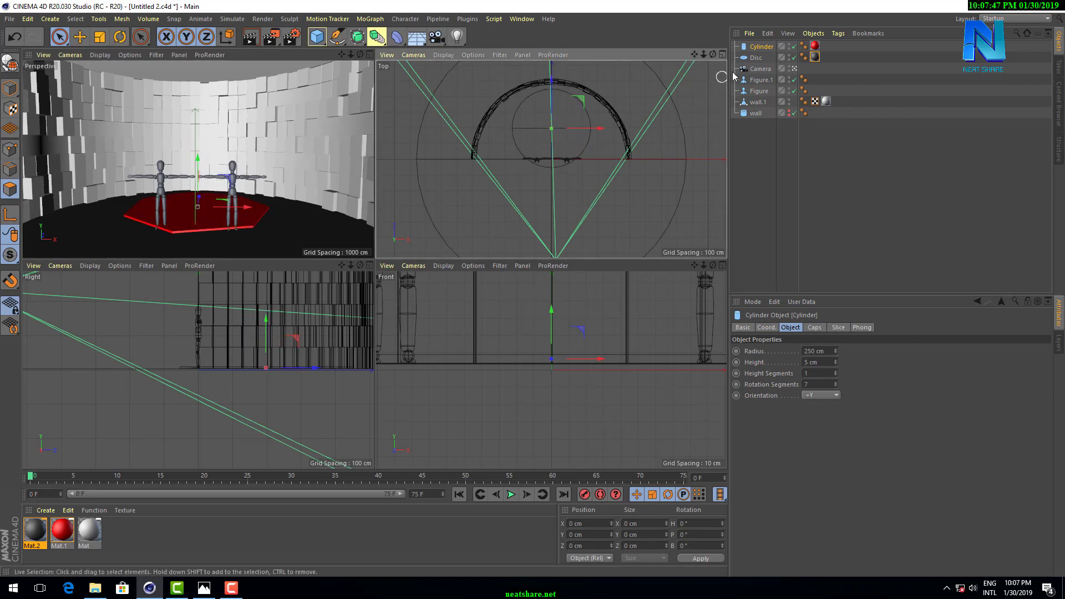
{"action": "left_click", "coordinate": [759, 79]}
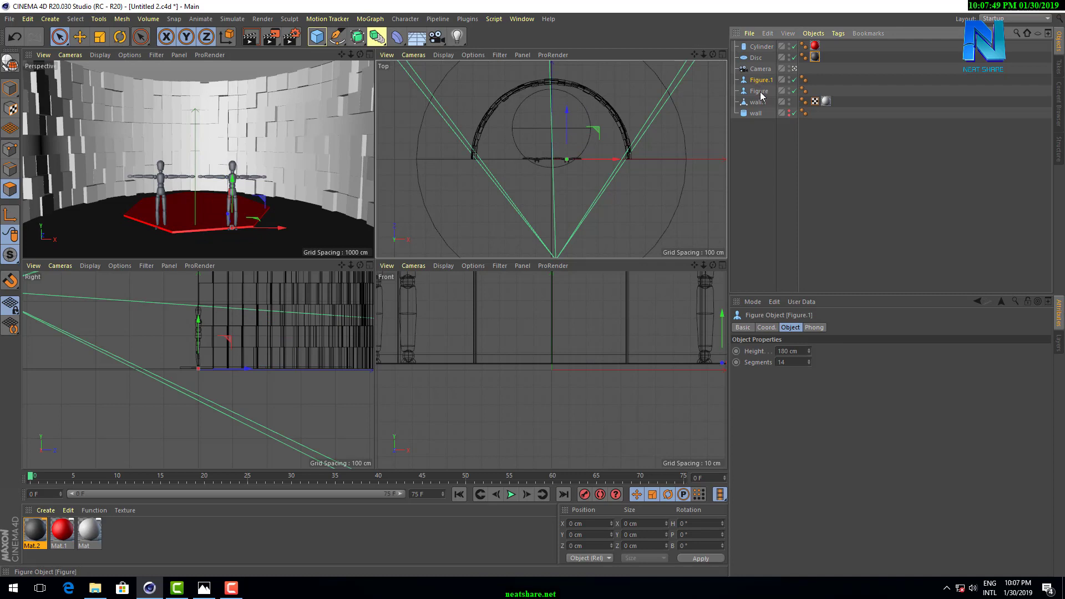
{"action": "left_click", "coordinate": [759, 91], "text": "ctrl"}
{"action": "left_click_drag", "start_coordinate": [554, 111], "coordinate": [550, 85]}
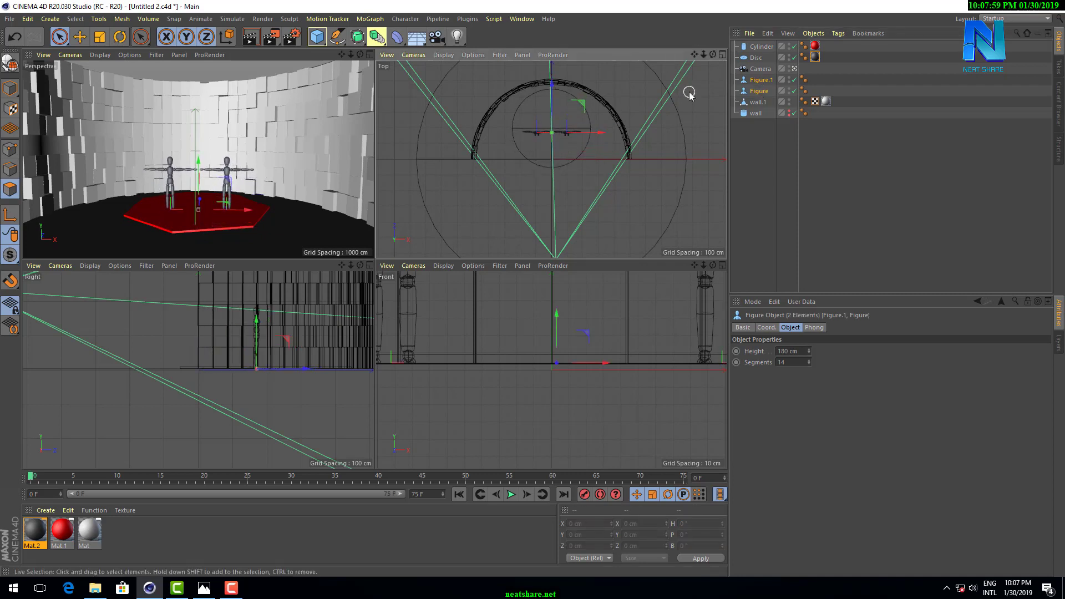
{"action": "left_click", "coordinate": [441, 108]}
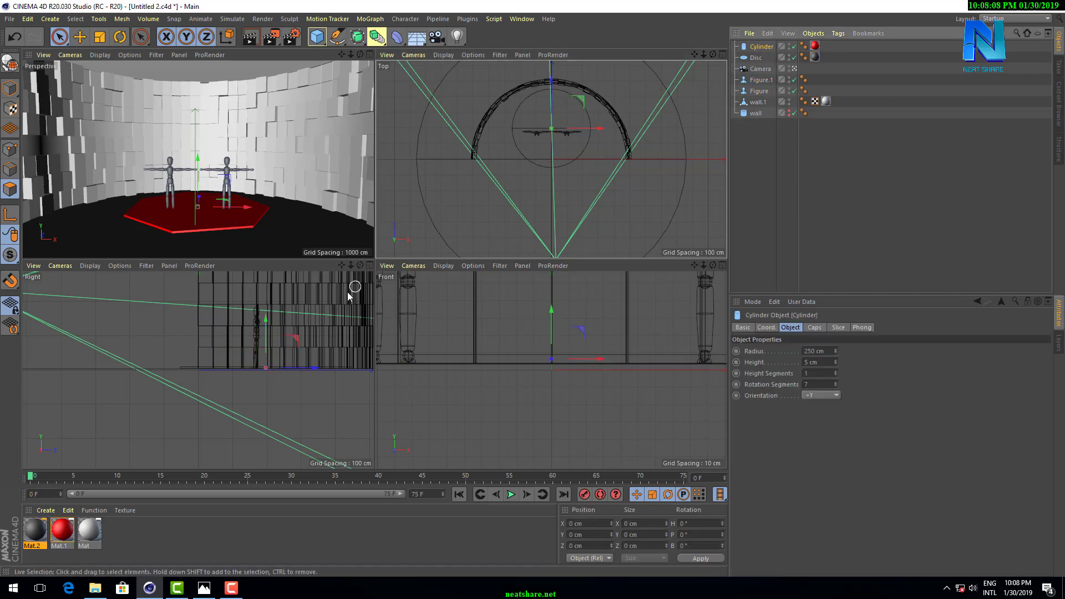
{"action": "key", "text": "F1"}
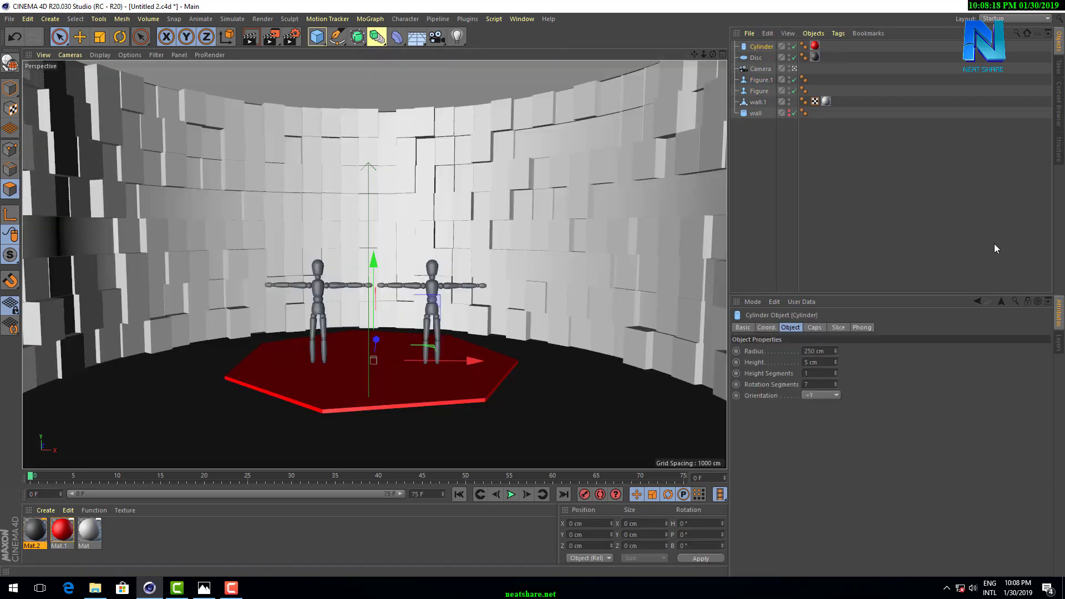
Lower the camera slightly via its P.Y coordinate and hide both figures in the viewport.
{"action": "left_click", "coordinate": [760, 68]}
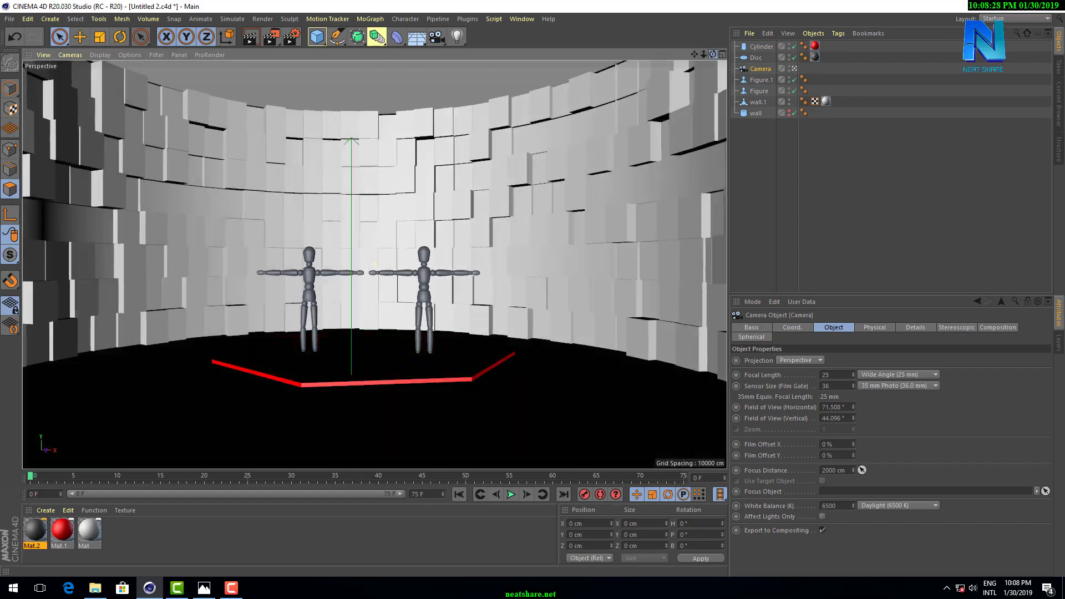
{"action": "left_click", "coordinate": [792, 327]}
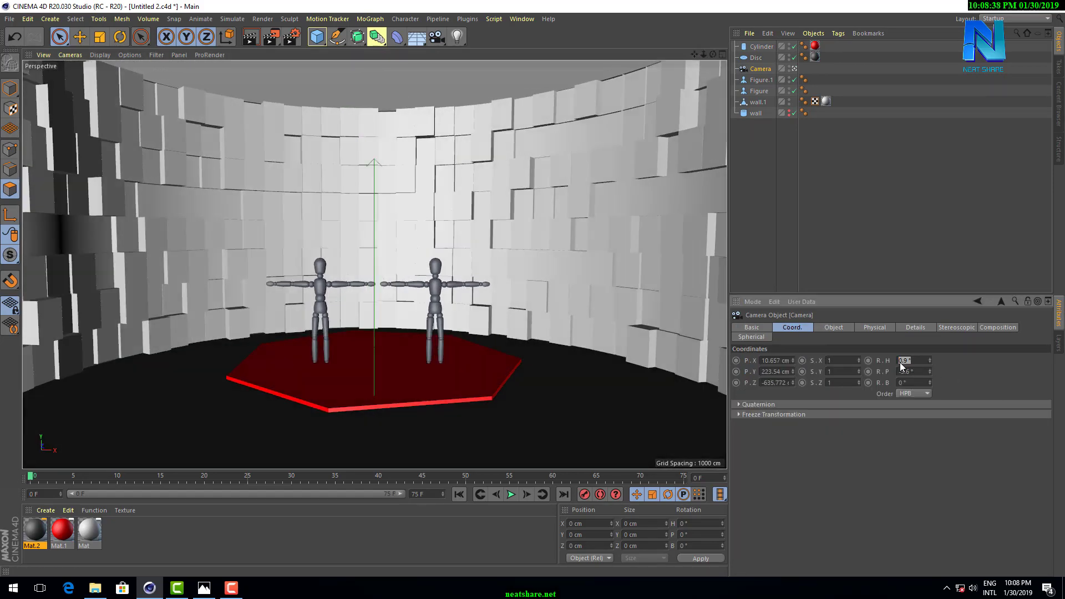
{"action": "left_click_drag", "start_coordinate": [694, 53], "coordinate": [694, 66]}
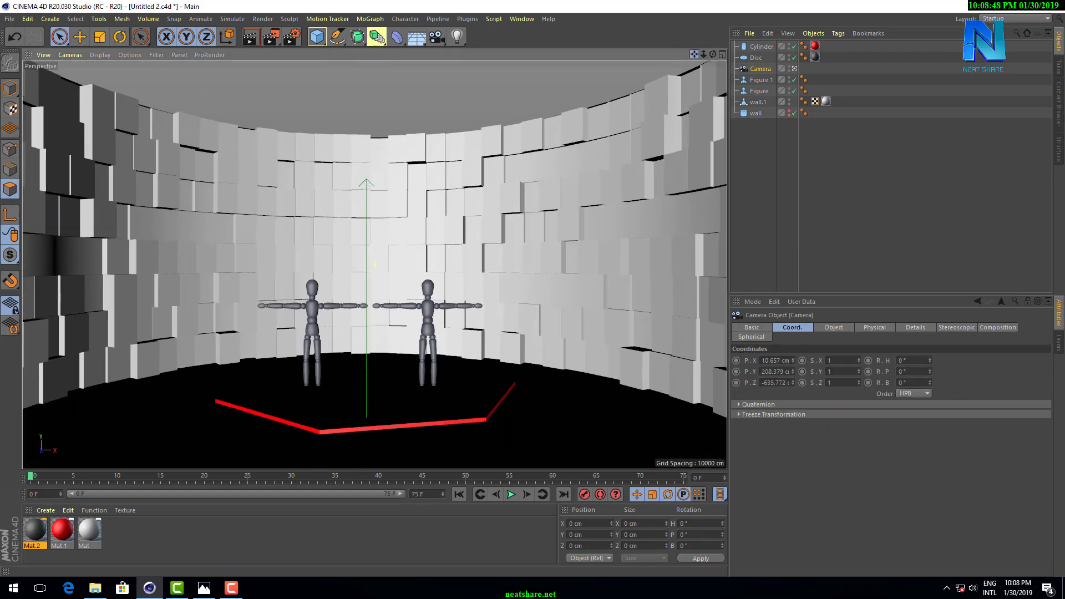
{"action": "left_click", "coordinate": [832, 166]}
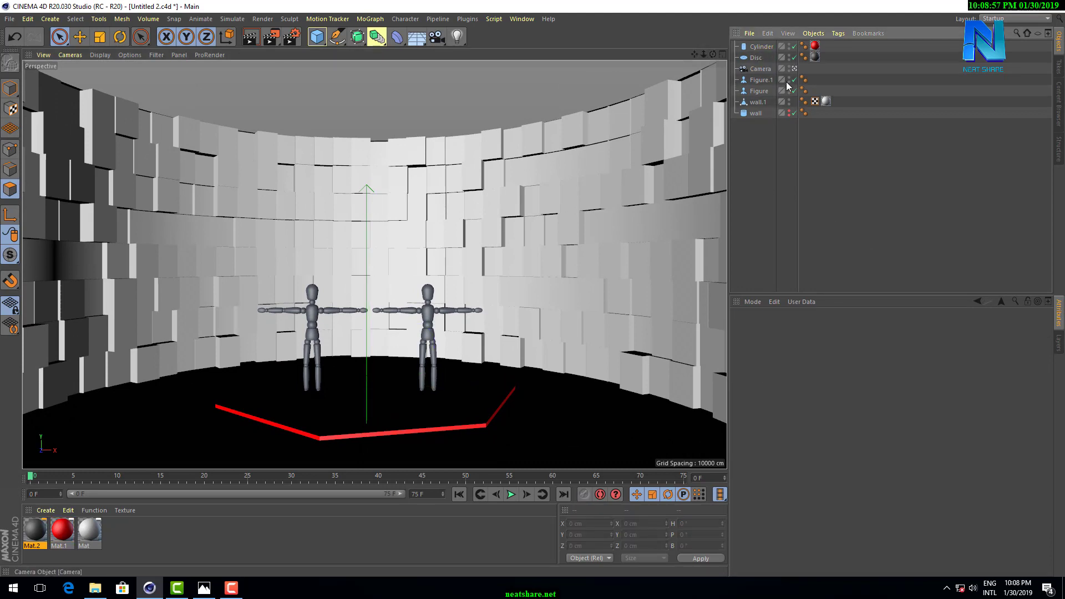
{"action": "left_click", "coordinate": [794, 79]}
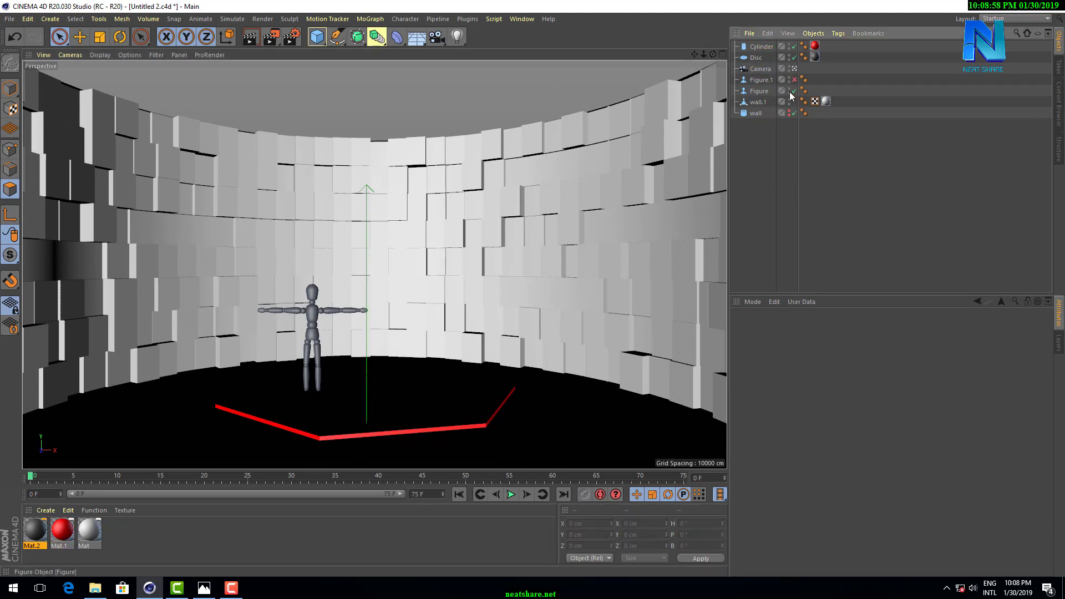
{"action": "left_click", "coordinate": [766, 48]}
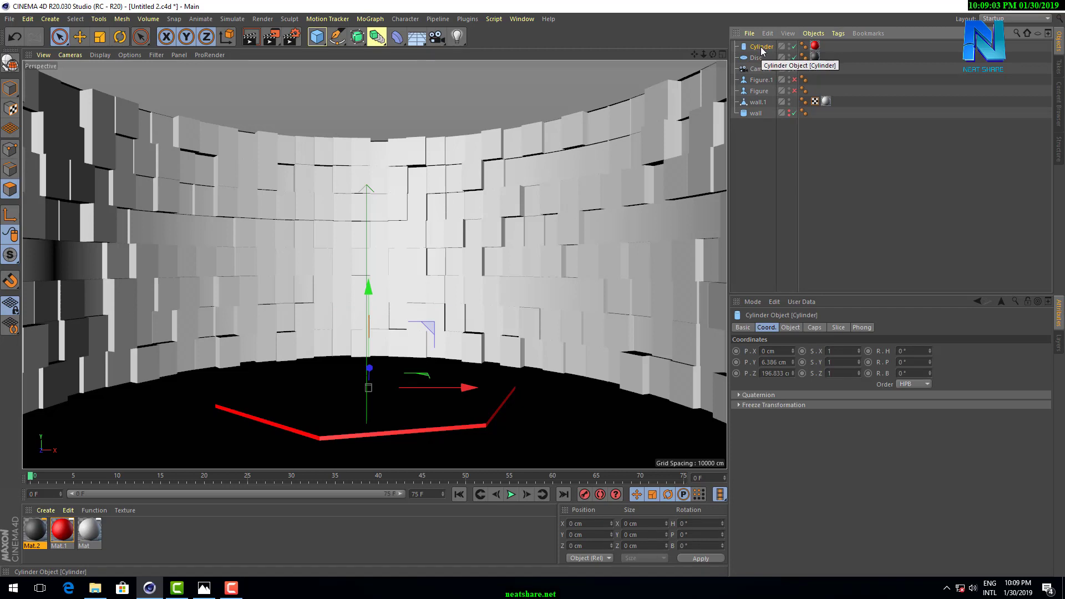
Duplicate the platform as Cylinder.1 and raise the copy above the original in the Front view.
{"action": "left_click_drag", "start_coordinate": [761, 51], "coordinate": [767, 44]}
{"action": "left_click", "coordinate": [723, 55]}
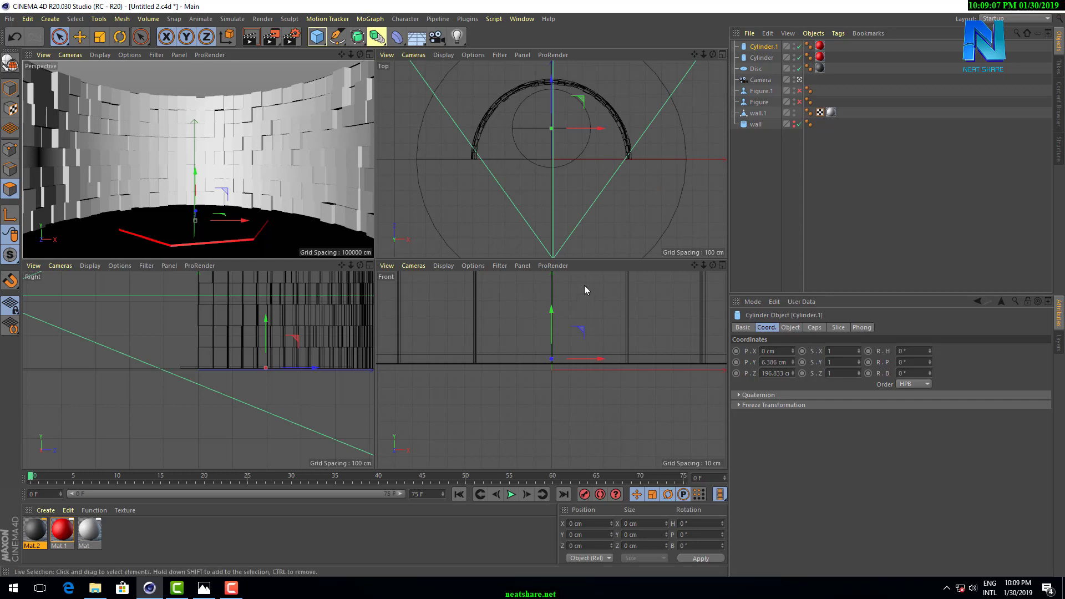
{"action": "left_click_drag", "start_coordinate": [550, 315], "coordinate": [551, 310]}
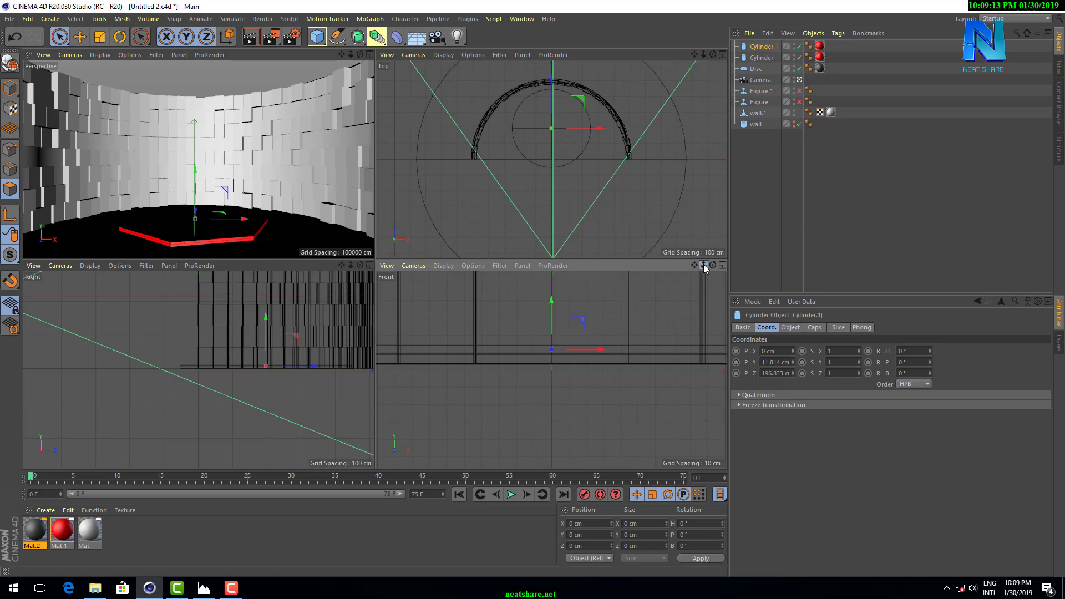
{"action": "left_click_drag", "start_coordinate": [704, 268], "coordinate": [703, 271]}
{"action": "left_click_drag", "start_coordinate": [553, 316], "coordinate": [555, 306]}
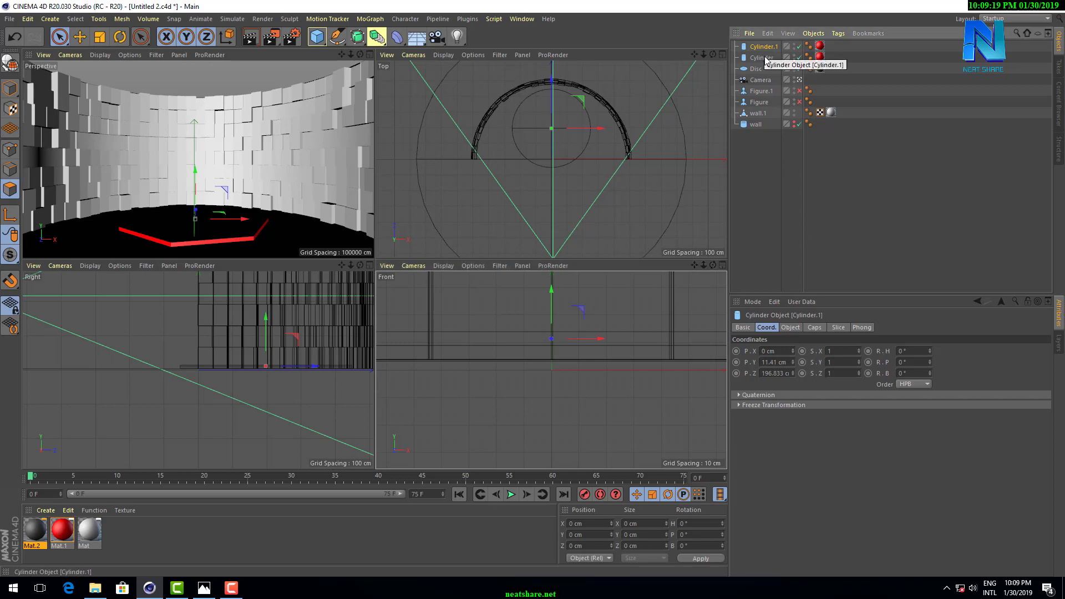
Set Cylinder.1's height to 10 cm and seat it on top of the lower platform.
{"action": "left_click", "coordinate": [790, 327]}
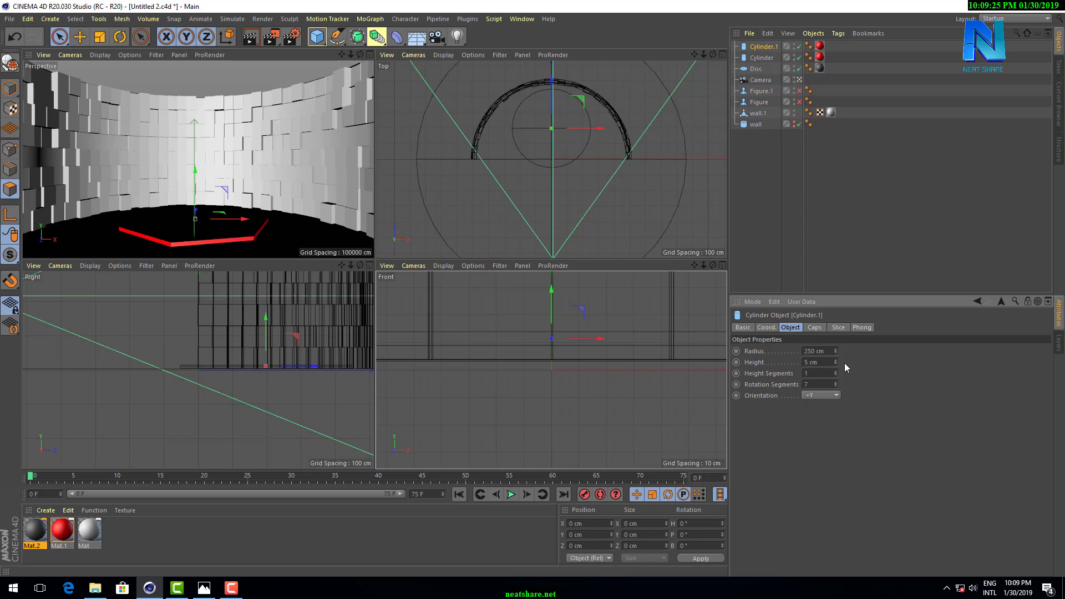
{"action": "mouse_move", "coordinate": [834, 361]}
{"action": "left_mouse_down"}
{"action": "mouse_move", "coordinate": [834, 344]}
{"action": "mouse_move", "coordinate": [781, 364]}
{"action": "left_mouse_up"}
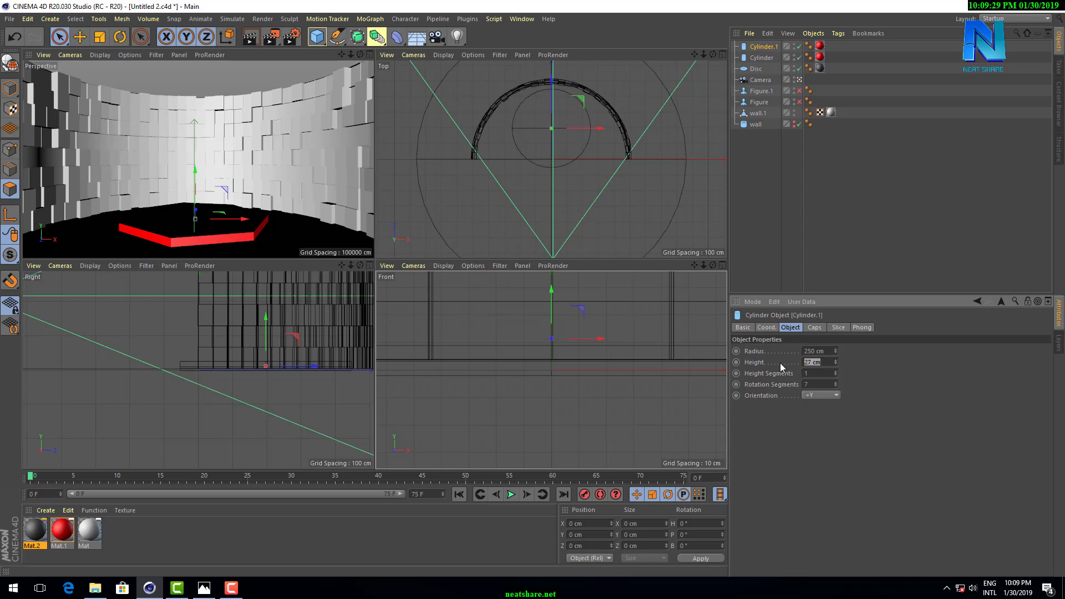
{"action": "type", "text": "10"}
{"action": "key", "text": "Return"}
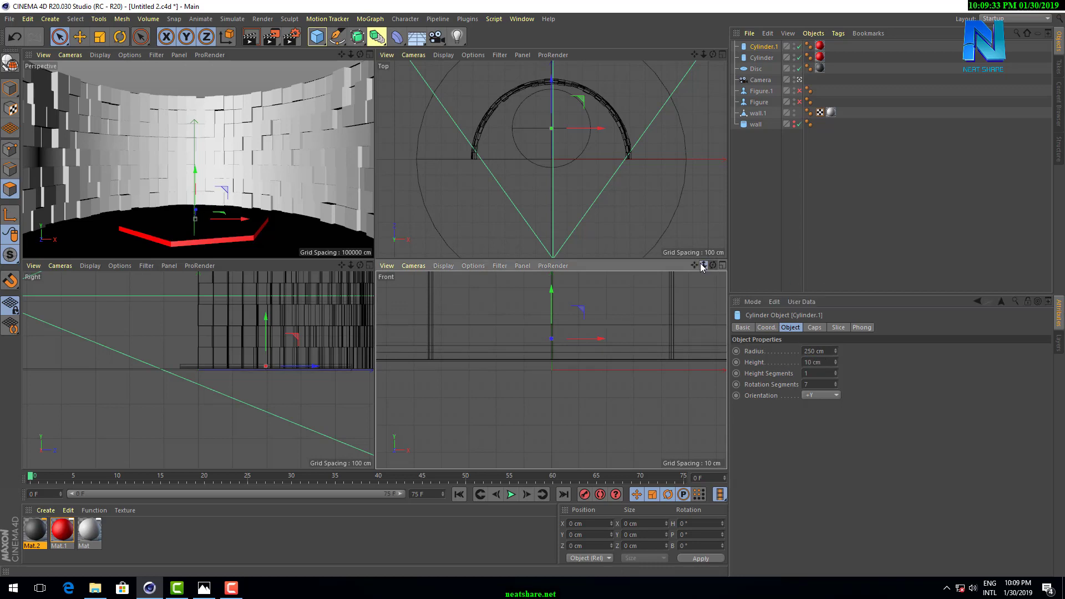
{"action": "mouse_move", "coordinate": [712, 264]}
{"action": "left_mouse_down"}
{"action": "mouse_move", "coordinate": [519, 297]}
{"action": "mouse_move", "coordinate": [550, 268]}
{"action": "left_mouse_up"}
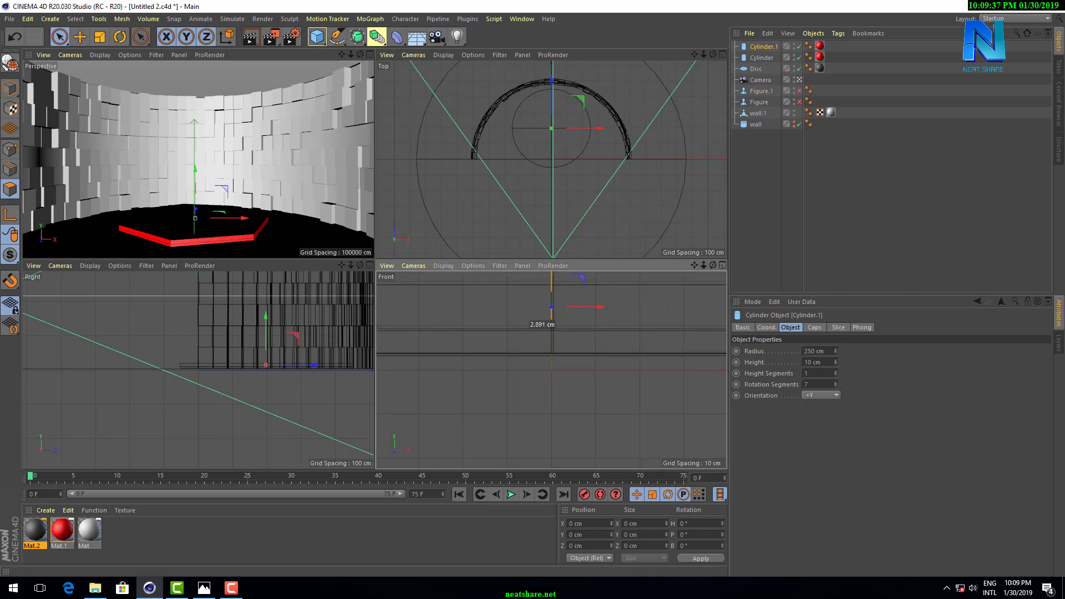
{"action": "left_click_drag", "start_coordinate": [550, 280], "coordinate": [552, 275]}
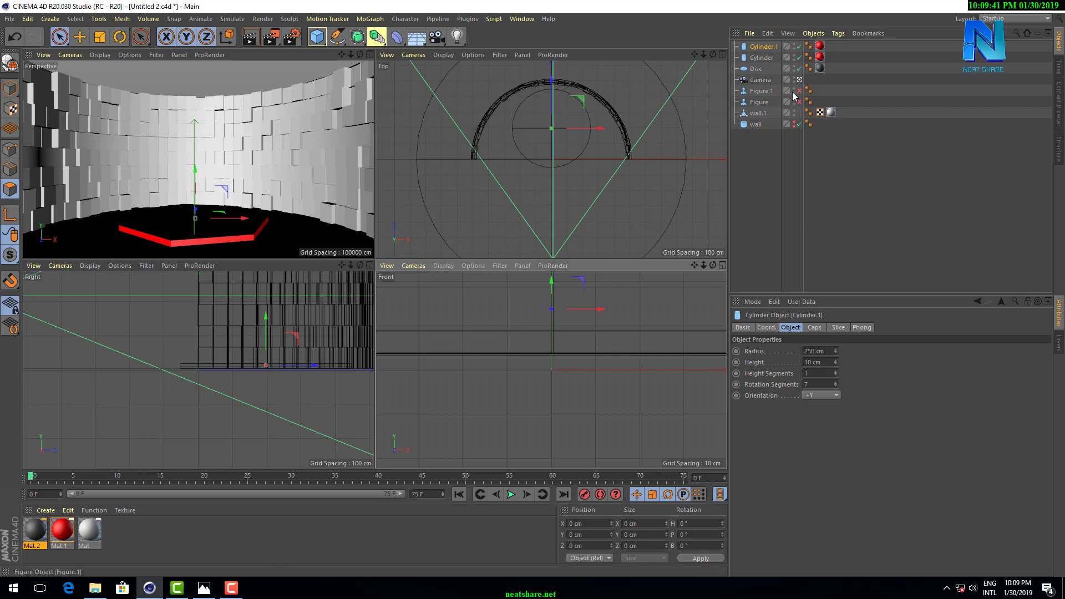
{"action": "left_click", "coordinate": [89, 536]}
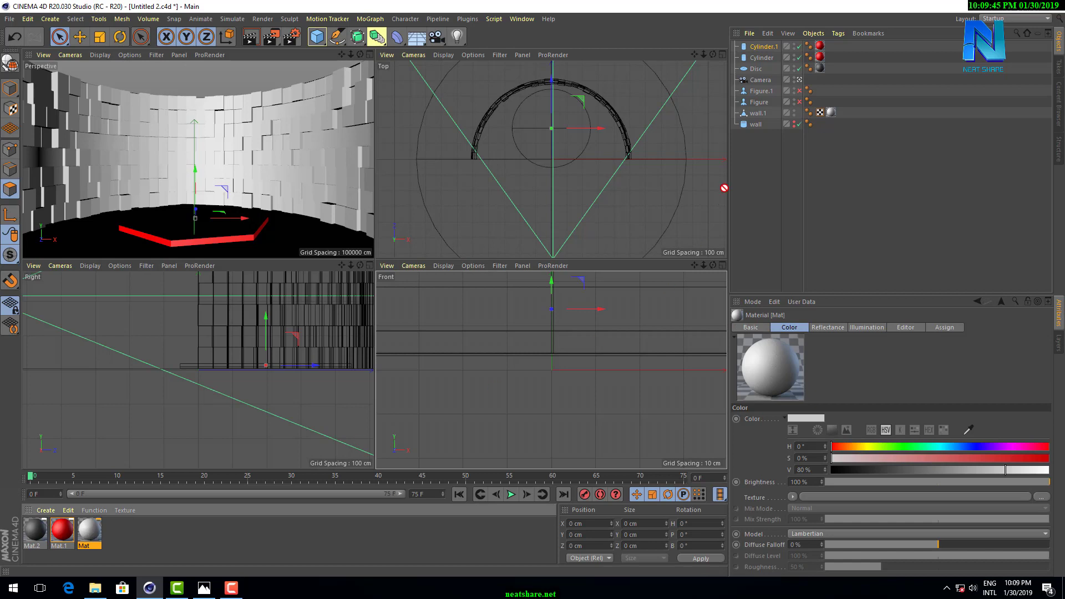
Assign the white Mat material to Cylinder.1, delete its red material tag, and maximize Perspective.
{"action": "left_click_drag", "start_coordinate": [90, 531], "coordinate": [767, 52]}
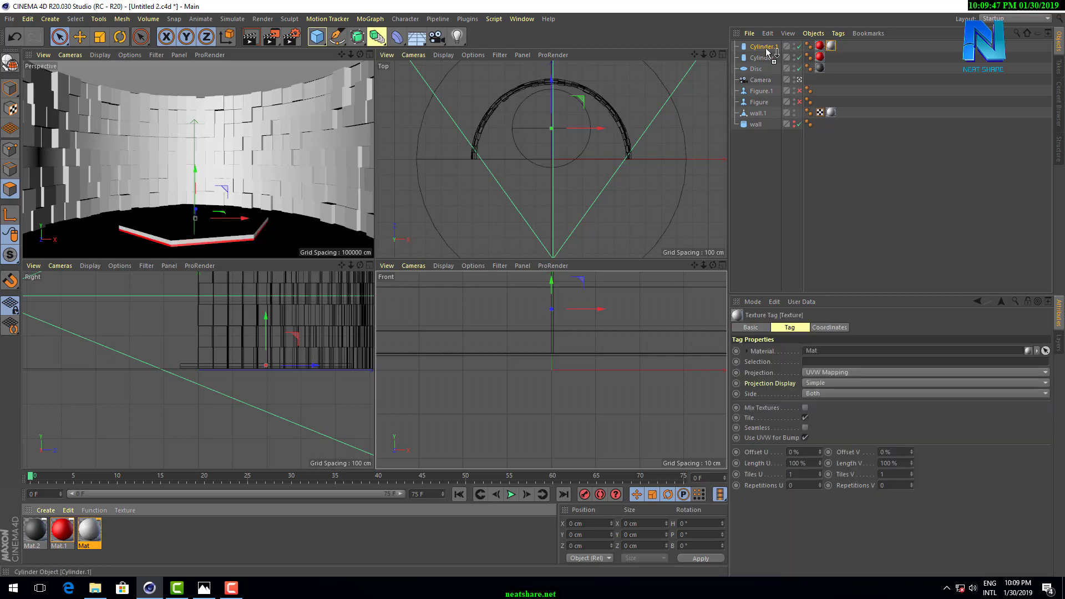
{"action": "left_click", "coordinate": [819, 46]}
{"action": "key", "text": "Delete"}
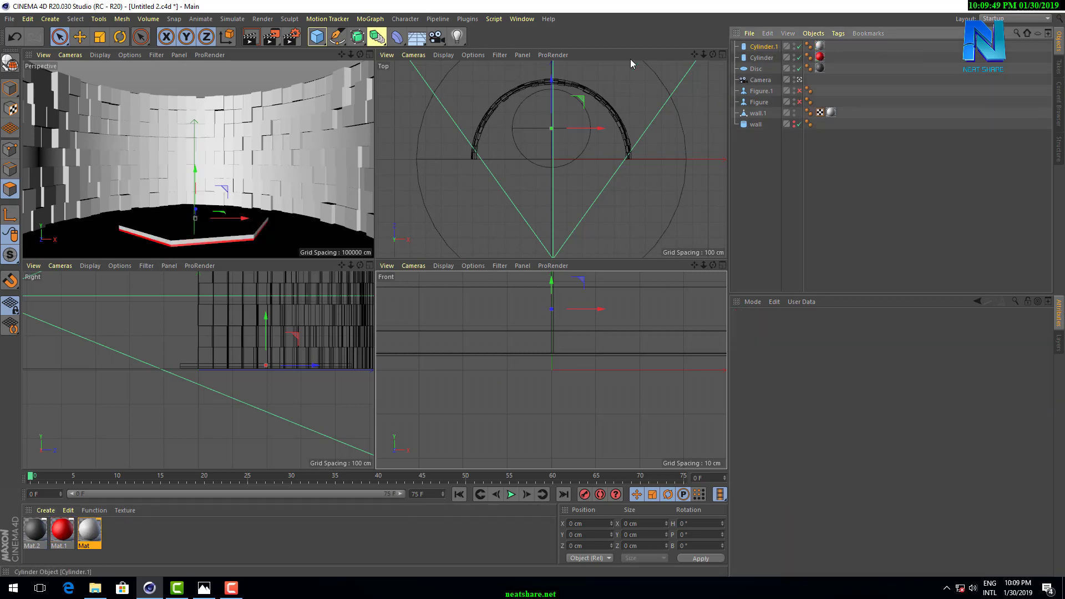
{"action": "left_click", "coordinate": [370, 54]}
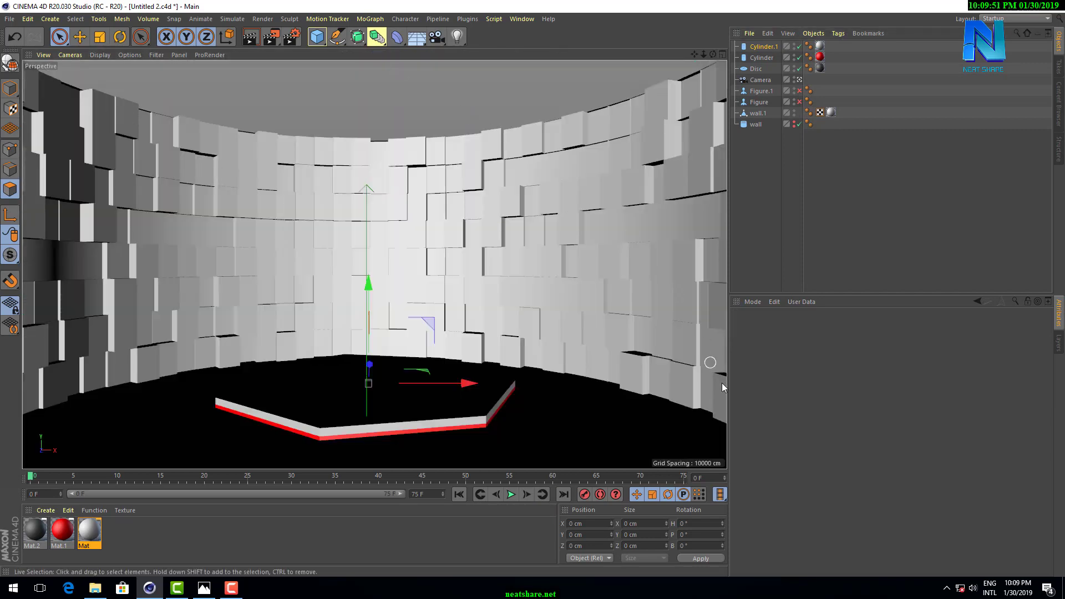
{"action": "left_click", "coordinate": [763, 58]}
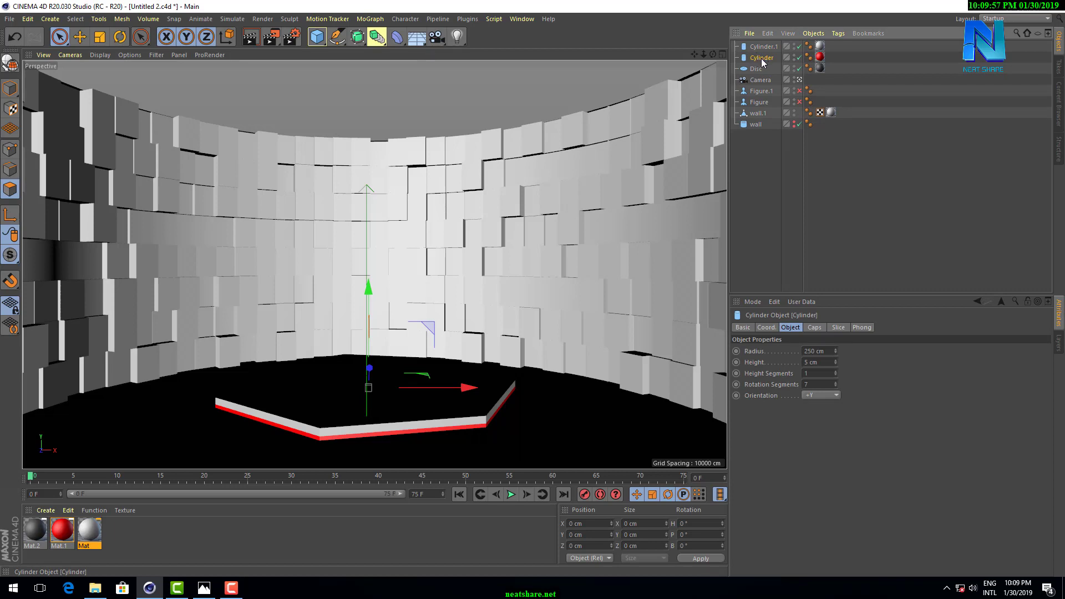
Duplicate the platform as Cylinder.2, make it 3 cm tall, and lift it about 1 cm.
{"action": "left_click_drag", "start_coordinate": [761, 62], "coordinate": [759, 53]}
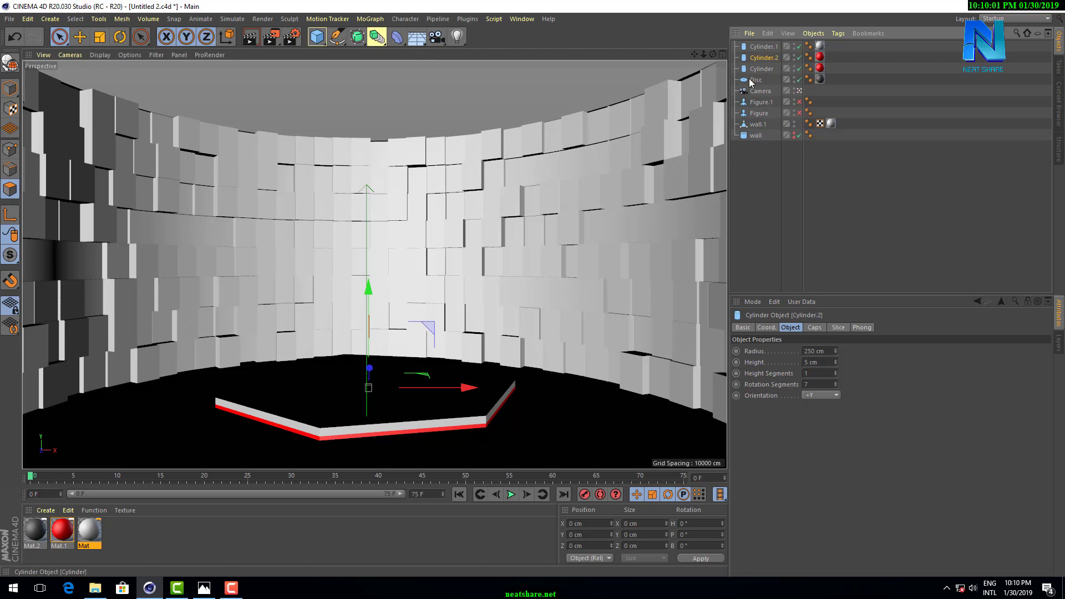
{"action": "left_click", "coordinate": [721, 54]}
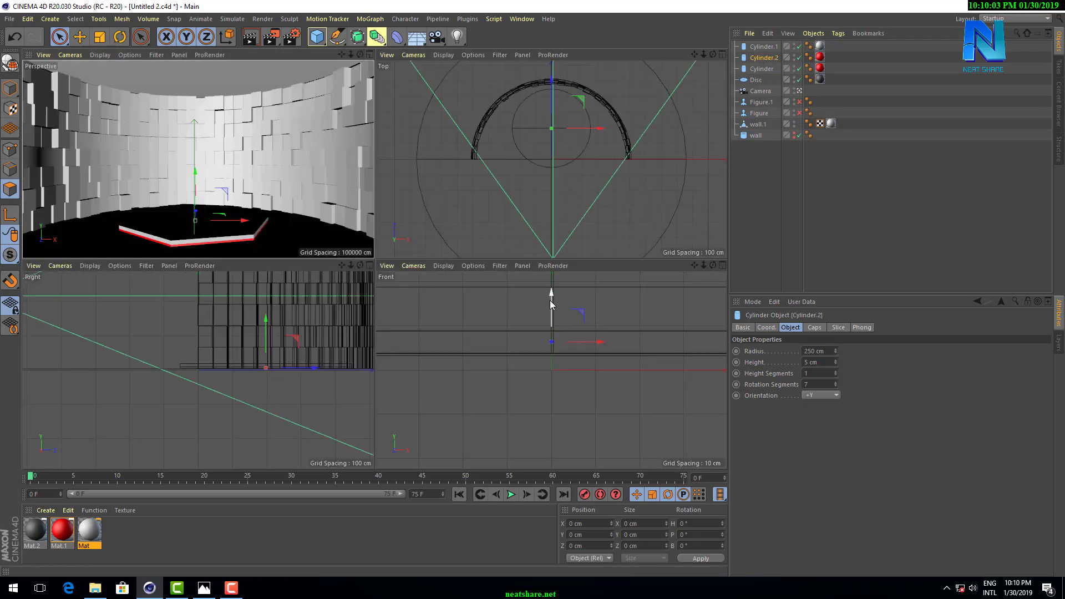
{"action": "left_click_drag", "start_coordinate": [551, 300], "coordinate": [553, 281]}
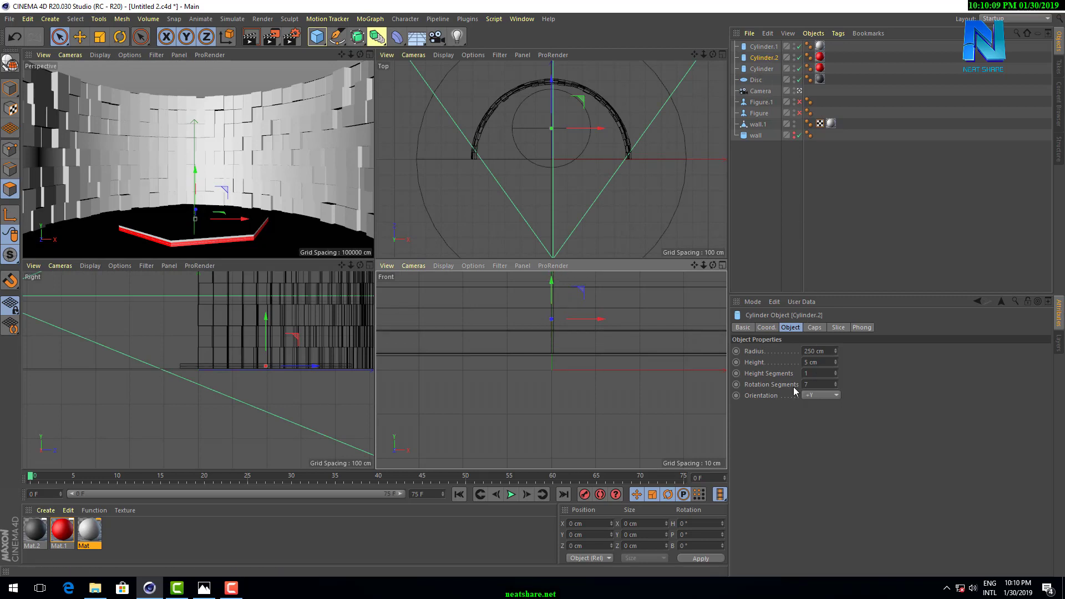
{"action": "left_click", "coordinate": [817, 361]}
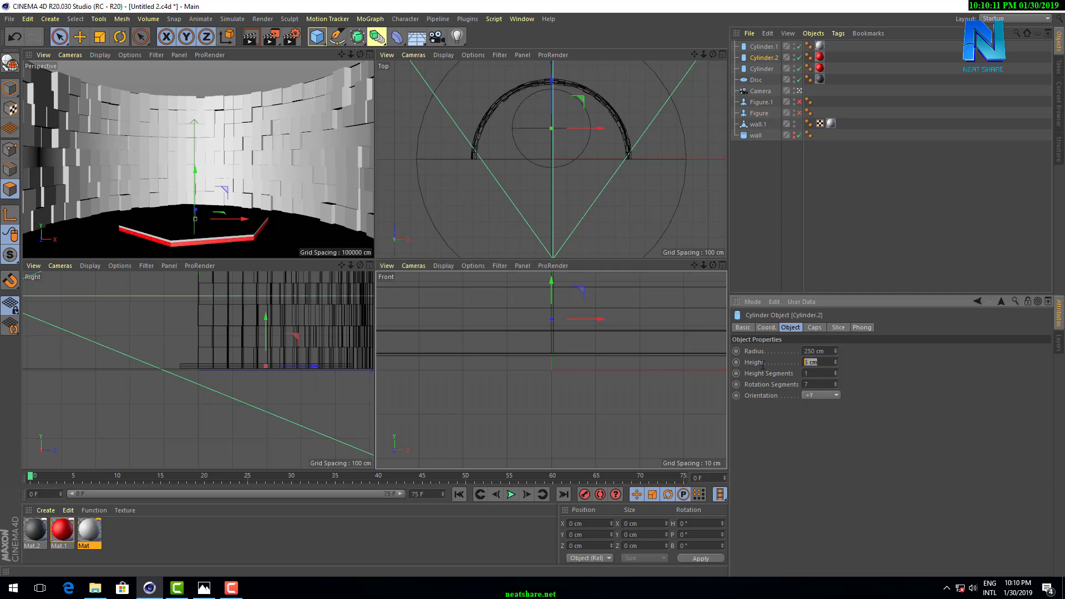
{"action": "type", "text": "3"}
{"action": "left_click", "coordinate": [854, 287]}
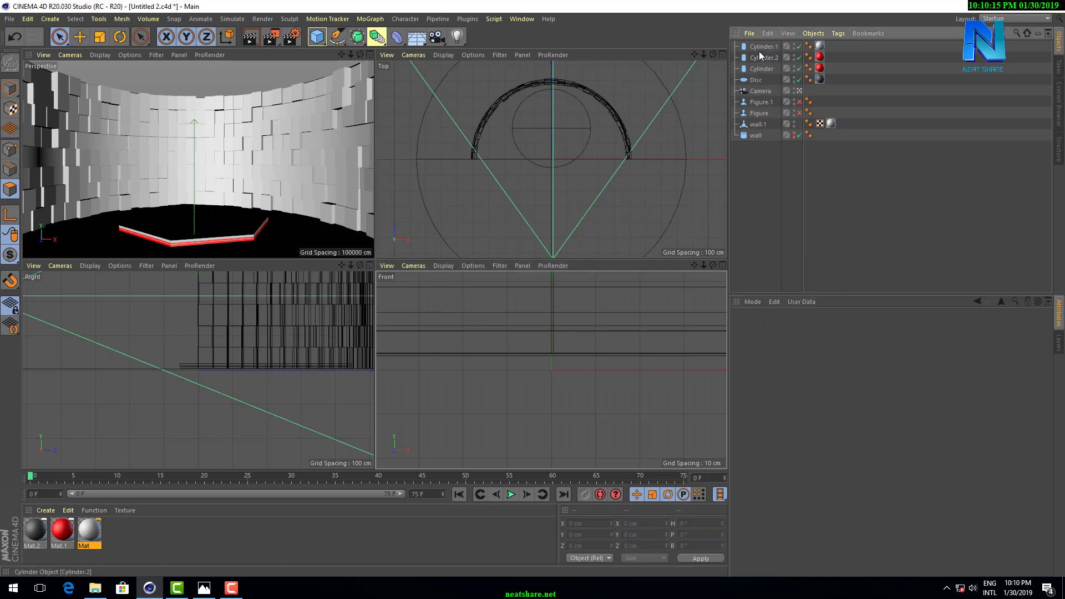
{"action": "left_click", "coordinate": [763, 57]}
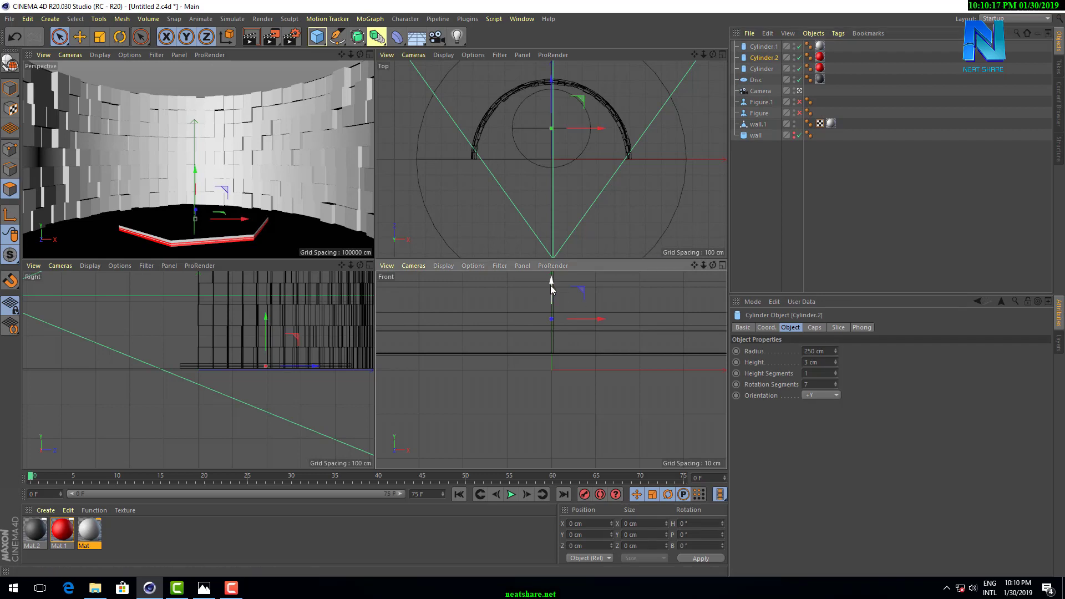
{"action": "left_click_drag", "start_coordinate": [551, 282], "coordinate": [554, 293]}
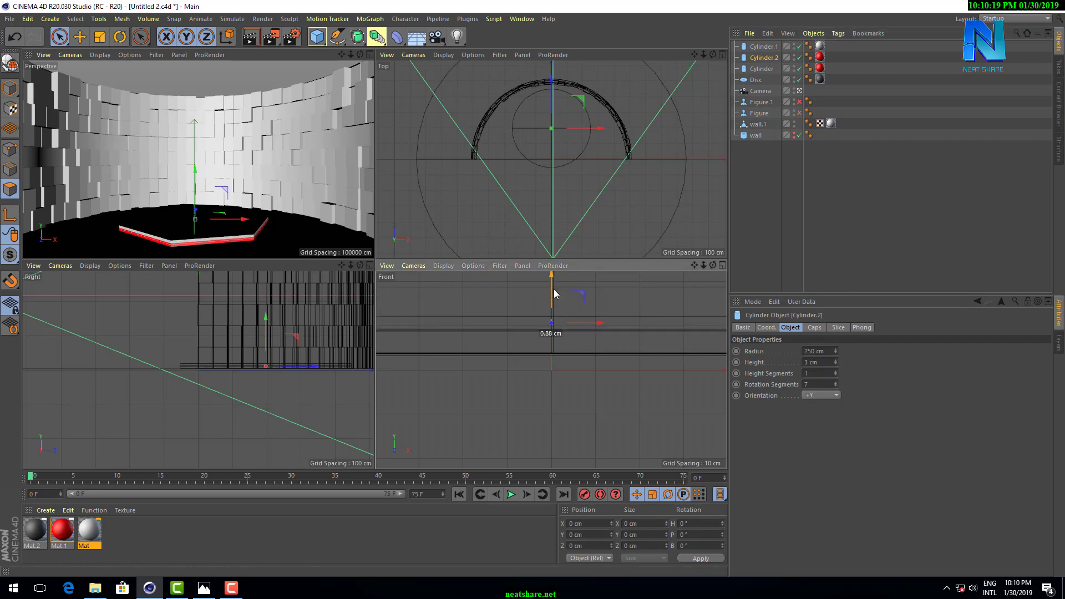
{"action": "left_click_drag", "start_coordinate": [553, 290], "coordinate": [558, 290]}
Rename the original Cylinder to floor 1.
{"action": "left_click", "coordinate": [370, 55]}
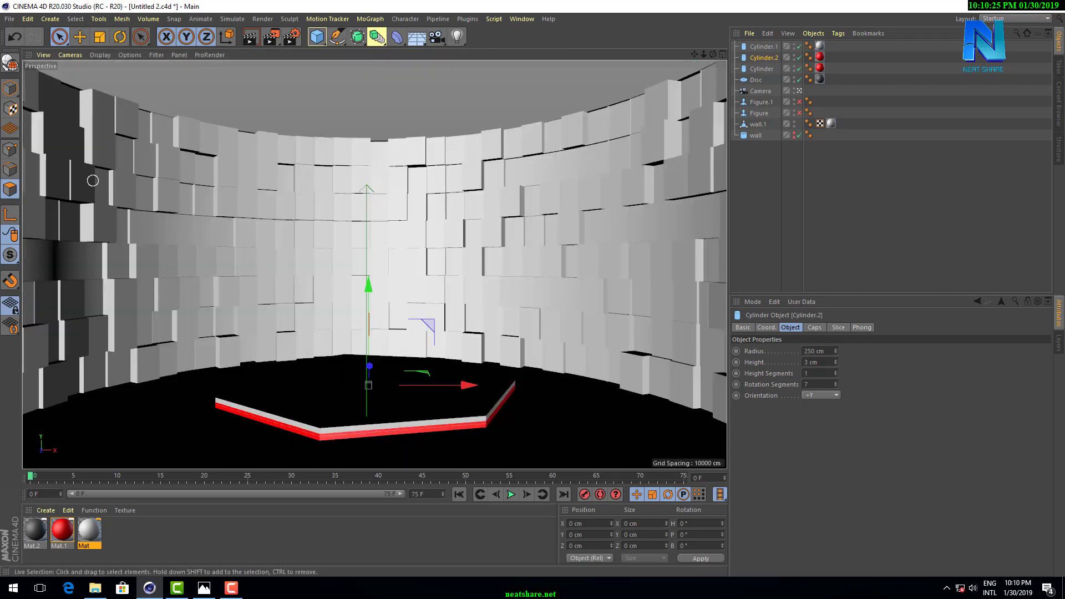
{"action": "left_click", "coordinate": [760, 69]}
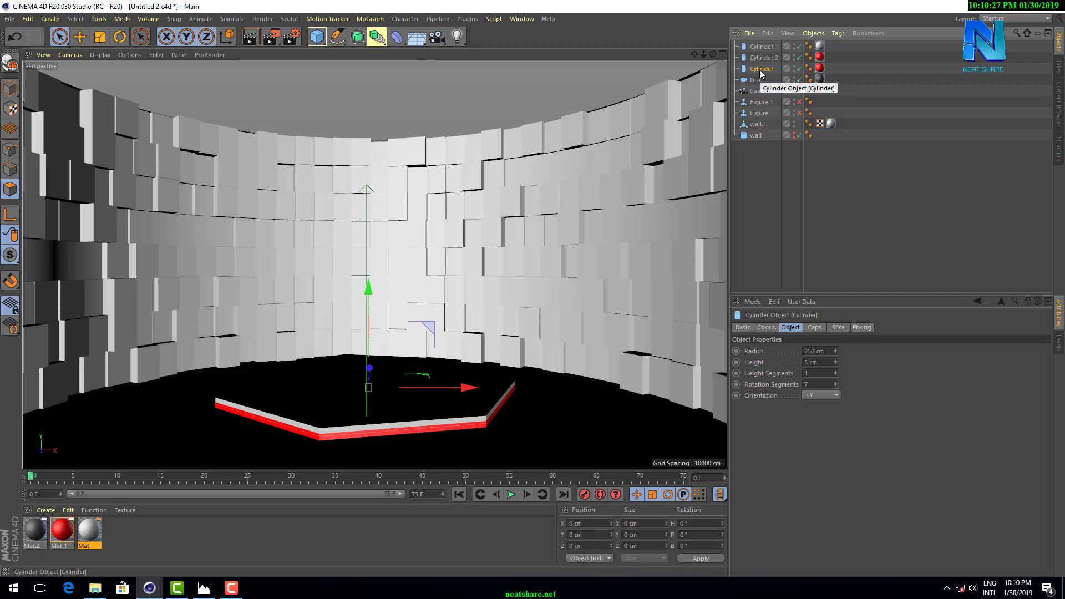
{"action": "double_click", "coordinate": [760, 70]}
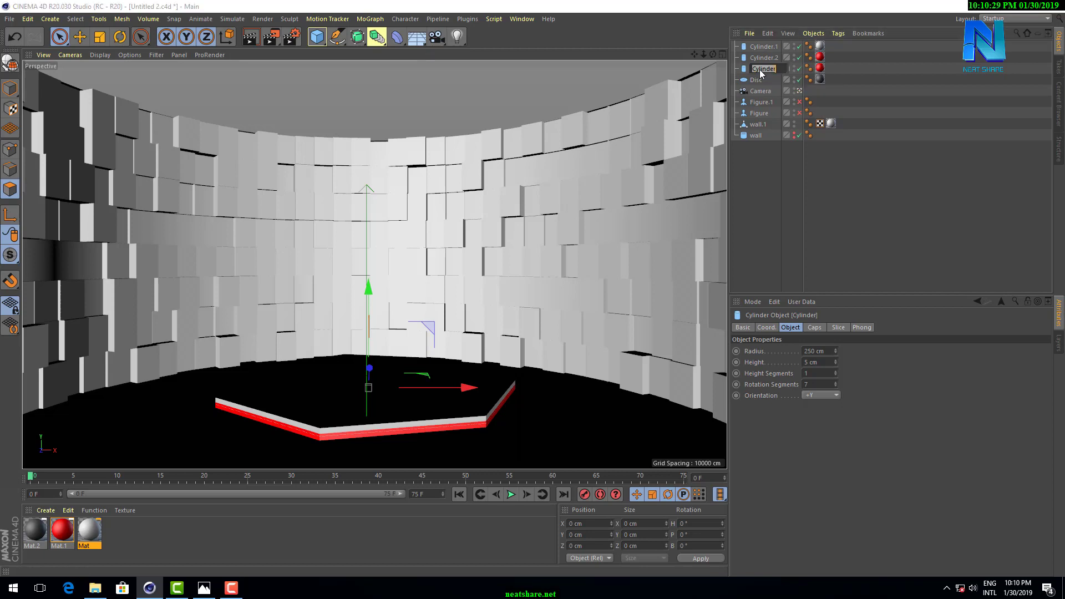
{"action": "type", "text": "polygon pl"}
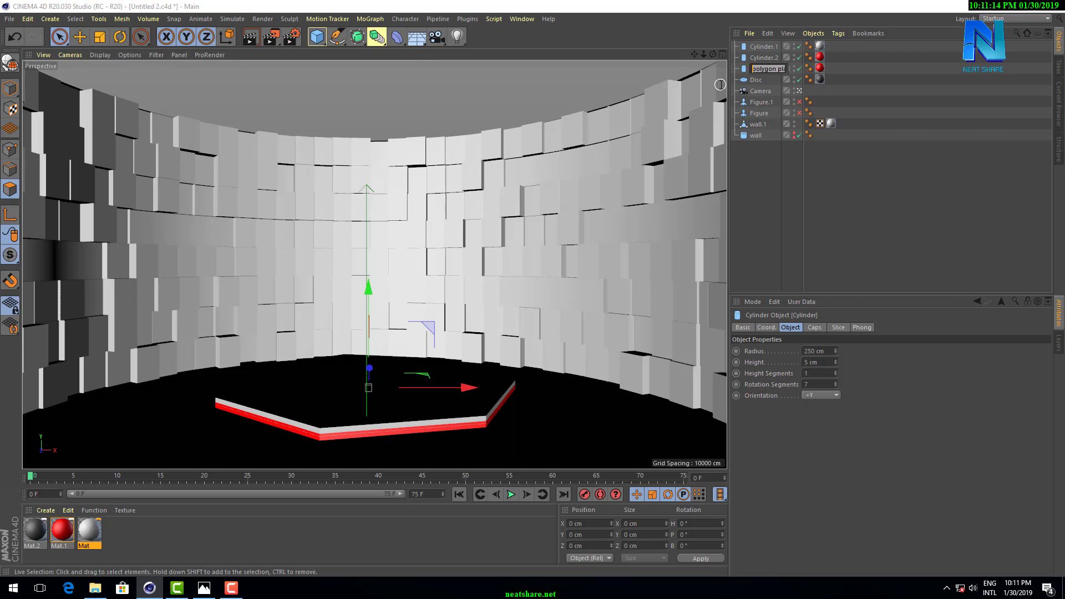
{"action": "type", "text": "st"}
{"action": "key", "text": "Return"}
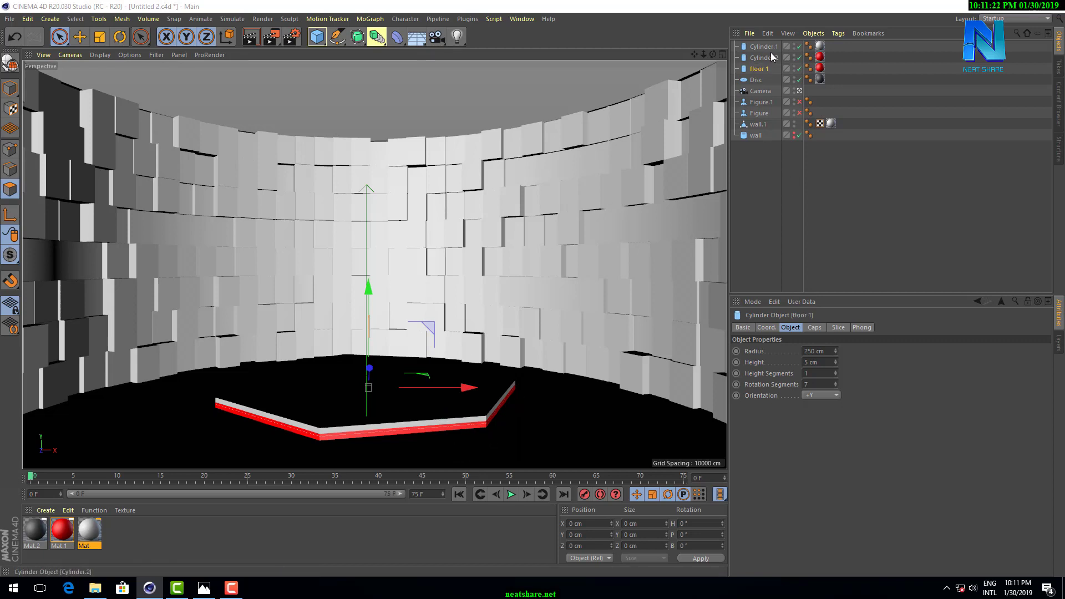
Move Cylinder.2 to the top of the object list and rename it floor 3.
{"action": "left_click", "coordinate": [768, 49]}
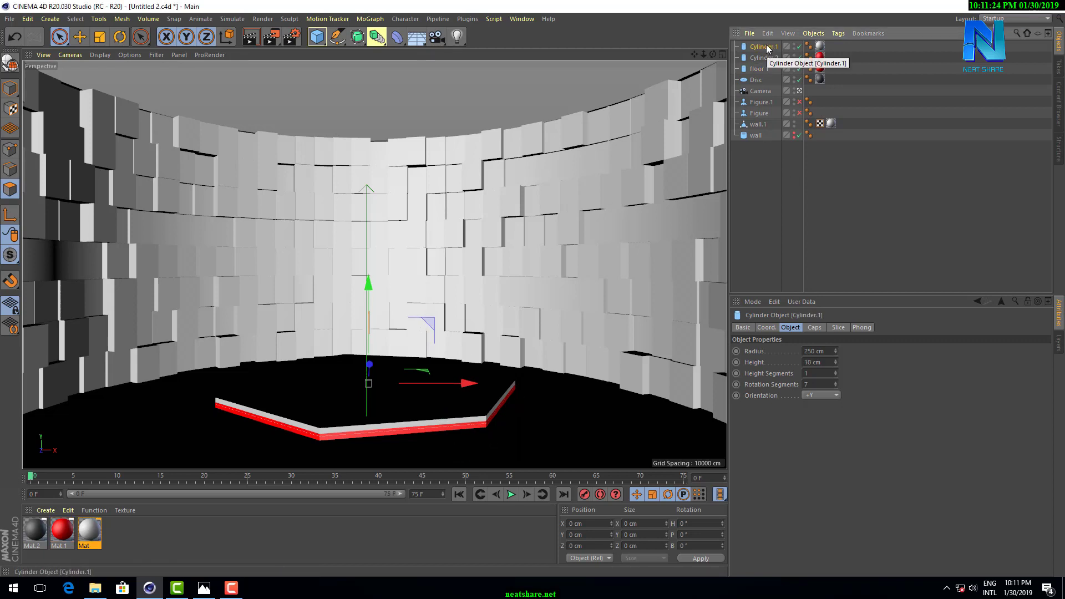
{"action": "double_click", "coordinate": [767, 47]}
{"action": "type", "text": "floor 2"}
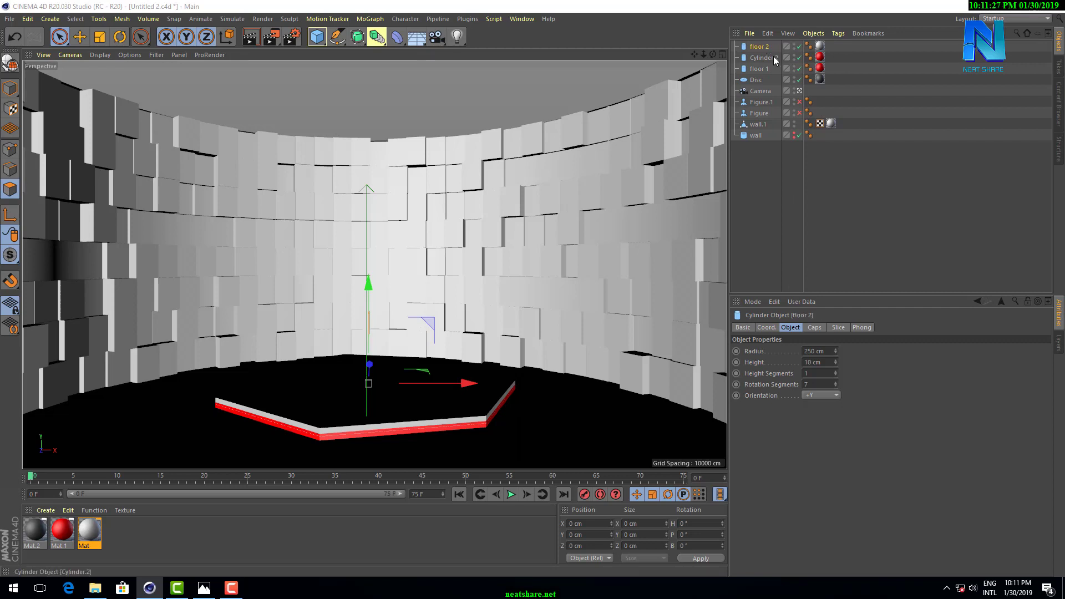
{"action": "left_click_drag", "start_coordinate": [773, 55], "coordinate": [767, 45]}
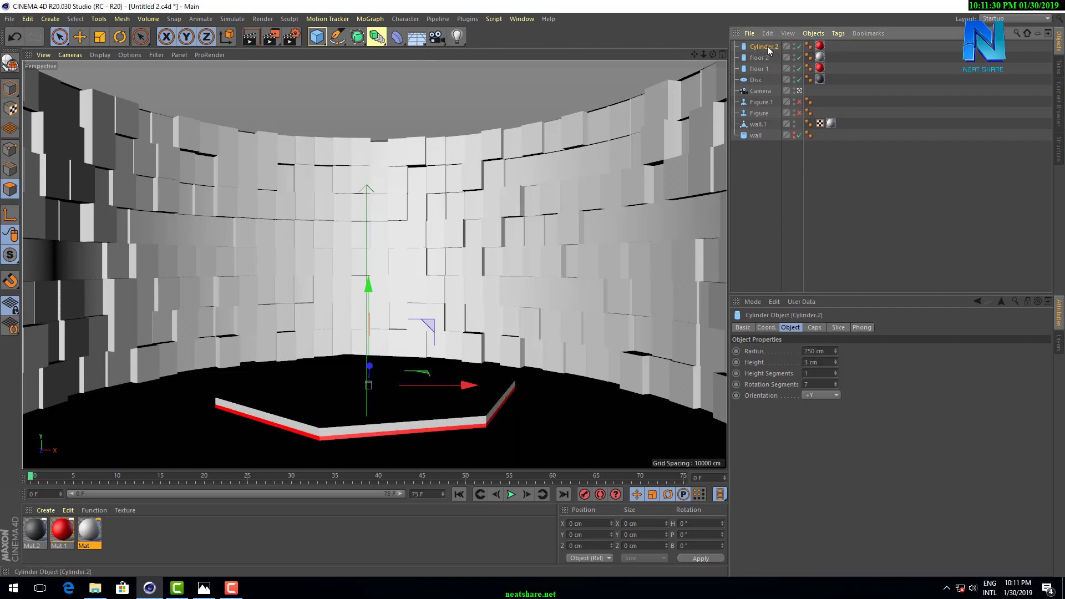
{"action": "double_click", "coordinate": [767, 47]}
{"action": "type", "text": "floor"}
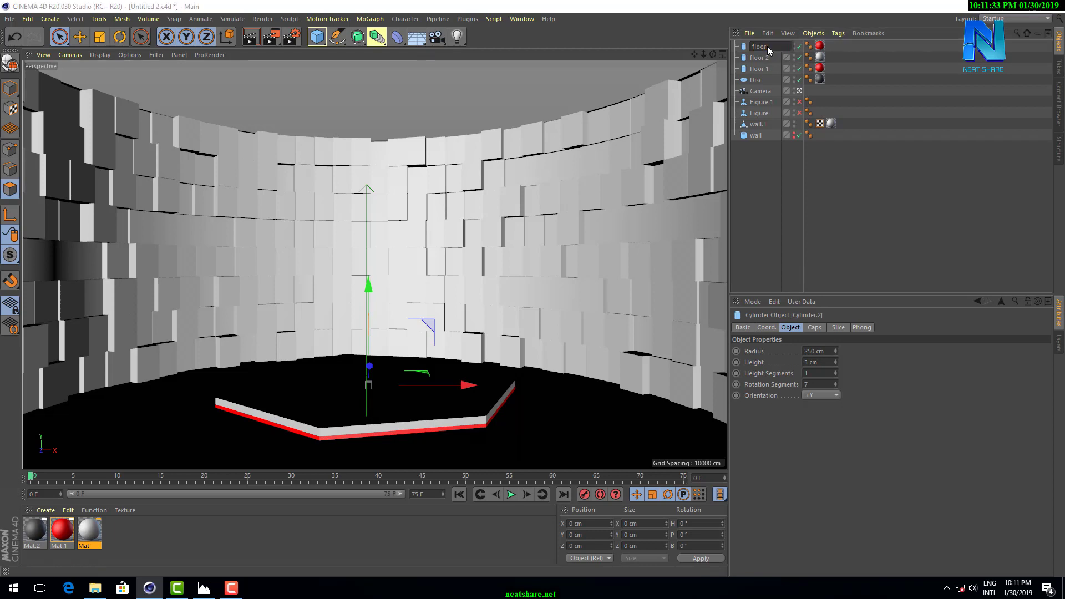
{"action": "type", "text": "3"}
{"action": "key", "text": "Return"}
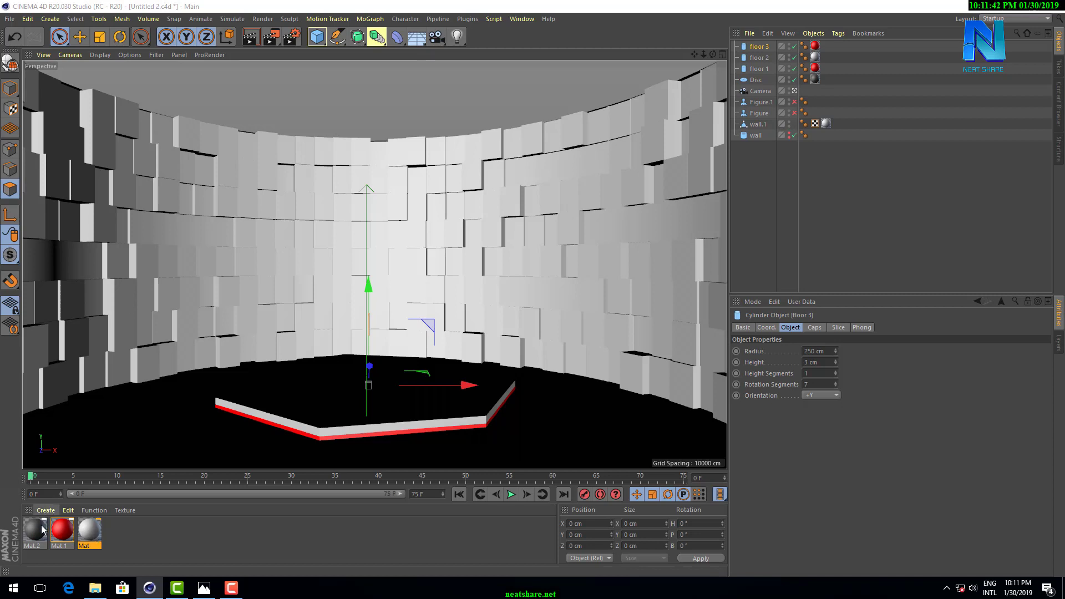
Create a new gold material Mat.3 with colour H 44°, S about 59%, V 100%.
{"action": "left_click", "coordinate": [42, 510]}
{"action": "left_click", "coordinate": [61, 366]}
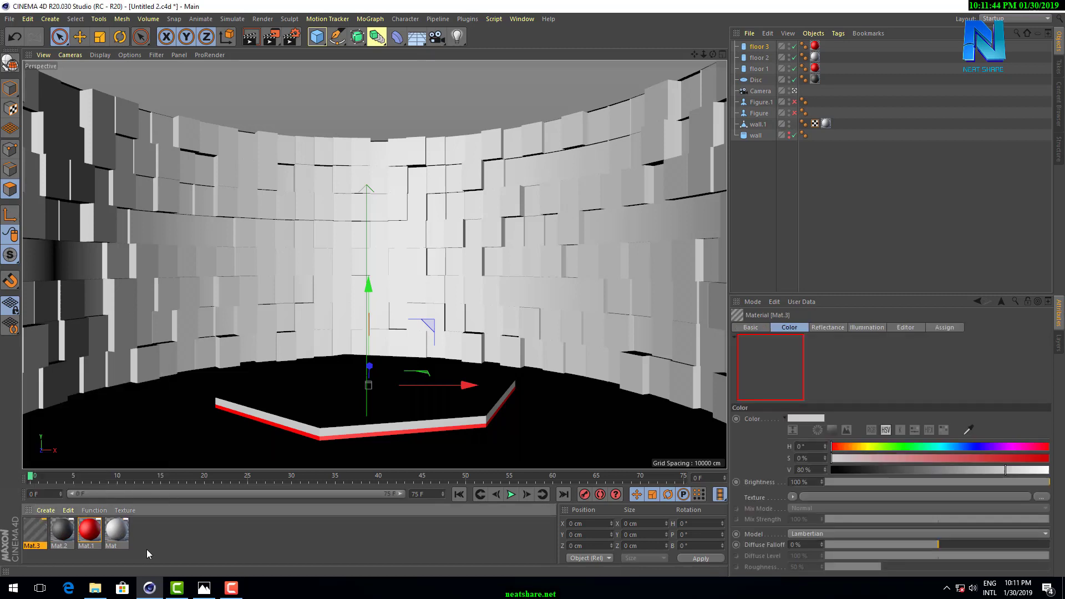
{"action": "double_click", "coordinate": [36, 527]}
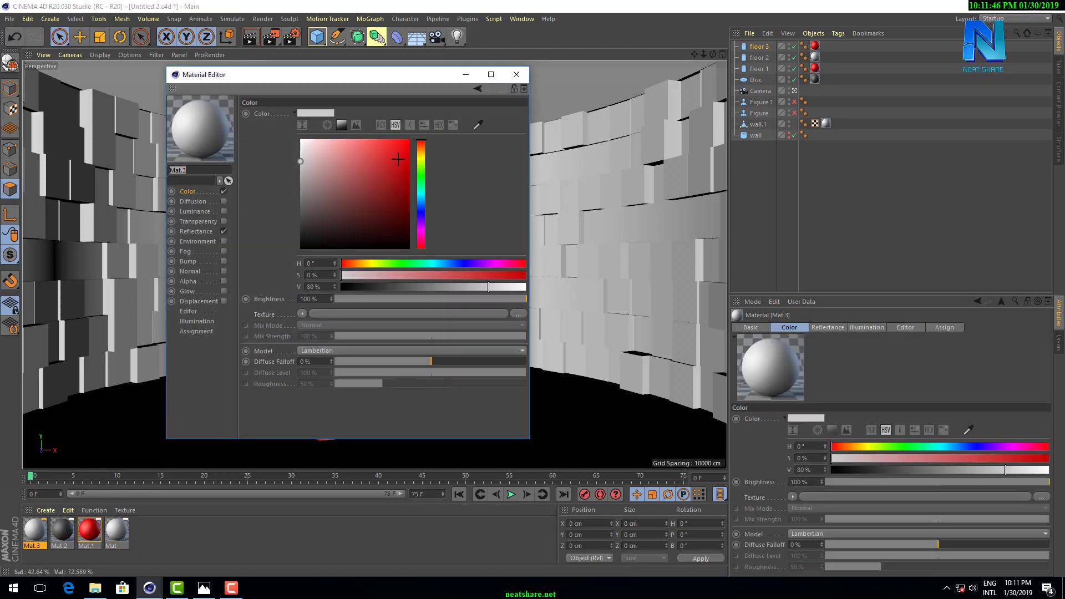
{"action": "left_click", "coordinate": [421, 152]}
{"action": "left_click", "coordinate": [365, 139]}
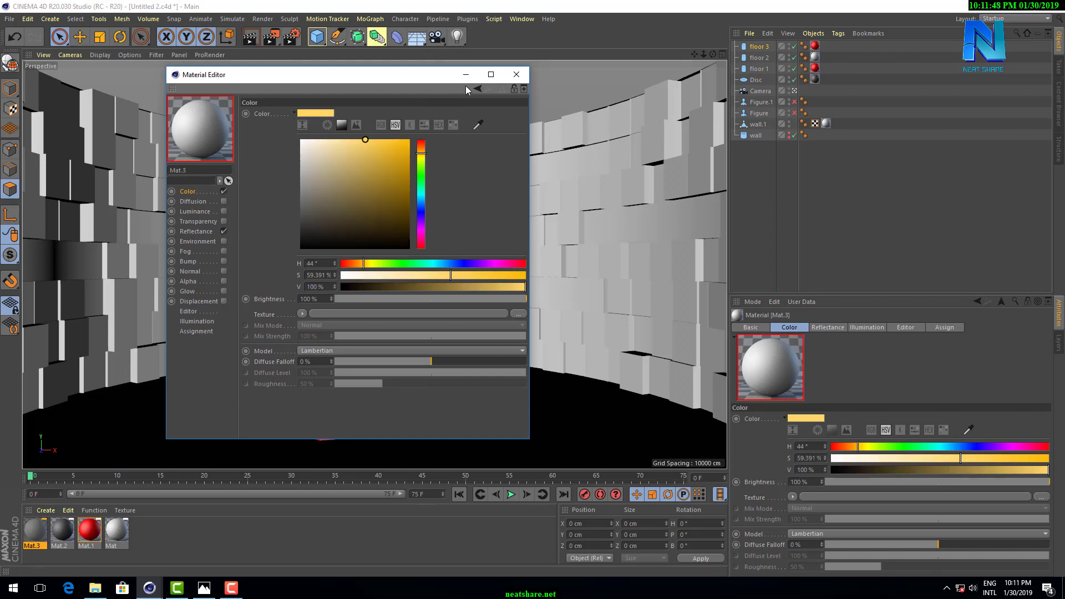
{"action": "left_click", "coordinate": [517, 76]}
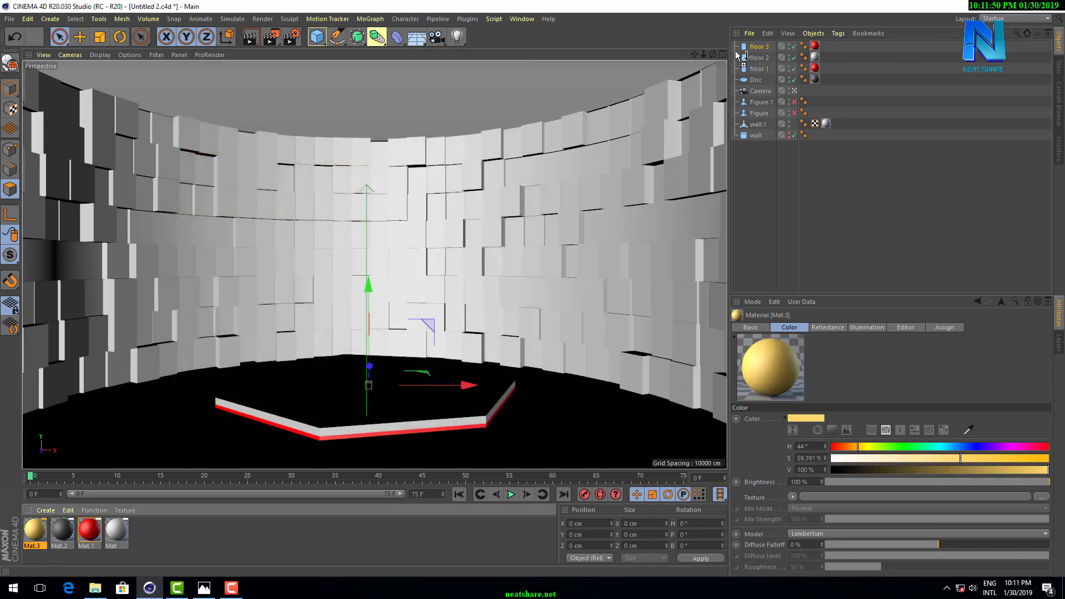
Apply Mat.3 to floor 3, delete its red material tag, and preview a render.
{"action": "left_click_drag", "start_coordinate": [766, 53], "coordinate": [763, 51]}
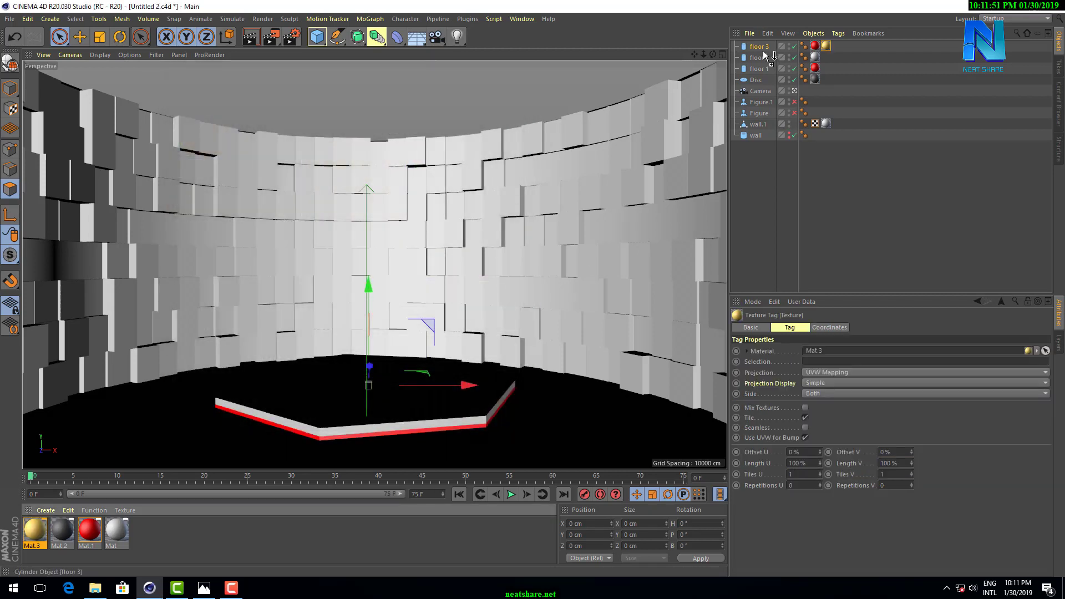
{"action": "left_click", "coordinate": [814, 46]}
{"action": "key", "text": "Delete"}
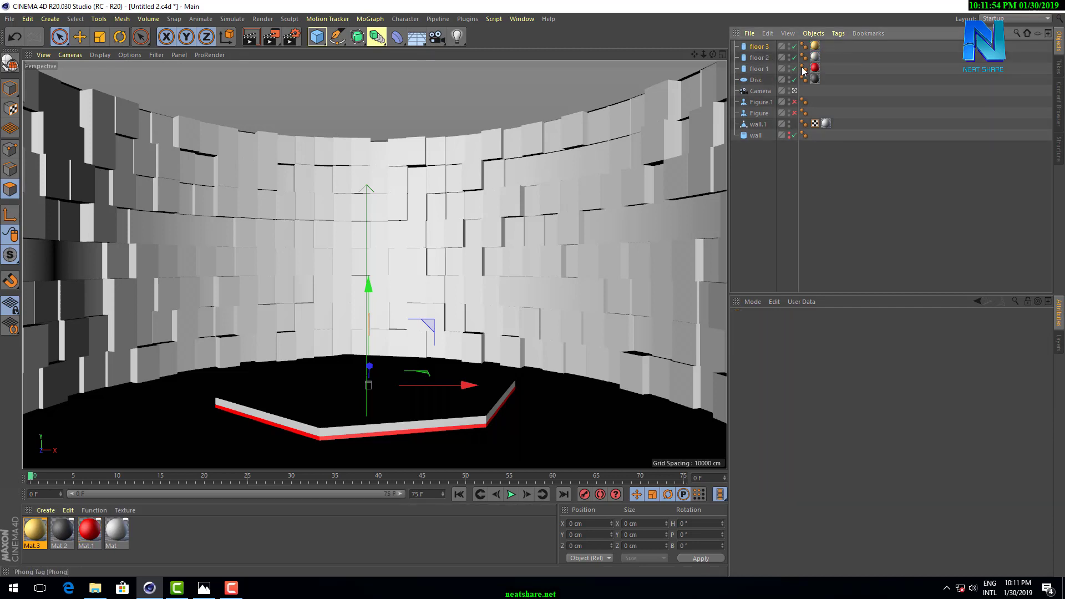
{"action": "left_click", "coordinate": [759, 46]}
{"action": "left_click", "coordinate": [247, 40]}
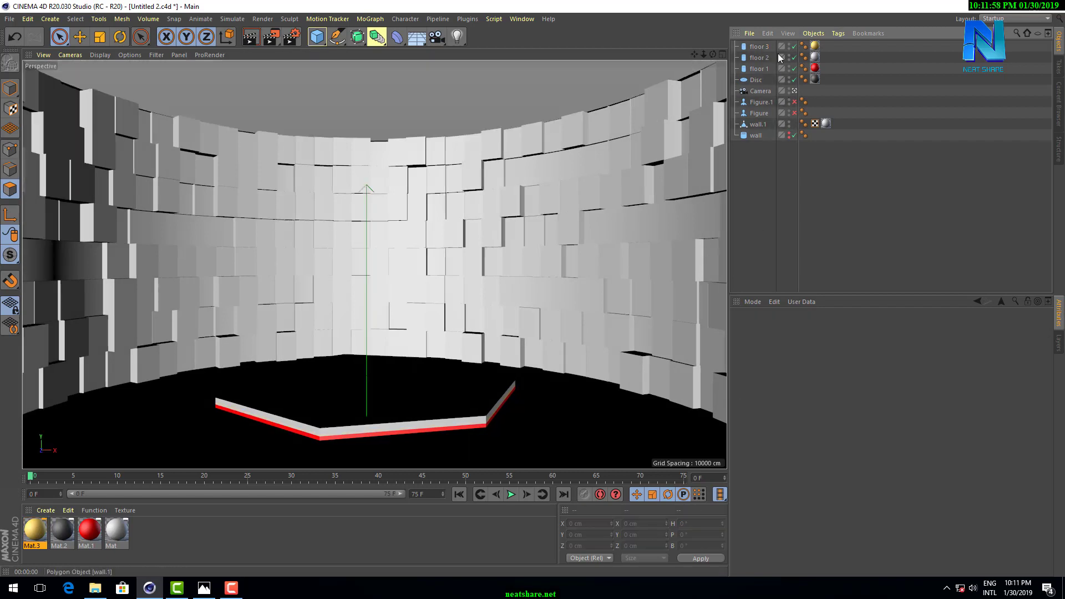
In the four-view Front view, lift white floor 2 onto the red layer.
{"action": "left_click", "coordinate": [777, 166]}
{"action": "left_click", "coordinate": [758, 47]}
{"action": "left_click", "coordinate": [723, 55]}
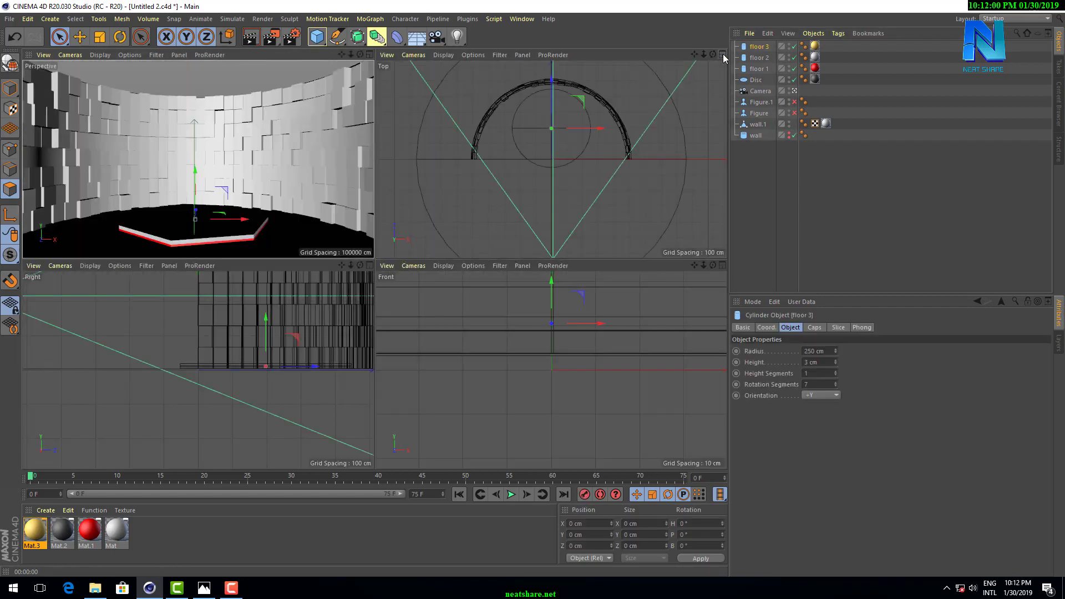
{"action": "left_click_drag", "start_coordinate": [552, 288], "coordinate": [552, 287]}
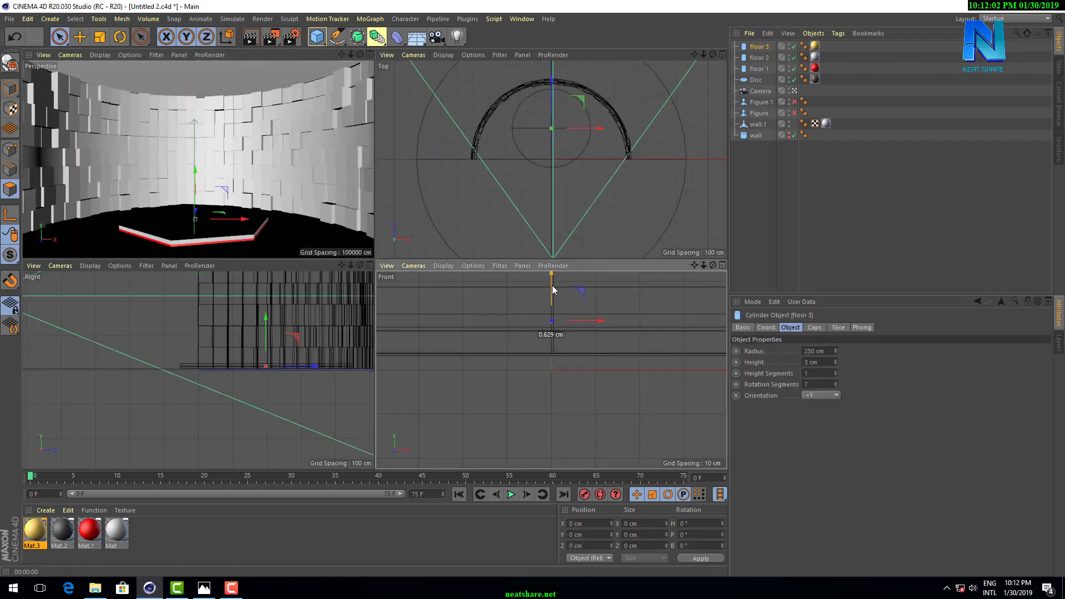
{"action": "left_click", "coordinate": [759, 58]}
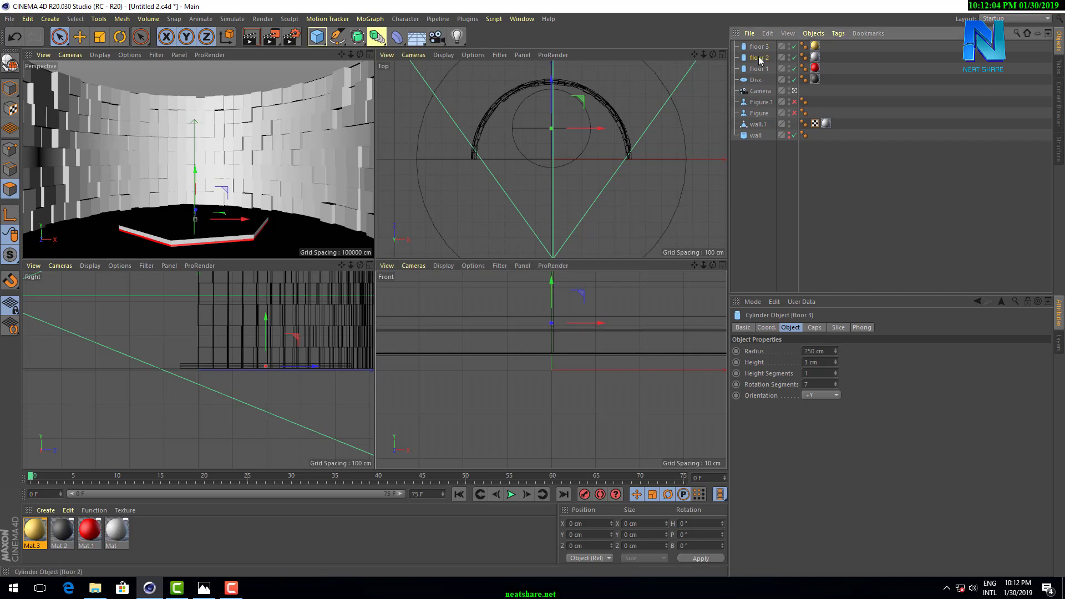
{"action": "left_click_drag", "start_coordinate": [552, 290], "coordinate": [551, 290]}
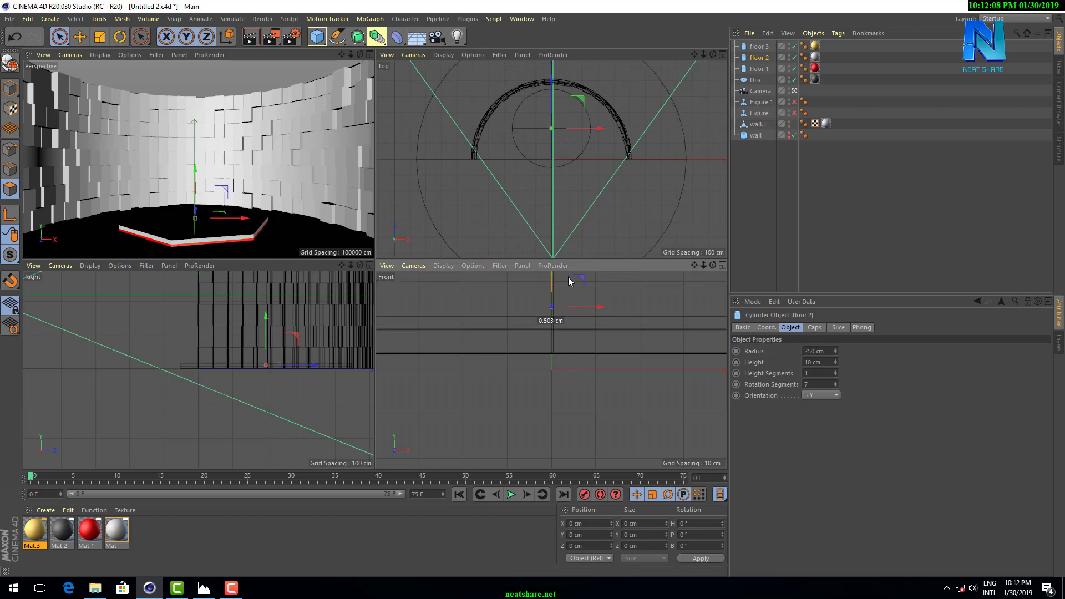
{"action": "left_click_drag", "start_coordinate": [551, 287], "coordinate": [568, 277]}
{"action": "mouse_move", "coordinate": [554, 281]}
{"action": "left_mouse_down"}
{"action": "mouse_move", "coordinate": [550, 265]}
{"action": "mouse_move", "coordinate": [551, 281]}
{"action": "left_mouse_up"}
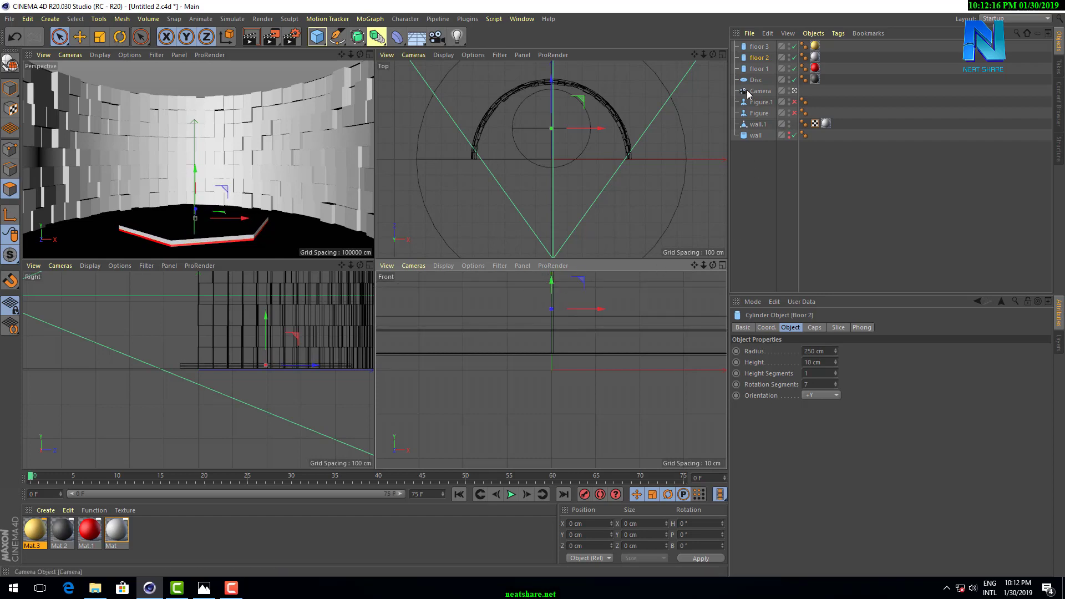
Raise gold floor 3 about 9.91 cm to sit atop floor 2.
{"action": "left_click", "coordinate": [758, 47]}
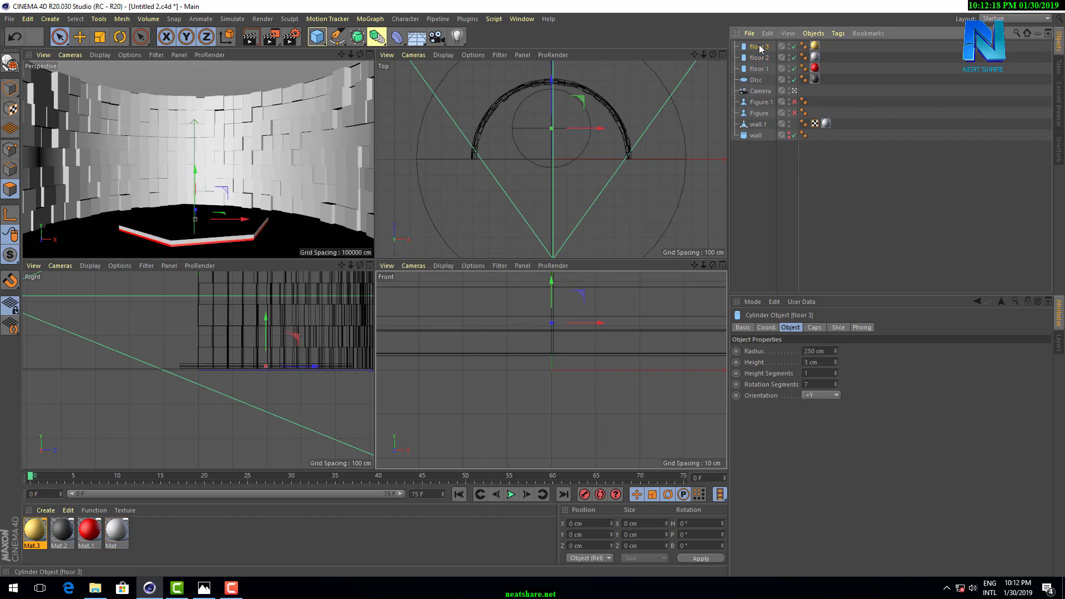
{"action": "scroll", "coordinate": [552, 370], "scroll_direction": "down", "scroll_amount": 2}
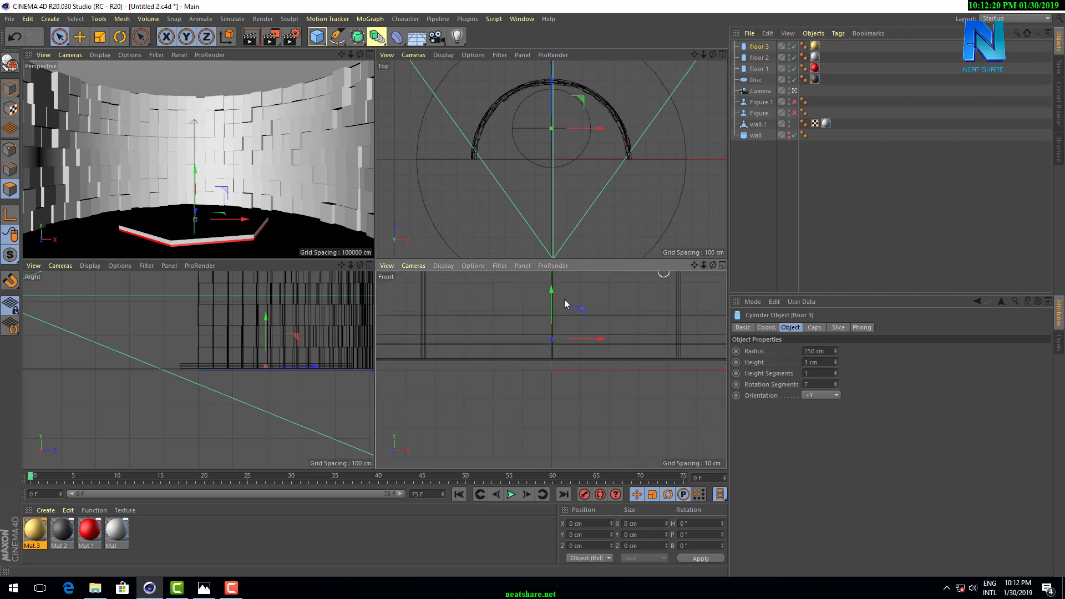
{"action": "mouse_move", "coordinate": [551, 289]}
{"action": "left_mouse_down"}
{"action": "mouse_move", "coordinate": [551, 259]}
{"action": "mouse_move", "coordinate": [551, 291]}
{"action": "left_mouse_up"}
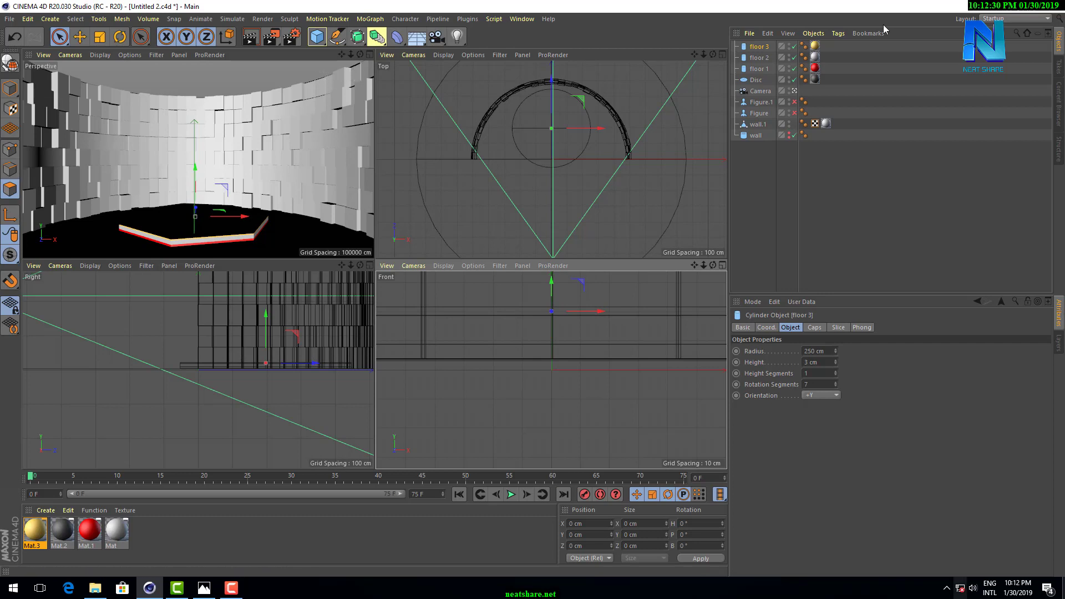
Add a Protection tag to the Camera and confirm its view can no longer be panned.
{"action": "left_click", "coordinate": [369, 56]}
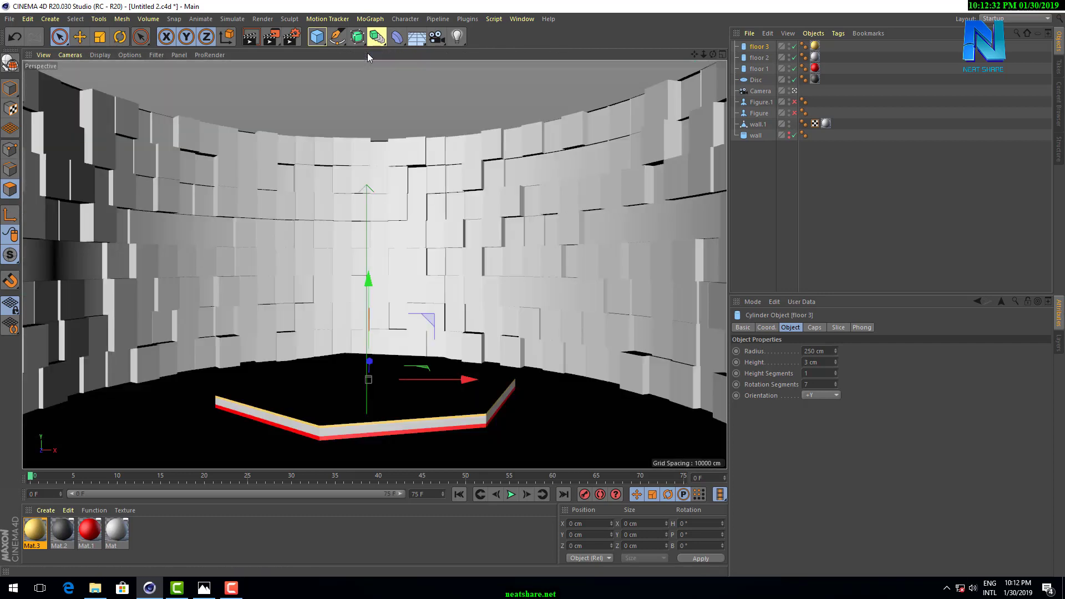
{"action": "left_click", "coordinate": [758, 92]}
{"action": "right_click", "coordinate": [760, 93]}
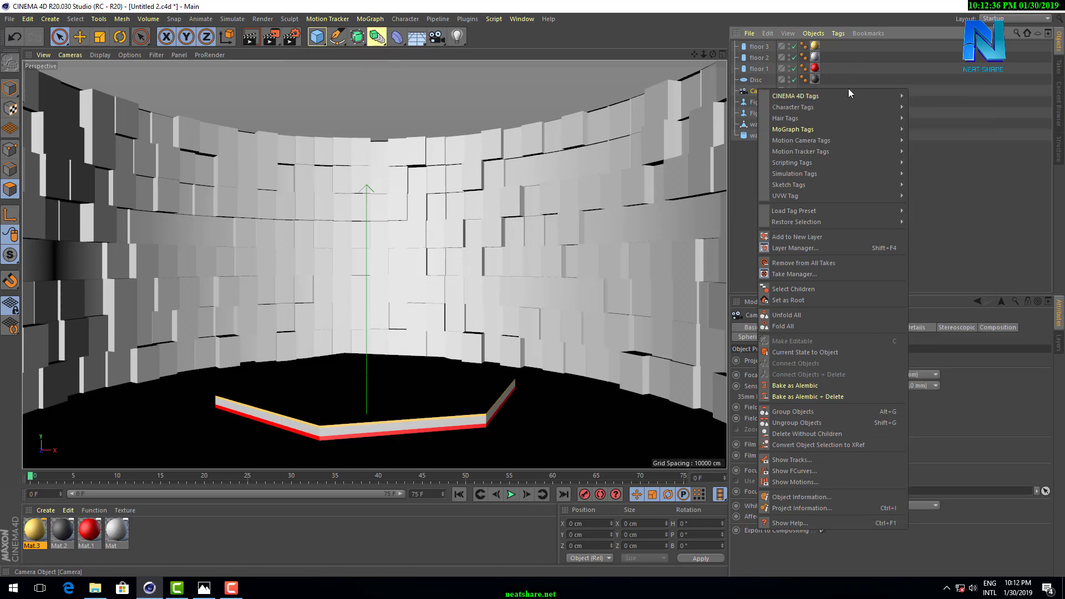
{"action": "mouse_move", "coordinate": [795, 95]}
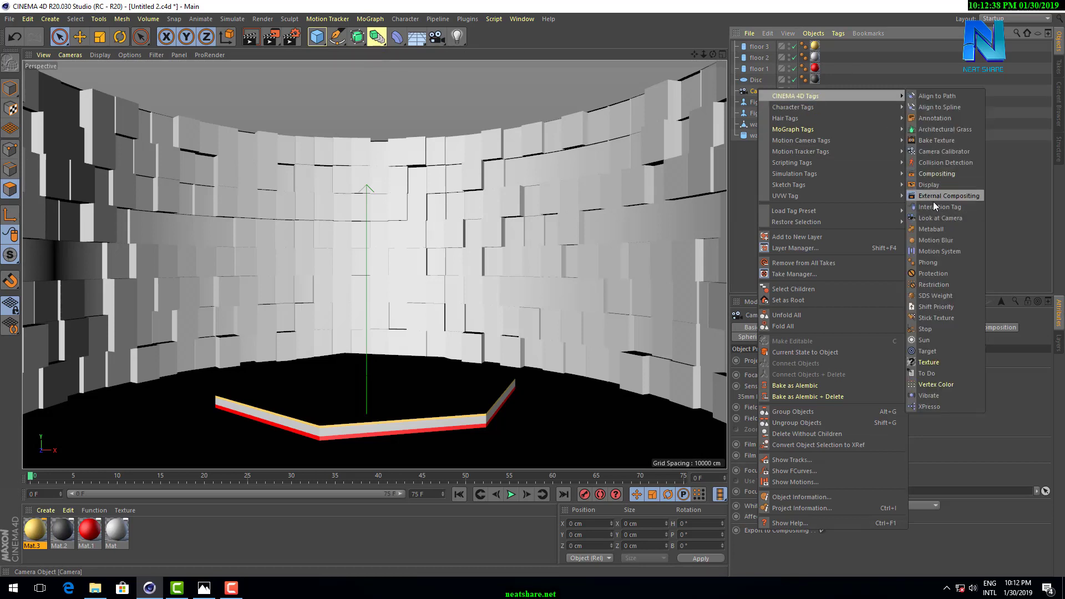
{"action": "left_click", "coordinate": [932, 272]}
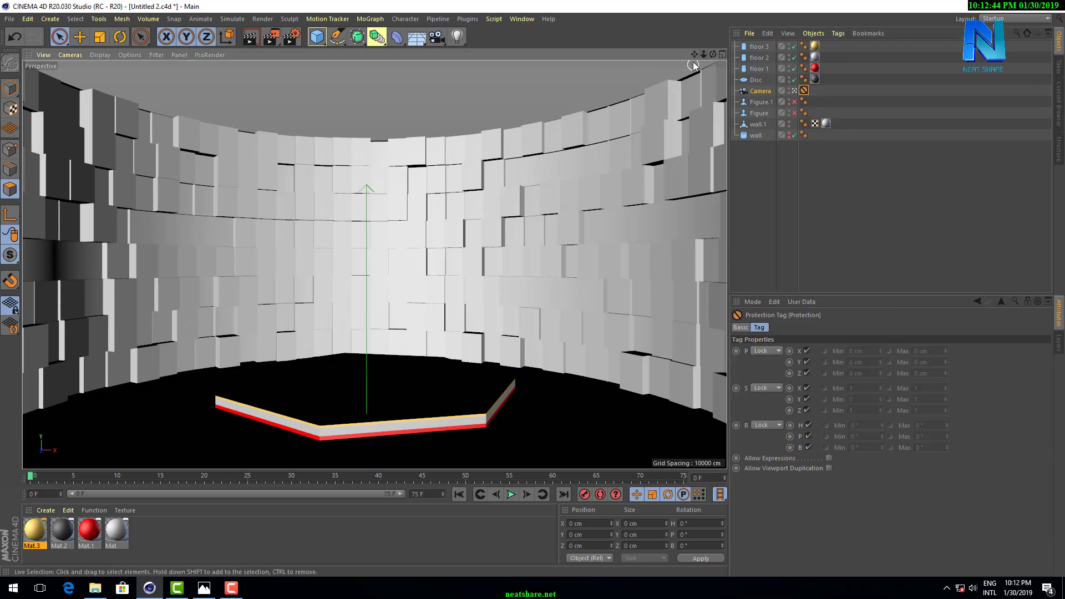
{"action": "left_click_drag", "start_coordinate": [694, 53], "coordinate": [694, 54]}
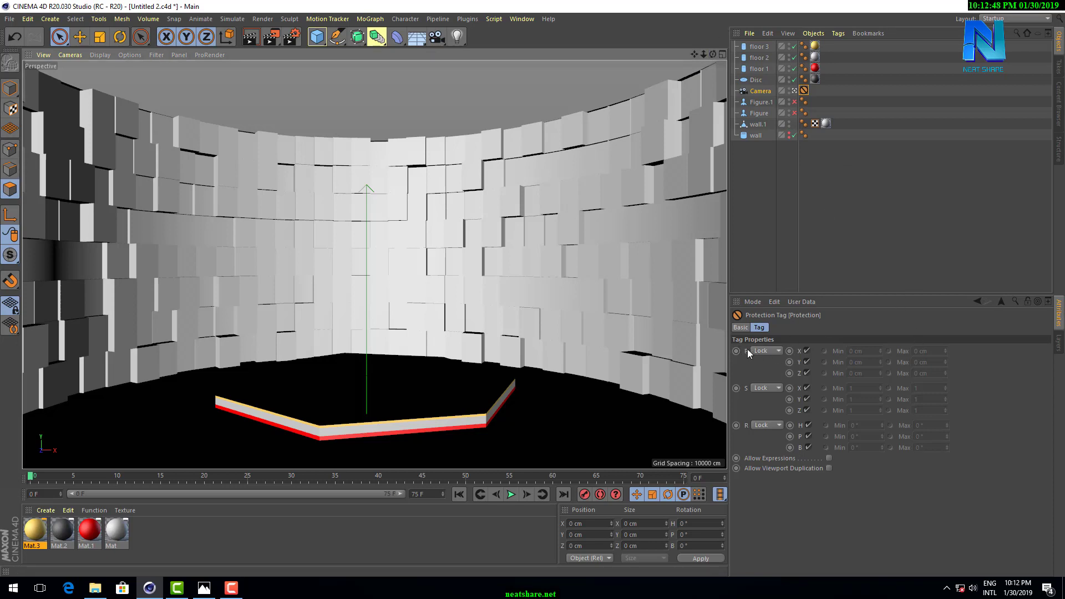
{"action": "left_click", "coordinate": [764, 352]}
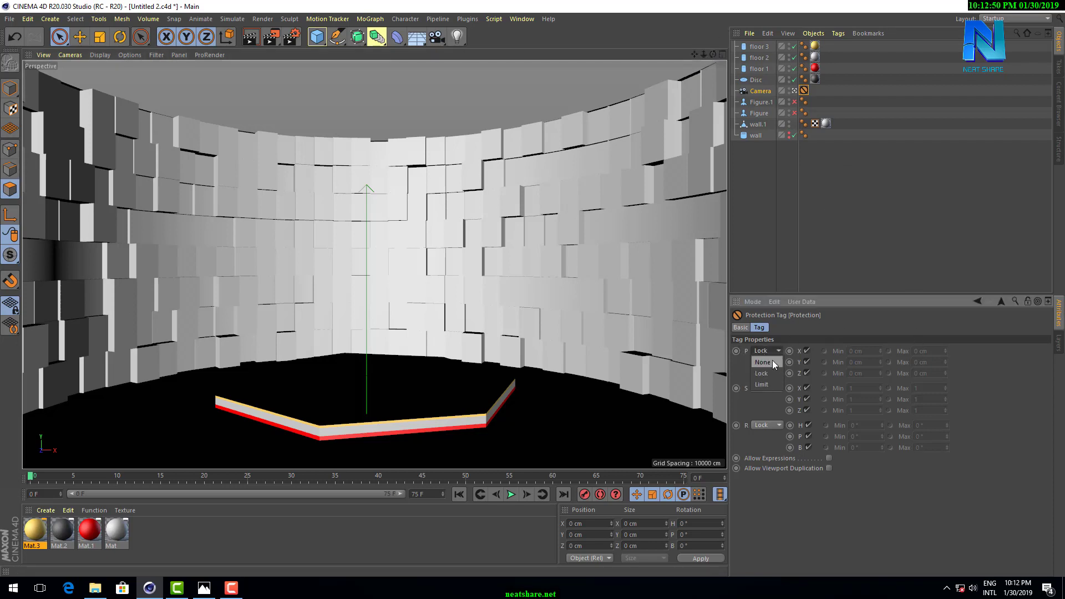
{"action": "left_click", "coordinate": [787, 282]}
{"action": "left_click", "coordinate": [794, 90]}
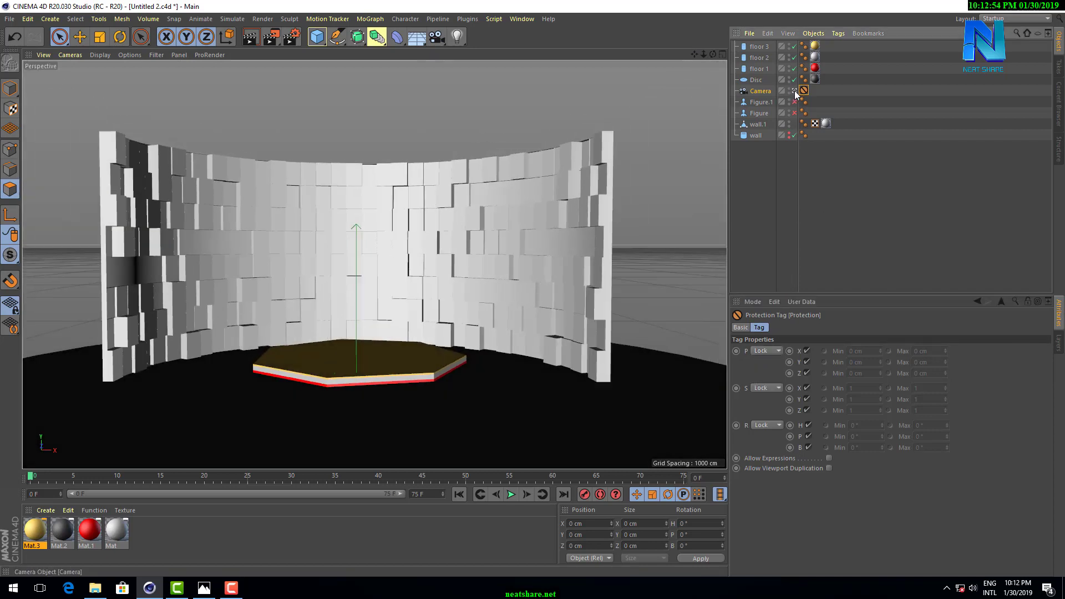
{"action": "left_click_drag", "start_coordinate": [703, 54], "coordinate": [1043, 461]}
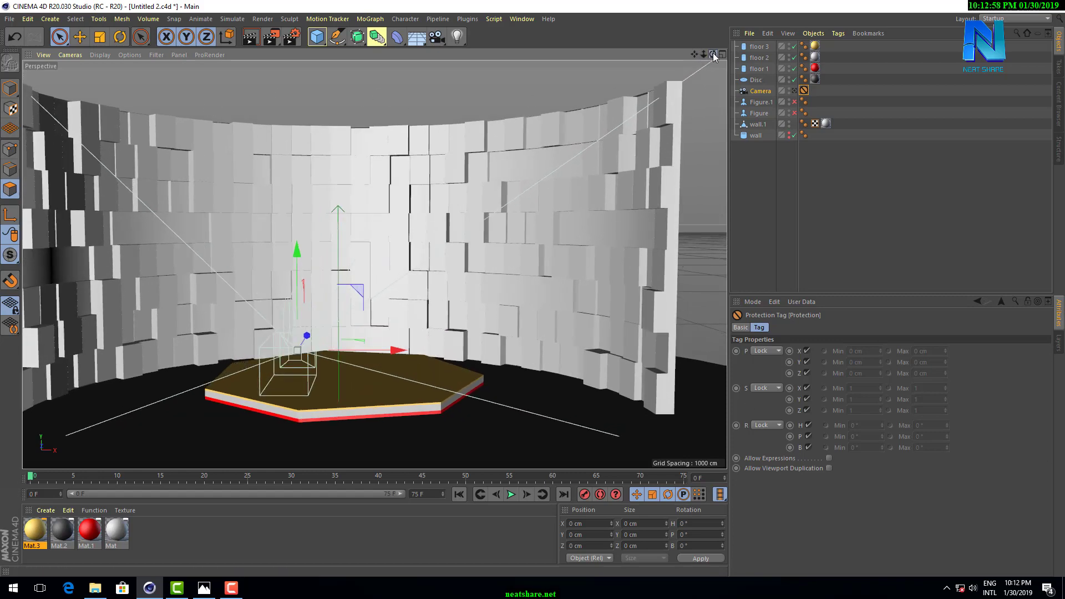
{"action": "left_click_drag", "start_coordinate": [714, 57], "coordinate": [721, 78]}
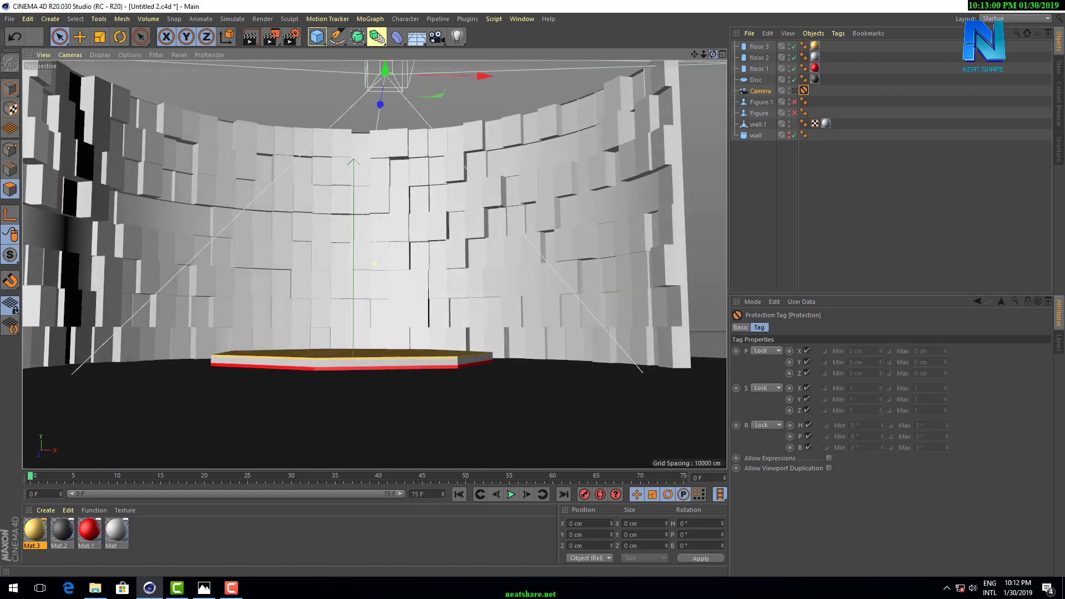
{"action": "left_click", "coordinate": [758, 47]}
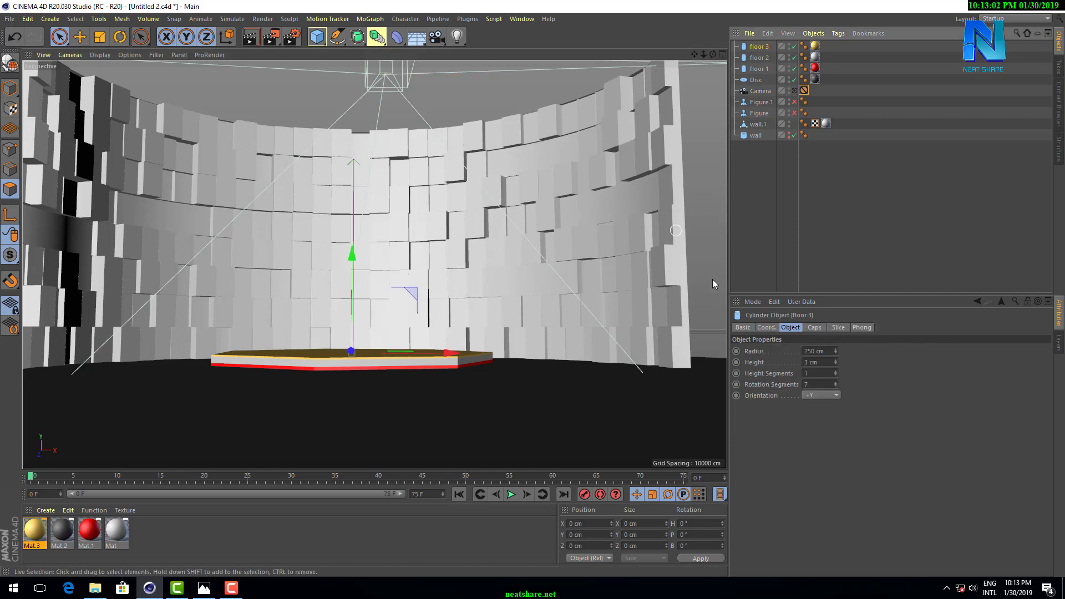
{"action": "left_click", "coordinate": [766, 328]}
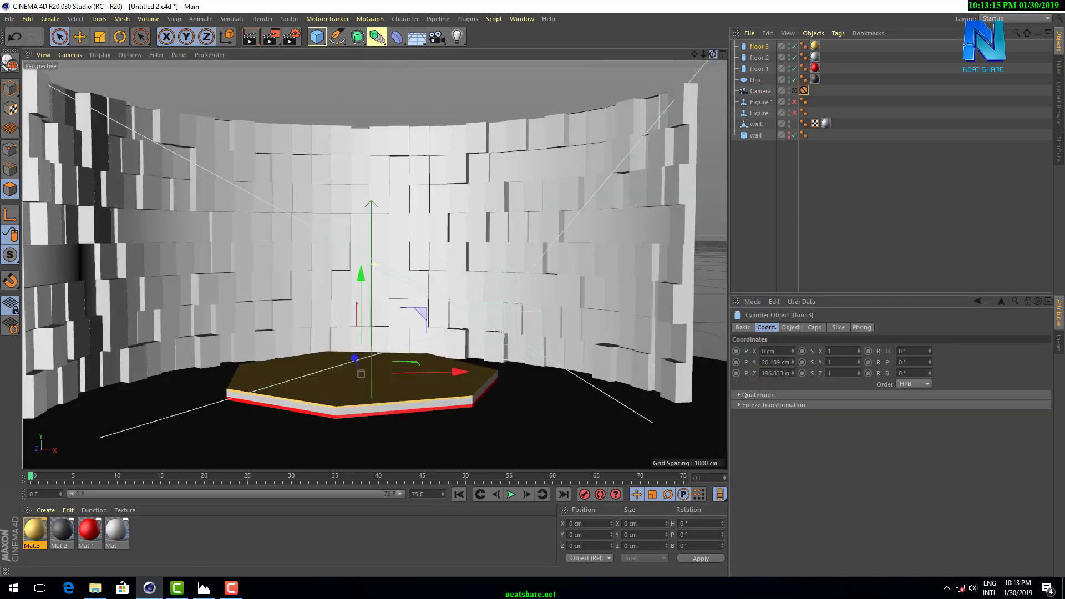
{"action": "left_click_drag", "start_coordinate": [712, 54], "coordinate": [721, 77]}
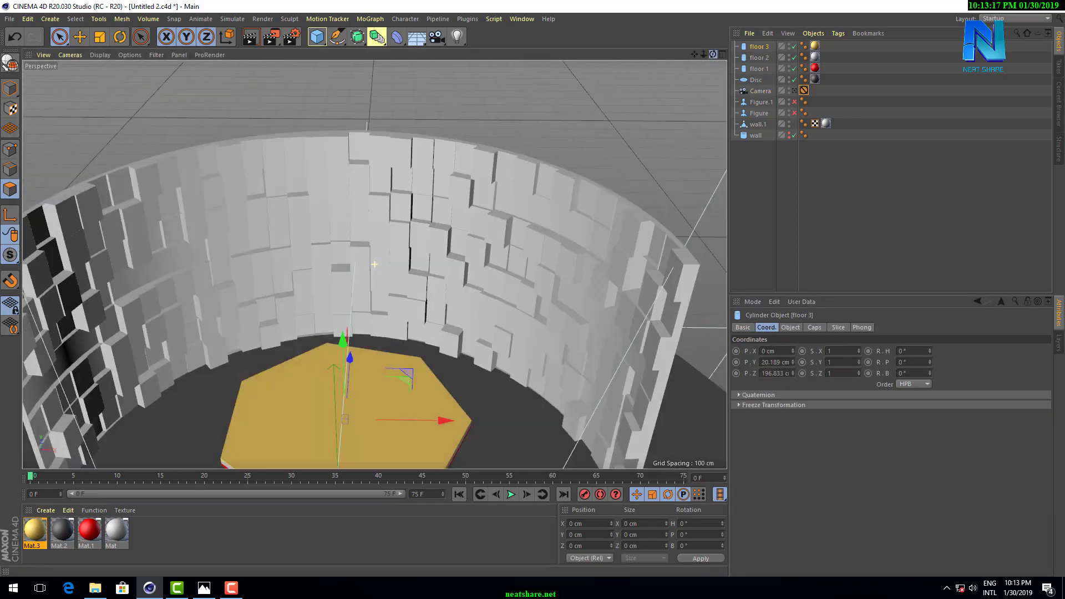
{"action": "left_click_drag", "start_coordinate": [374, 264], "coordinate": [493, 390]}
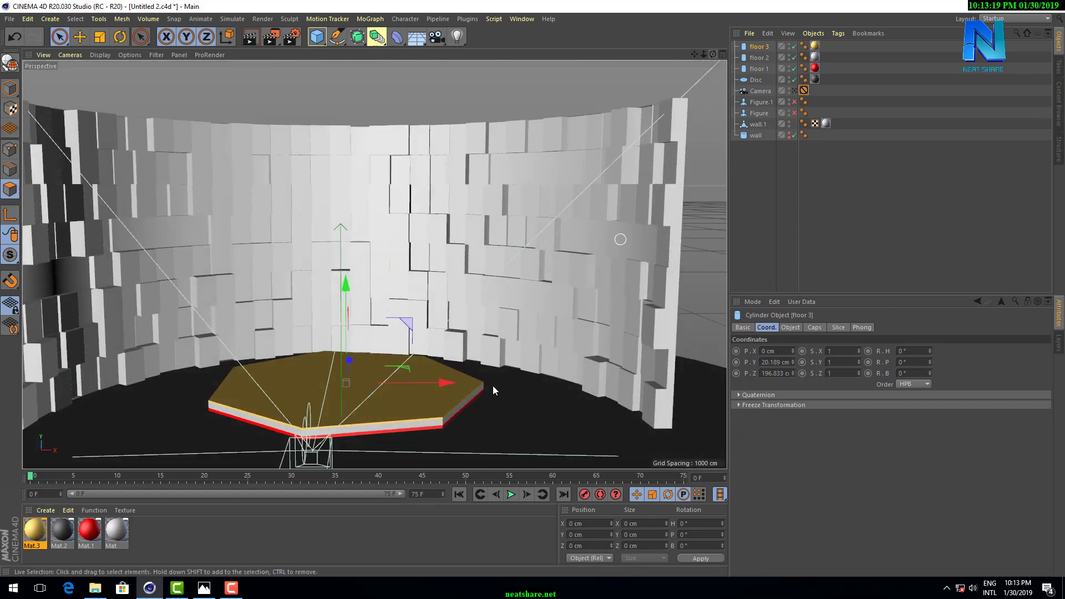
{"action": "left_click", "coordinate": [203, 587]}
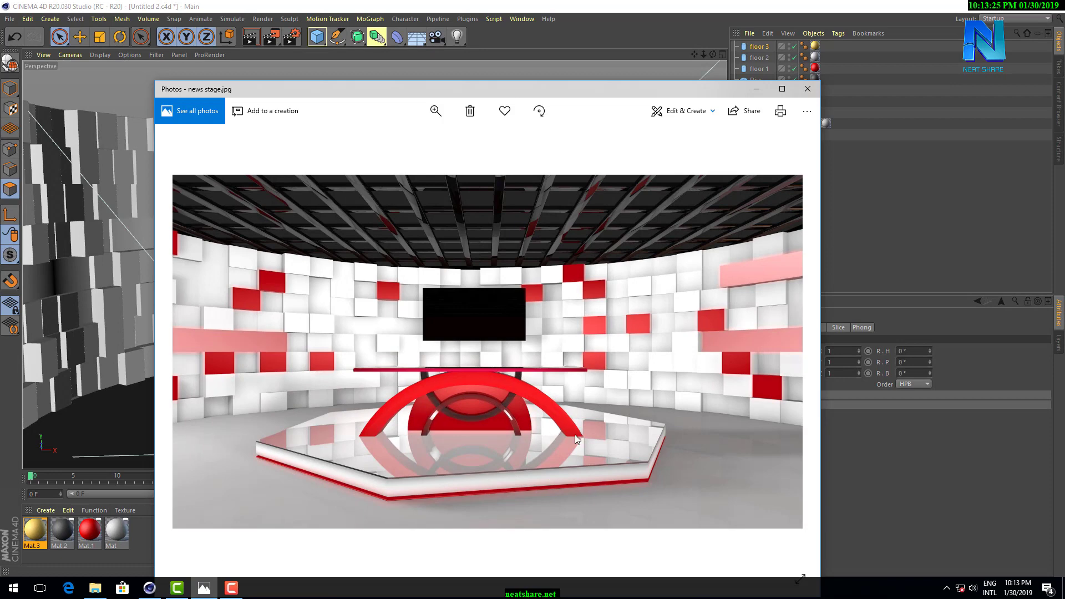
{"action": "left_click", "coordinate": [758, 89]}
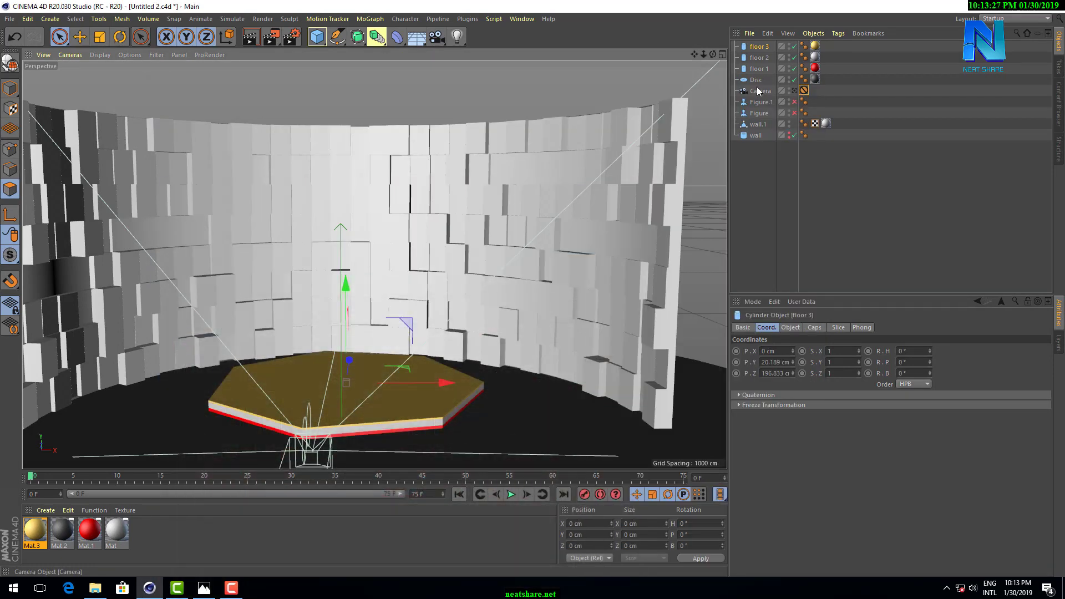